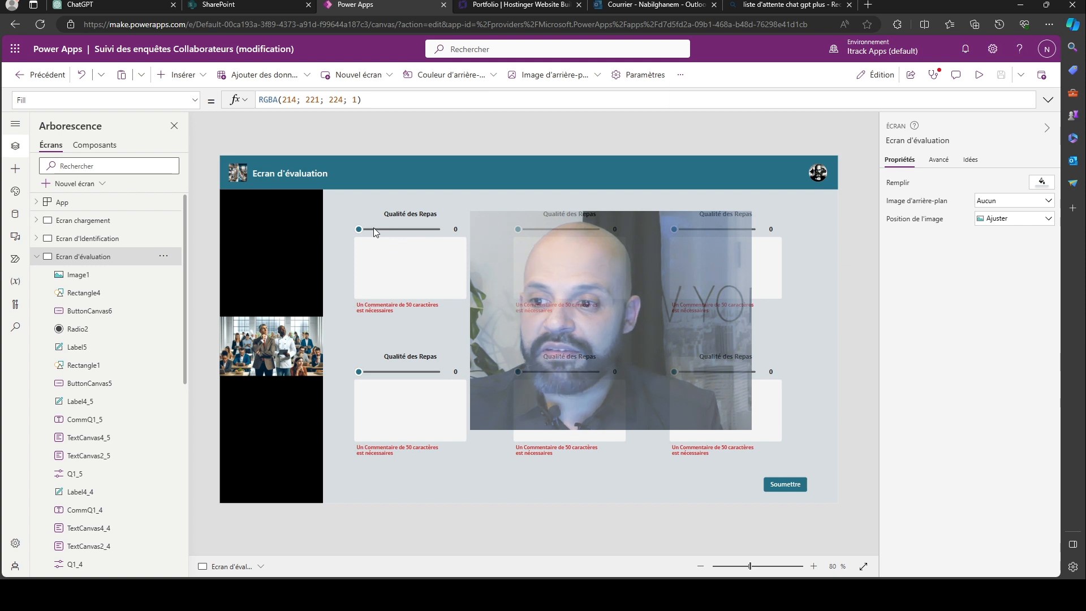
- Preview the evaluation screen and set all six Qualité des Repas rating sliders to 5
left_click(979, 75)
mouse_move(312, 196)
left_mouse_down()
mouse_move(422, 201)
mouse_move(311, 194)
left_mouse_up()
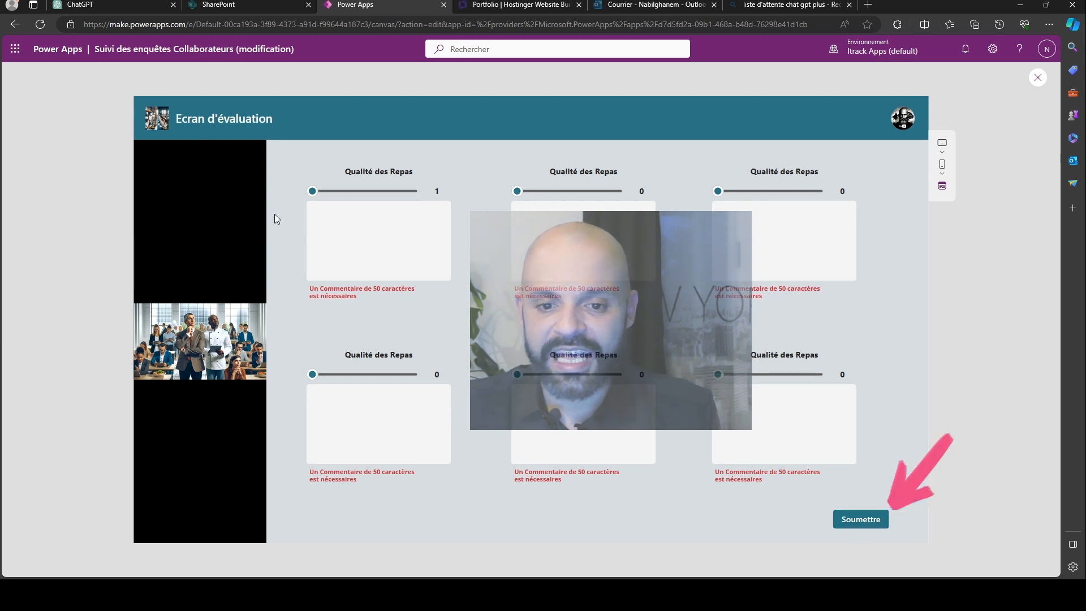
left_click_drag(313, 191, 823, 194)
left_click_drag(718, 374, 823, 386)
left_click_drag(564, 387, 628, 377)
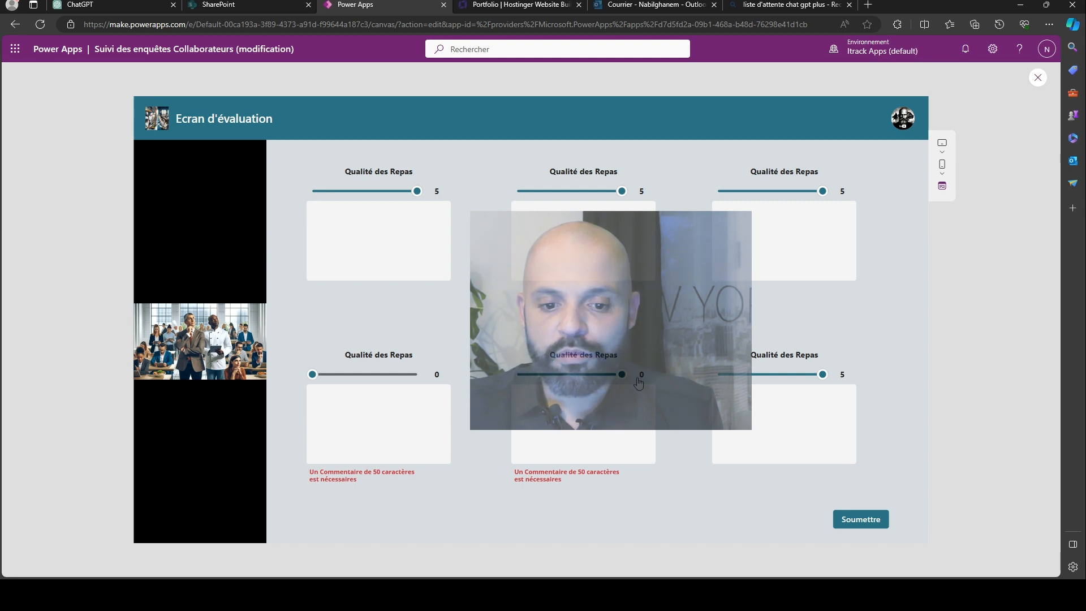
left_click_drag(314, 375, 427, 380)
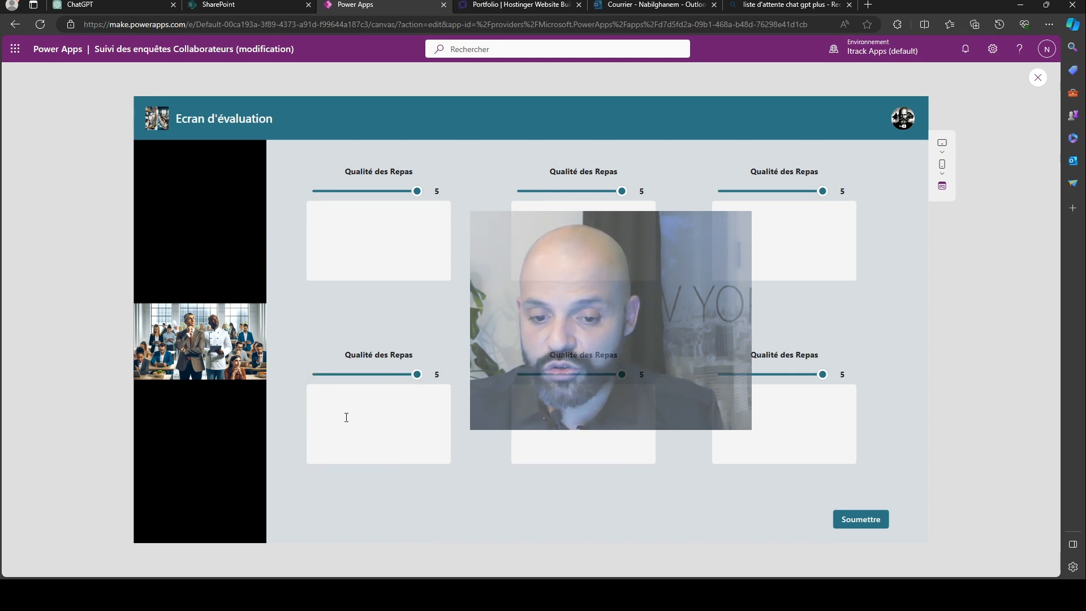
- Test the first slider of the second row at 4 and 3, submit the evaluation, and leave the preview
left_click_drag(417, 377, 396, 376)
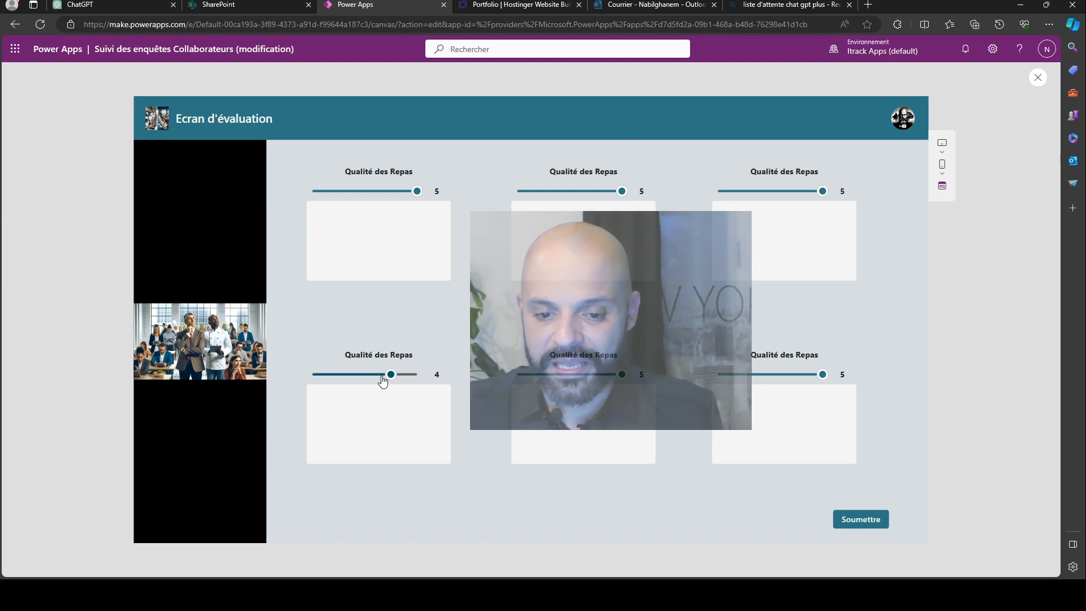
left_click_drag(383, 380, 364, 374)
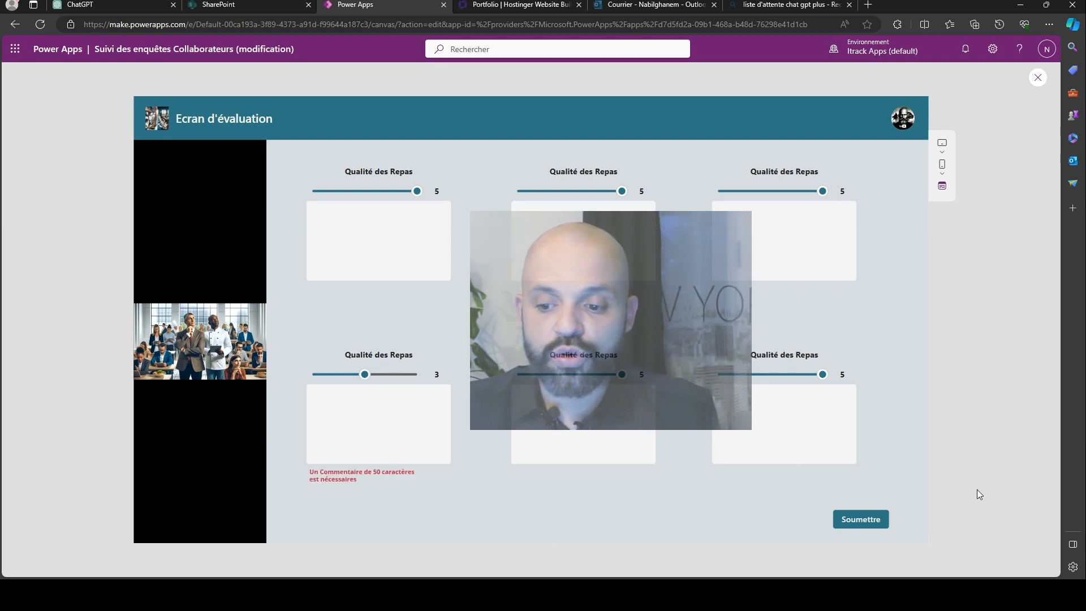
left_click(866, 520)
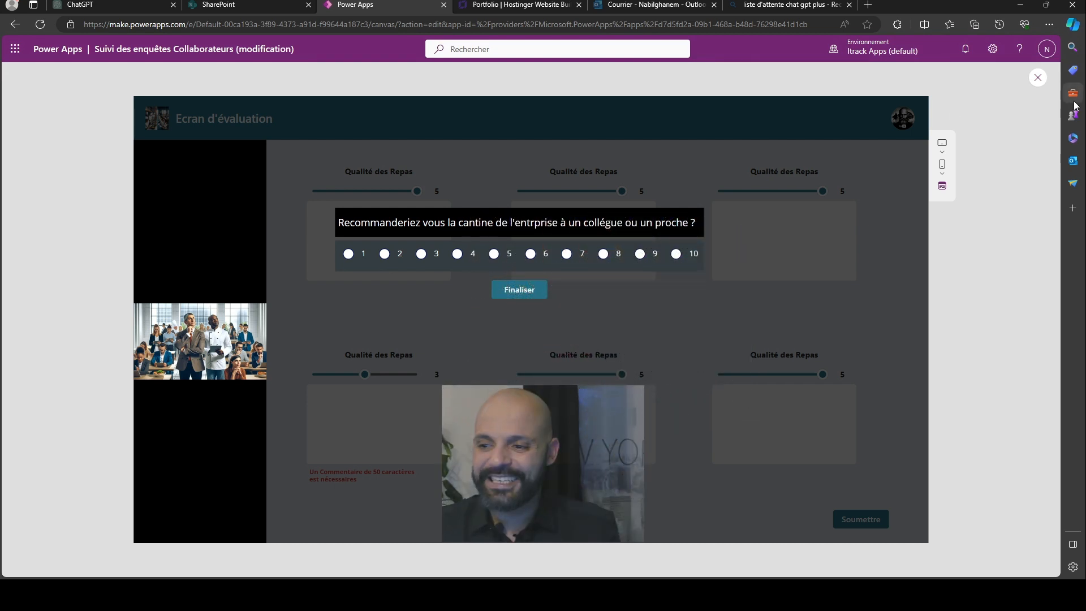
left_click(1036, 78)
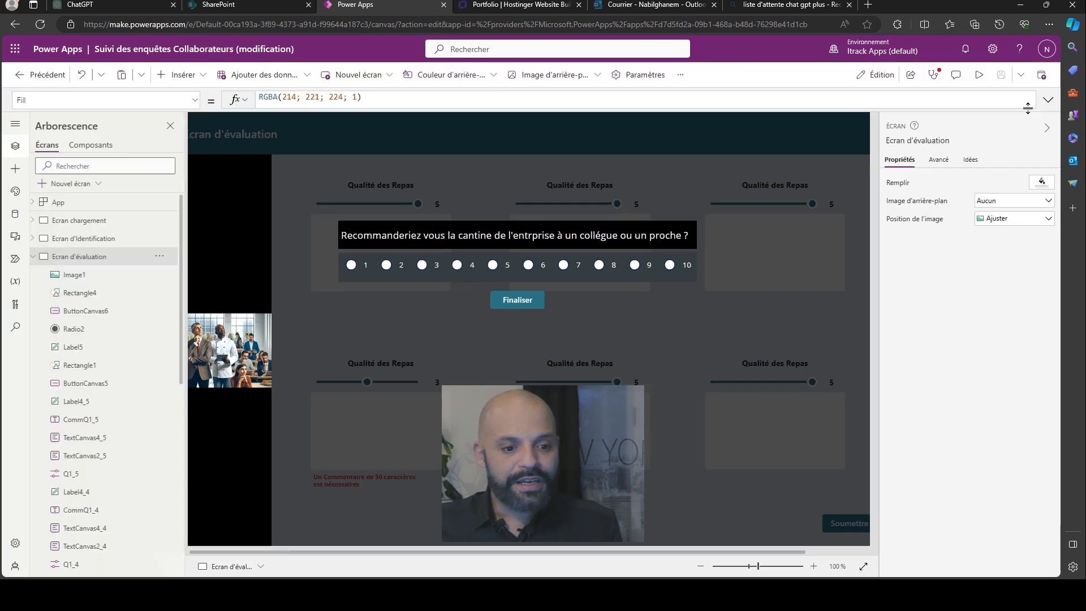
- Collapse the Ecran d'évaluation tree and add a new blank screen to the app
left_click(39, 257)
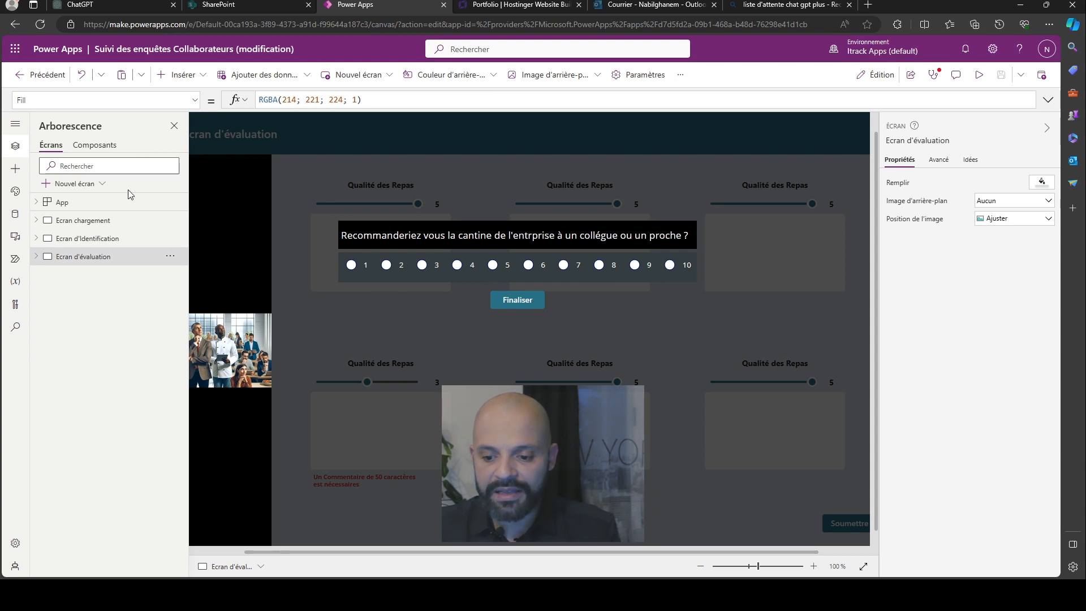
left_click(730, 566)
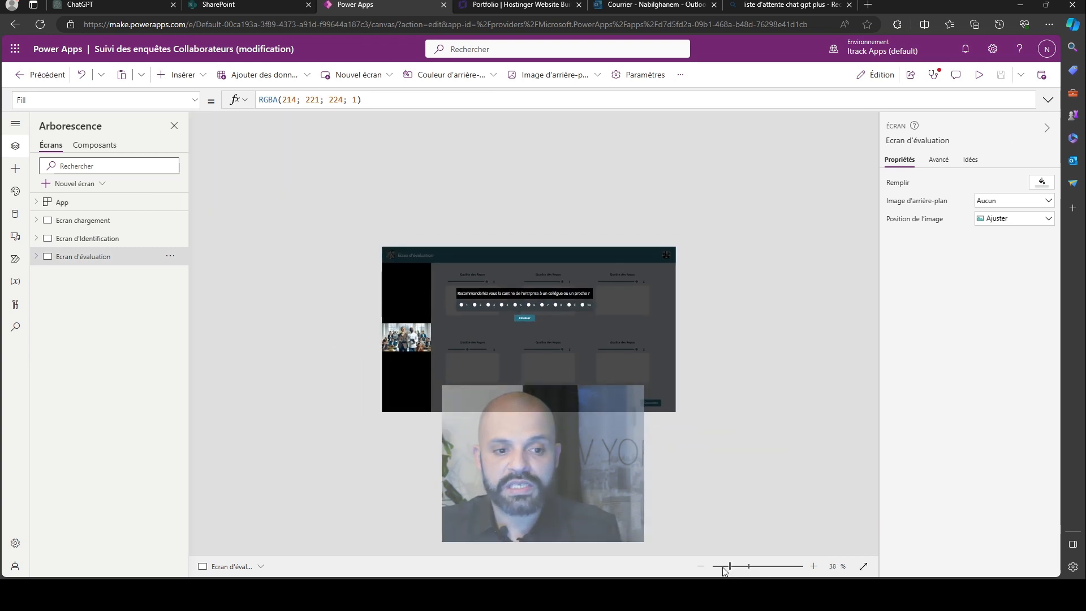
left_click(76, 187)
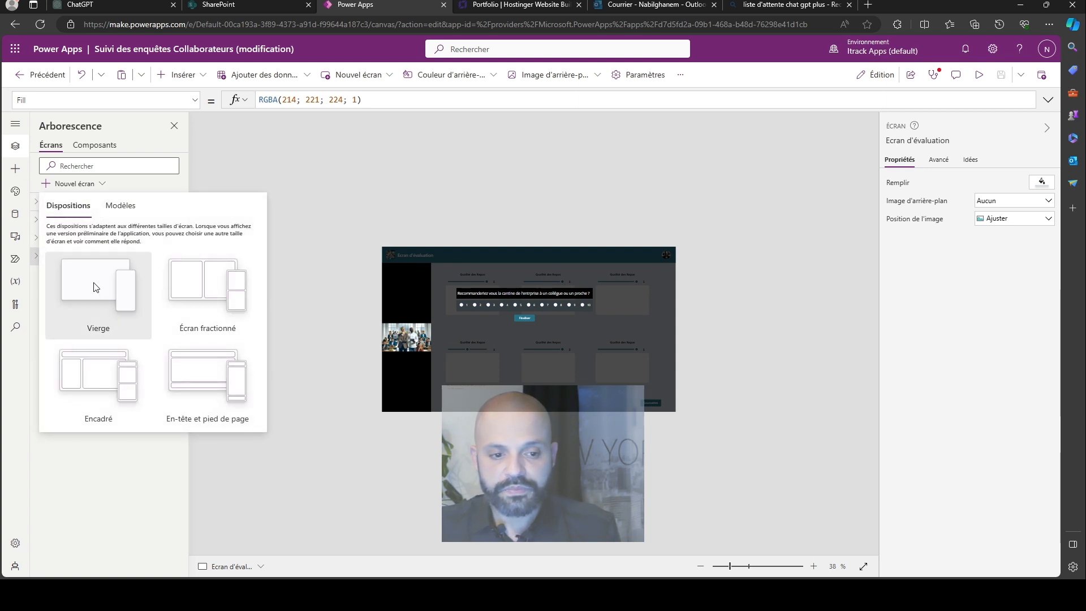
left_click(97, 288)
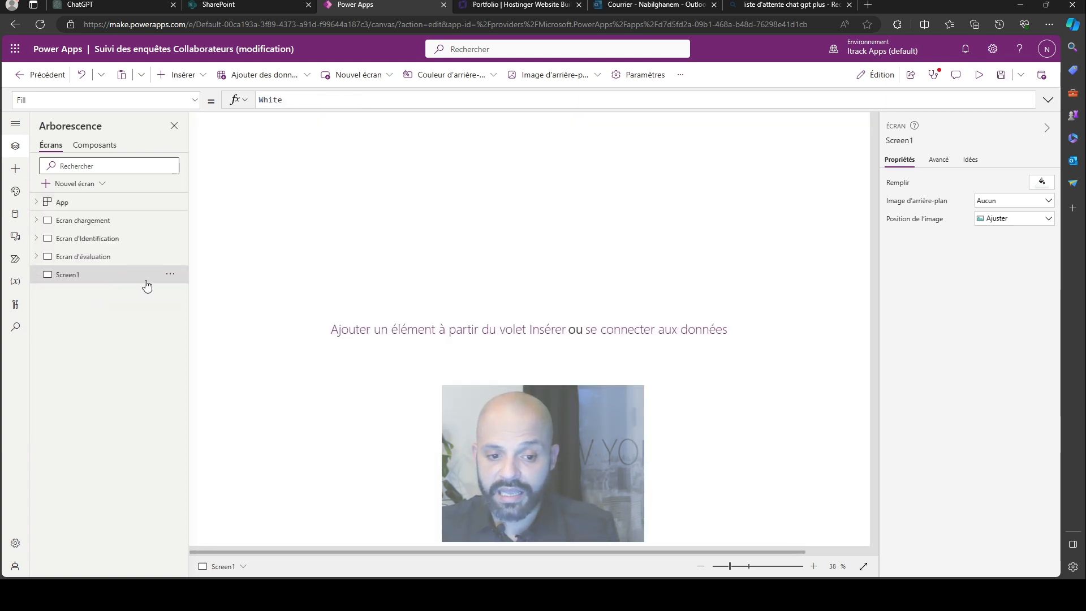
- Rename the new blank screen as Formulaire
left_click(169, 274)
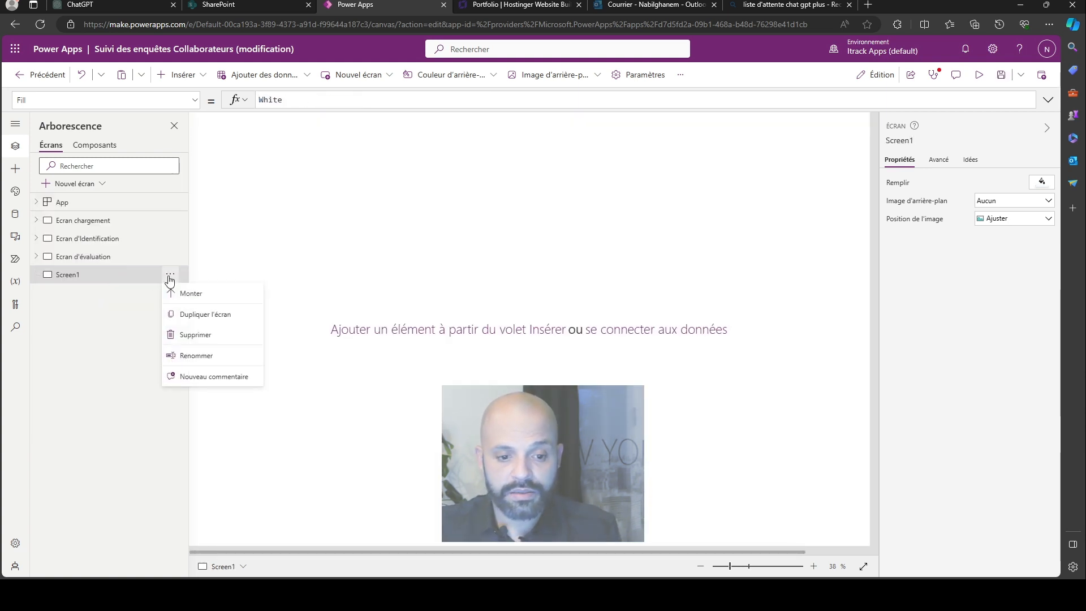
left_click(215, 355)
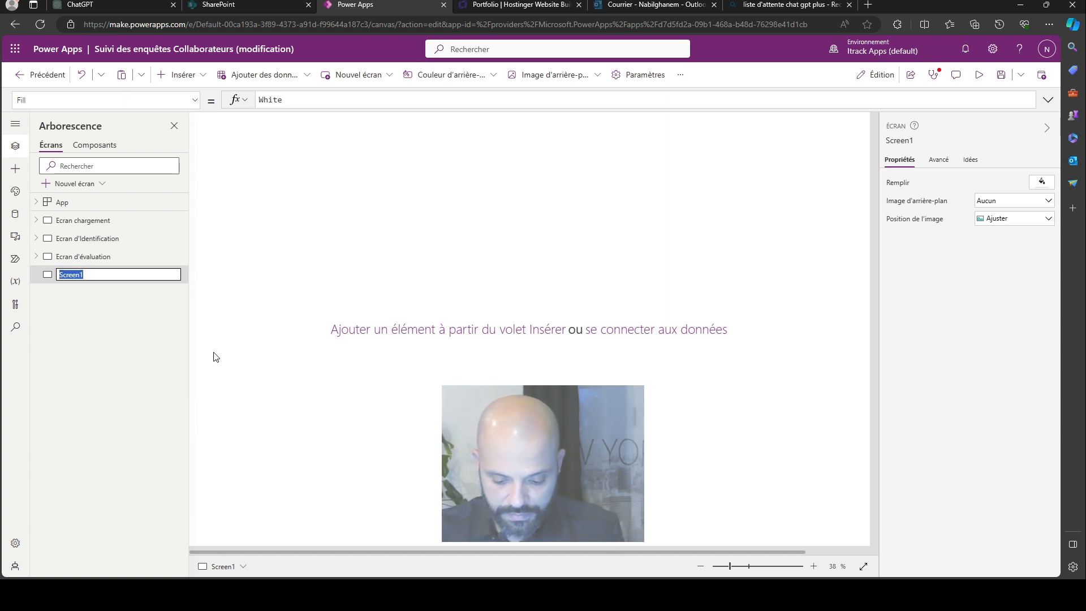
type("Formulaire")
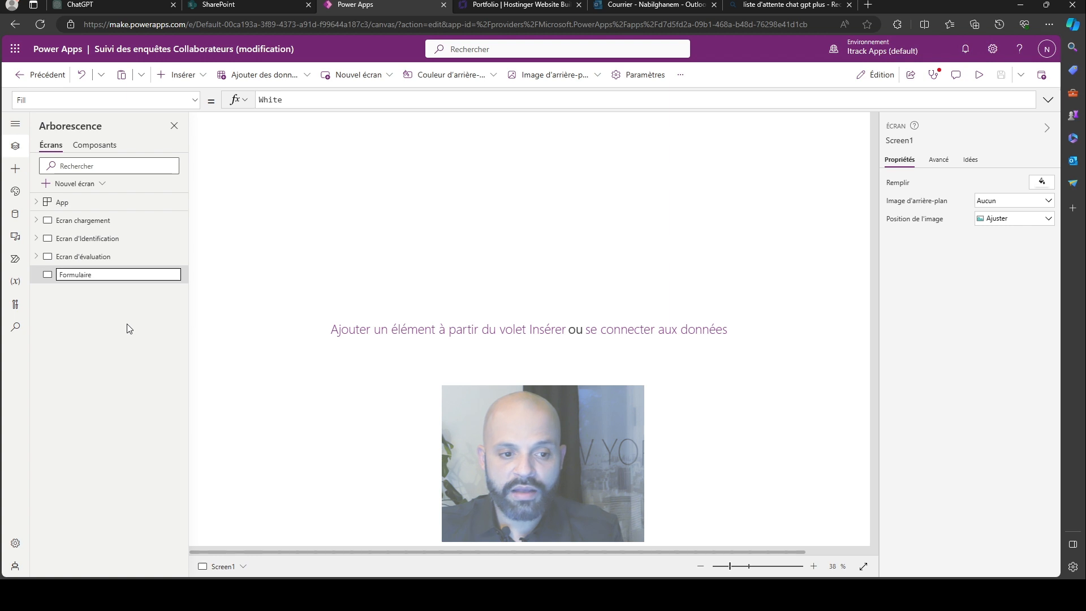
key("Return")
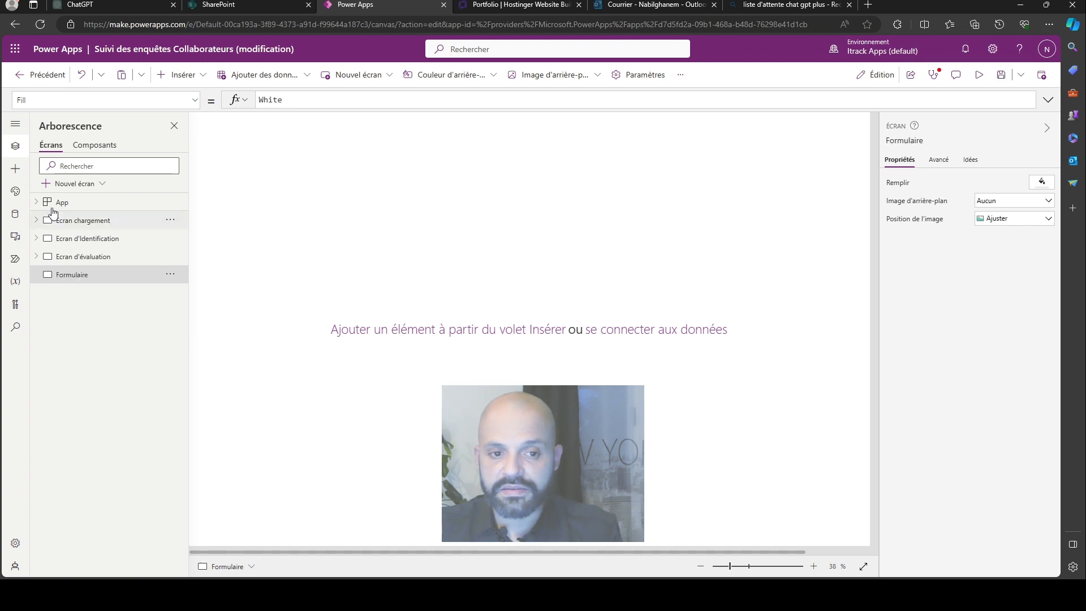
- Insert a modern header on the Formulaire screen and place it at the screen's upper edge, at X 0, Y 0
left_click(182, 75)
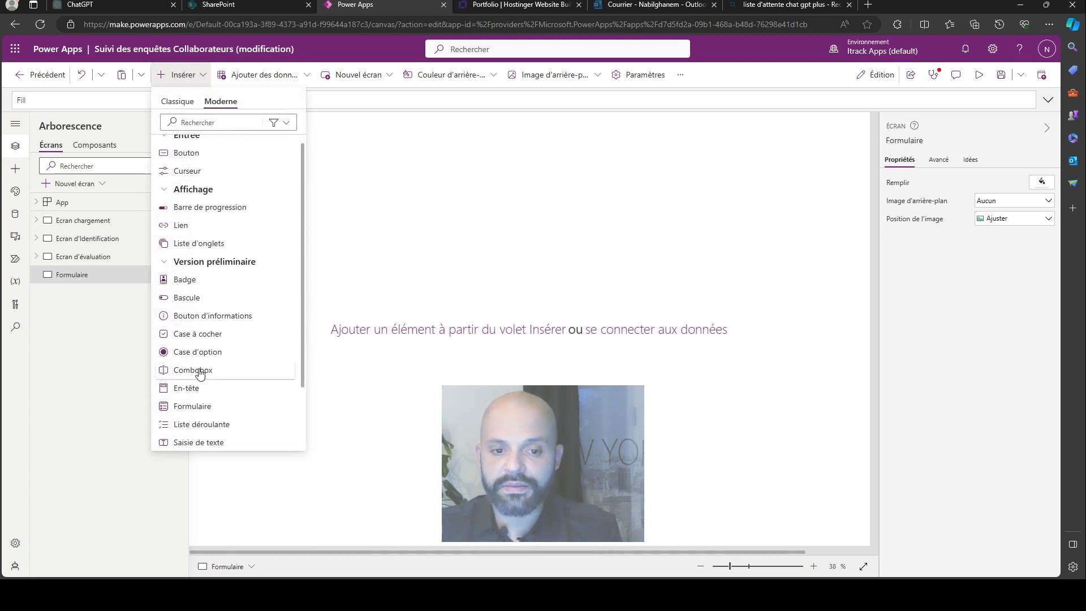
left_click(201, 389)
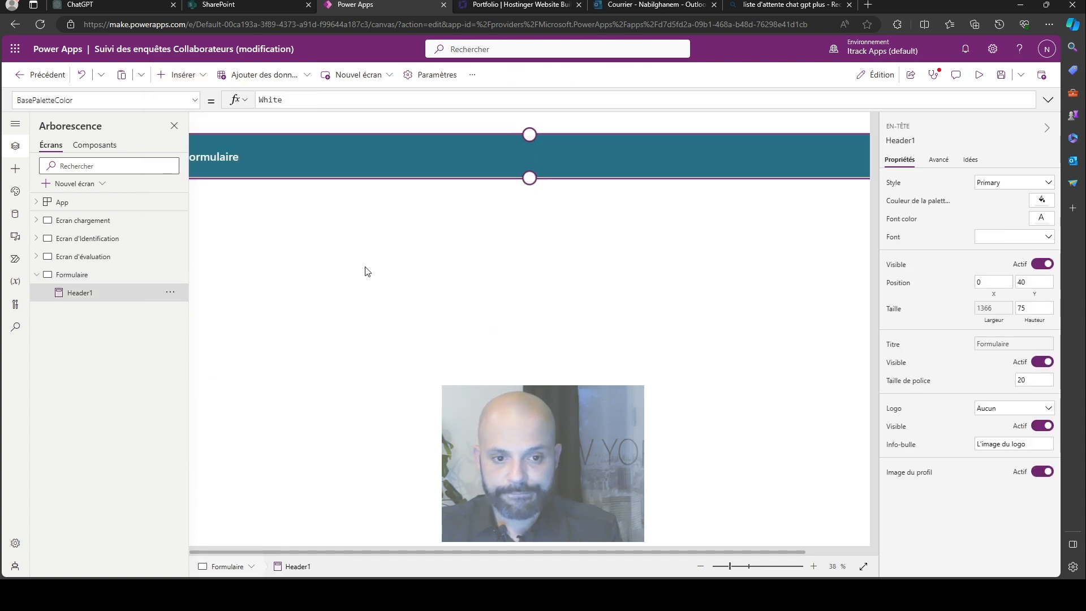
left_click(173, 126)
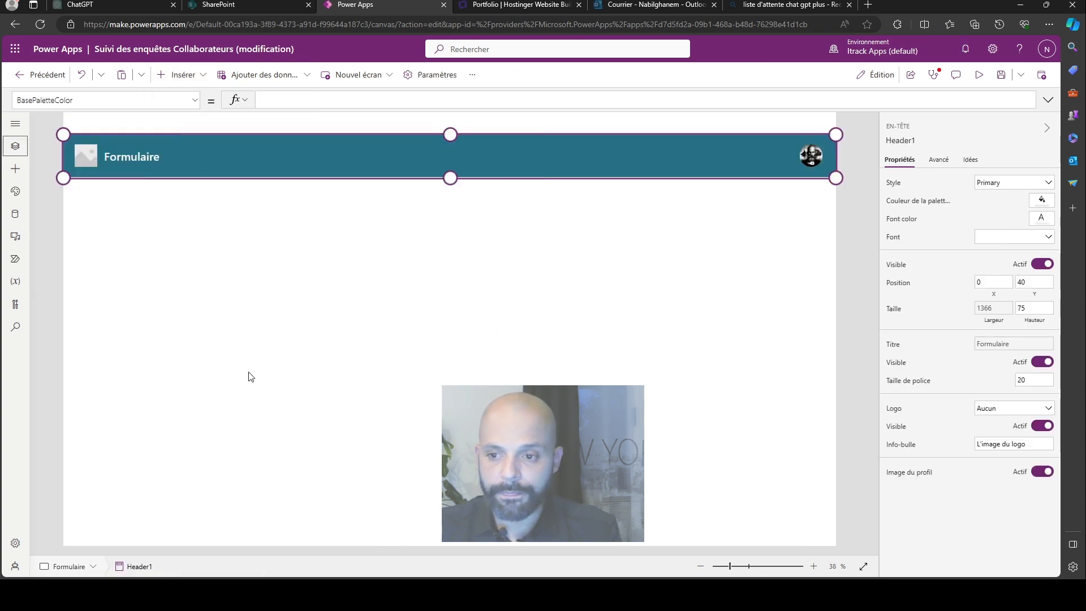
left_click_drag(425, 165, 434, 112)
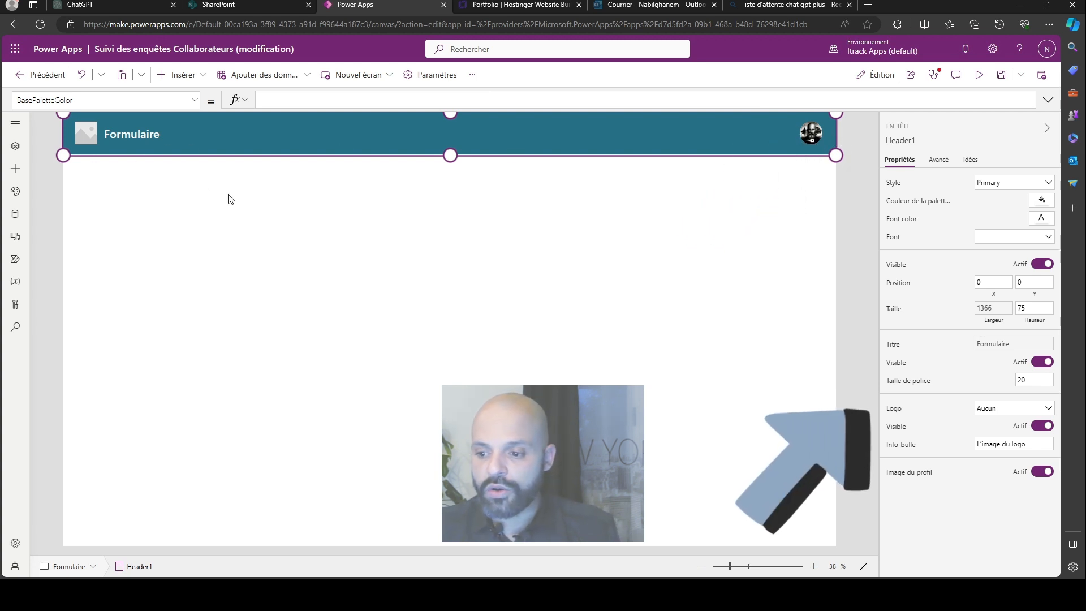
- Set the header's logo to image 2
left_click(987, 408)
left_click(990, 451)
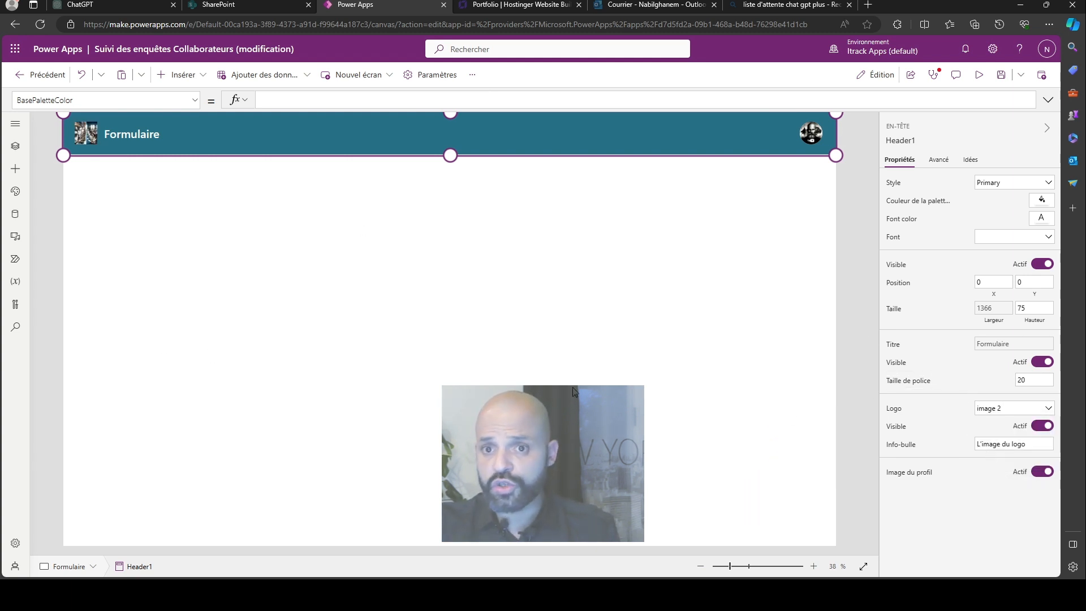
left_click(575, 250)
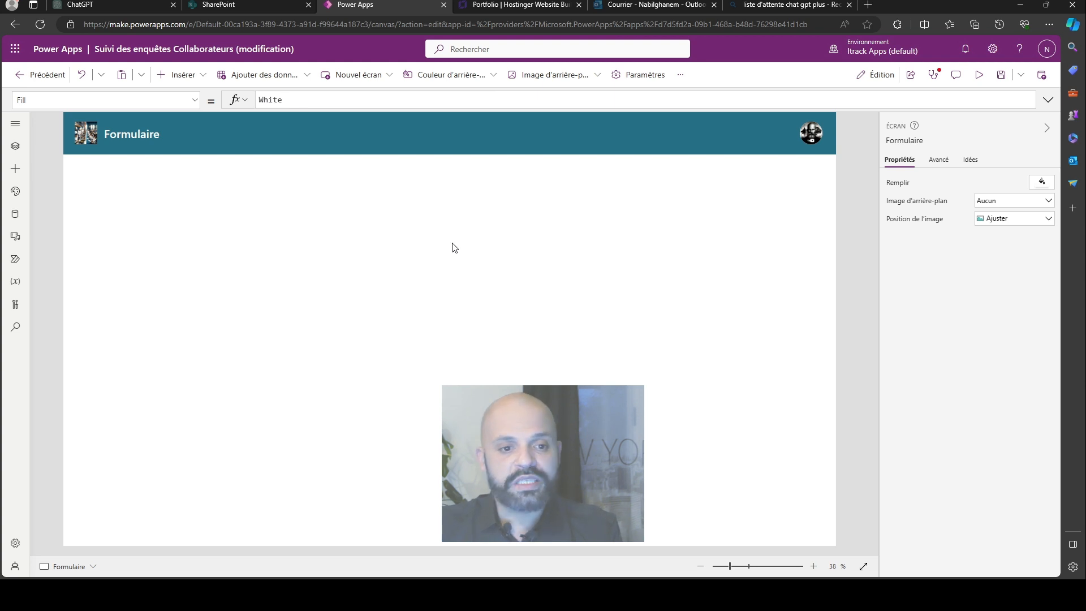
- Insert a modern slider below the header and place it at about X 244, Y 182
left_click(182, 75)
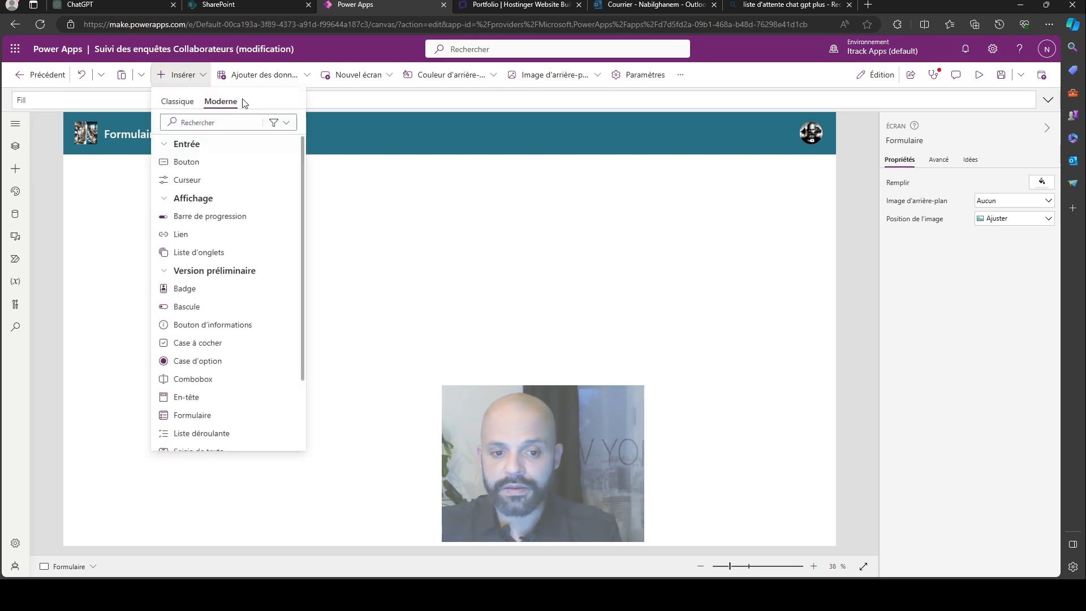
left_click(212, 185)
left_click_drag(161, 151, 199, 195)
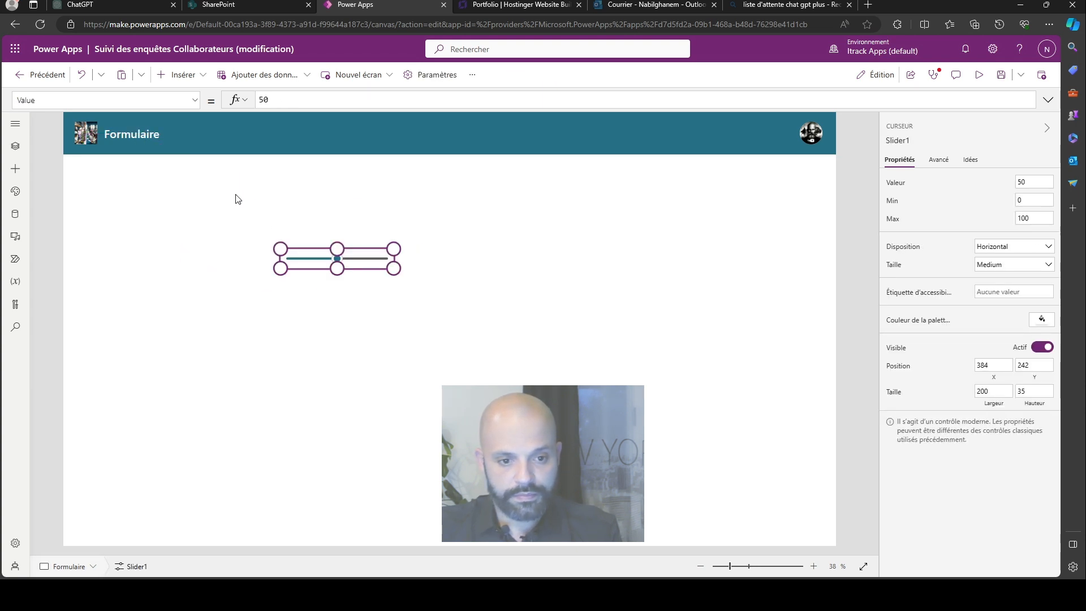
mouse_move(337, 249)
left_mouse_down()
mouse_move(354, 254)
mouse_move(298, 218)
mouse_move(323, 245)
left_mouse_up()
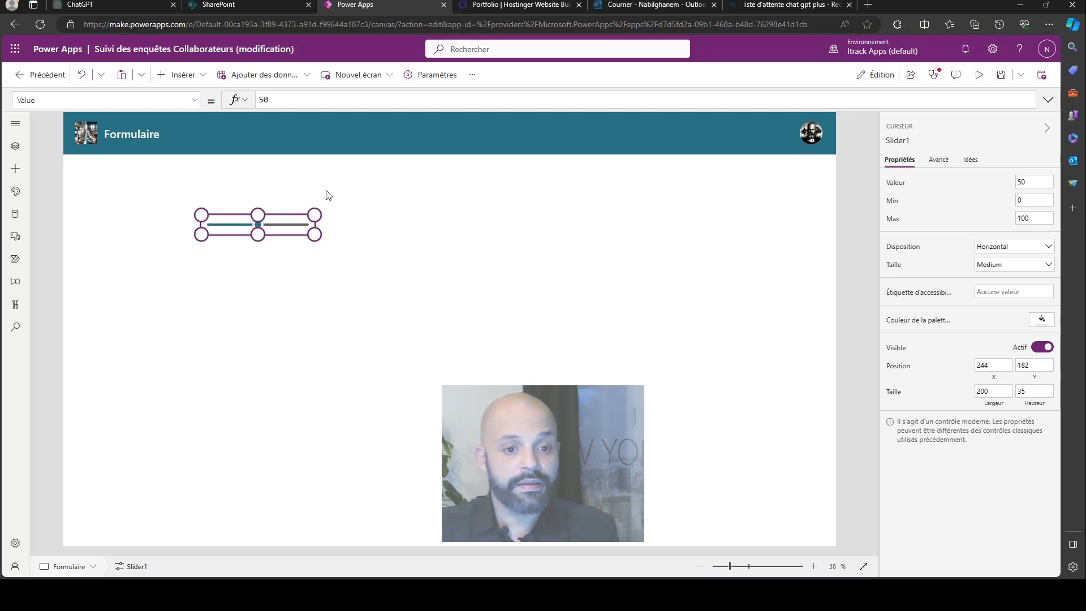
left_click(511, 238)
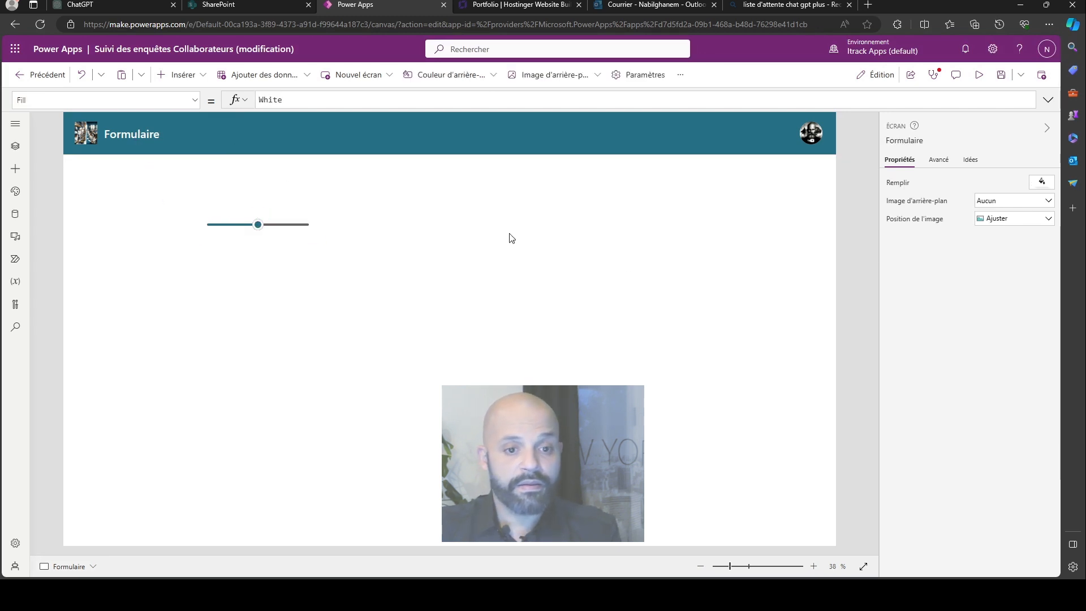
- Insert a modern text input under the slider, placed at about X 184, Y 242
left_click(179, 75)
scroll(213, 405, "down", 3)
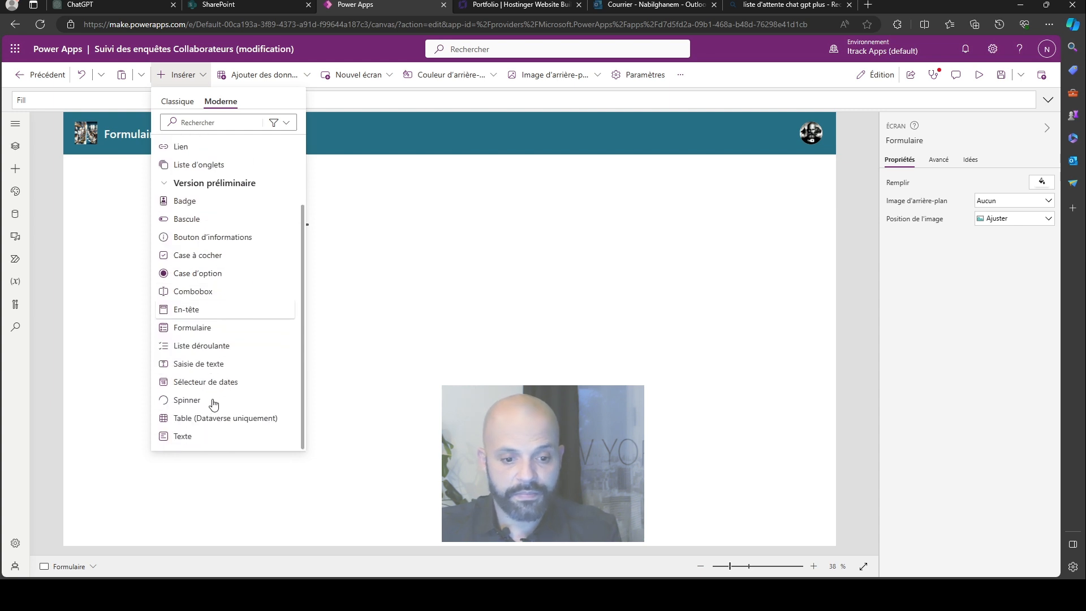
left_click(187, 363)
left_click_drag(221, 144, 305, 288)
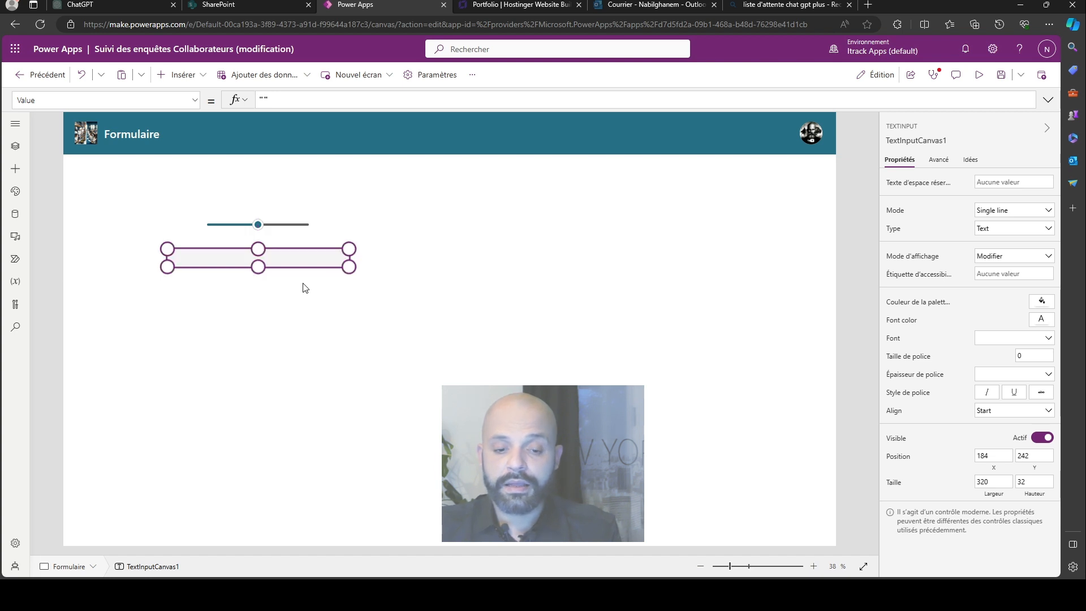
- Move the slider to X 184, Y 207, directly above the text input, and stretch the text input downward into a tall comment box
left_click(245, 229)
left_click_drag(287, 219, 256, 229)
left_click(277, 325)
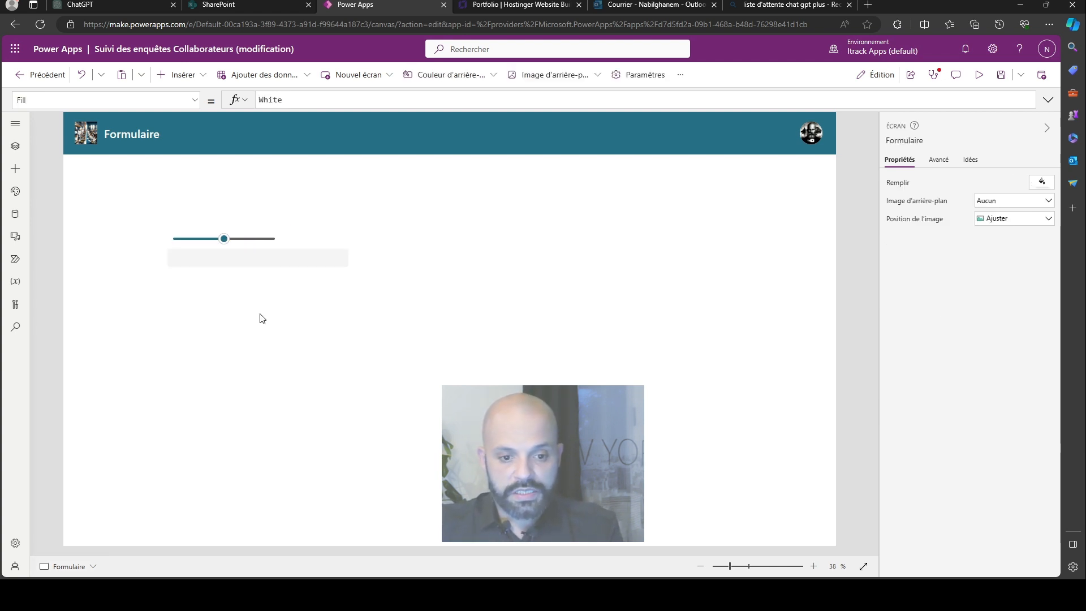
left_click(232, 261)
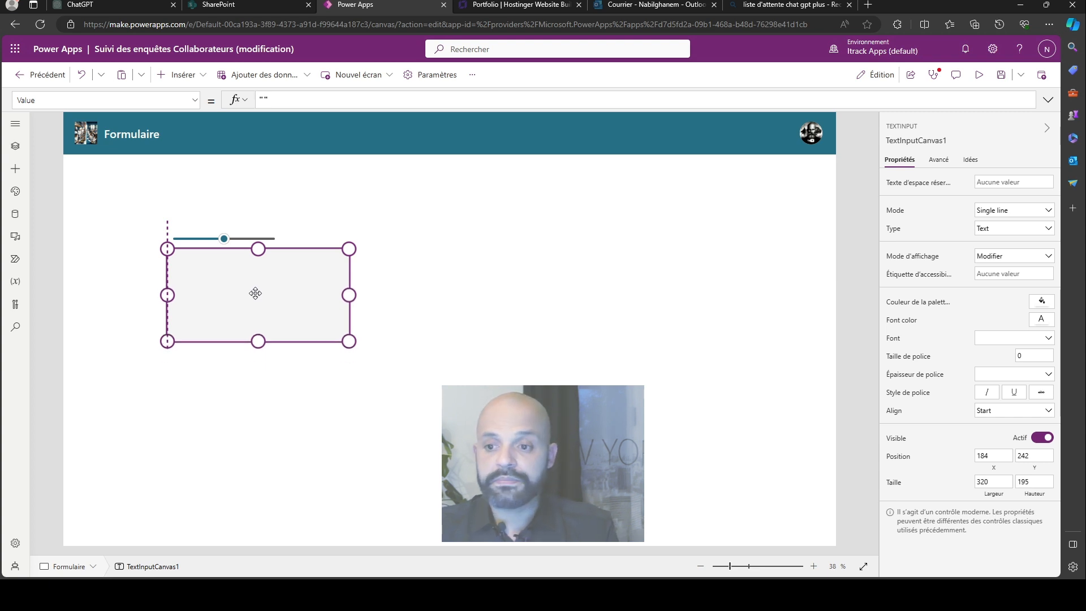
left_click(381, 321)
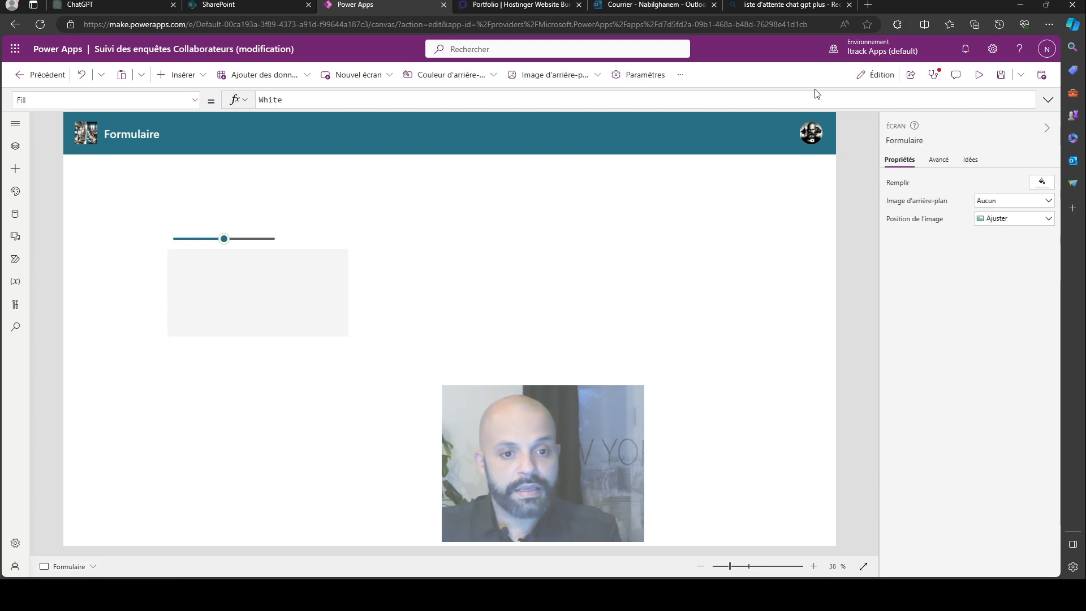
- Insert a modern text label above the slider at about X 184, Y 159, sized about 320 by 26 to match the text input's width
left_click(181, 75)
scroll(238, 340, "down", 5)
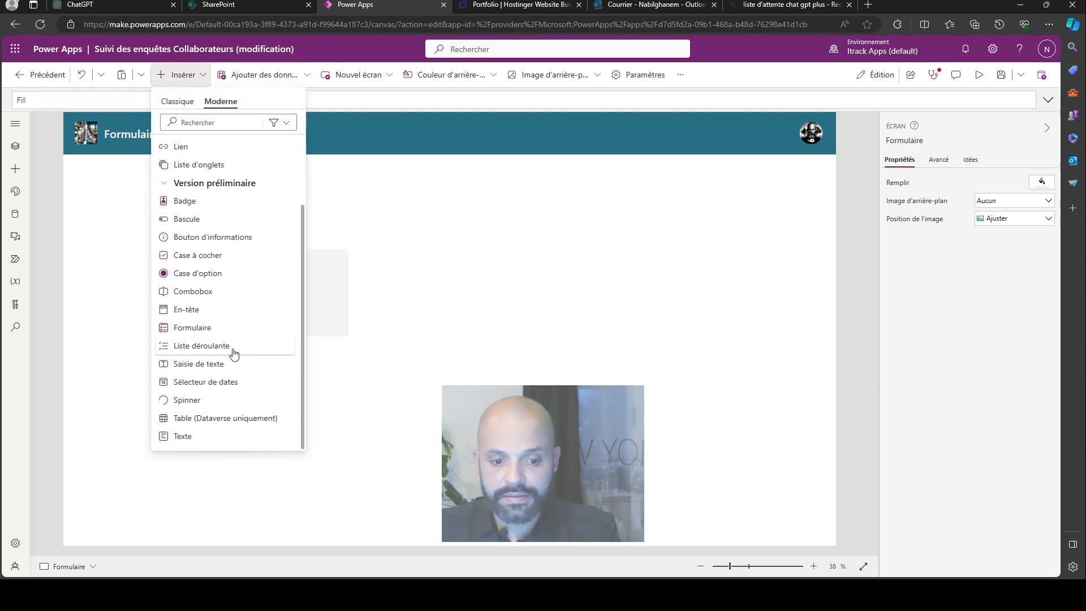
left_click(209, 443)
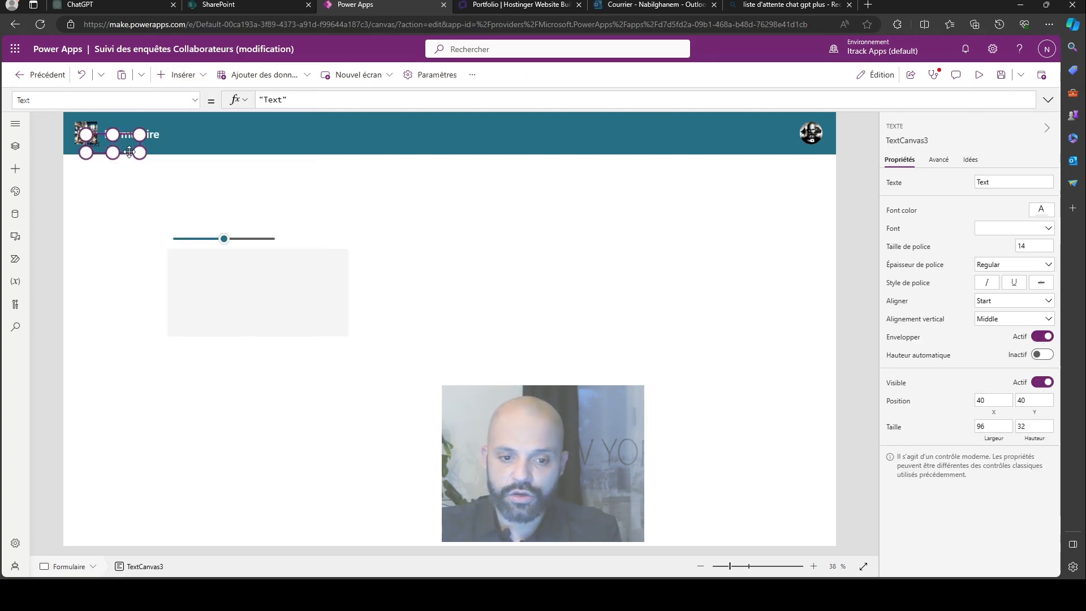
left_click_drag(129, 151, 159, 178)
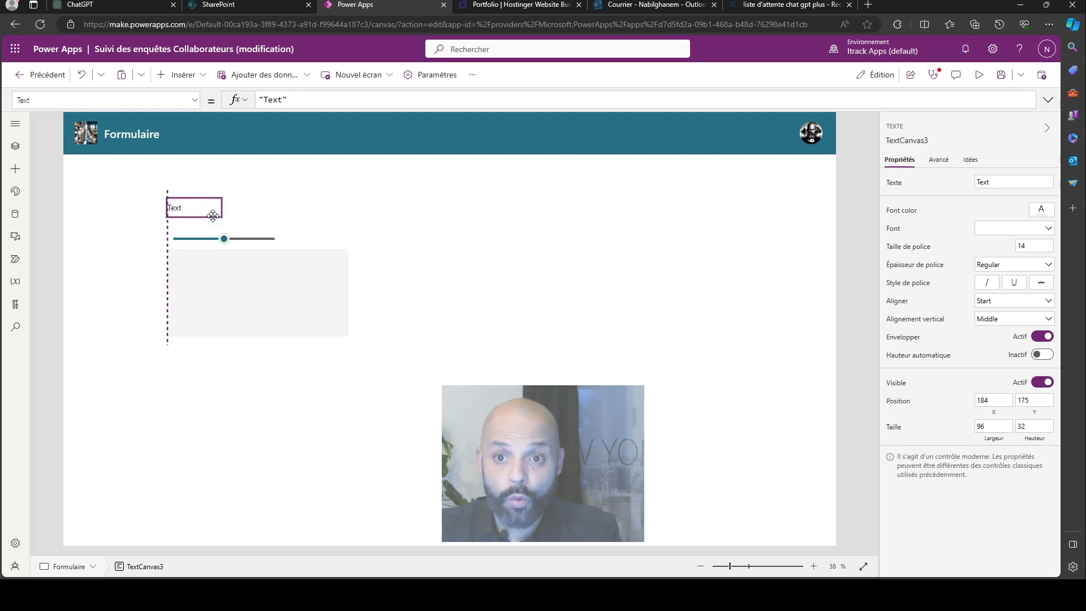
left_click_drag(258, 226, 257, 220)
left_click(330, 248)
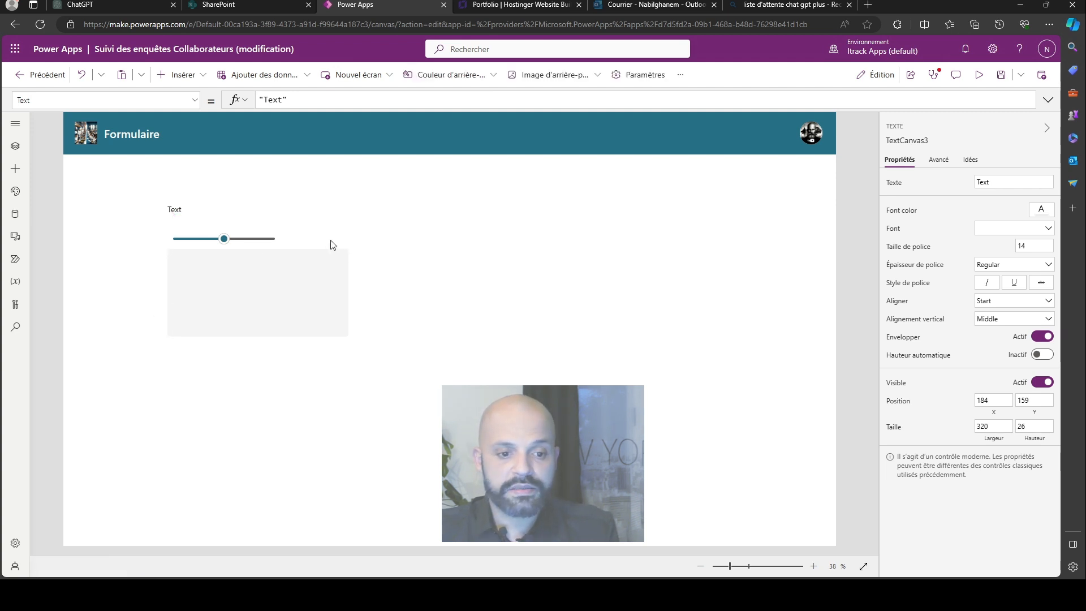
- Widen the slider to 320 so it spans the same width as the comment box below it
left_click(271, 239)
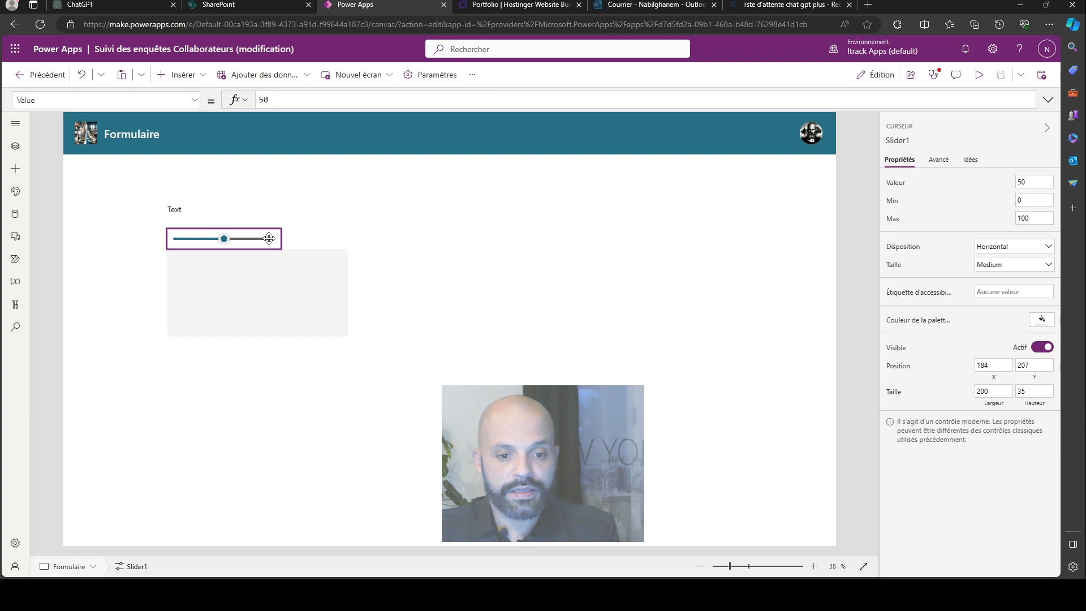
left_click_drag(280, 247, 305, 247)
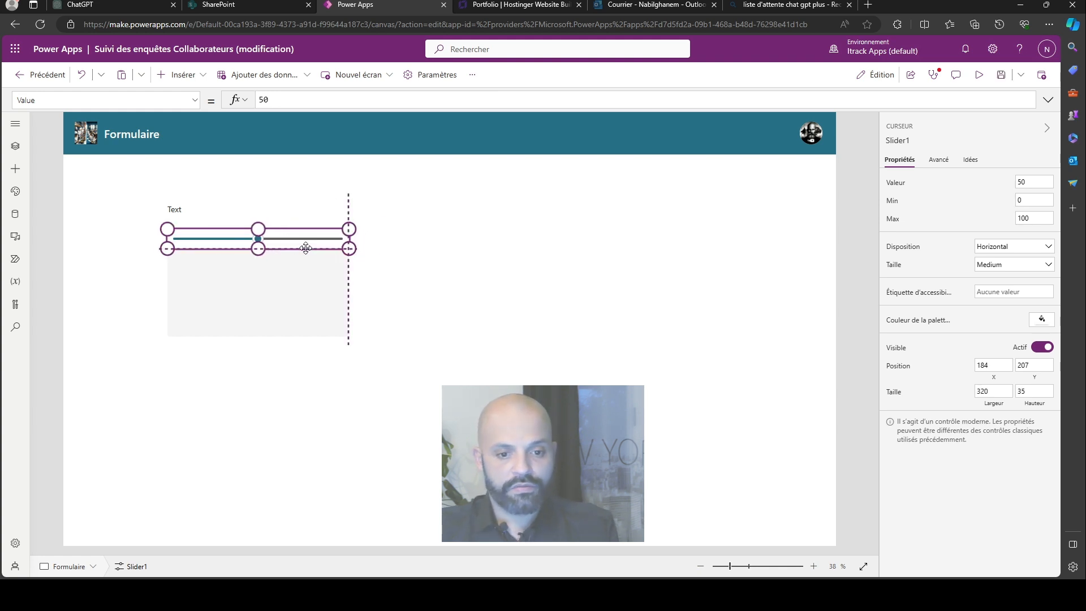
left_click(404, 266)
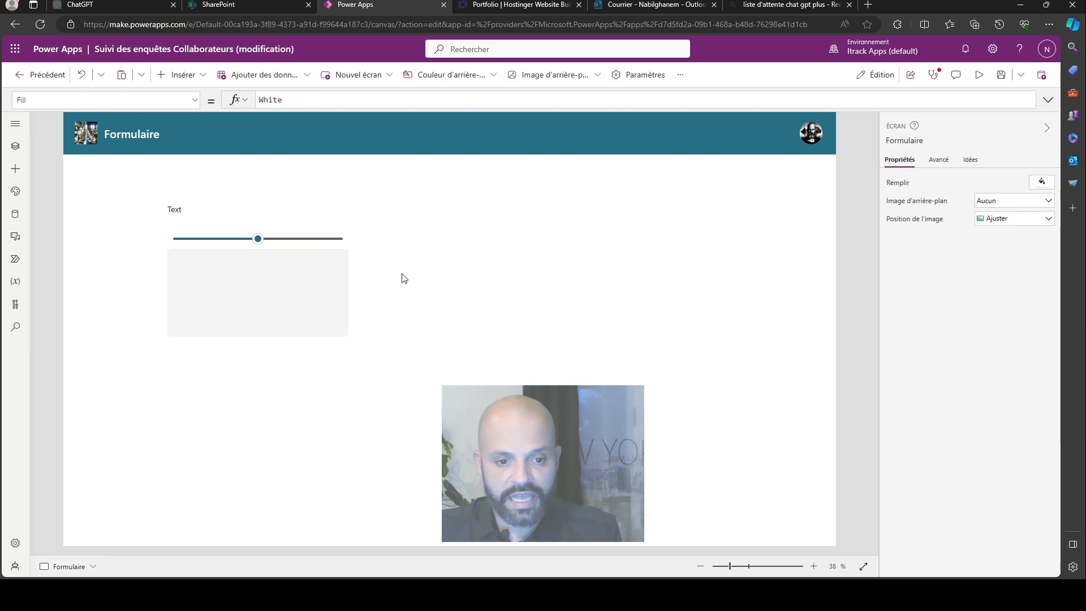
- Move the text label down to Y 181 so it sits directly on top of the slider
left_click(173, 209)
left_click_drag(204, 207, 204, 220)
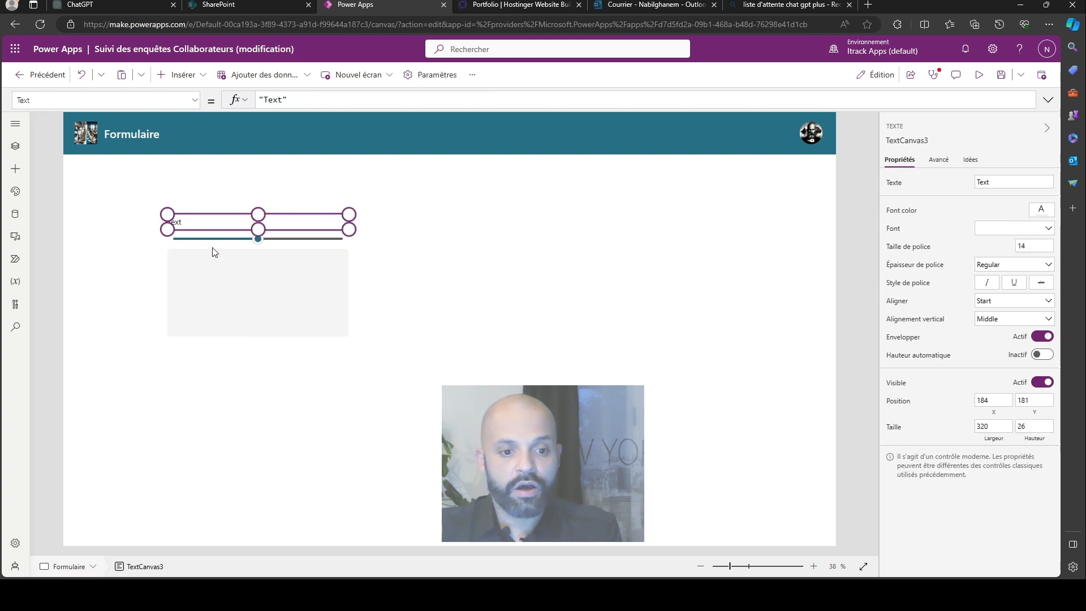
left_click(235, 383)
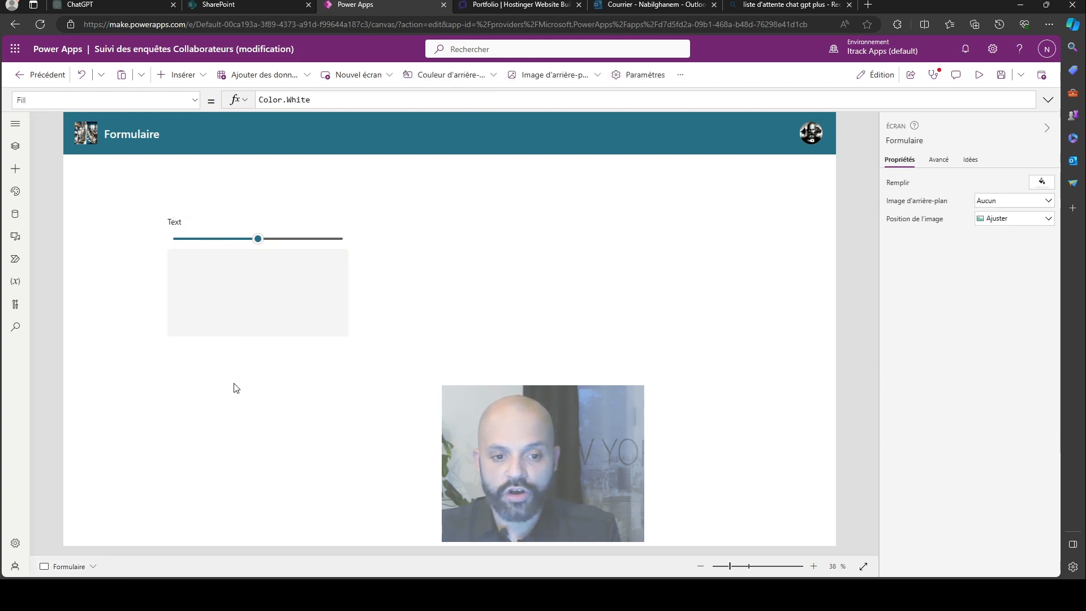
- Duplicate the text label above the slider on the Formulaire screen
left_click(203, 228)
right_click(219, 228)
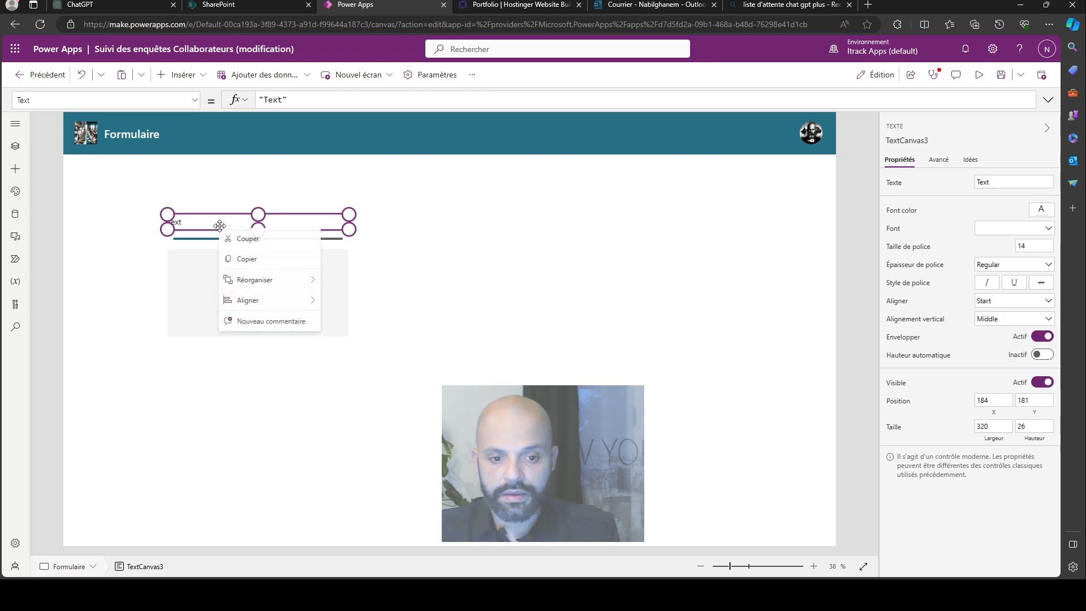
left_click(254, 257)
left_click(228, 190)
right_click(228, 192)
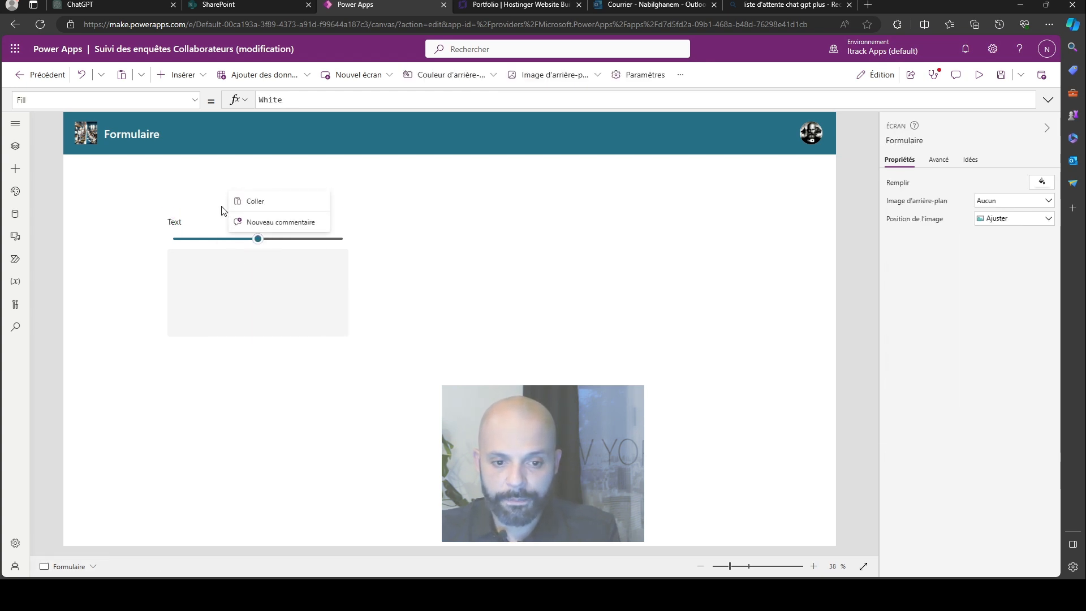
left_click(251, 203)
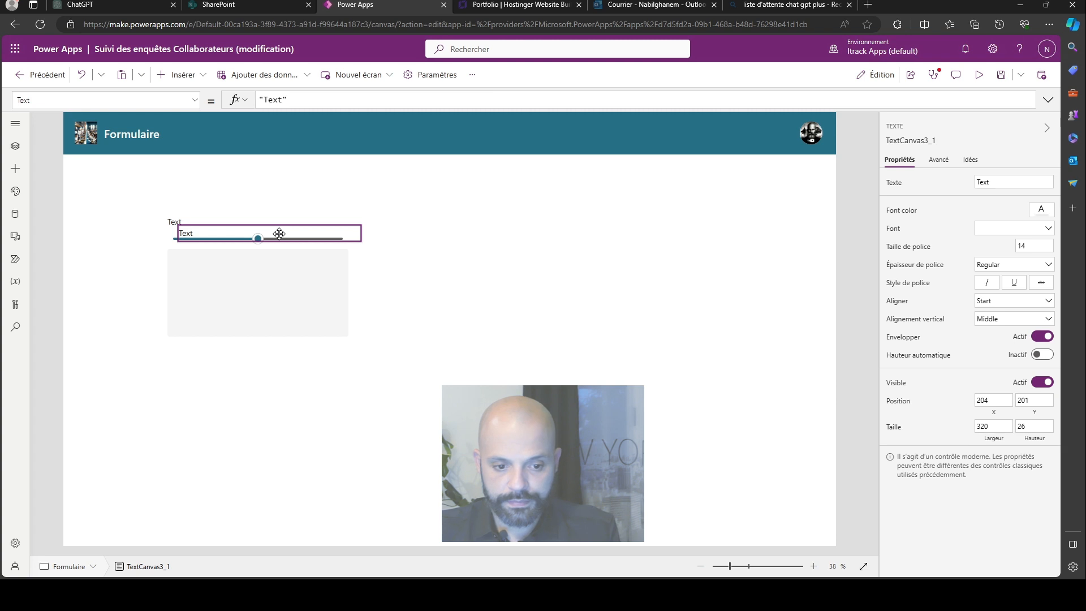
- Move the duplicated label just below the comment box, to about X 181, Y 414
left_click_drag(279, 233, 266, 301)
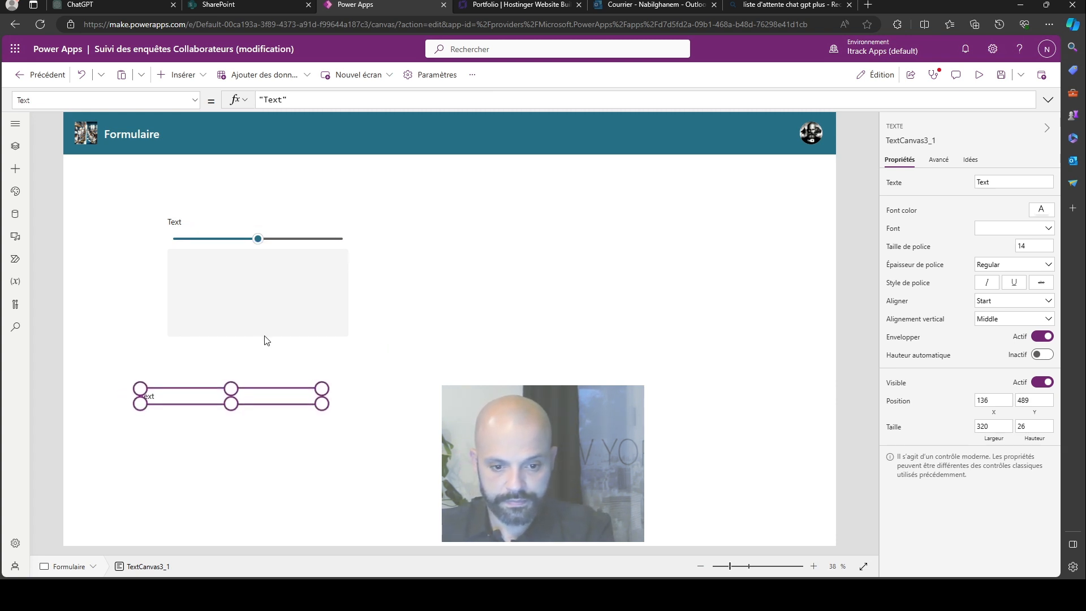
left_click_drag(268, 372, 274, 389)
key("Right")
key("Right")
key("Right")
key("Right")
key("Right")
key("Right")
key("Right")
key("Right")
key("Right")
key("Right")
key("Right")
key("Right")
key("Right")
key("Right")
key("Right")
key("Right")
key("Right")
key("Right")
key("Right")
key("Right")
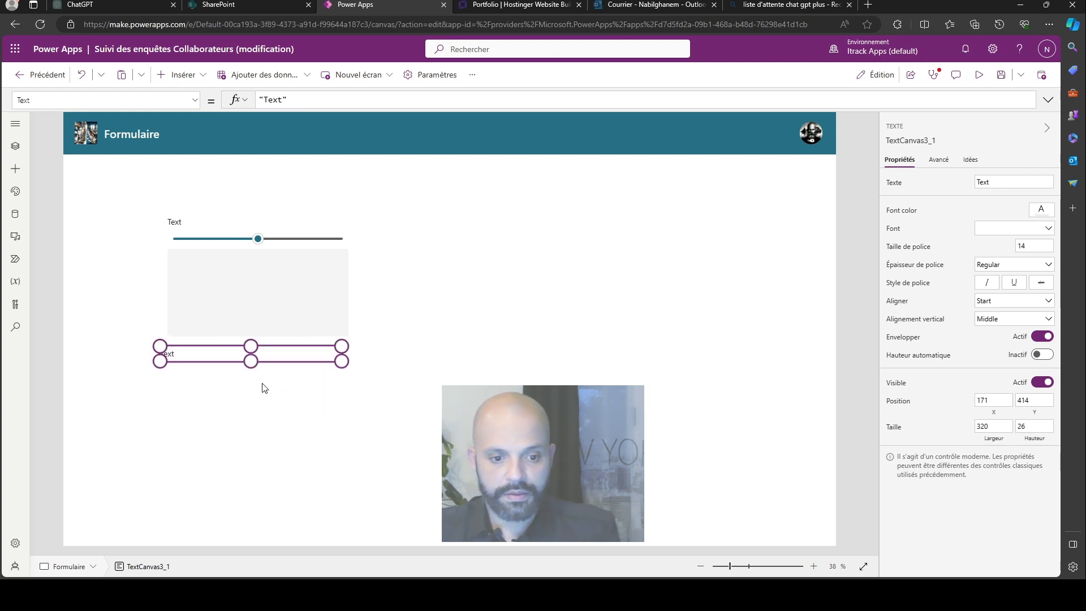
left_click(362, 334)
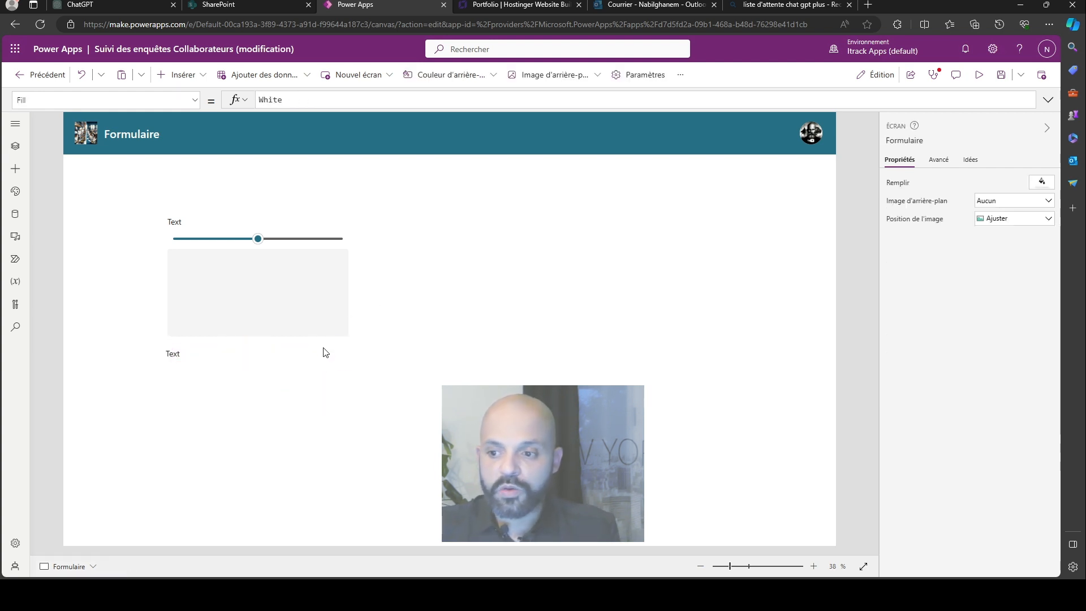
- Change the text of the label below the comment box to "Merci de noter un commentaire exhaustif"
left_click(309, 355)
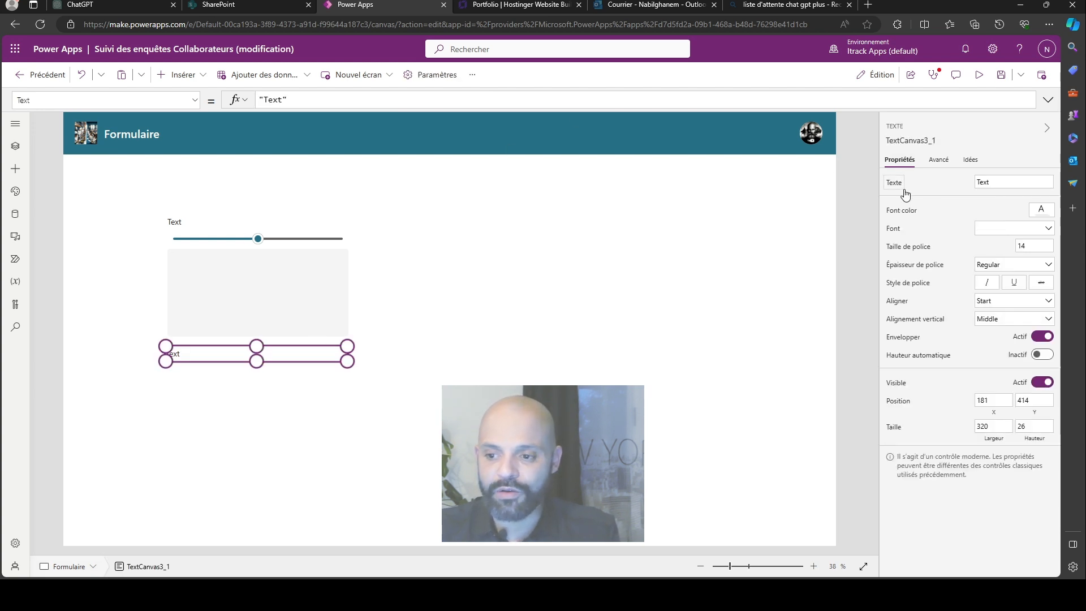
left_click(893, 184)
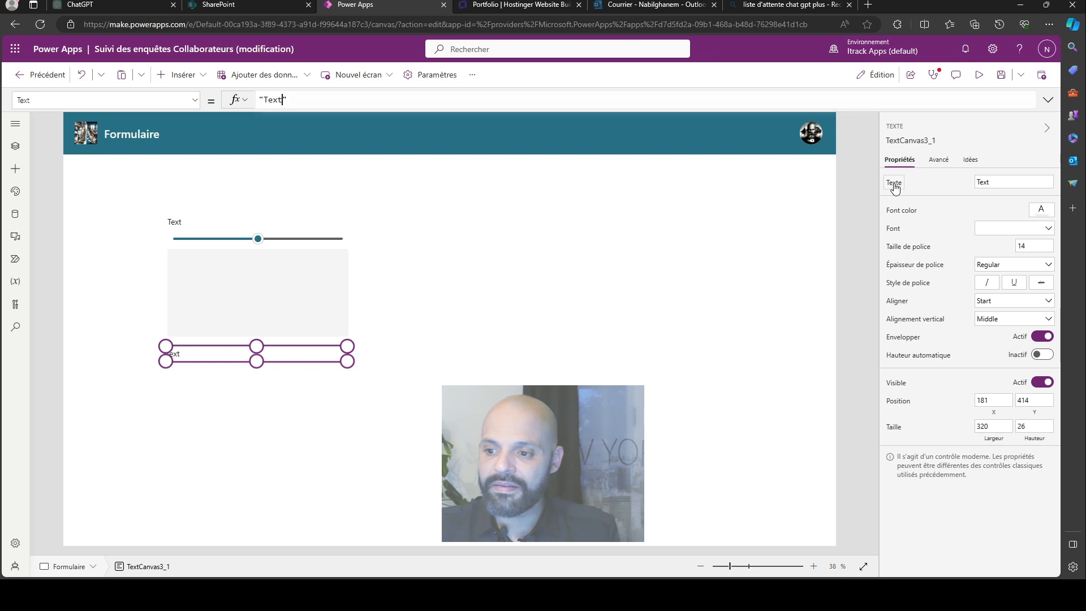
left_click_drag(1005, 184, 975, 189)
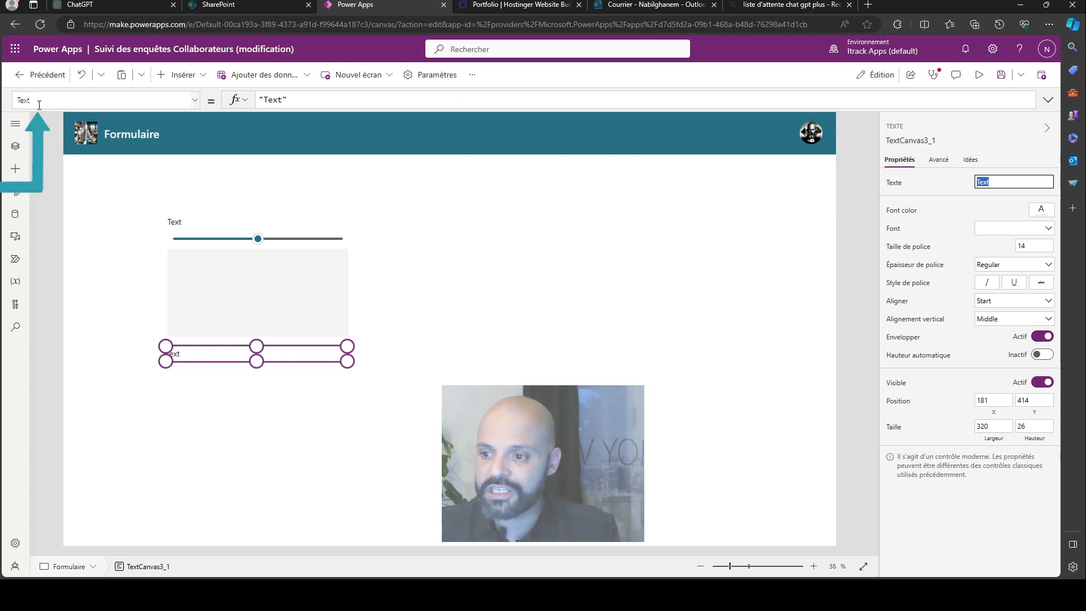
left_click(1050, 100)
left_click_drag(263, 102, 306, 100)
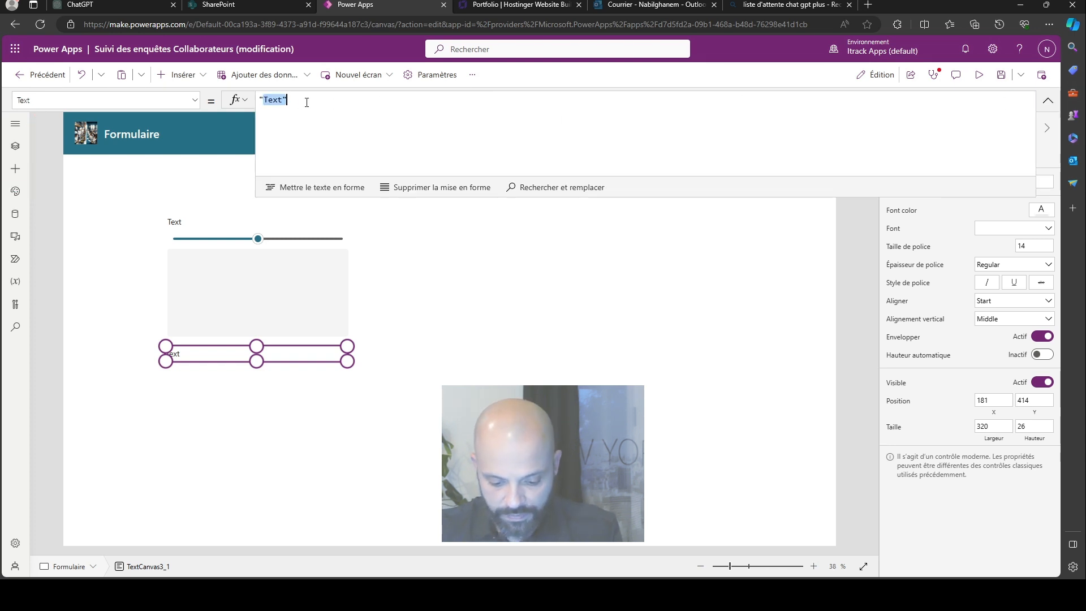
key("BackSpace")
type("Mer")
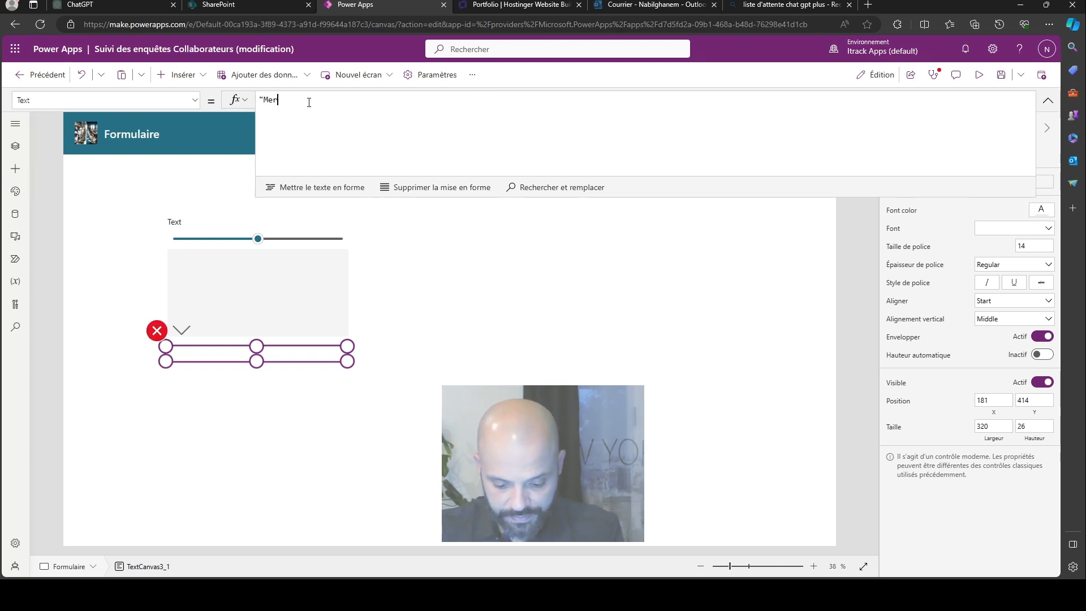
type("ci de ")
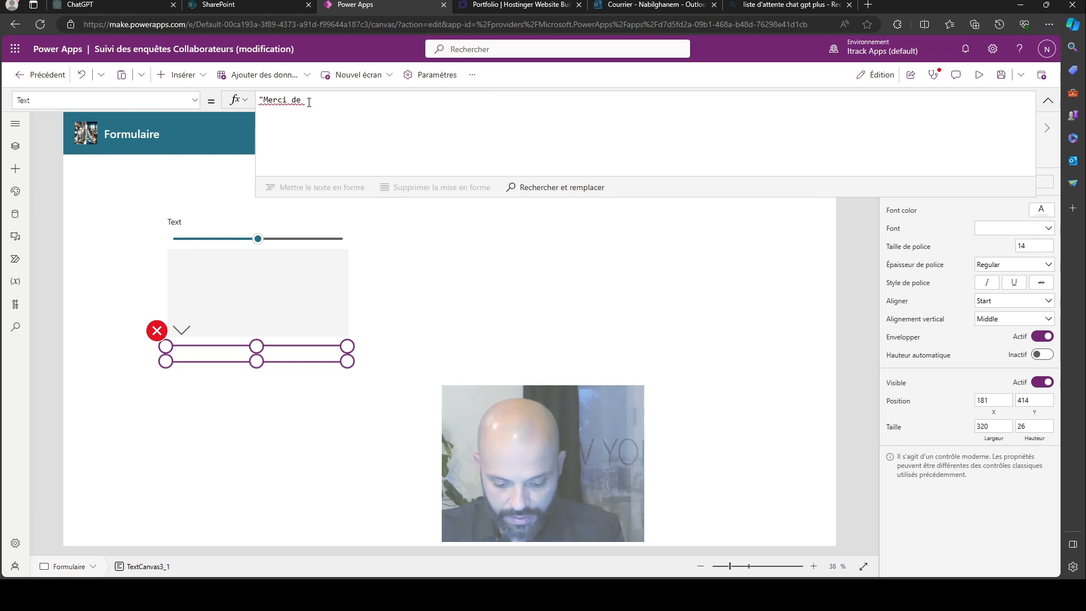
type("note")
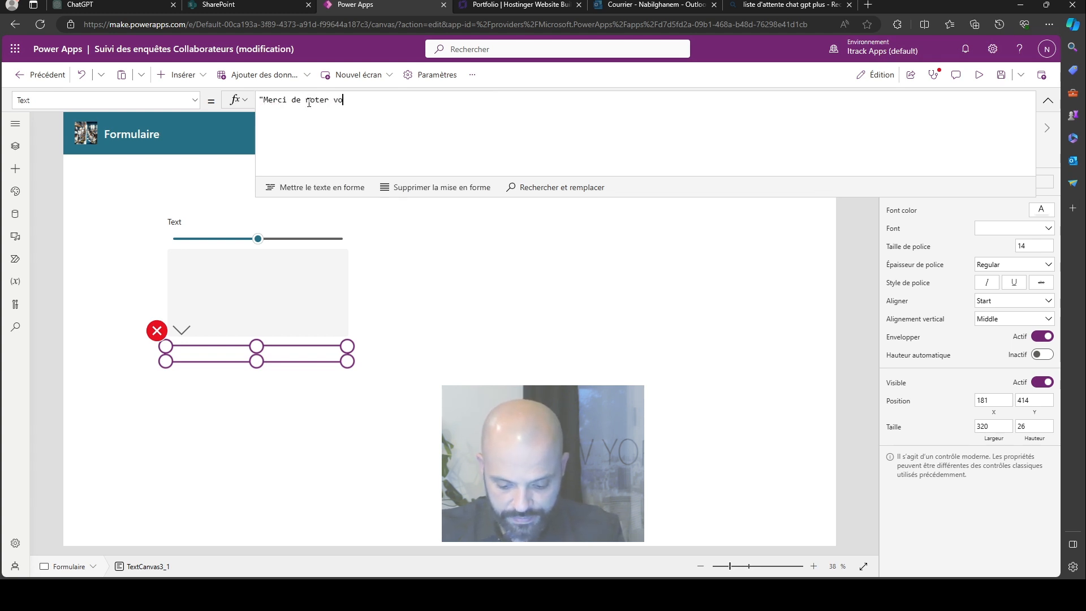
type("r un commentaire ex")
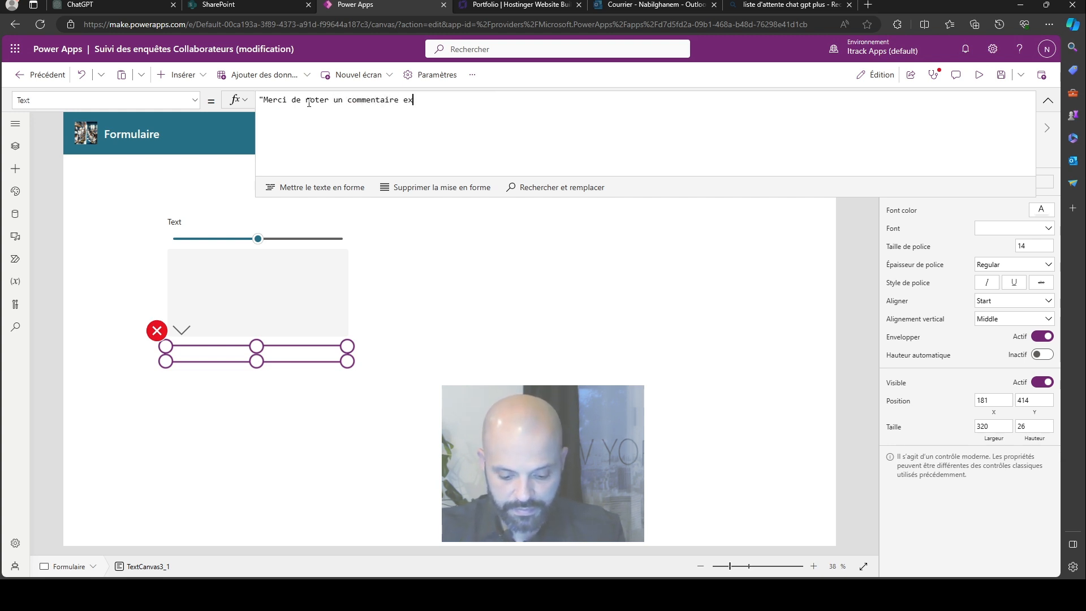
type("haustif")
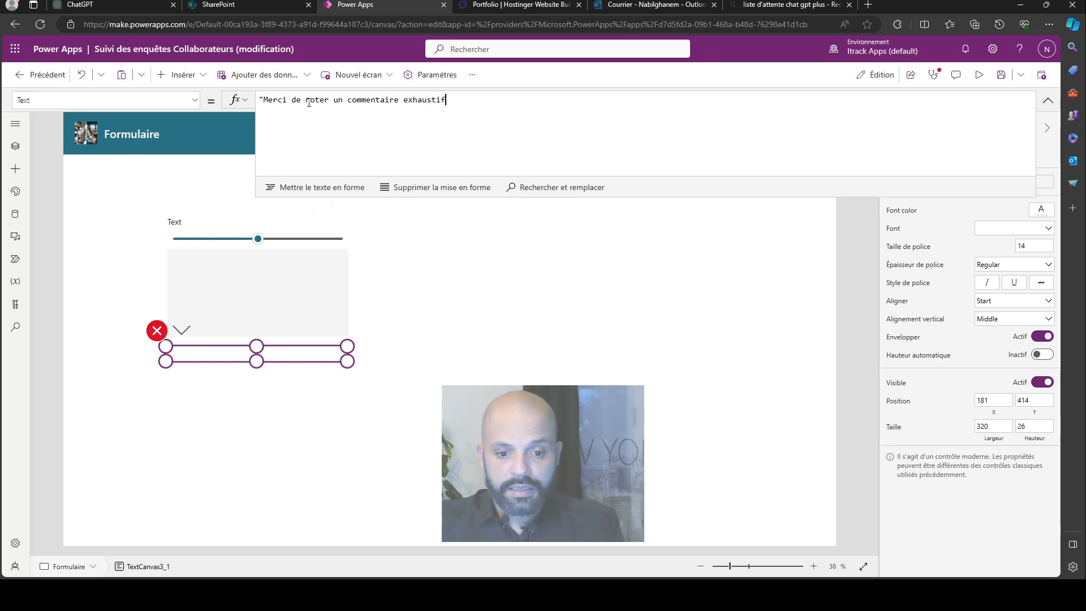
left_click(412, 315)
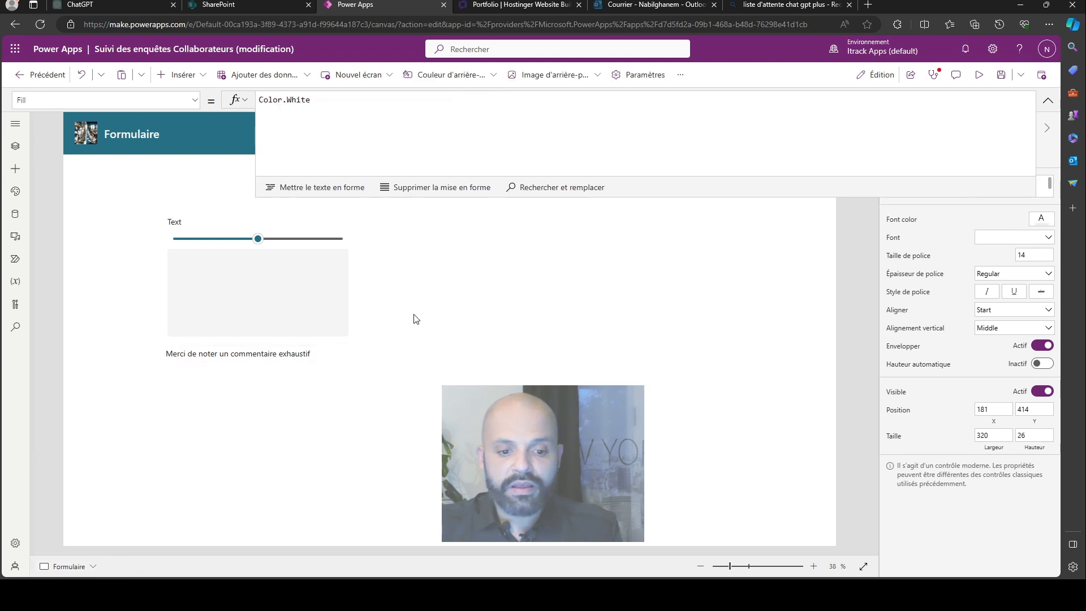
left_click(327, 352)
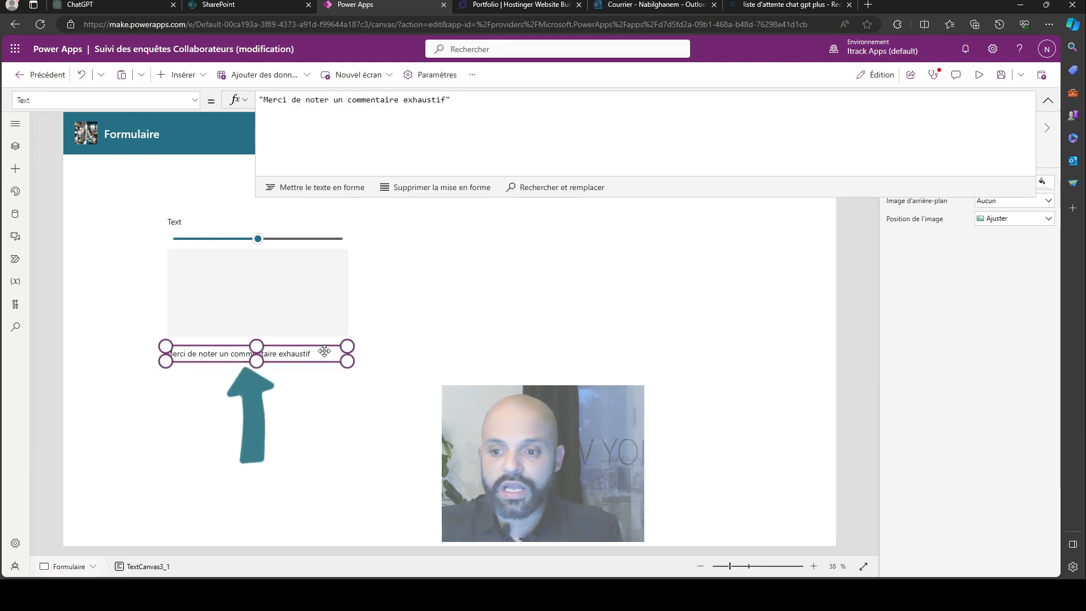
left_click(1048, 103)
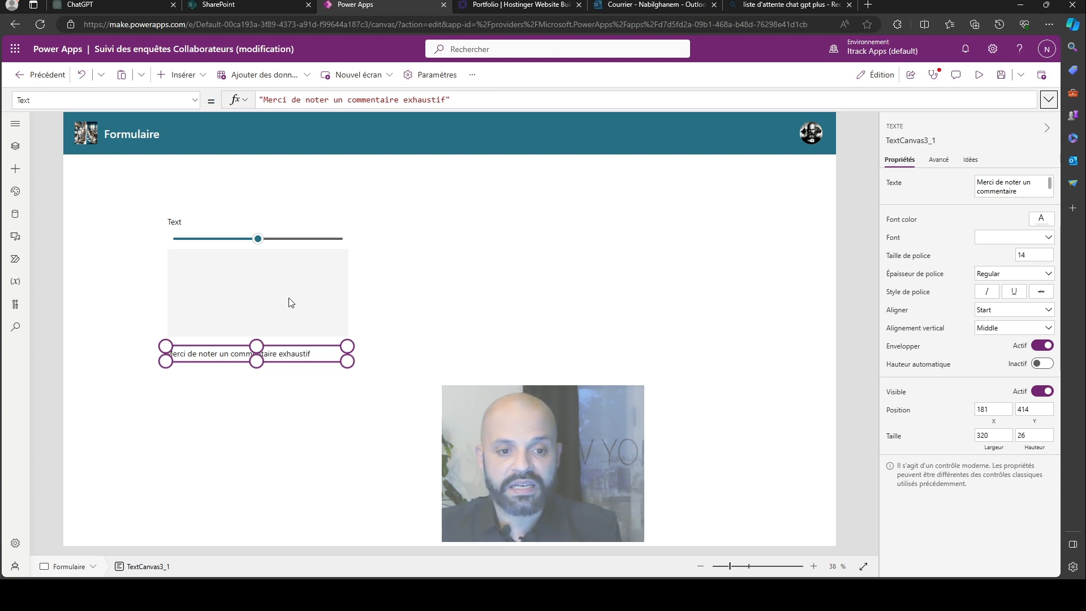
- Clear the formula of the Visible property for the label below the comment box
left_click(194, 102)
scroll(78, 260, "down", 3)
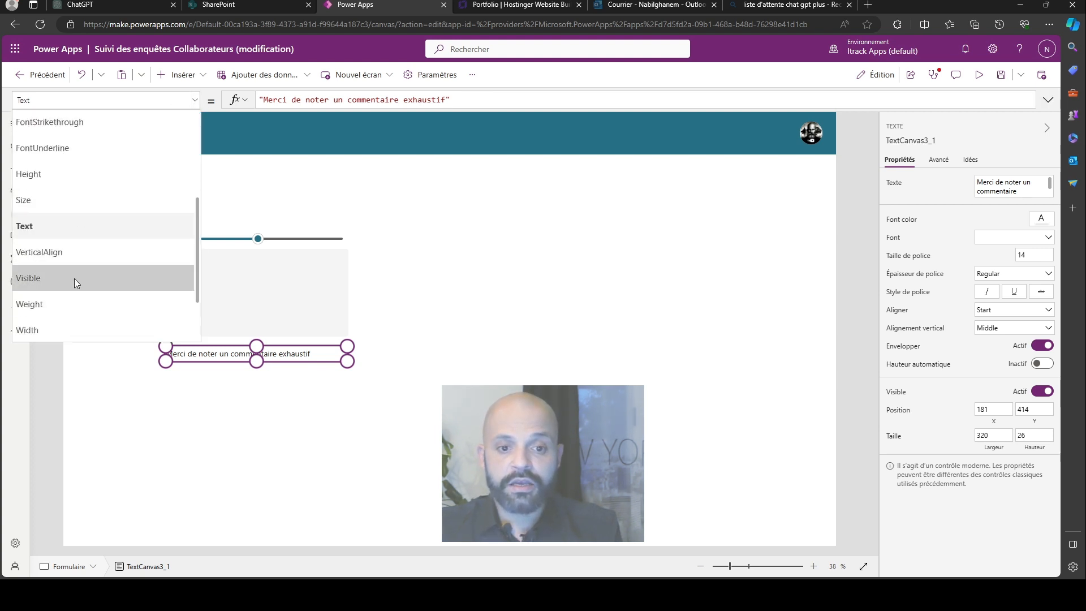
left_click(72, 276)
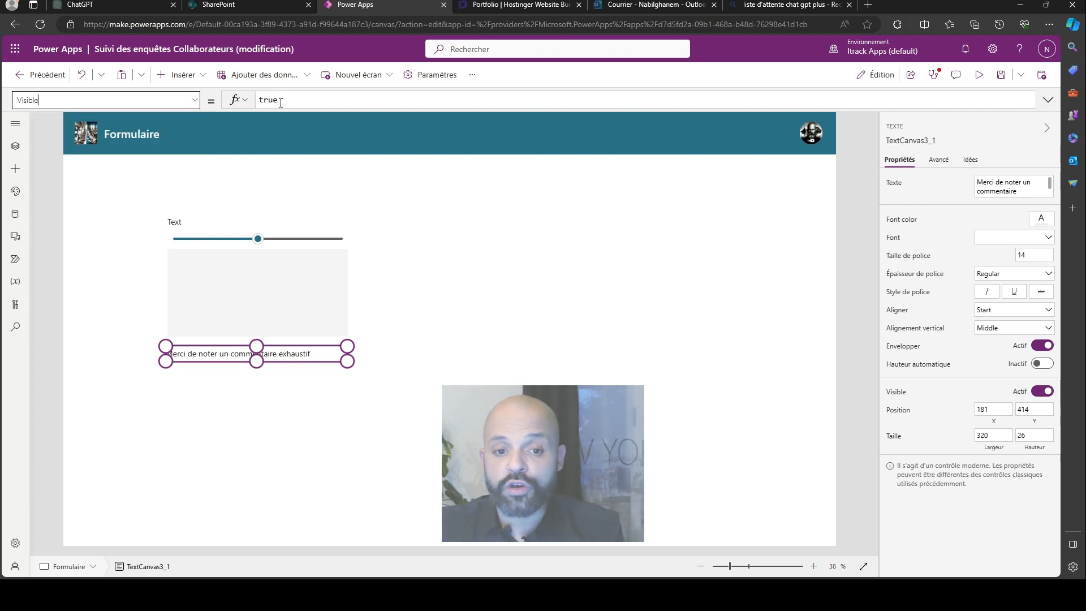
left_click_drag(281, 102, 260, 100)
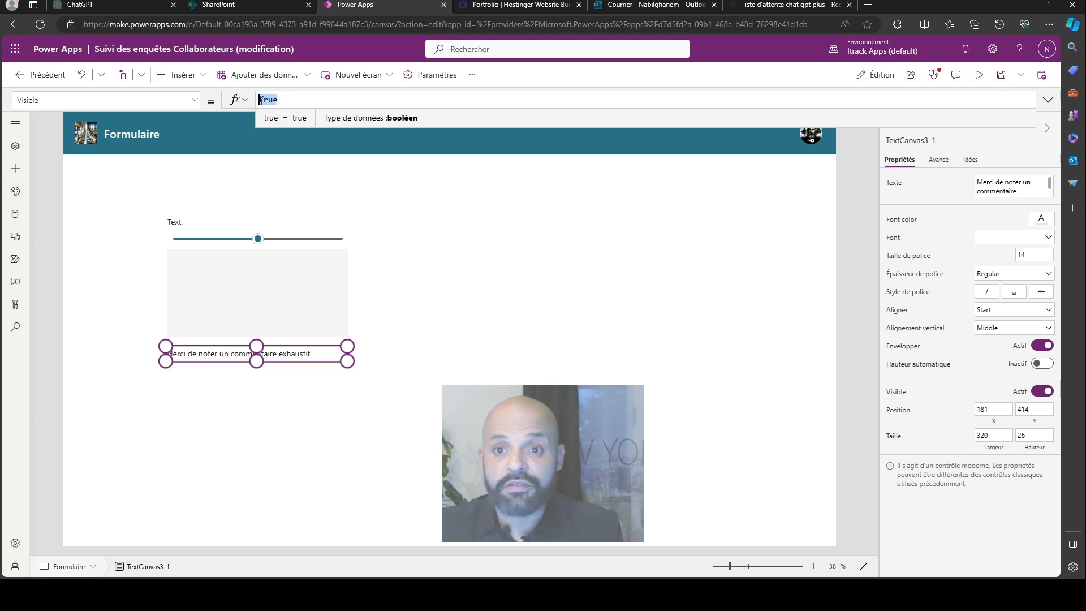
key("BackSpace")
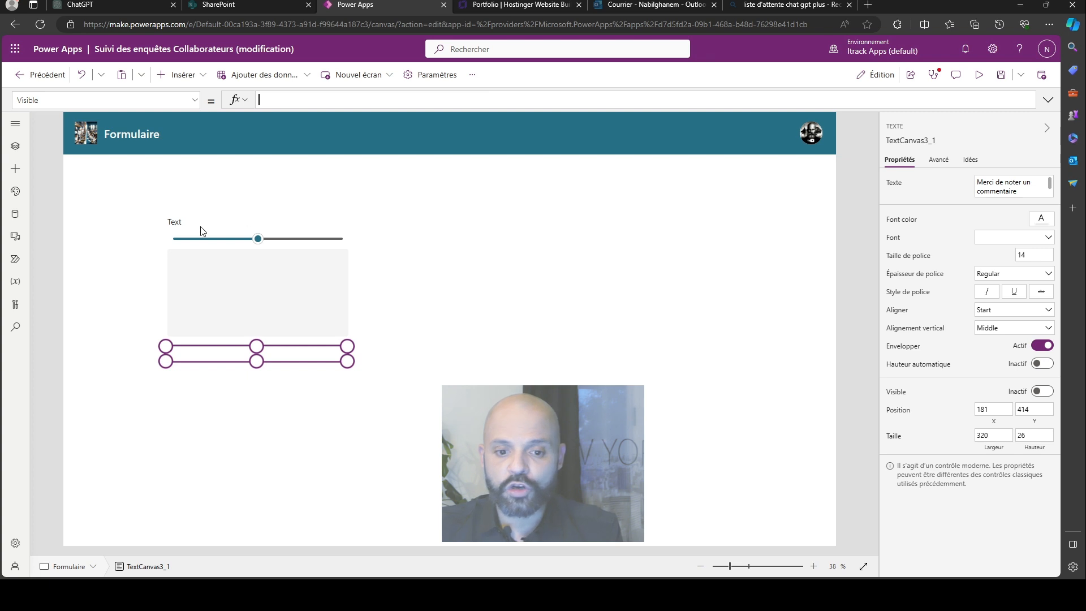
- Rename the slider control as CQ1
left_click(291, 239)
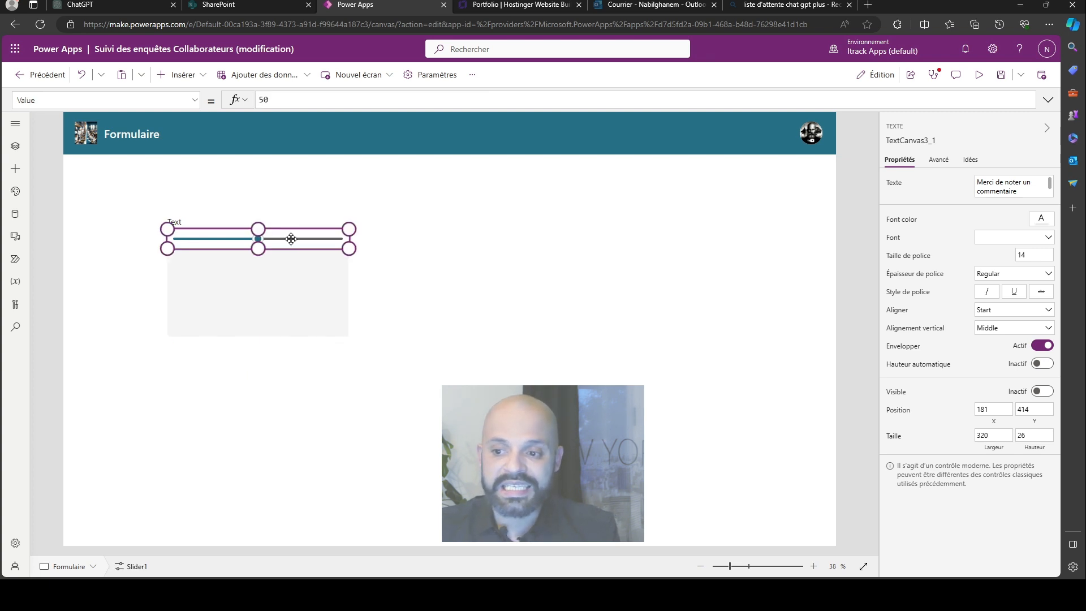
left_click(898, 141)
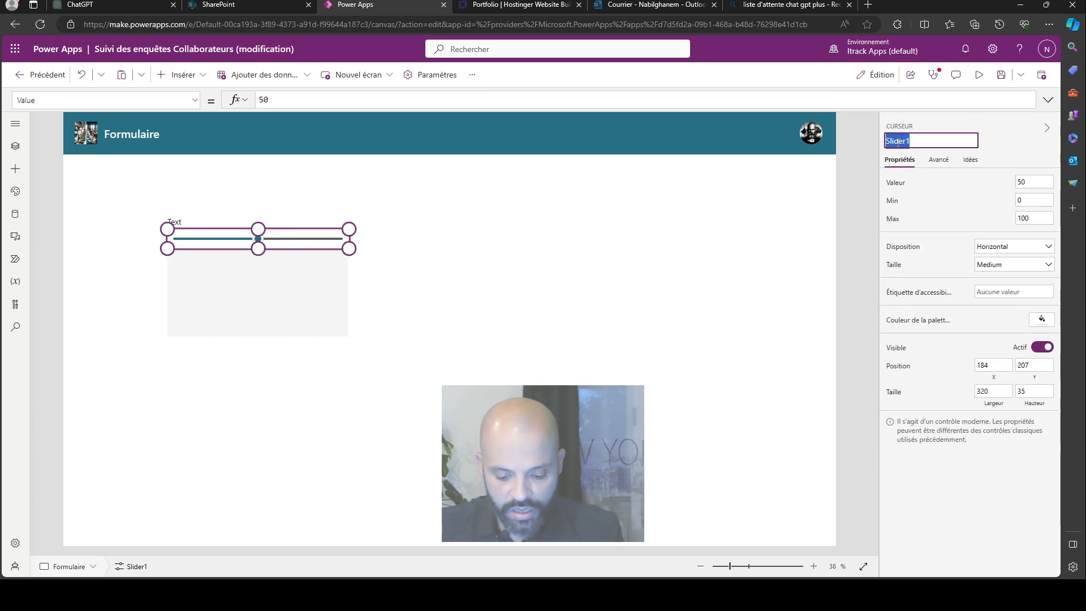
type("c")
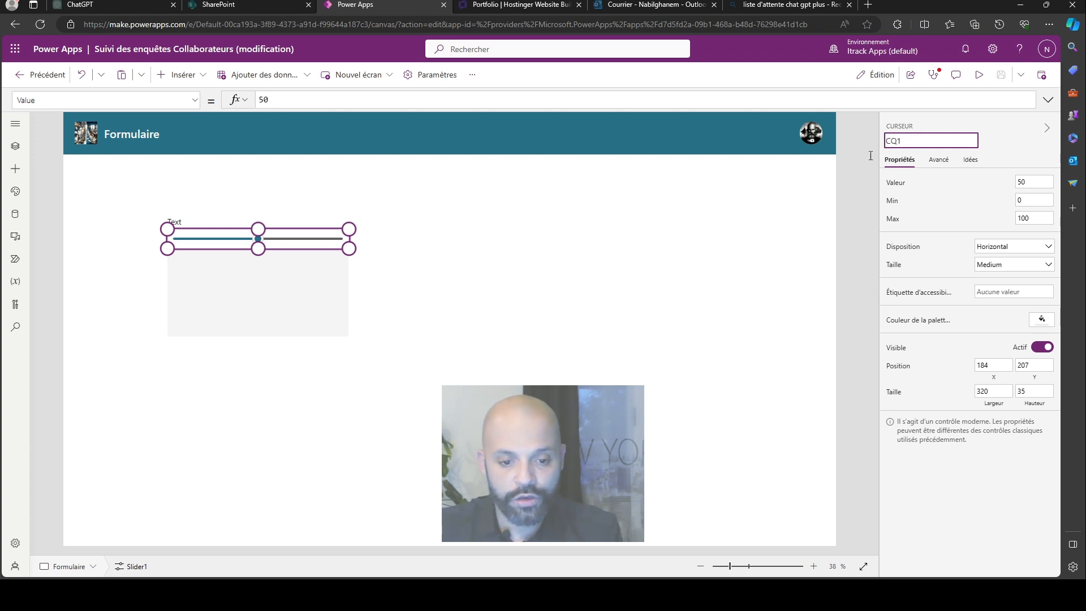
key("Return")
left_click(629, 220)
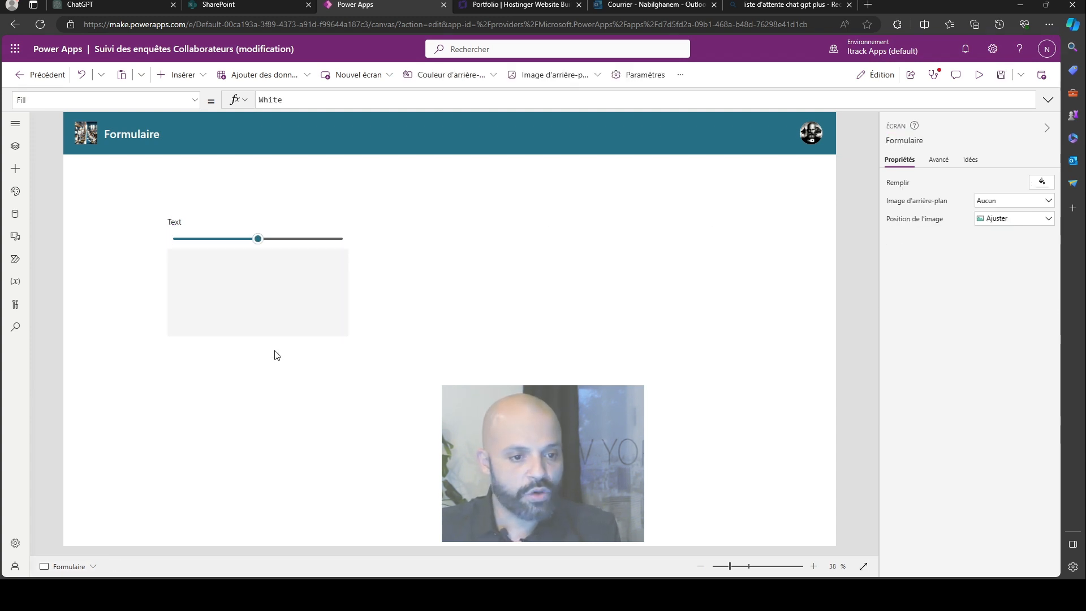
- Set the Visible property of the reminder label below the comment box to the formula CQ1.Value <= 3
left_click(15, 146)
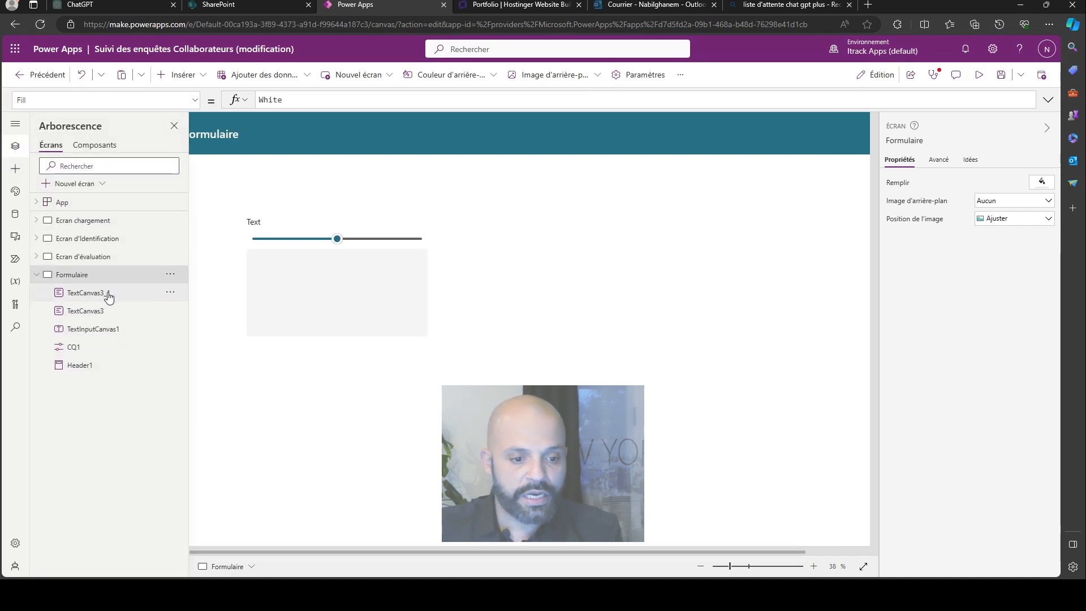
left_click(107, 311)
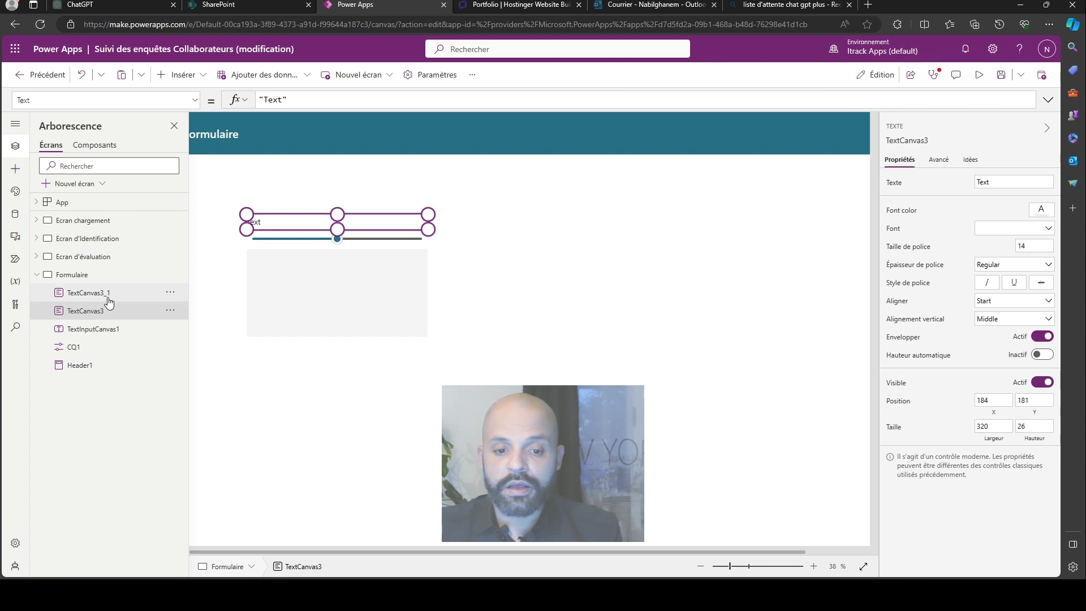
left_click(109, 295)
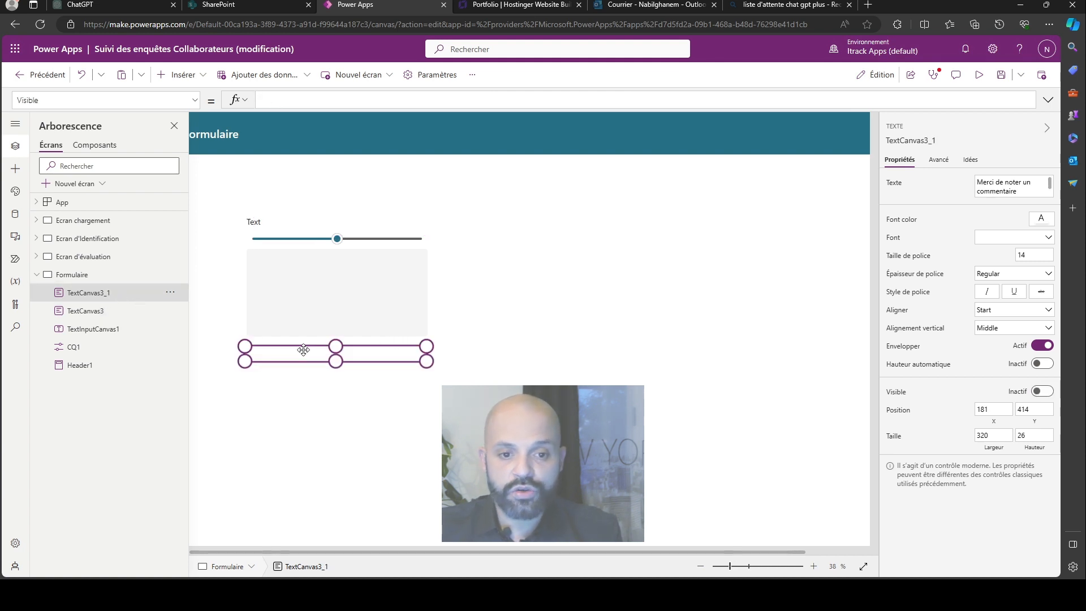
left_click(294, 99)
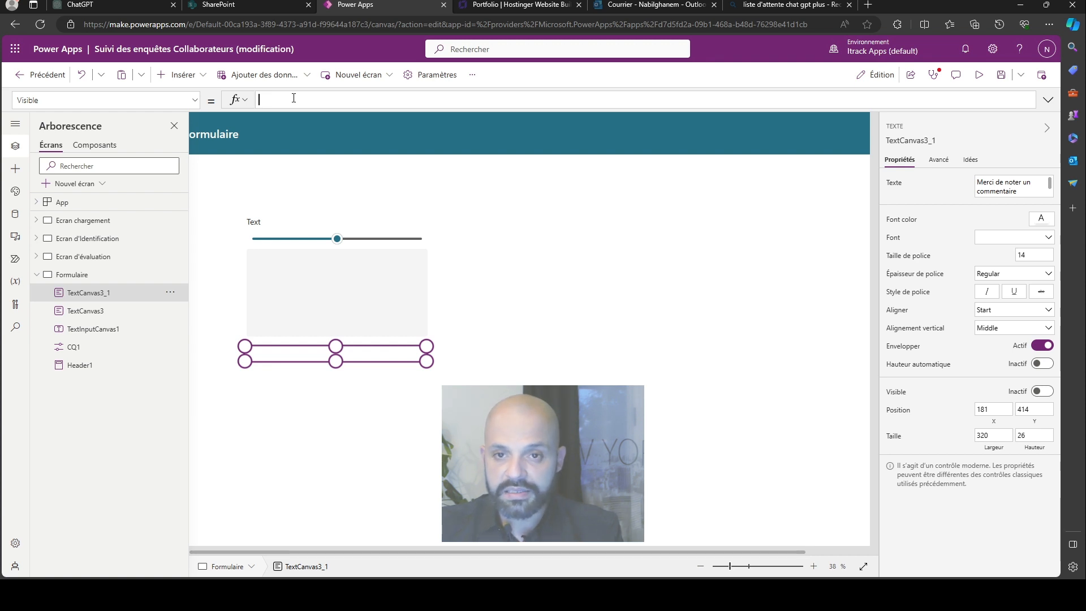
type("CQ1")
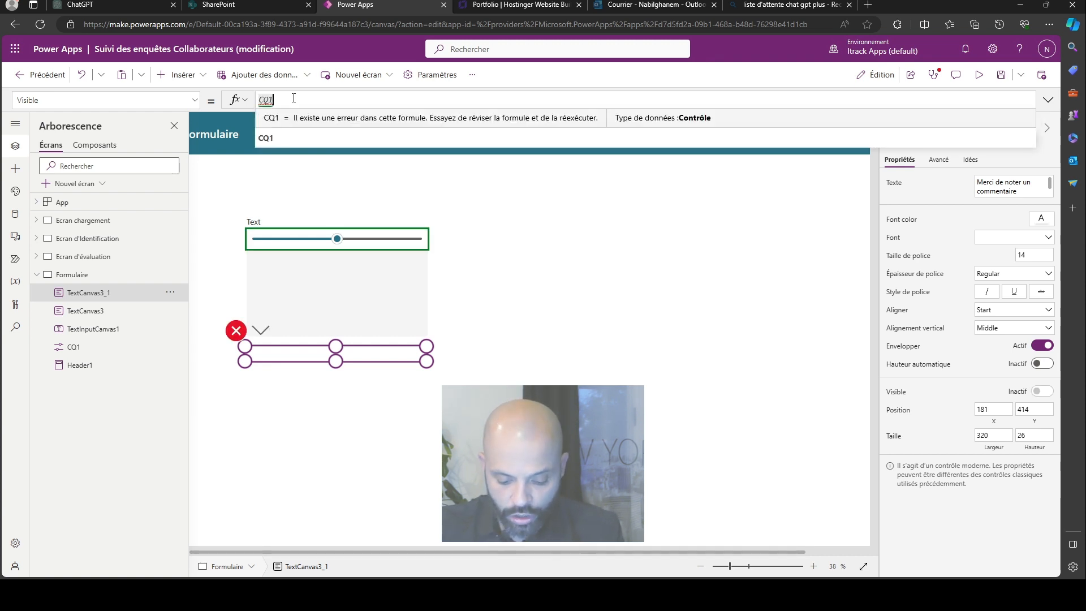
type(".Va")
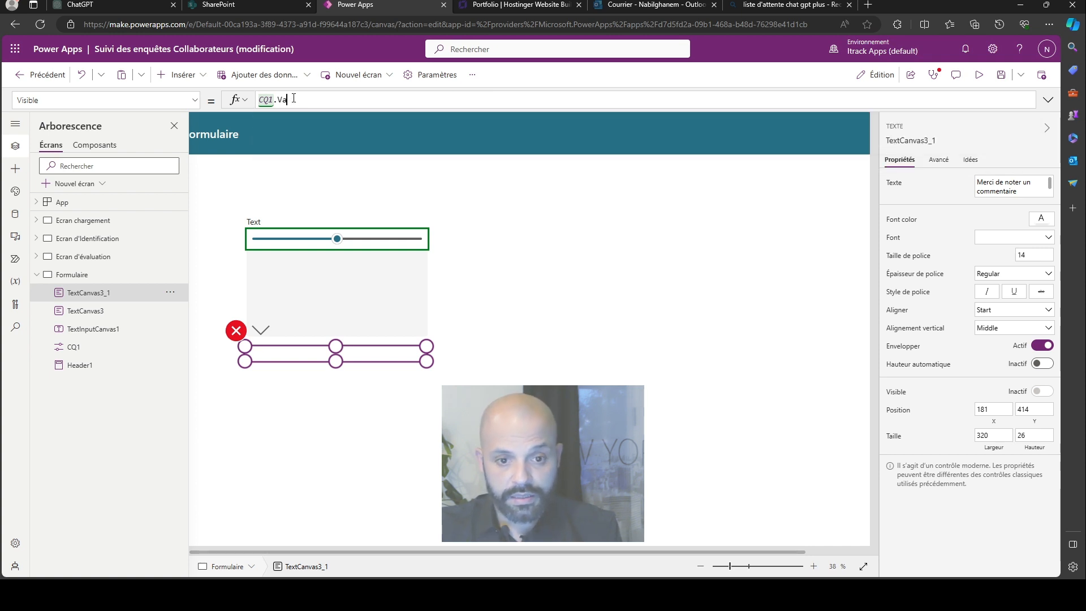
type("klue")
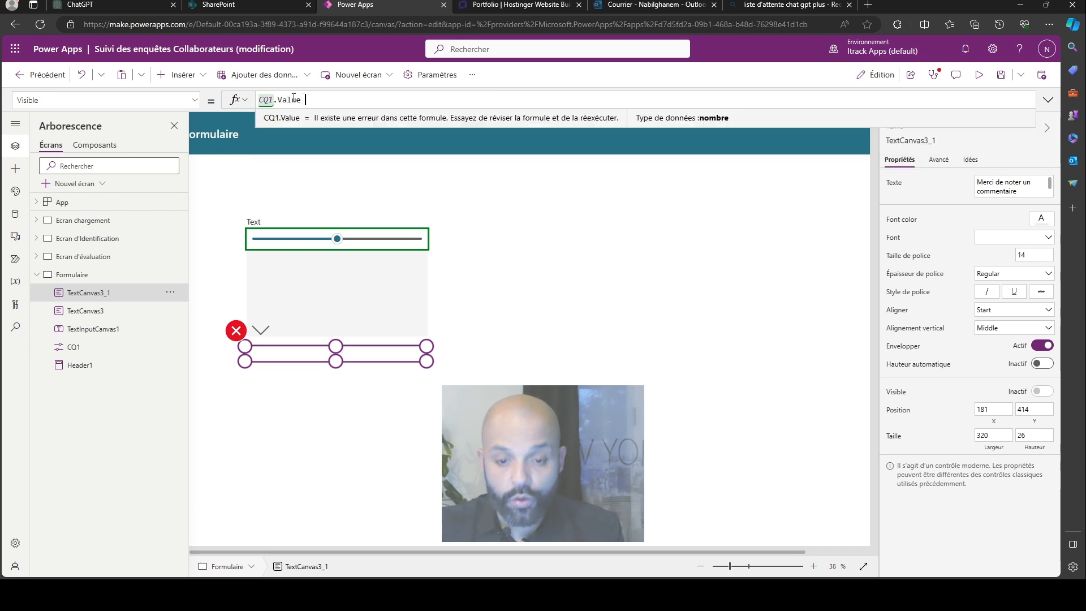
type(" <= 3")
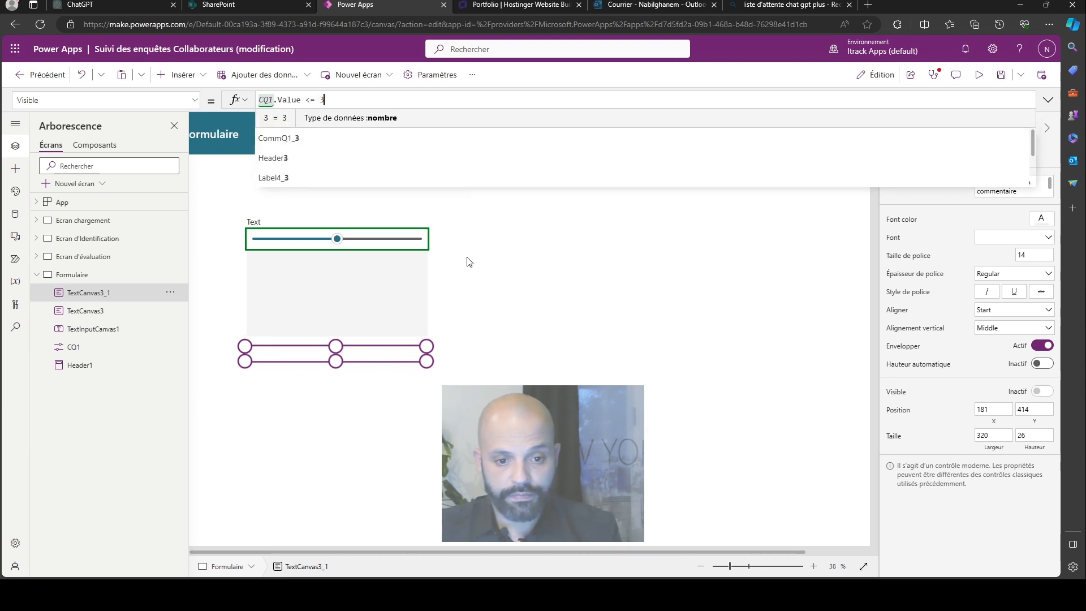
left_click(482, 274)
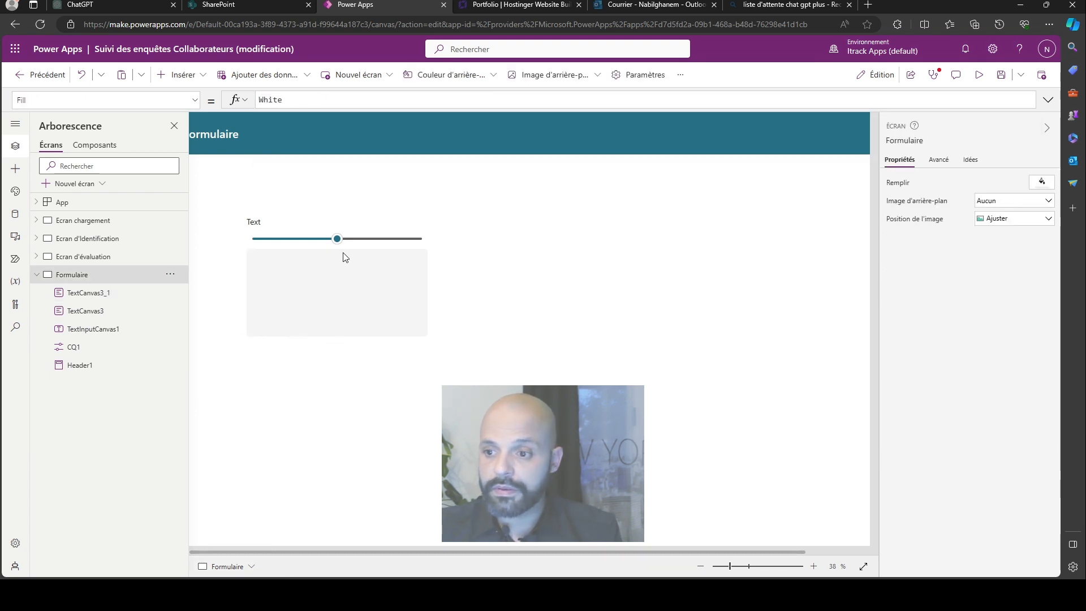
- Preview the Formulaire screen and lower the slider to test the reminder label's visibility
left_click(980, 74)
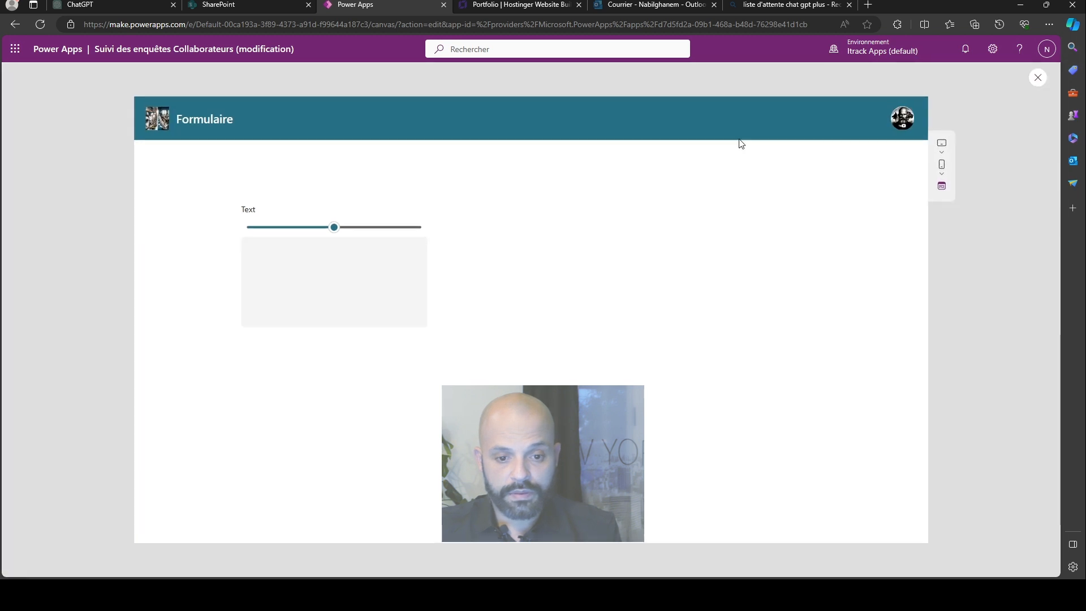
left_click_drag(333, 228, 279, 249)
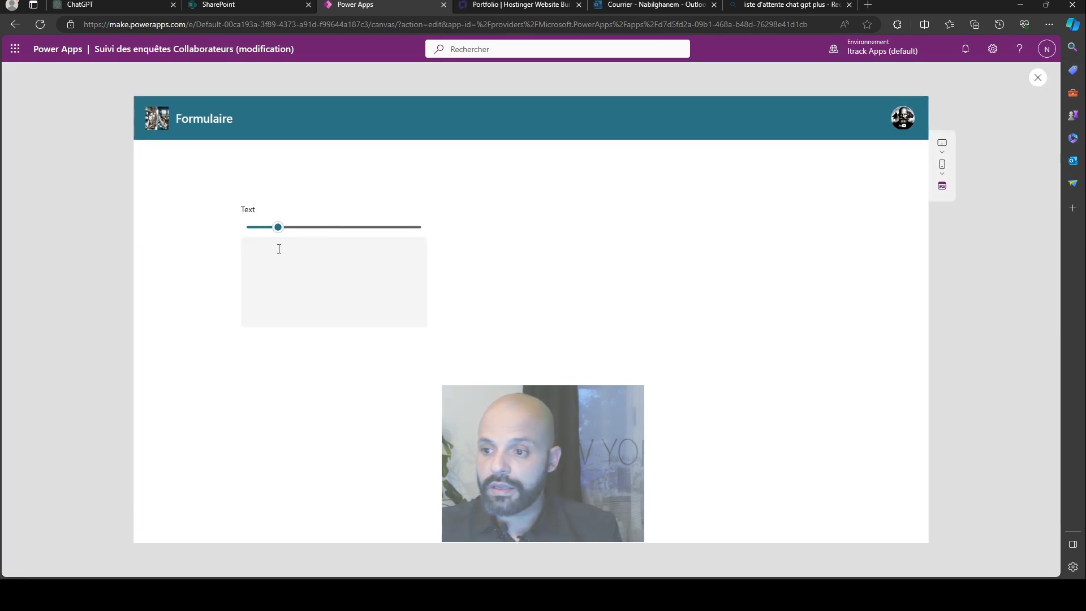
left_click(1038, 78)
- Set the Value property of slider CQ1 to 0
left_click(447, 297)
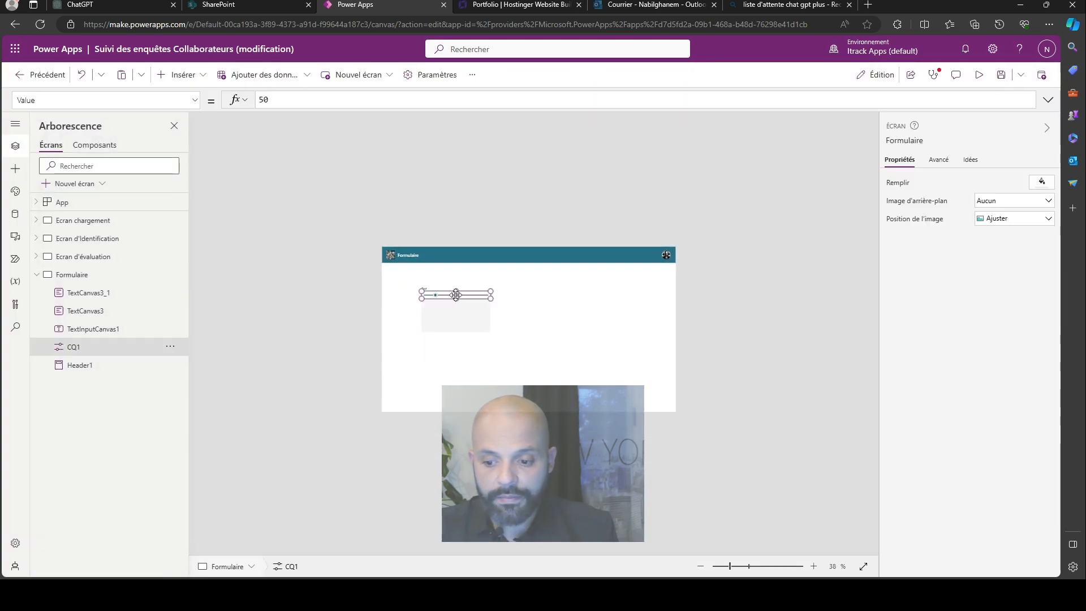
left_click(813, 568)
left_click(813, 568)
left_click(813, 568)
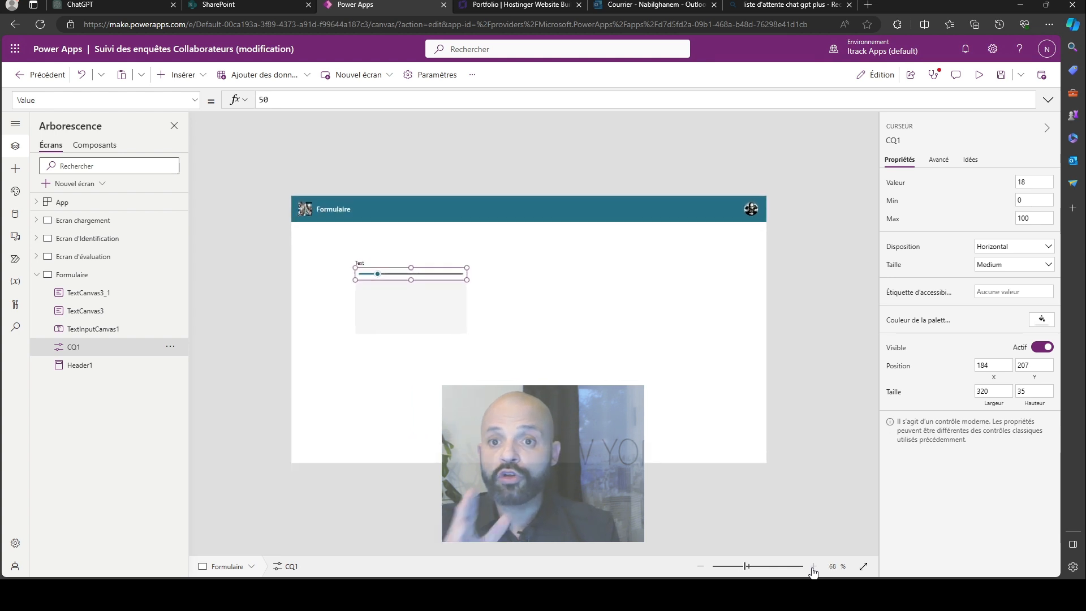
left_click(812, 568)
left_click(813, 568)
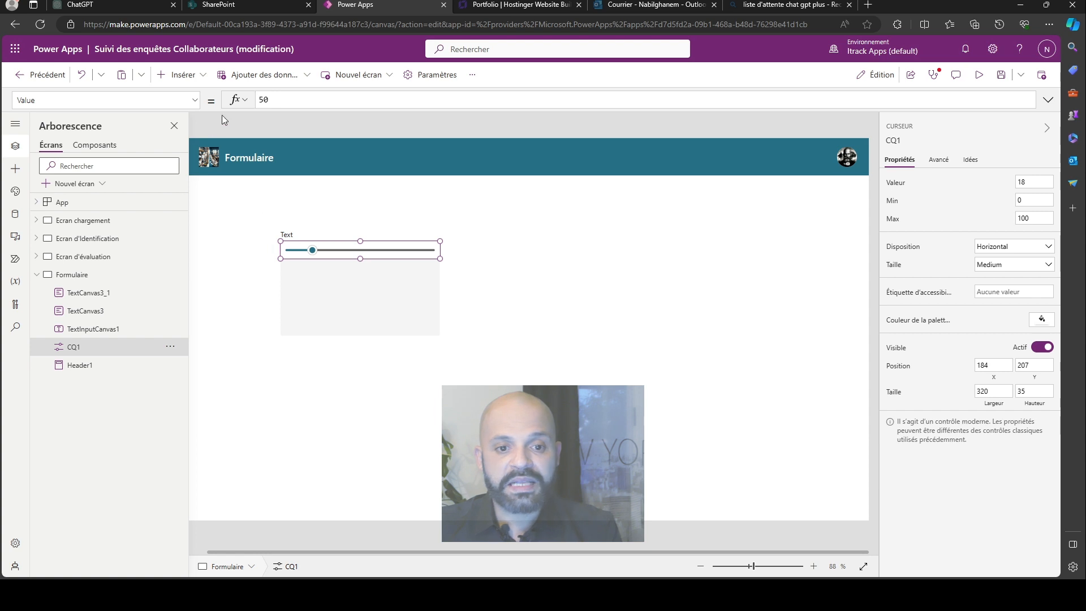
left_click(261, 100)
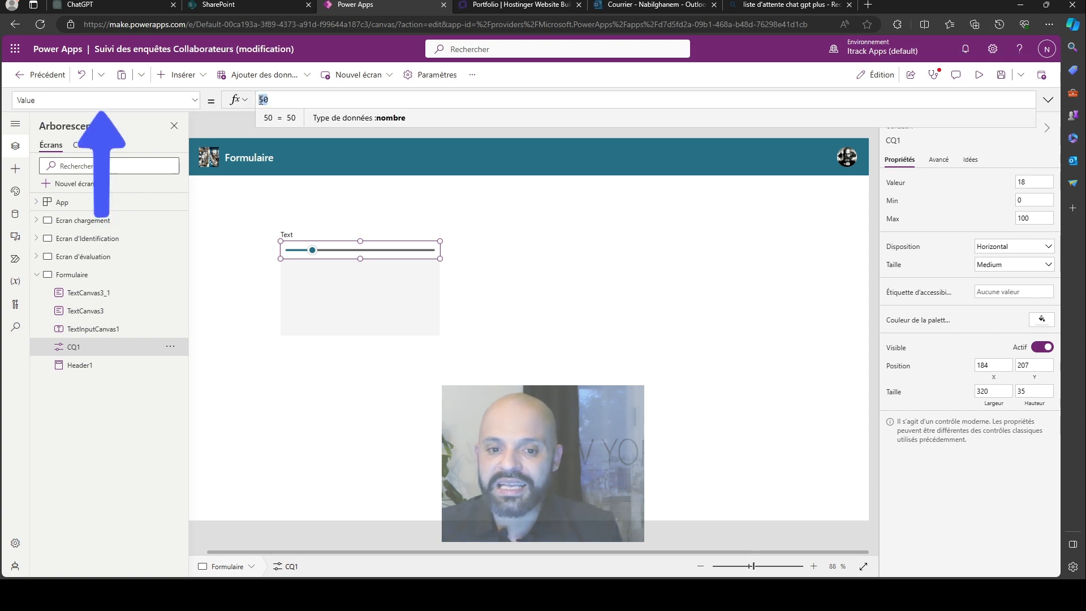
type("0")
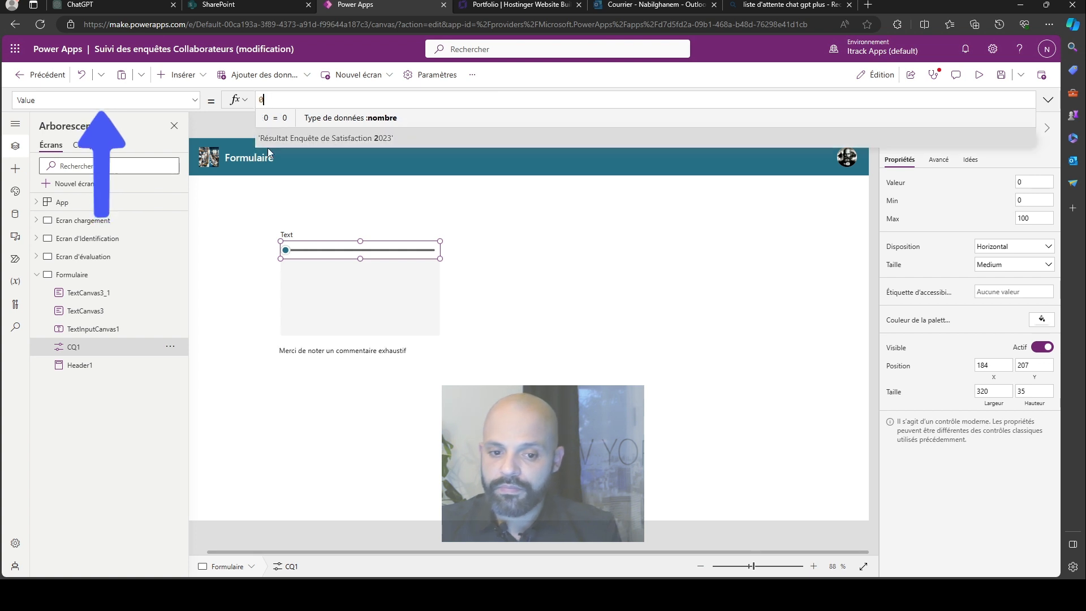
left_click(259, 208)
left_click(308, 249)
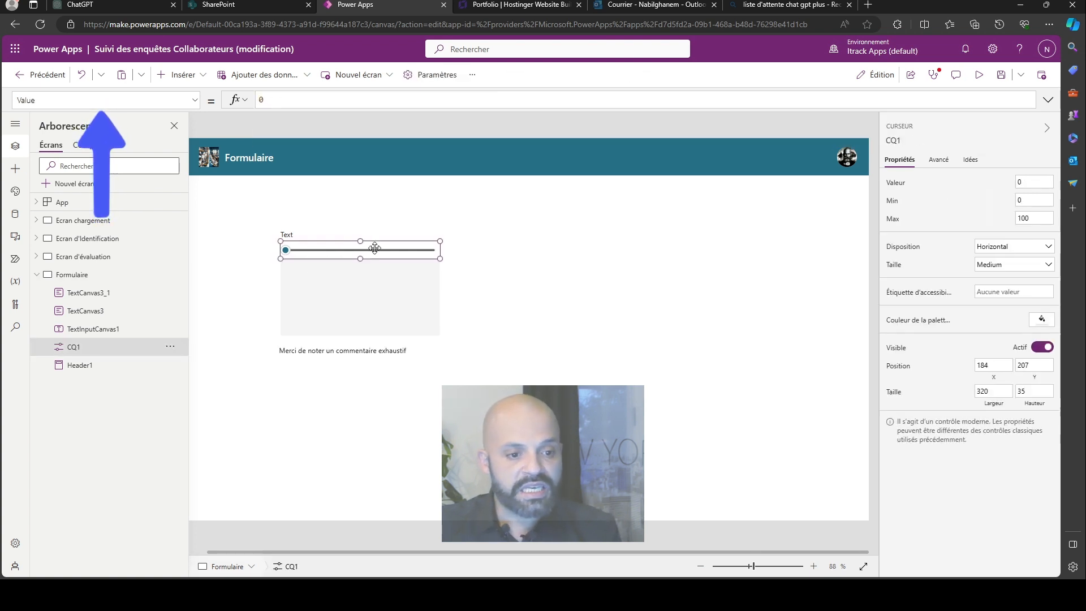
- Check the Min property of slider CQ1 and set its Max property to 5
left_click(192, 100)
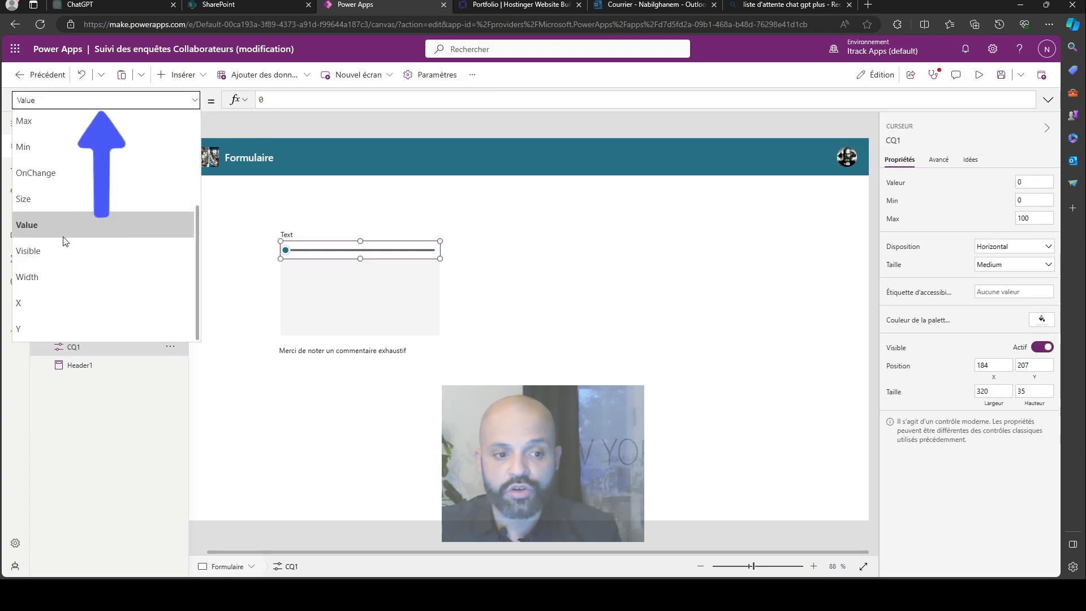
left_click(33, 149)
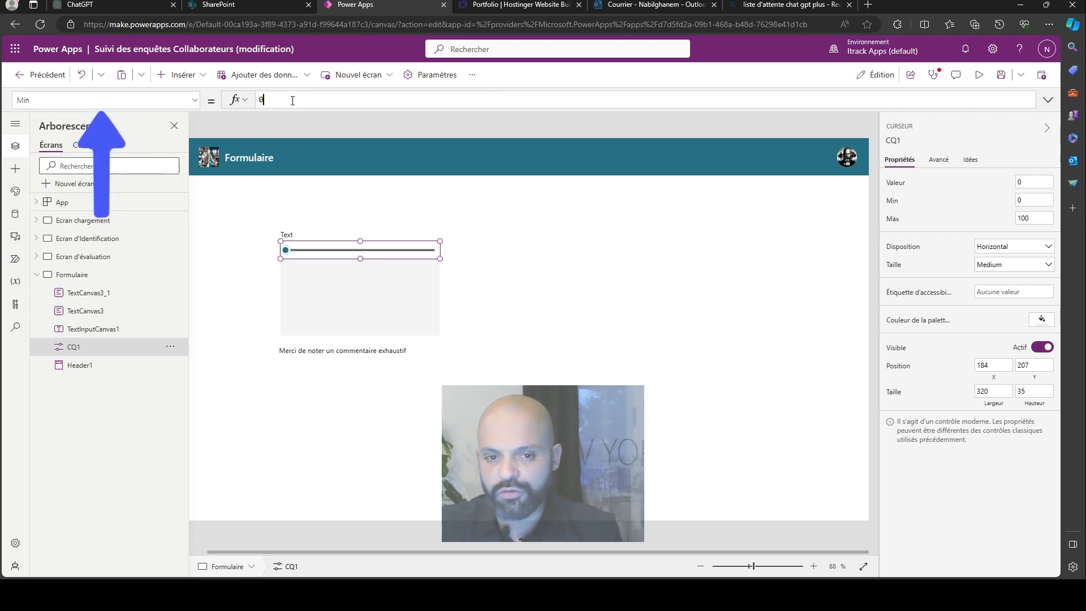
left_click(189, 102)
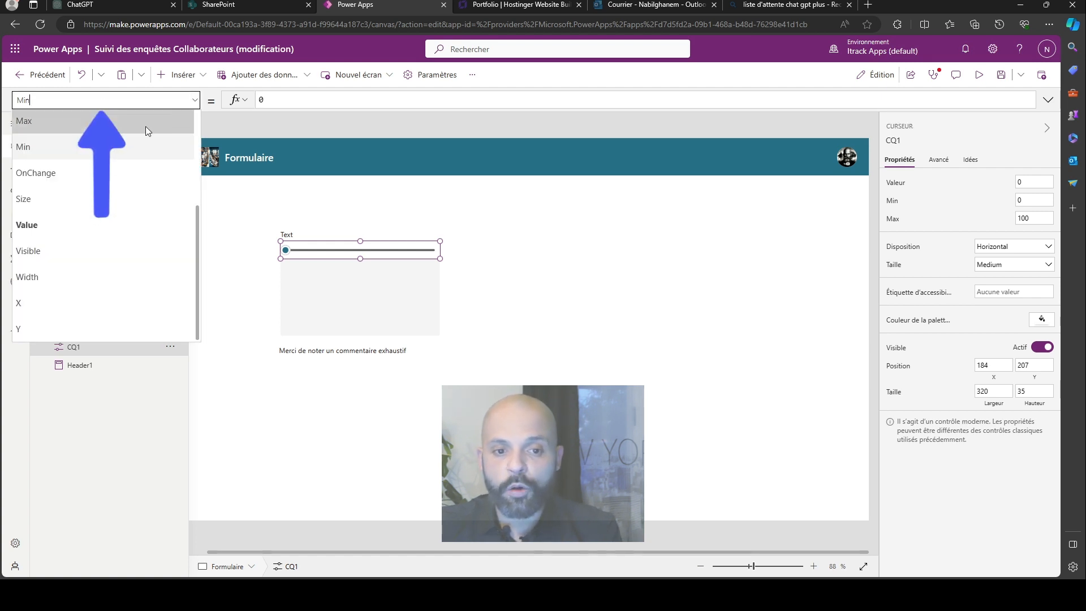
left_click(62, 122)
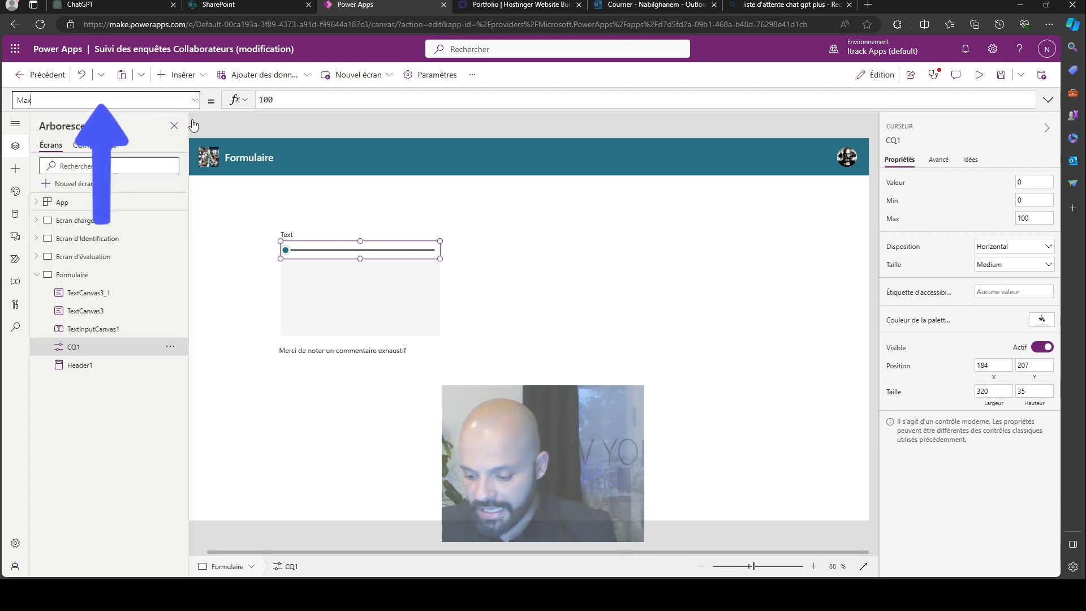
double_click(268, 99)
key("BackSpace")
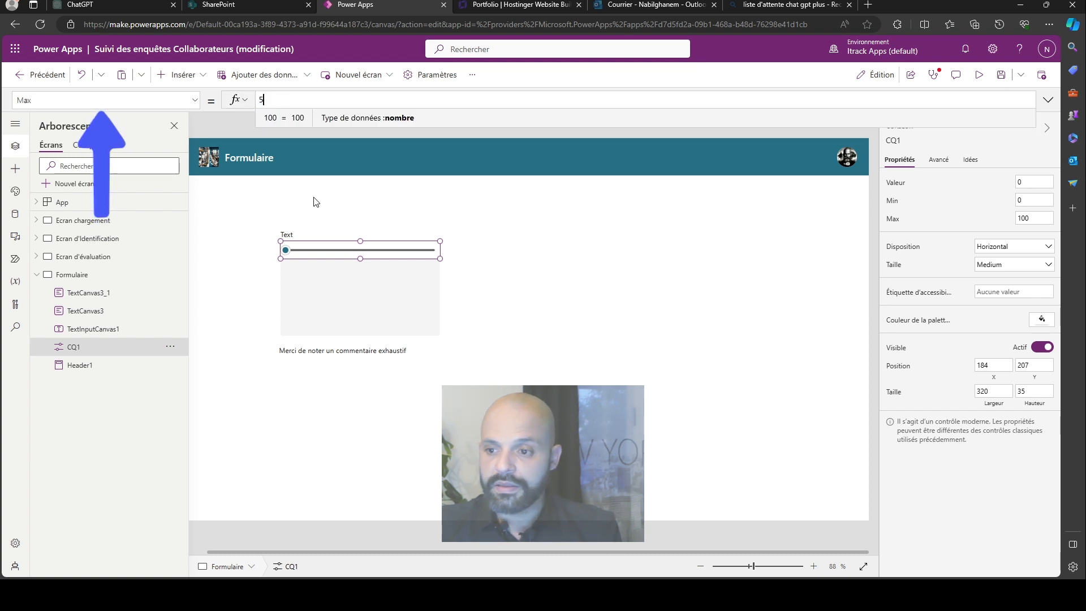
type("5")
left_click(317, 209)
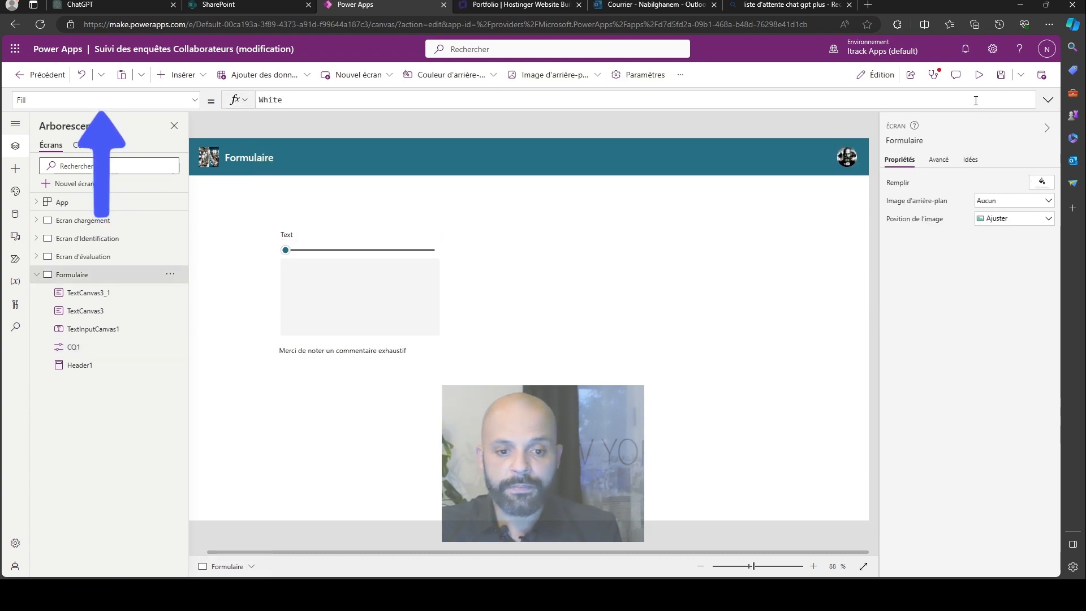
- Preview the screen and move the slider up to 4 and back to 0 to test the reminder label
left_click(975, 74)
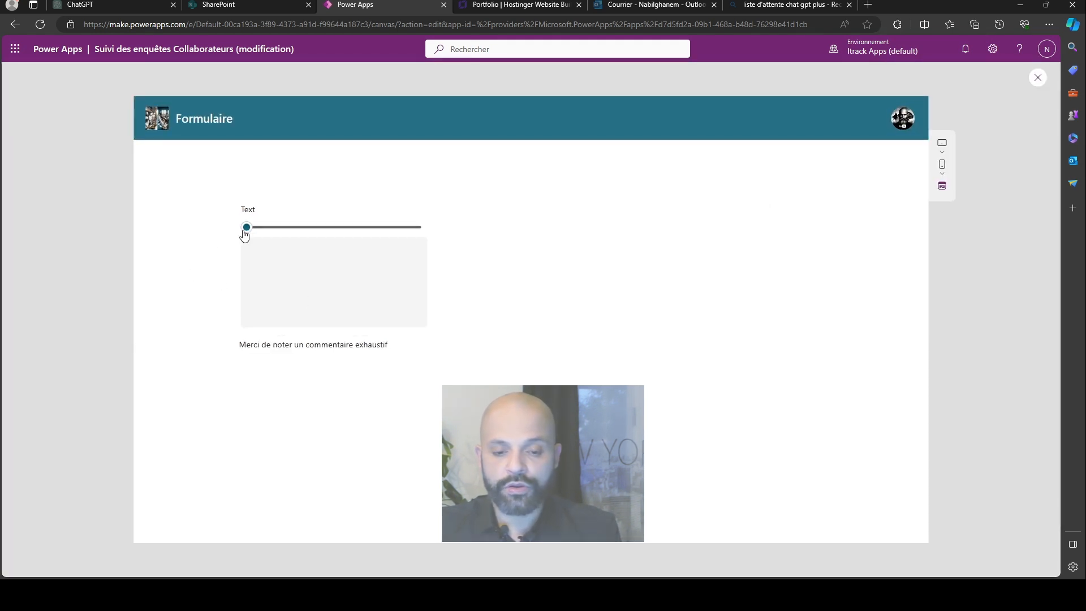
left_click_drag(252, 235, 383, 230)
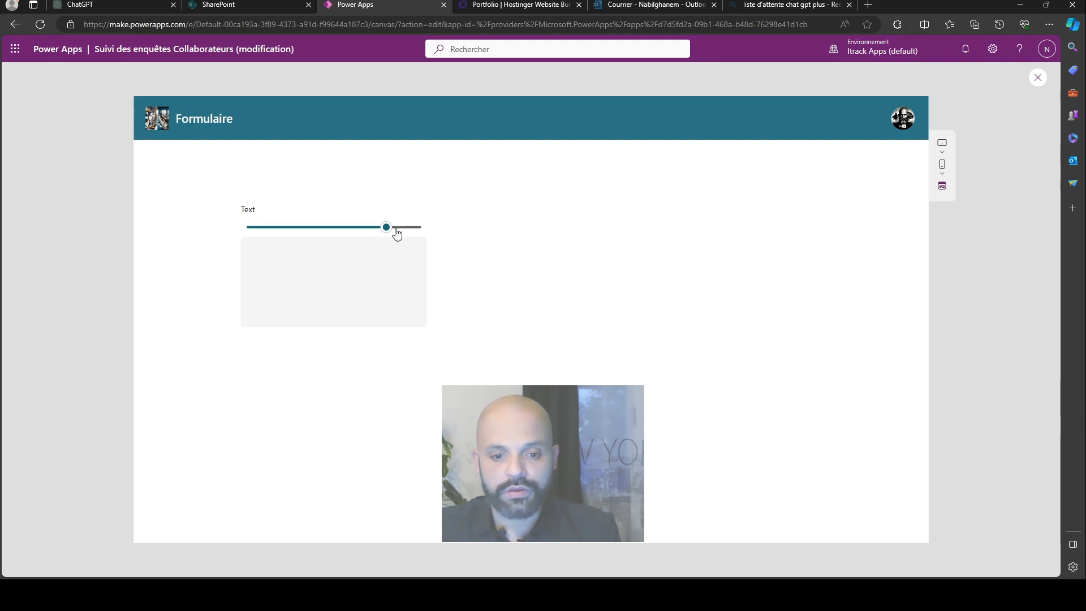
left_click_drag(388, 231, 247, 235)
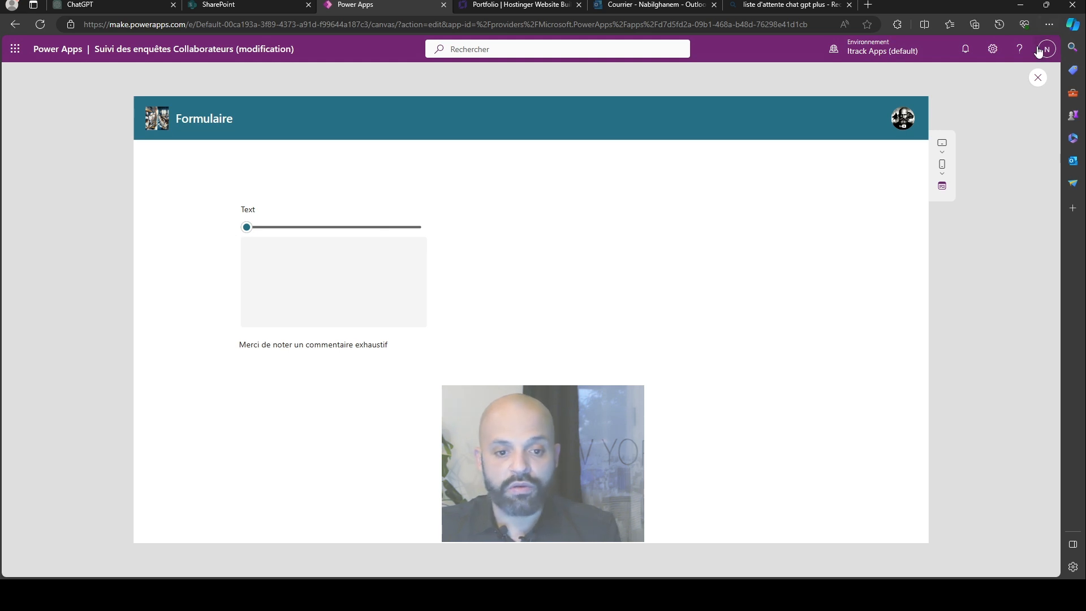
left_click(1038, 77)
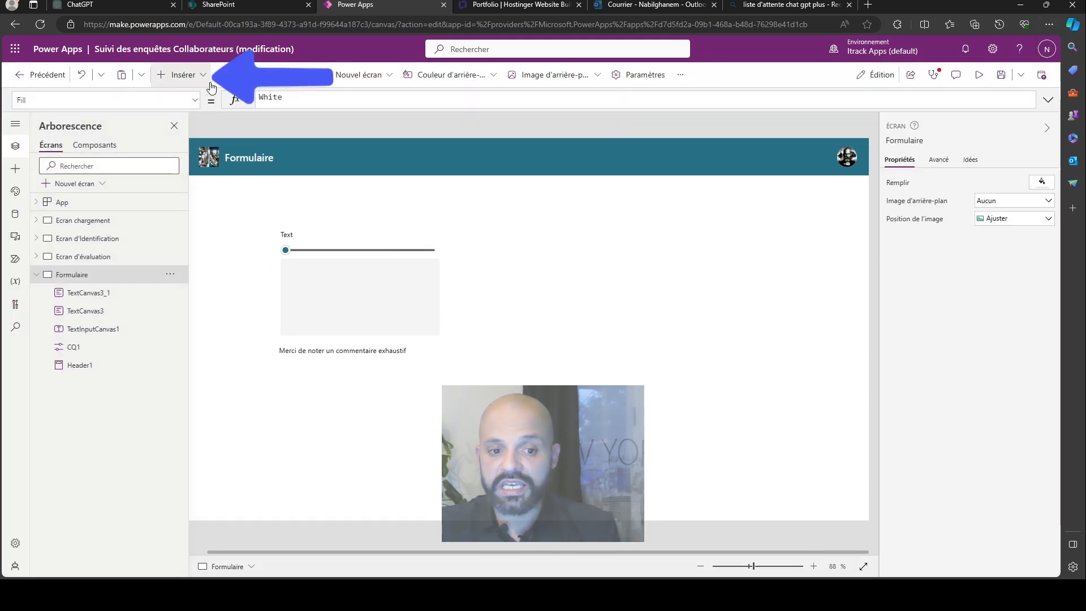
- Insert a modern Texte control and place it just above the right end of slider CQ1
left_click(179, 75)
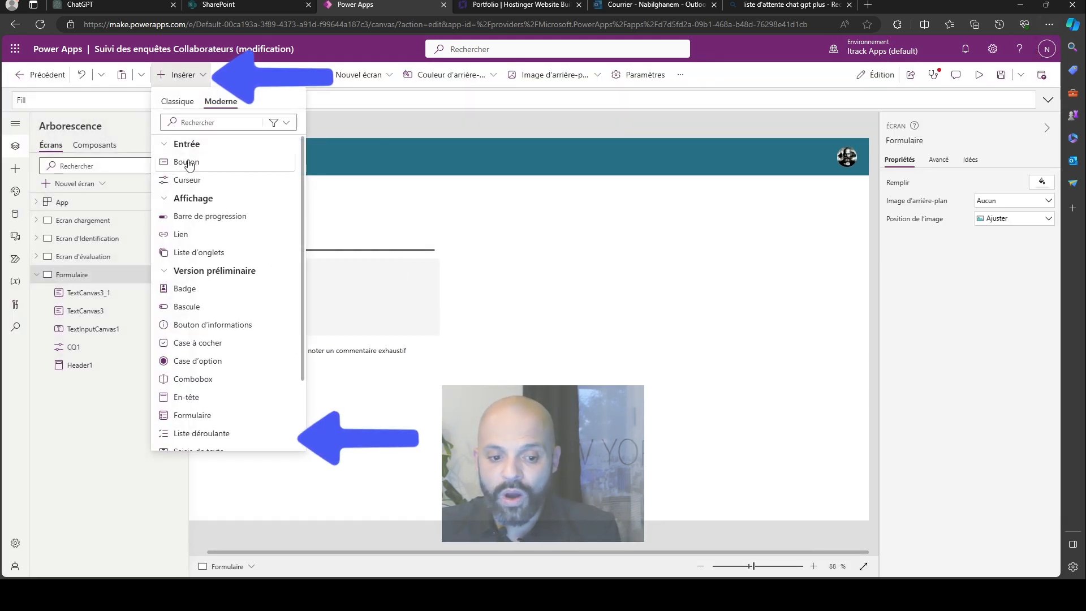
scroll(195, 439, "down", 3)
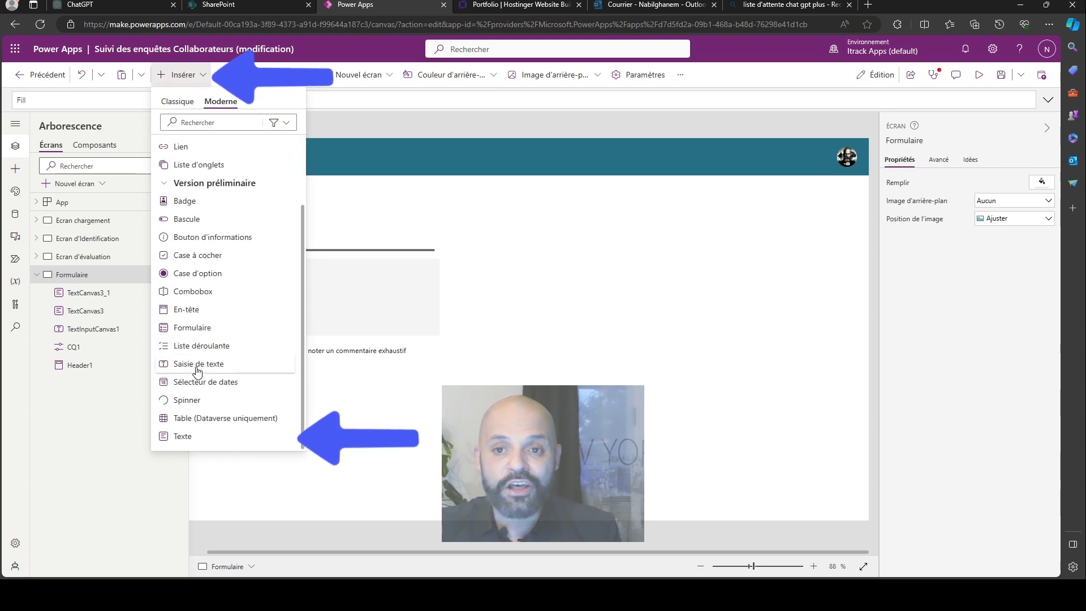
left_click(194, 436)
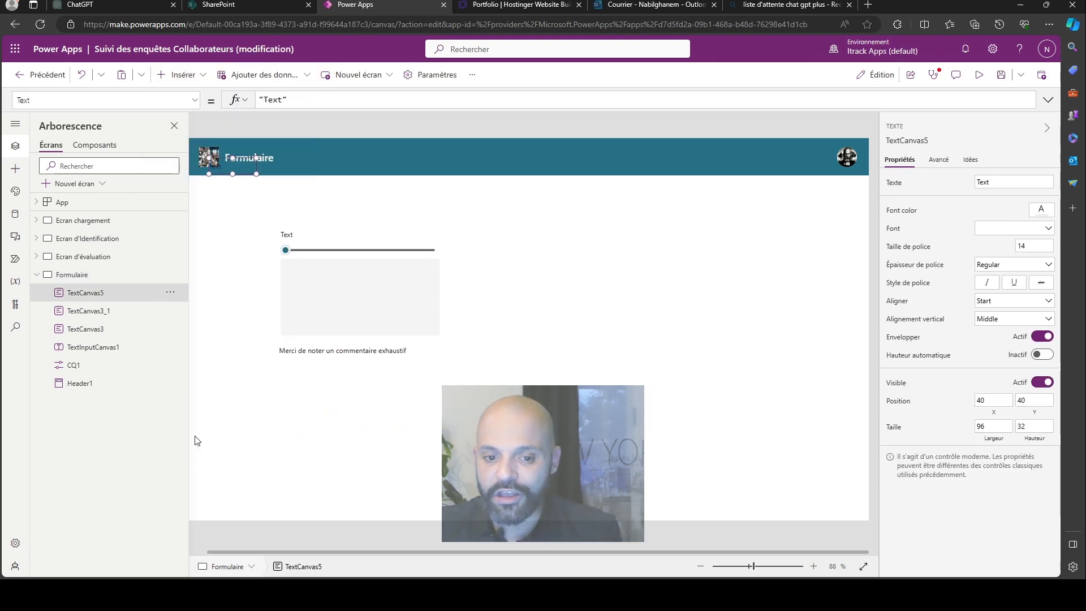
left_click_drag(239, 158, 435, 213)
- Shift slider CQ1 to X 181, shorten it, and place the new text label beside it at about X 405, Y 210
left_click(433, 250)
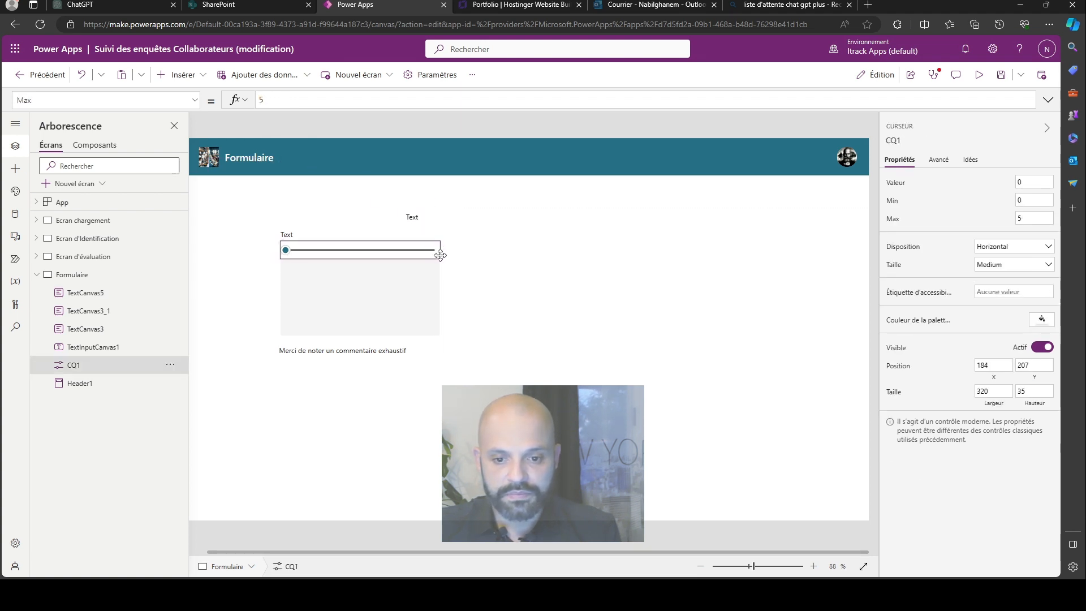
mouse_move(437, 255)
left_mouse_down()
mouse_move(420, 256)
mouse_move(438, 257)
left_mouse_up()
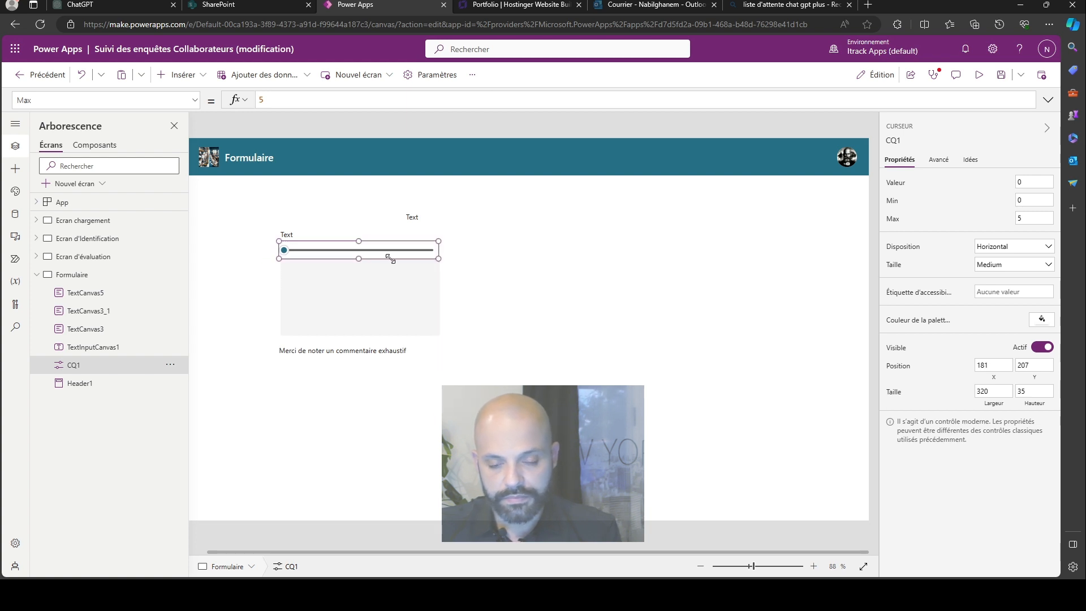
left_click_drag(390, 259, 386, 260)
left_click_drag(424, 218, 408, 251)
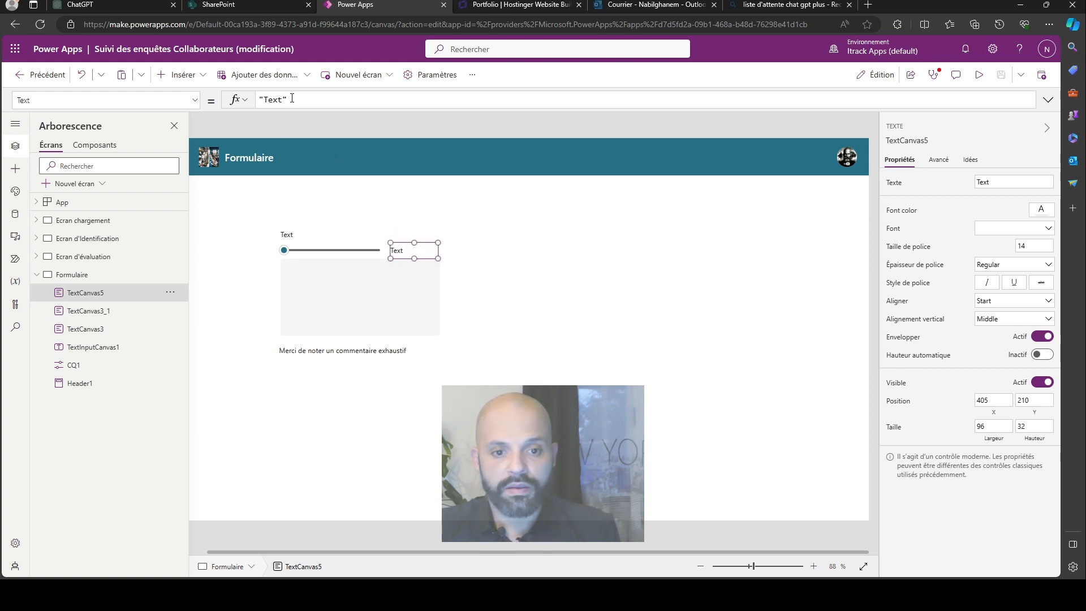
- Set the Text property of the new label beside the slider to CQ1.Value
left_click_drag(292, 99, 261, 100)
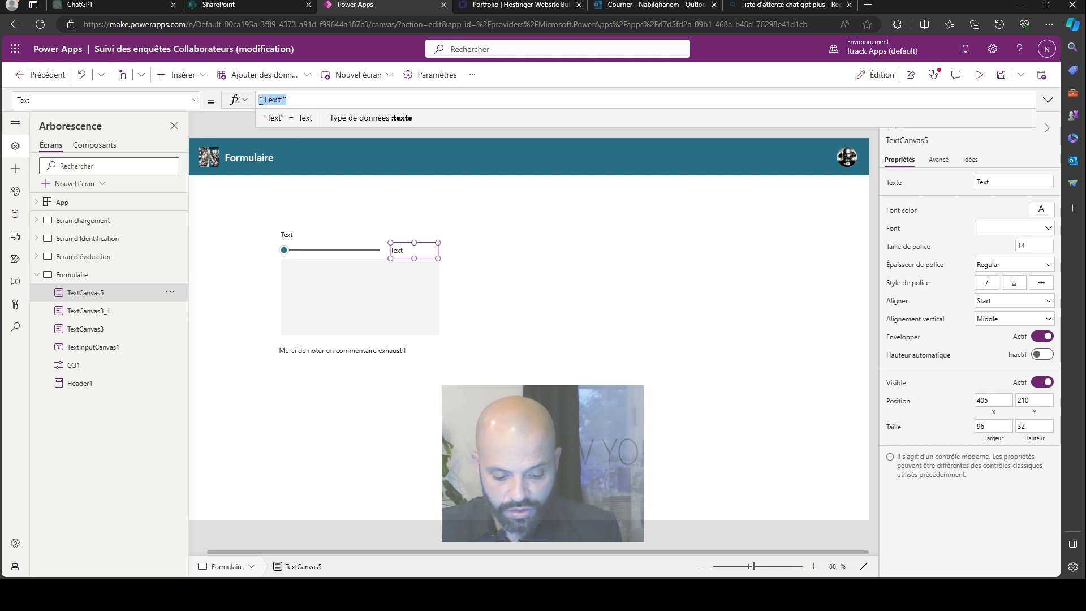
type("CQ1")
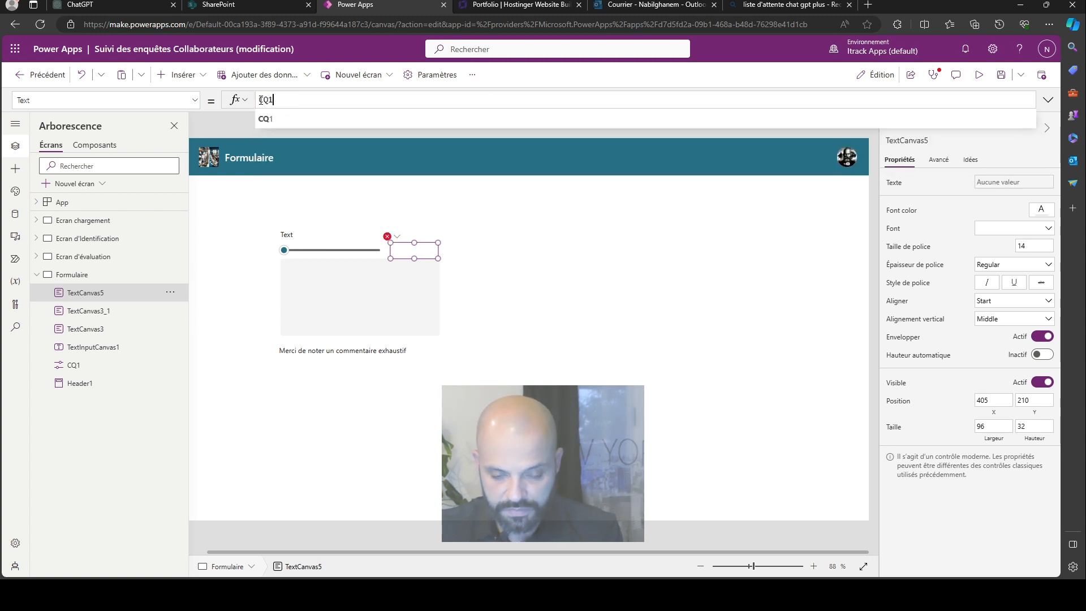
type(".Value")
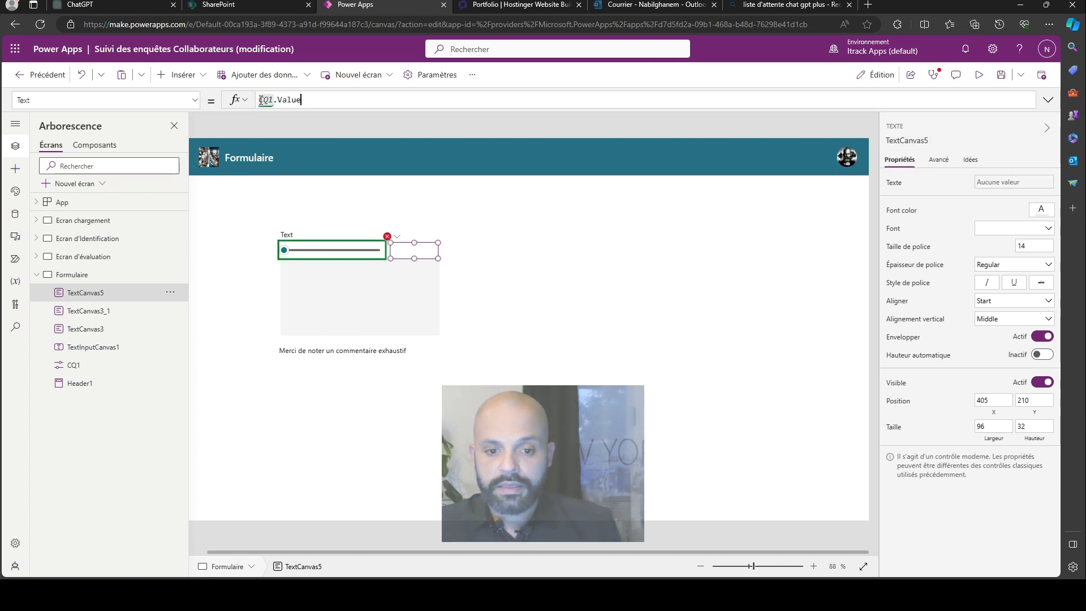
left_click(351, 164)
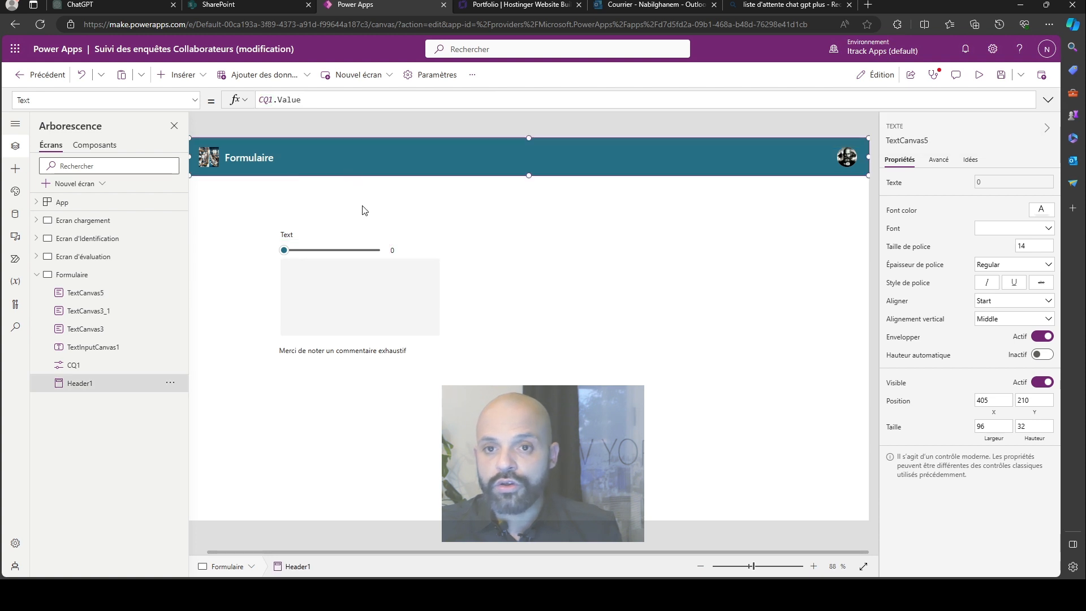
- Format the slider's value label as Bold and italic, with its text alignment set to Center
left_click(399, 254)
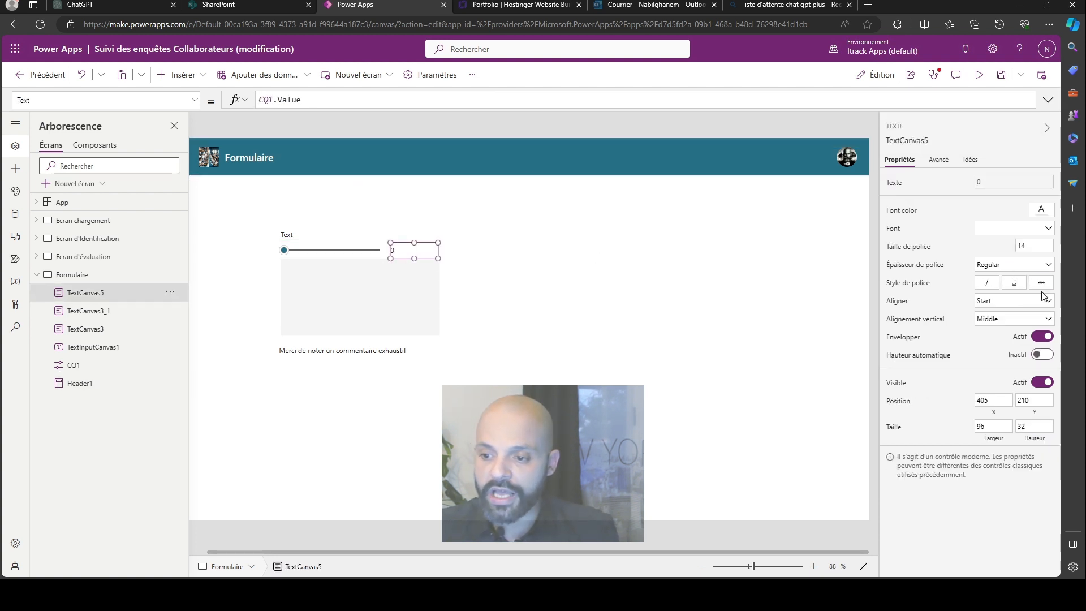
left_click(1002, 272)
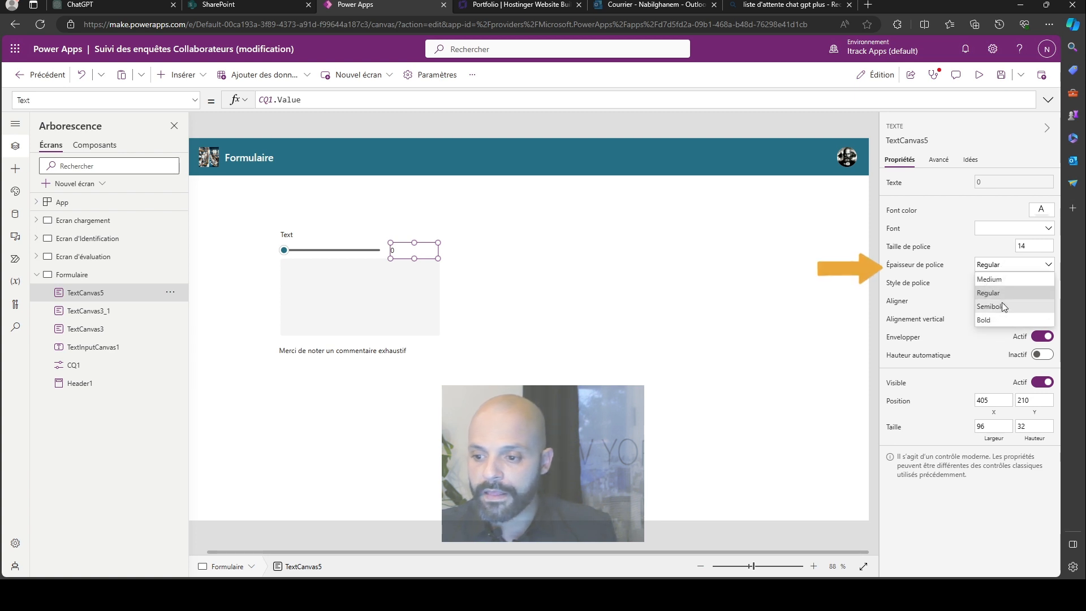
left_click(999, 322)
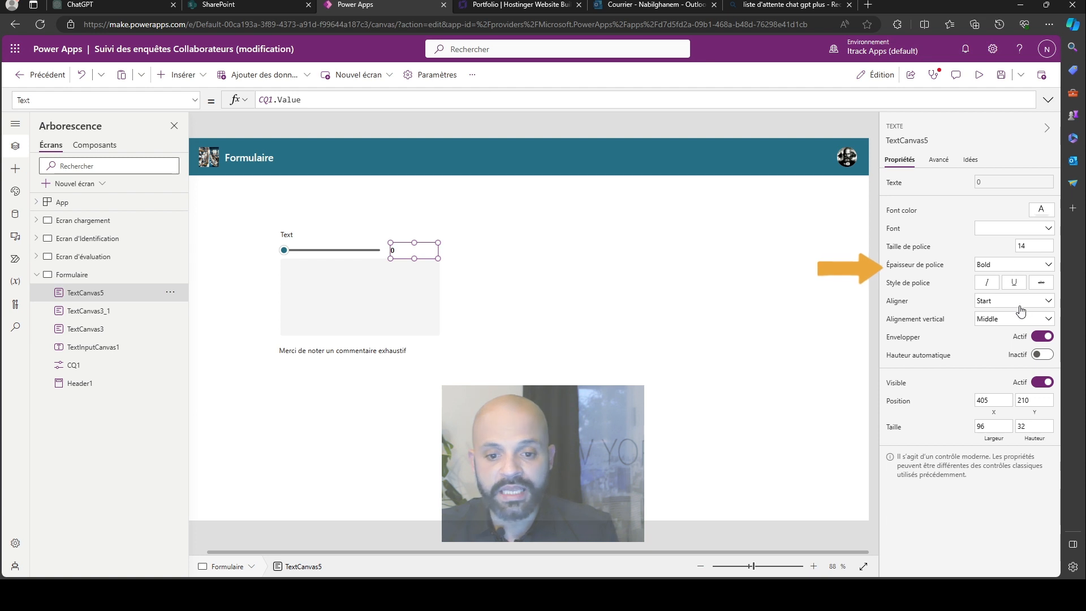
left_click(994, 309)
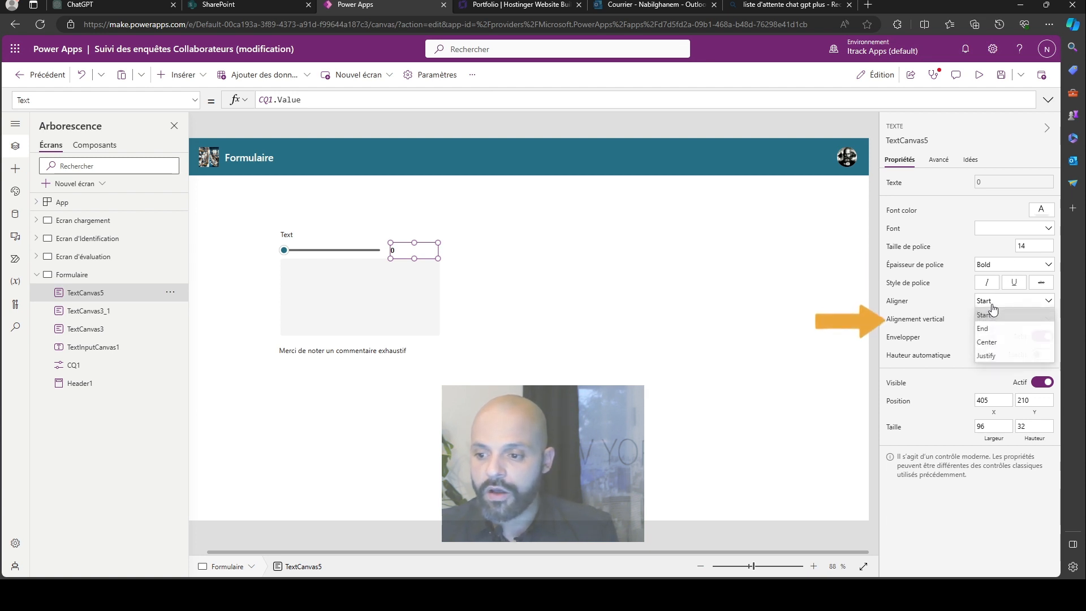
left_click(1000, 341)
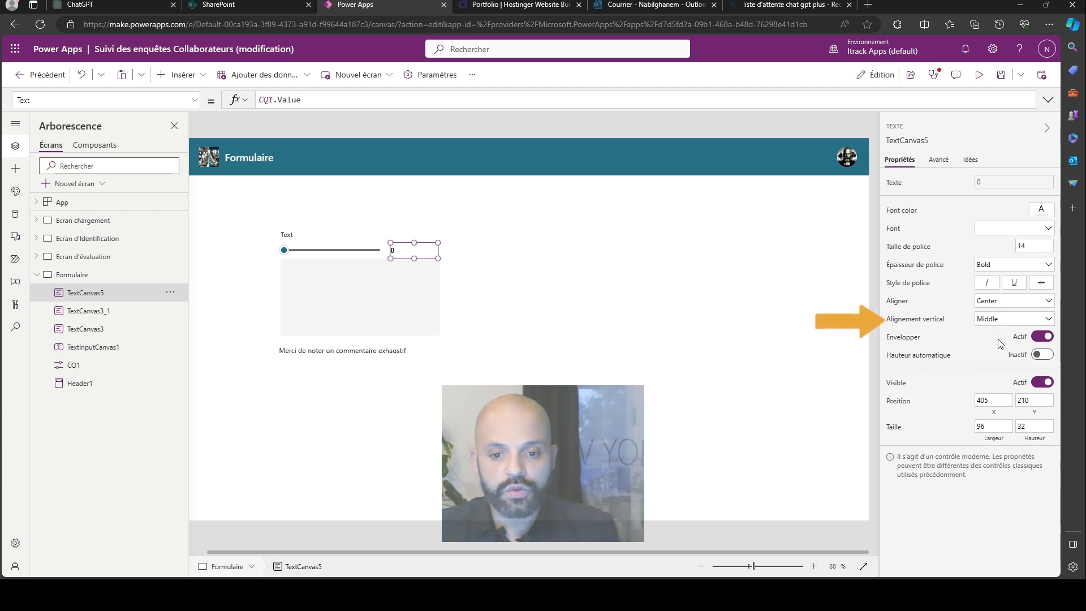
left_click(987, 283)
left_click(667, 304)
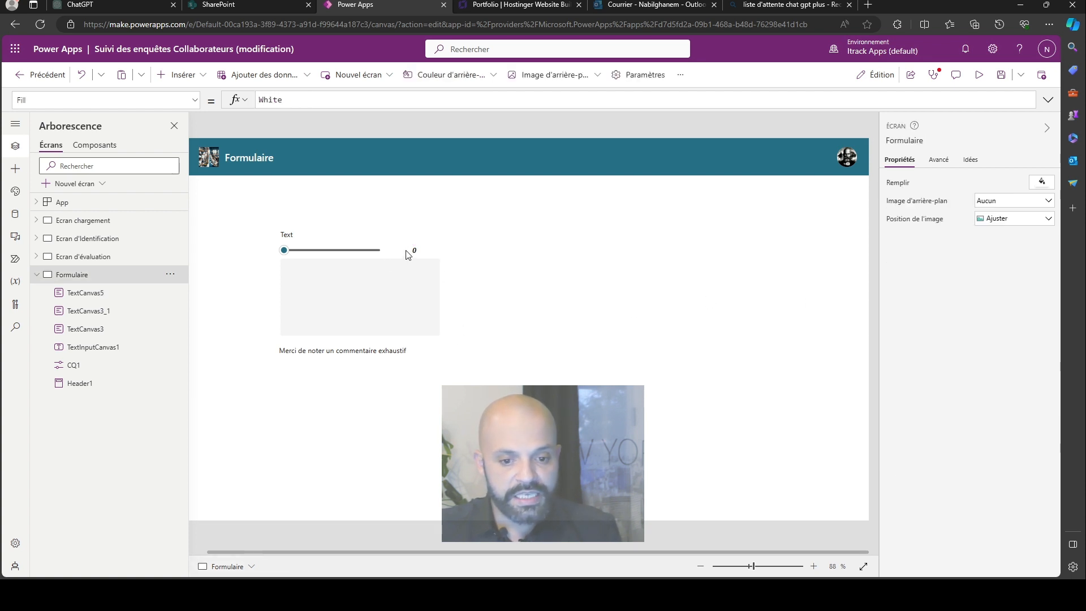
- Move the reminder label up against the comment box at about Y 397, and make its text Bold and aligned to Center
left_click(416, 351)
left_click_drag(416, 351, 415, 342)
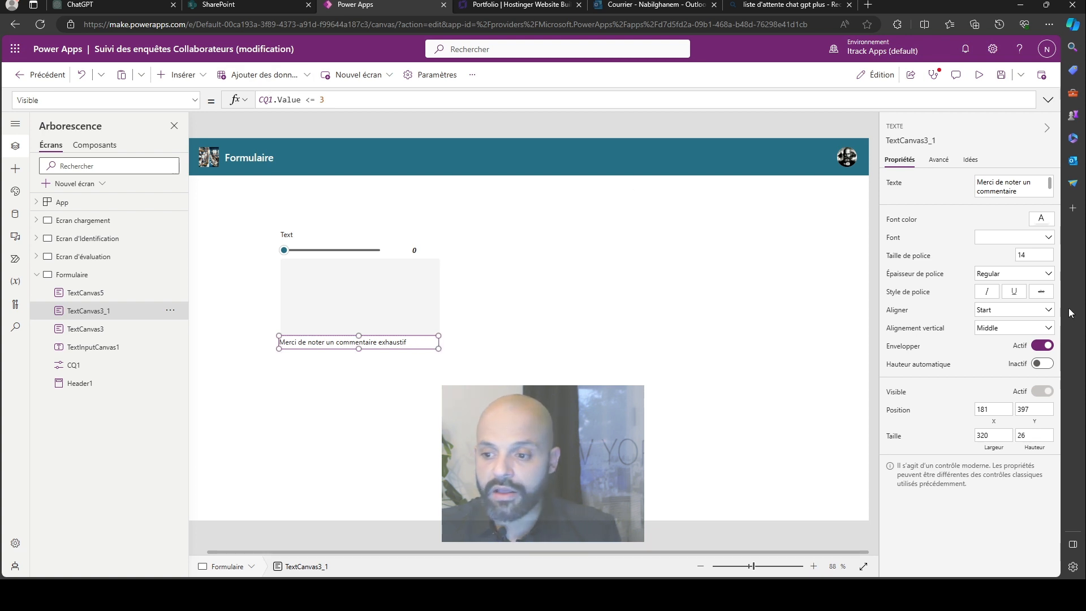
left_click(1012, 274)
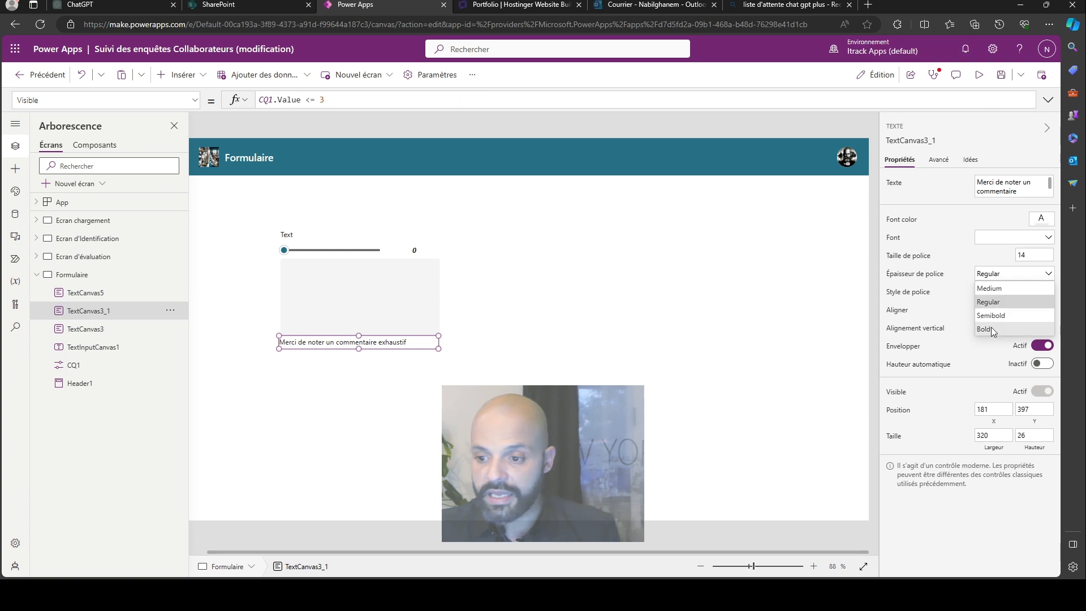
left_click(993, 329)
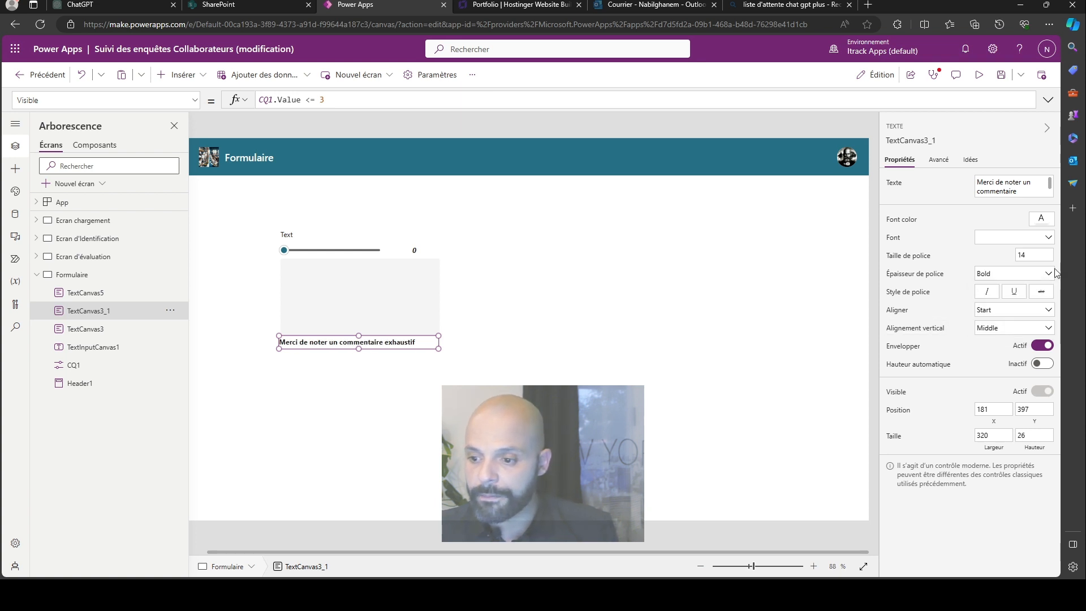
left_click(1021, 315)
left_click(1013, 348)
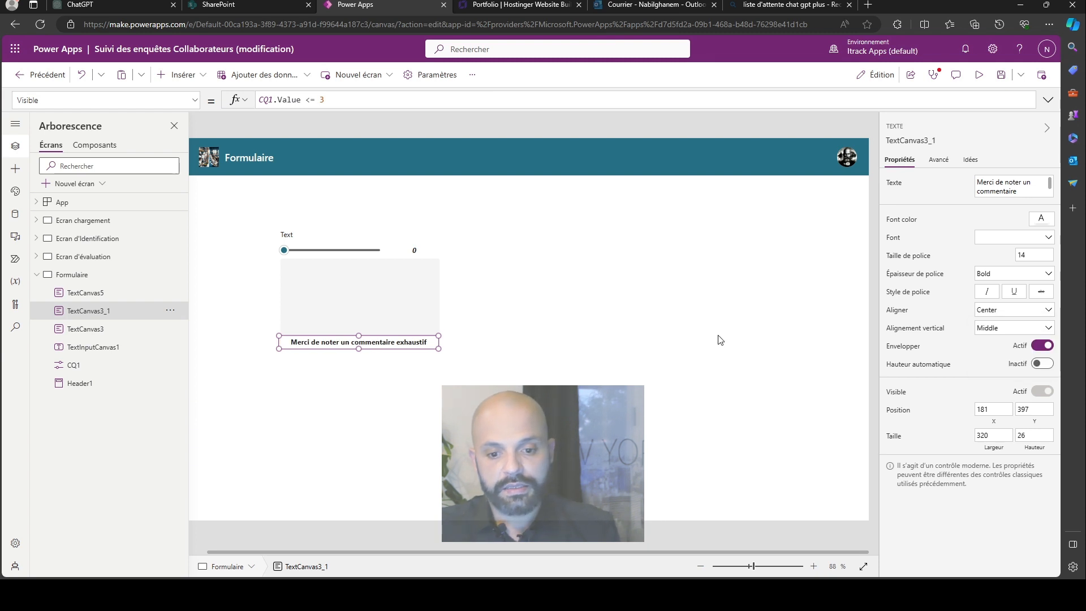
left_click(571, 351)
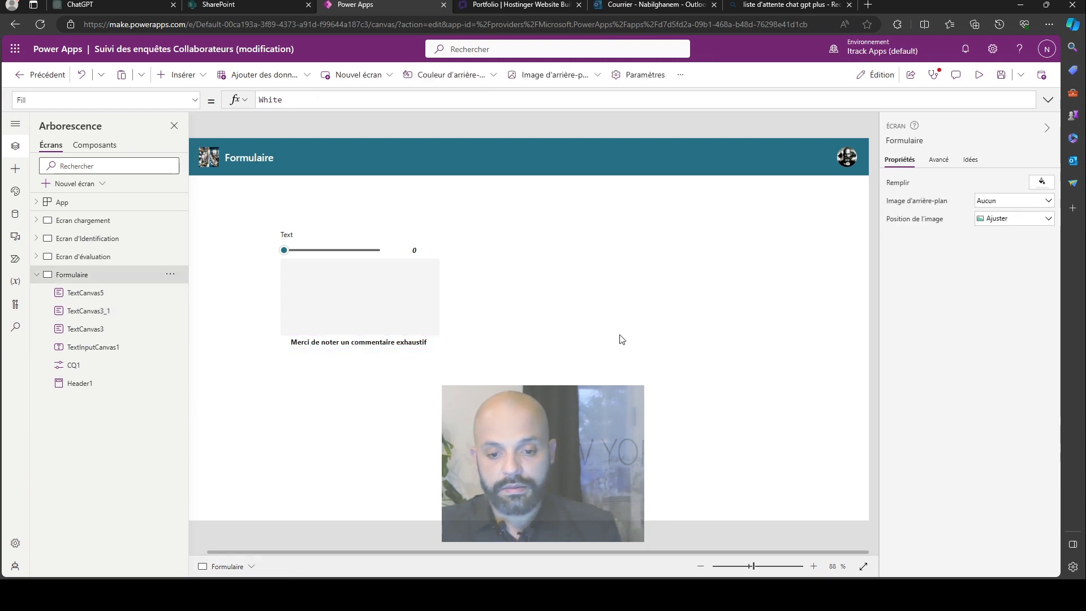
left_click(427, 348)
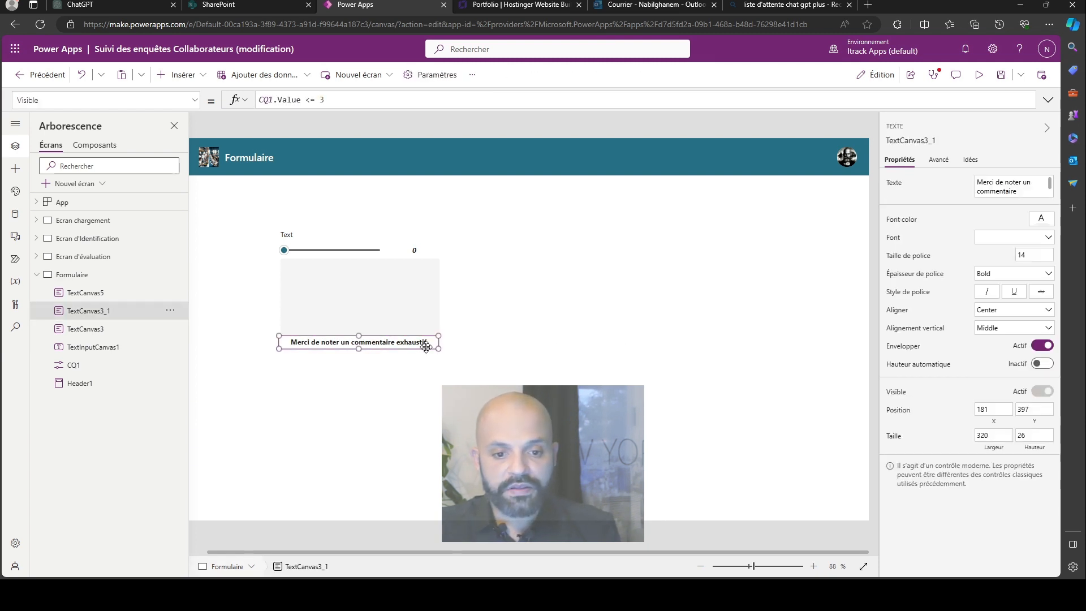
left_click(497, 270)
- Replace the text of the label above the slider with "Qualité des Repas"
left_click(320, 233)
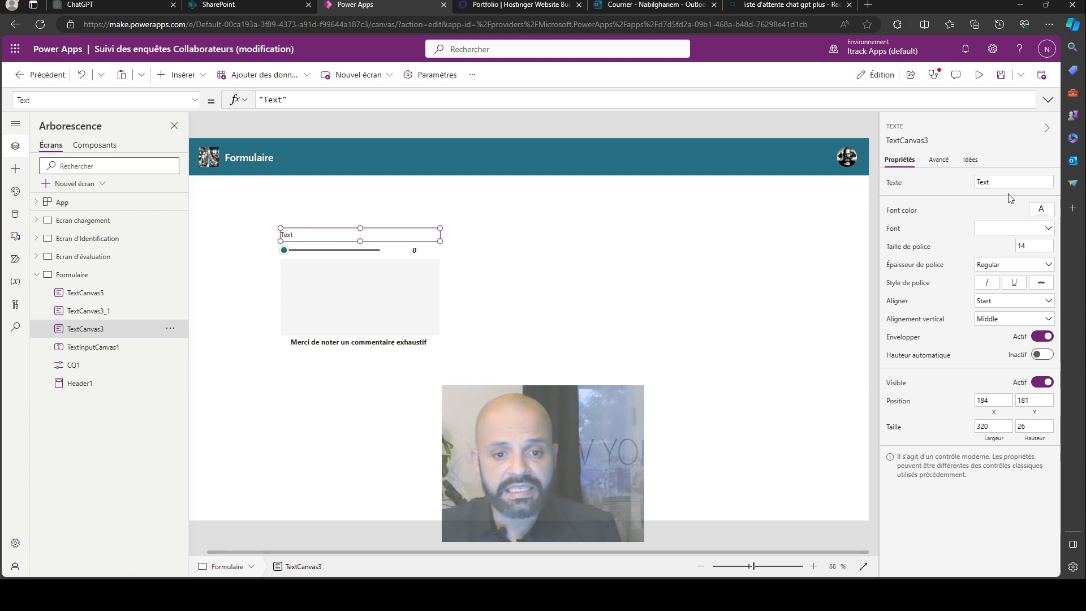
left_click(283, 100)
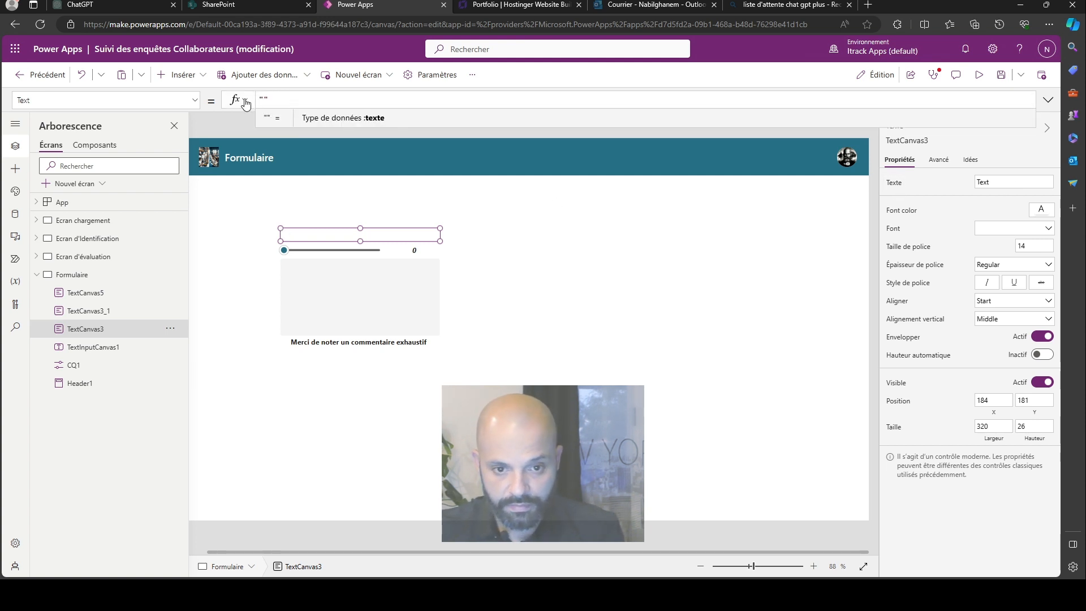
type("Qualité")
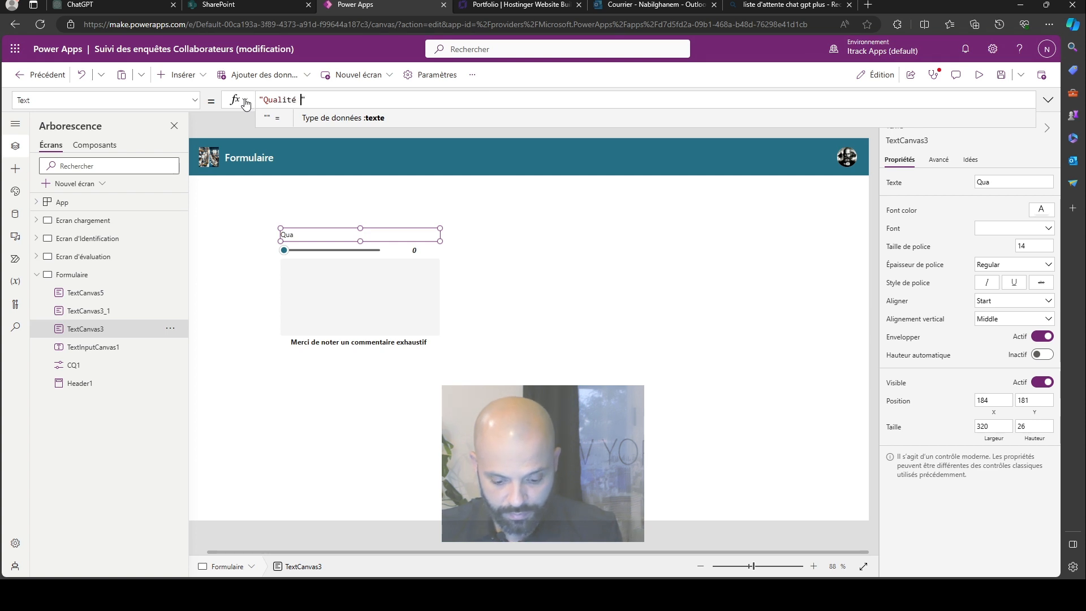
type(" des R")
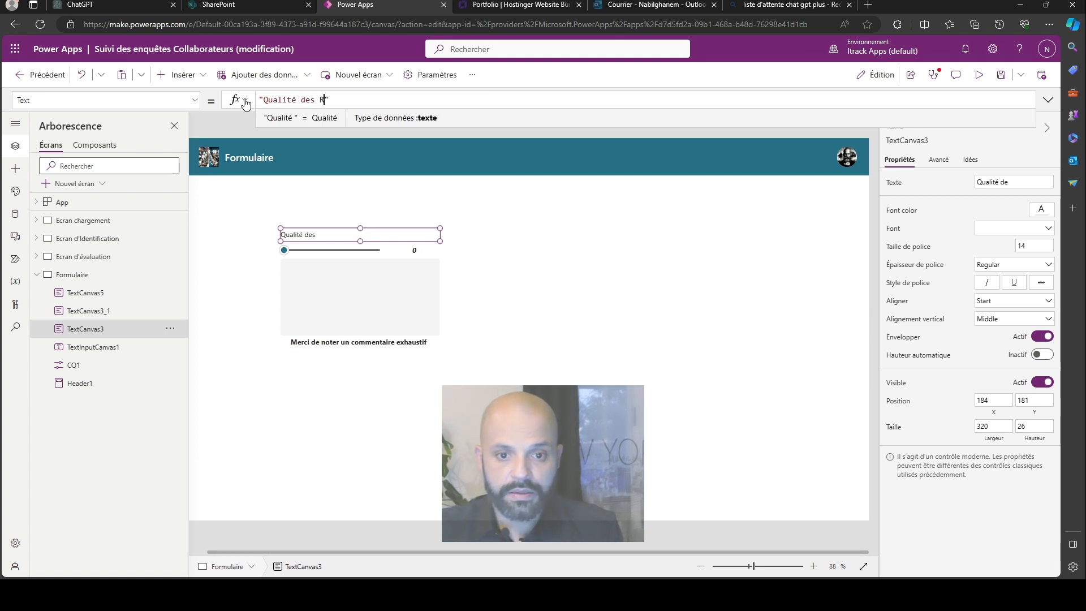
type("epas")
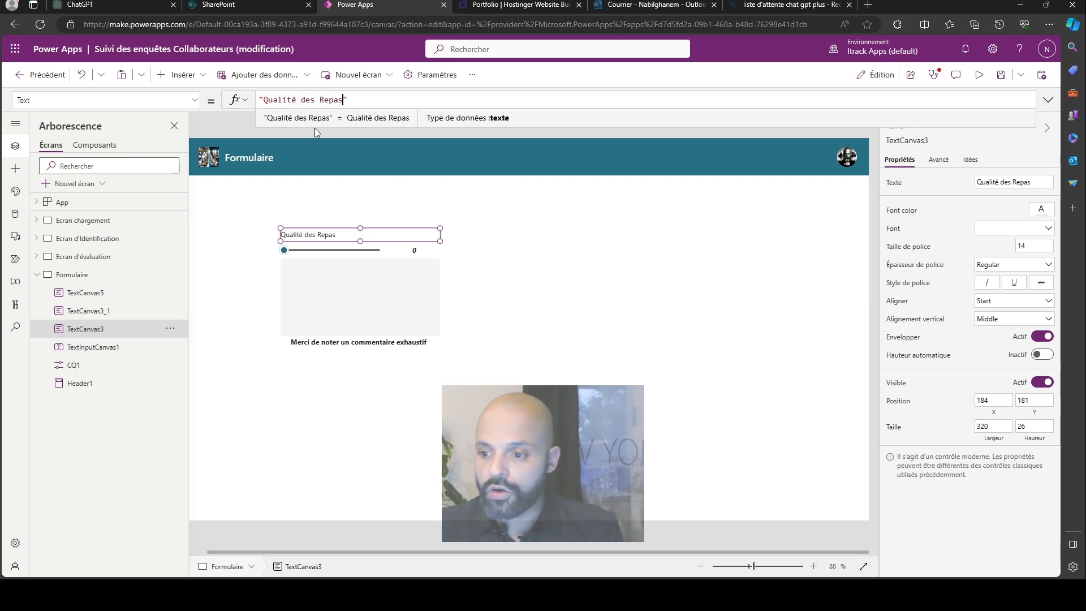
- Set the "Qualité des Repas" label to Bold weight and the Great Vibes font
left_click(996, 274)
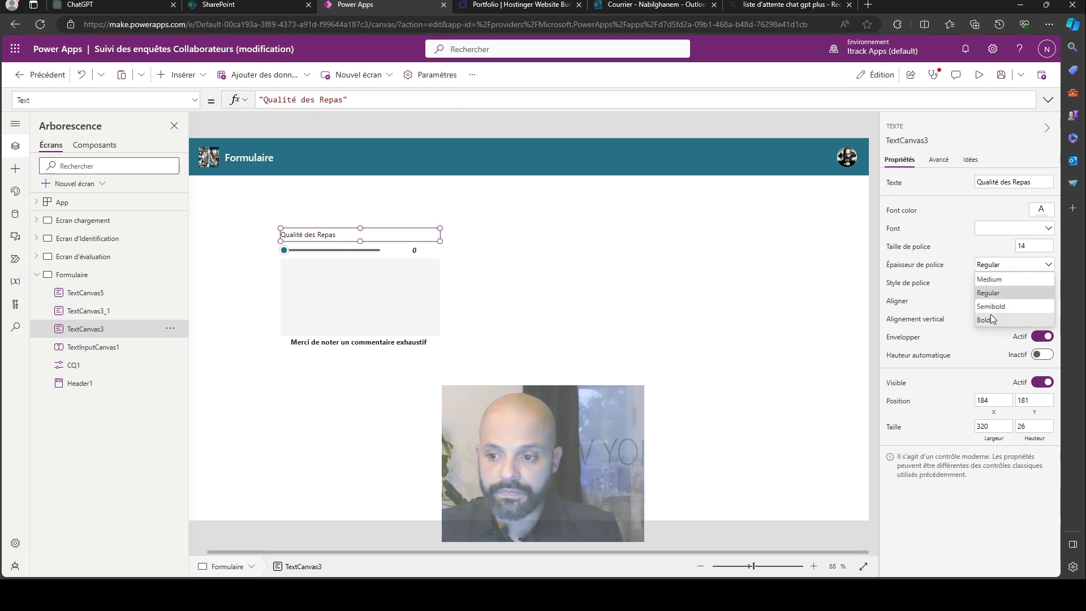
left_click(989, 314)
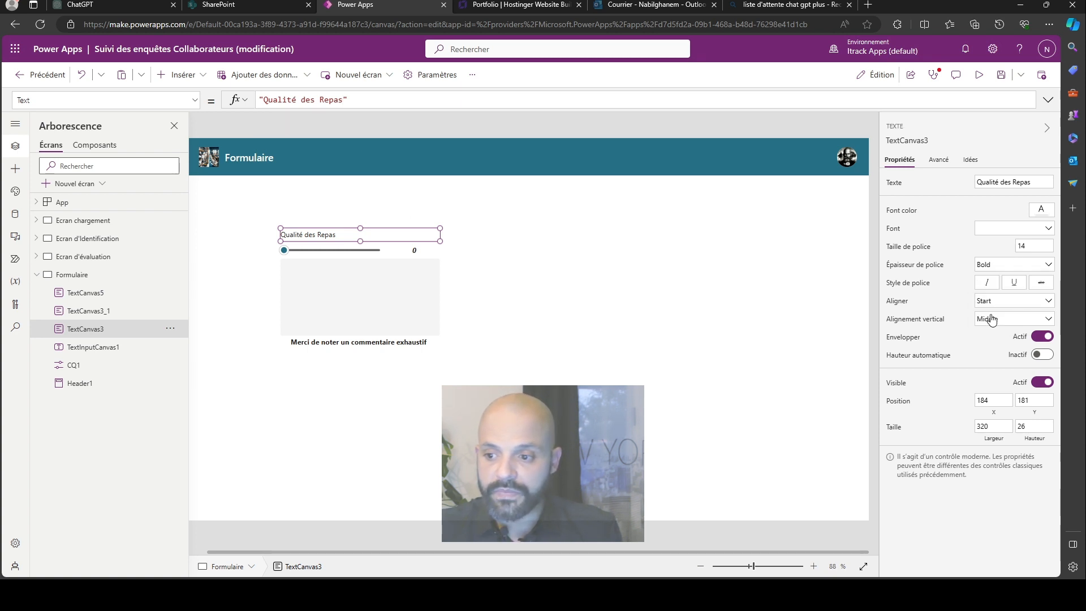
left_click(1010, 228)
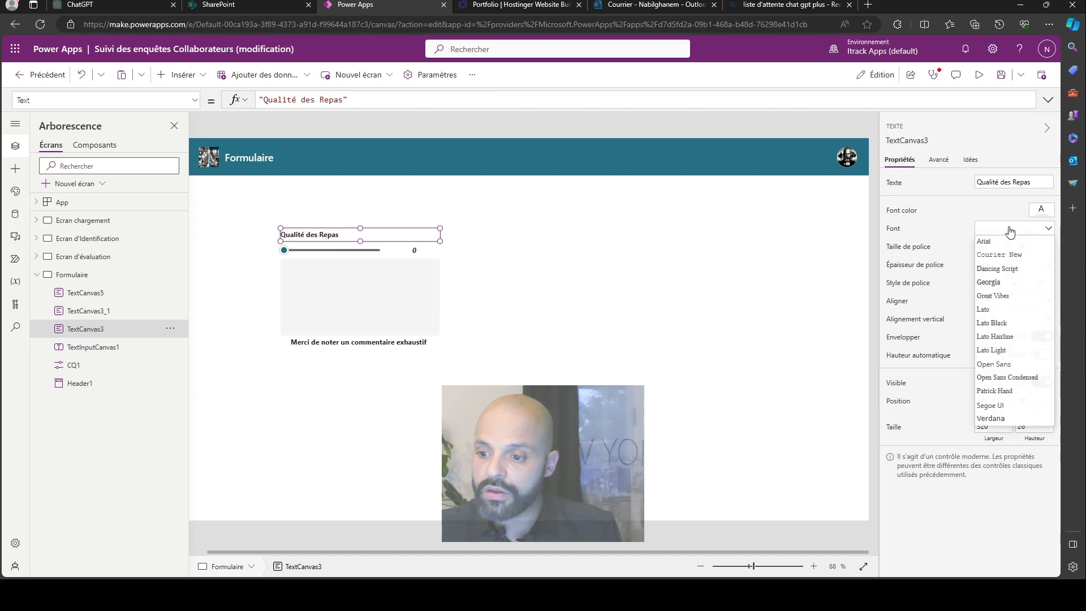
left_click(999, 296)
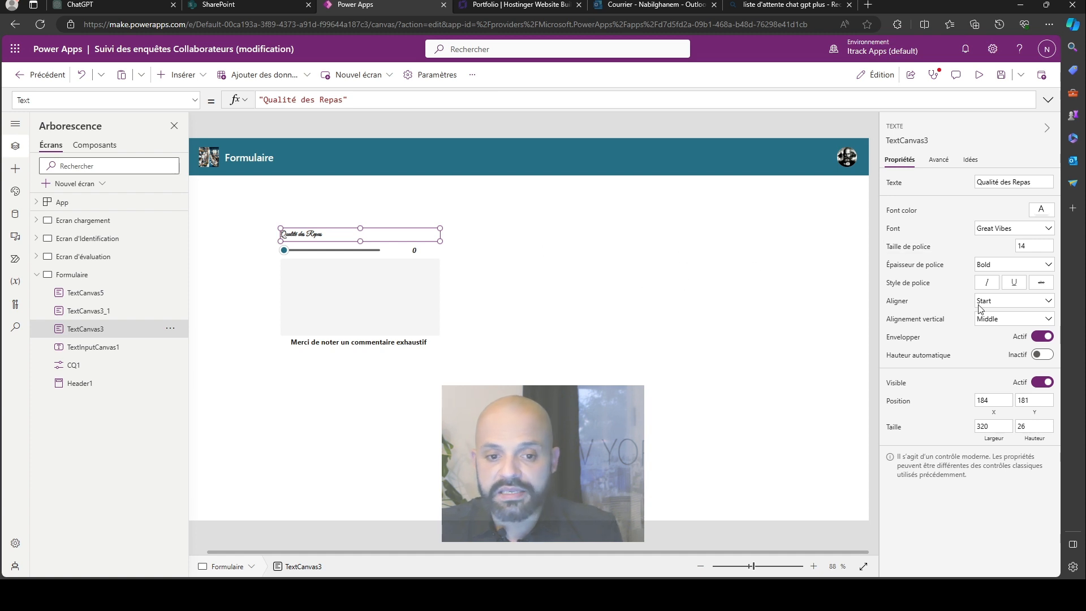
left_click(577, 262)
left_click(340, 236)
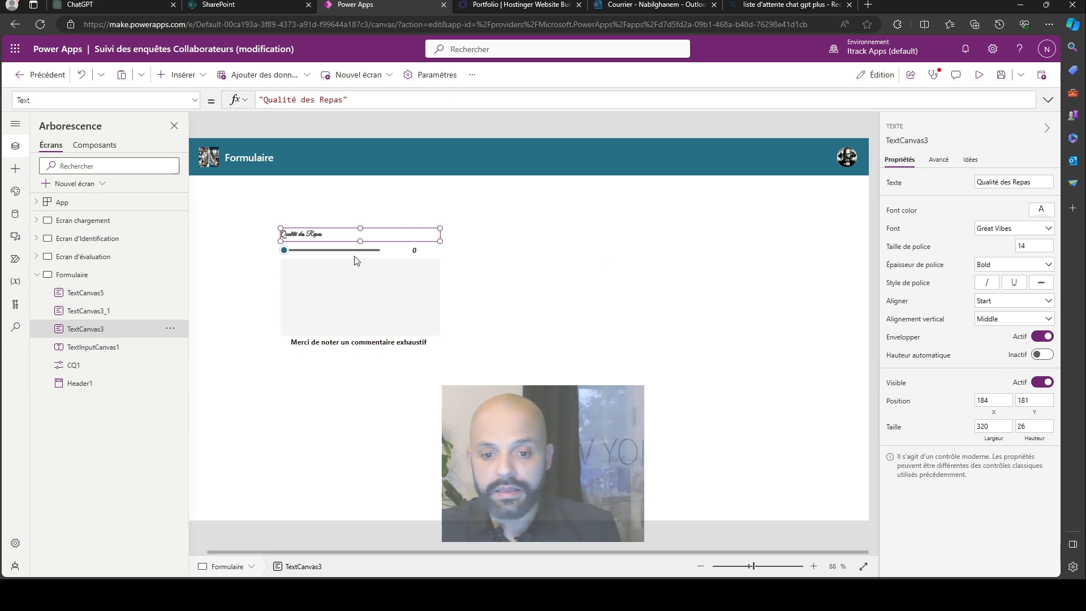
left_click(470, 258)
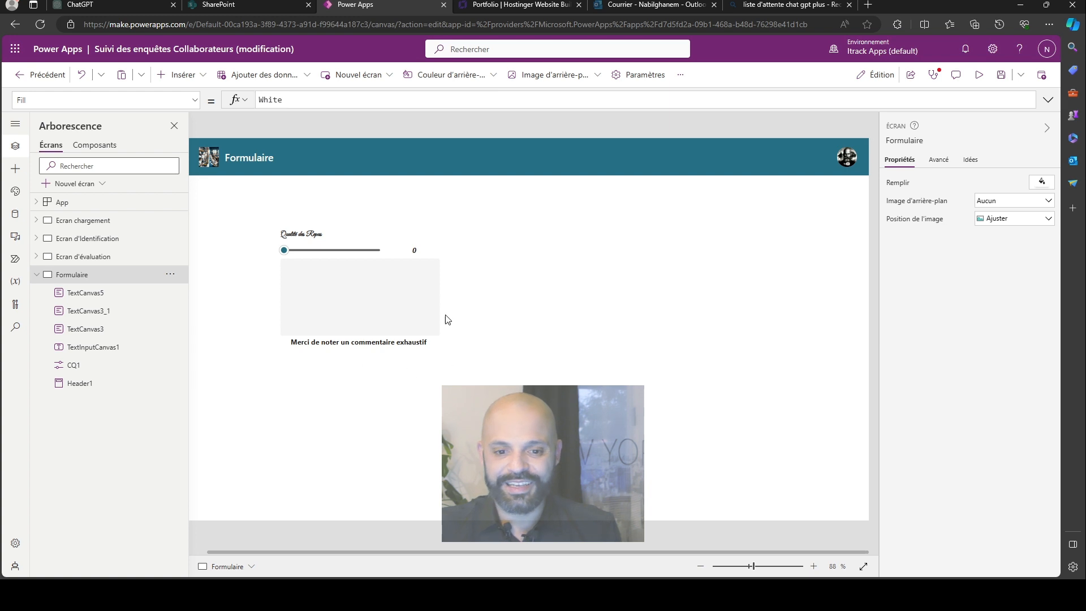
- Group the title label, slider CQ1, value label, comment box and reminder label together
left_click(302, 234)
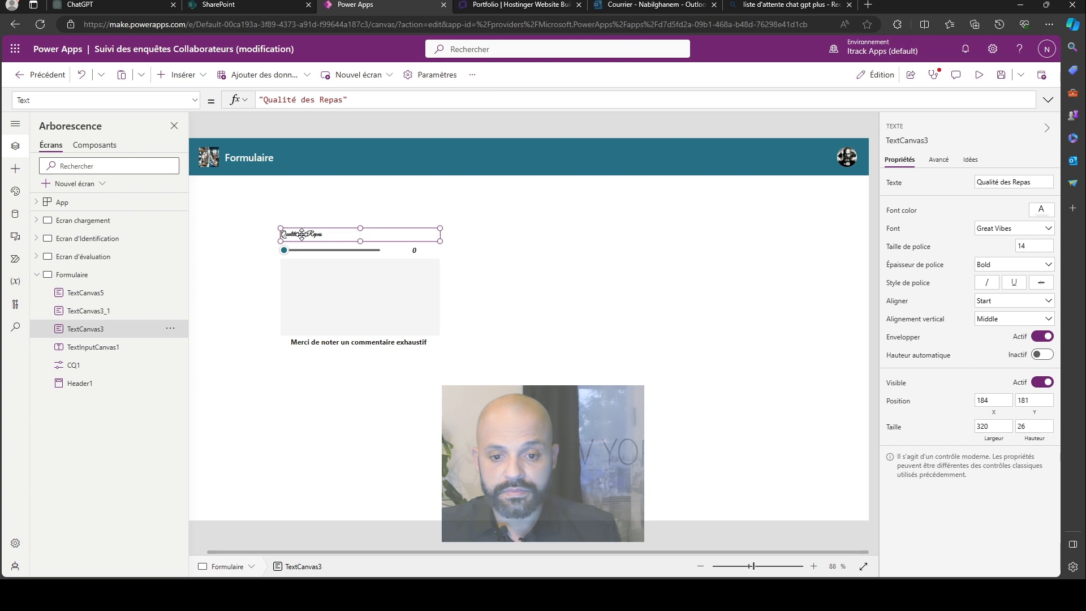
left_click(329, 251, "shift")
left_click(416, 250, "shift")
left_click(411, 311, "shift")
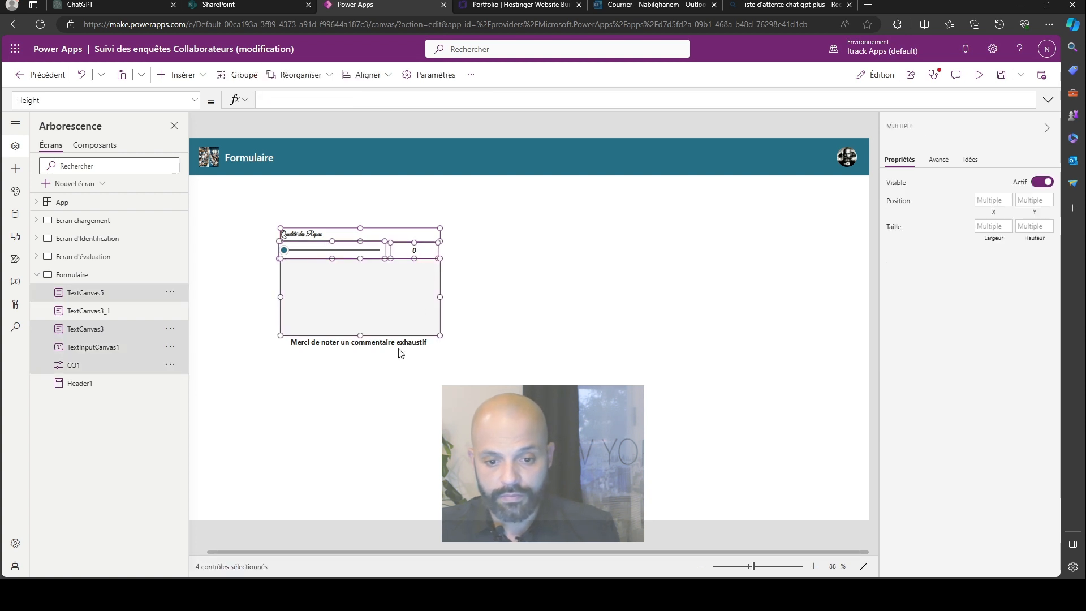
left_click(400, 342, "shift")
right_click(405, 339)
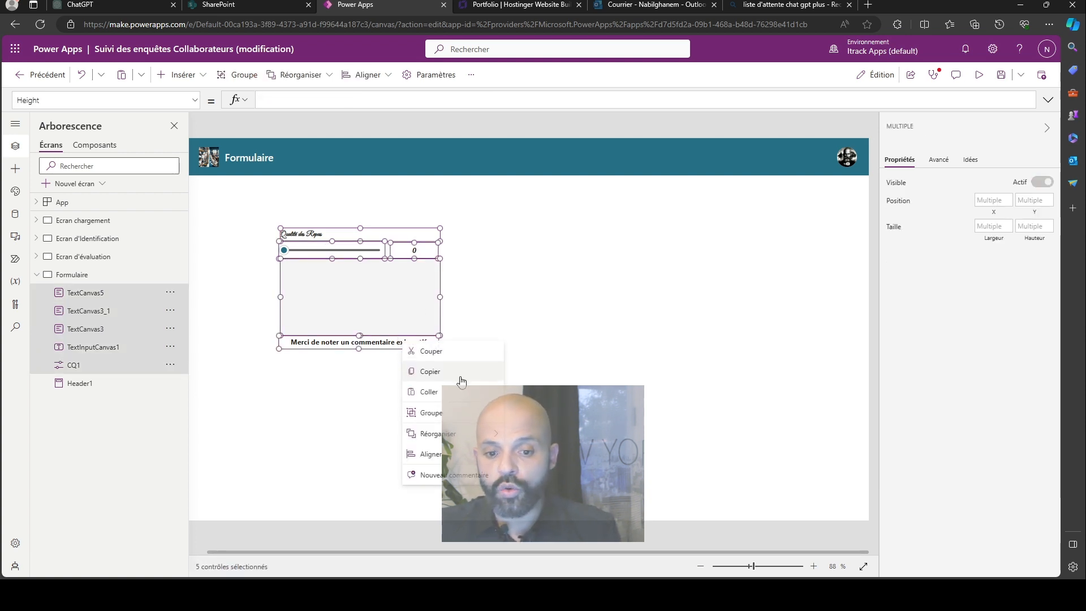
left_click(431, 422)
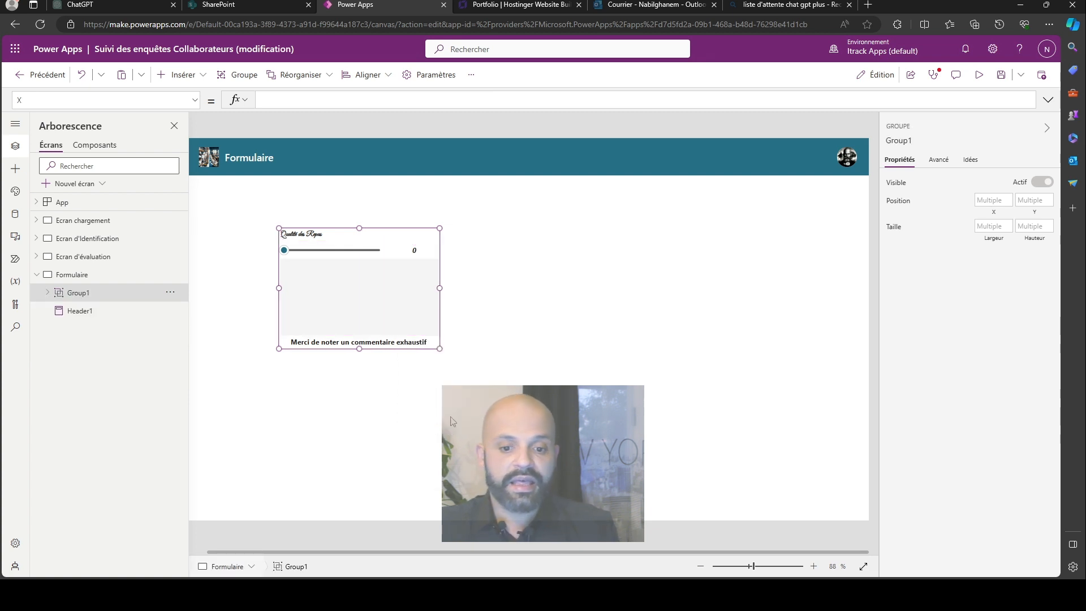
left_click(431, 379)
left_click(431, 346)
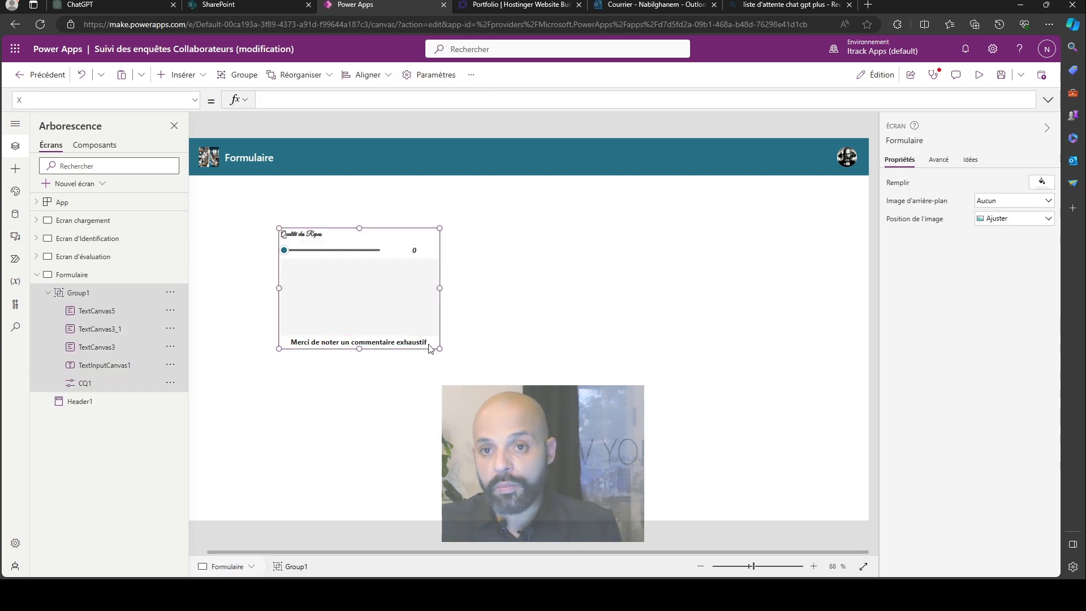
left_click(438, 346)
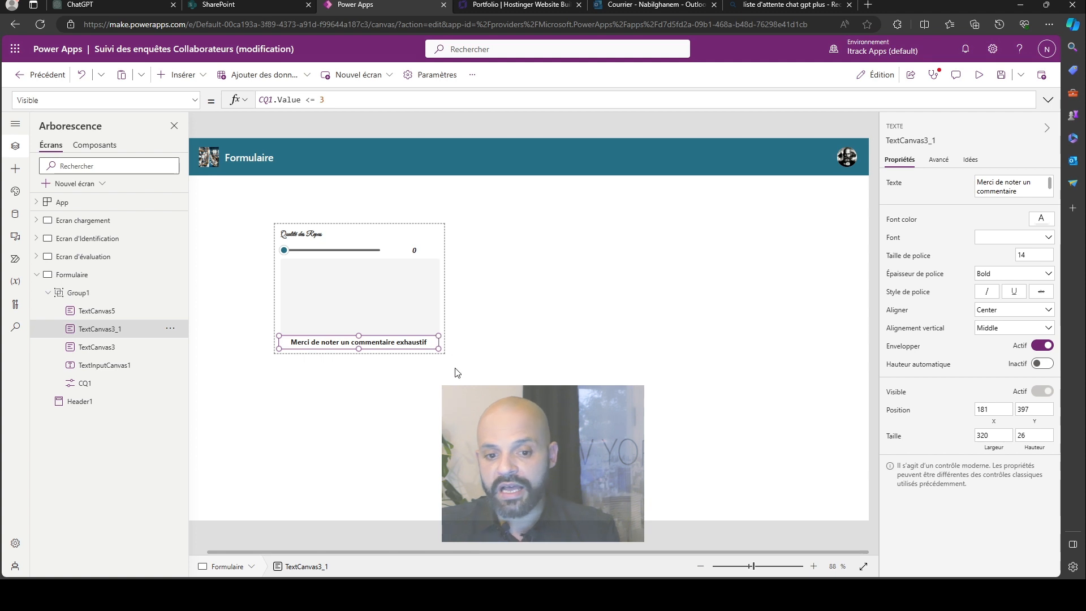
- Shift slider CQ1 slightly within the group to about X 192, Y 207
left_click(420, 391)
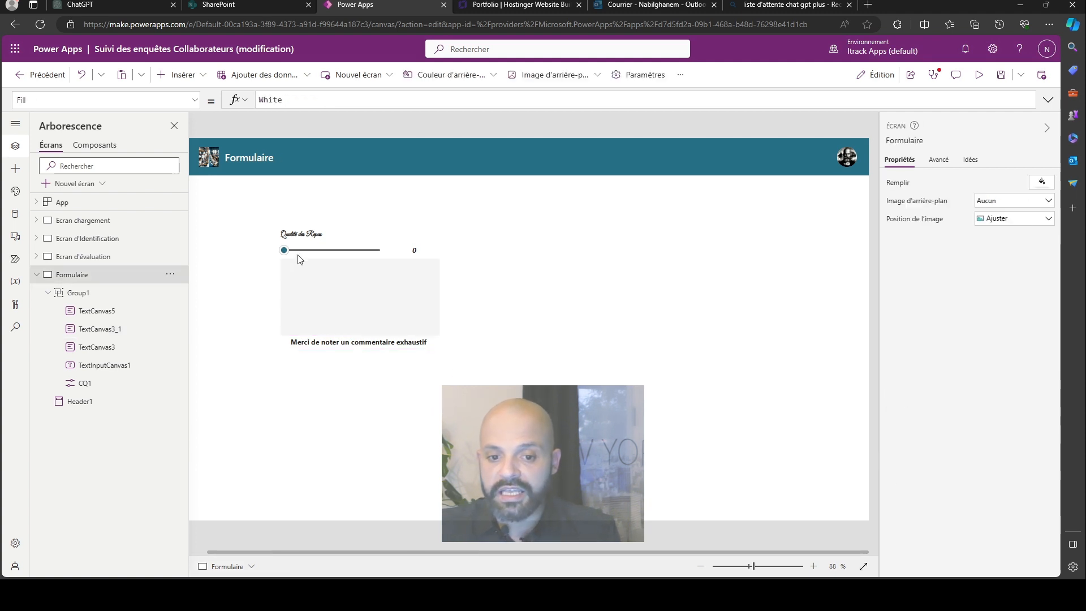
mouse_move(286, 256)
left_mouse_down()
mouse_move(340, 255)
mouse_move(292, 254)
left_mouse_up()
left_click(364, 250)
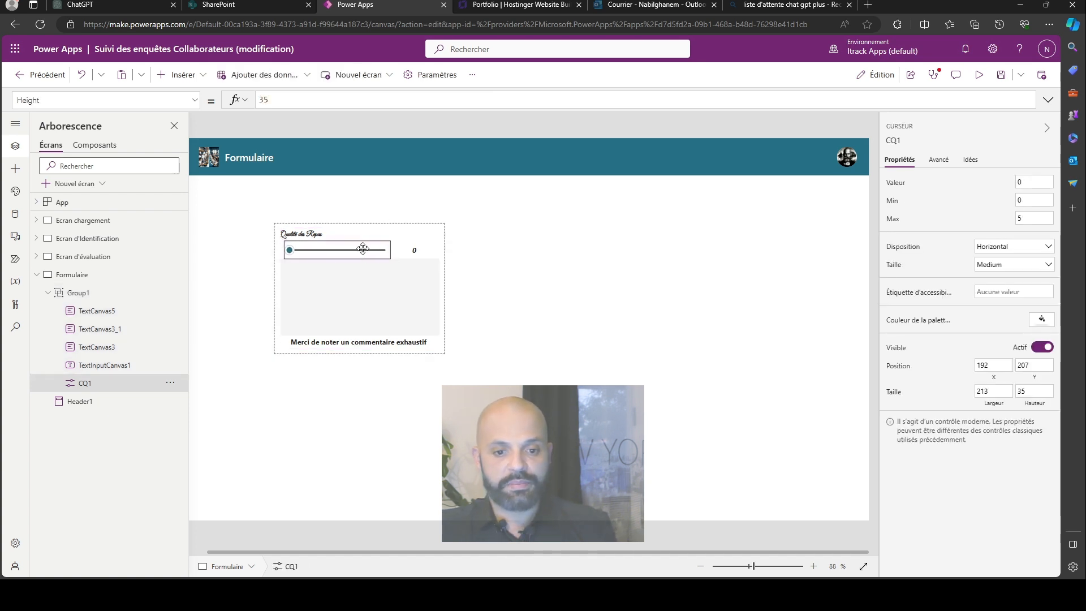
- Preview the Formulaire screen and test the reminder label by moving the slider to 4 and back to 0
left_click(672, 255)
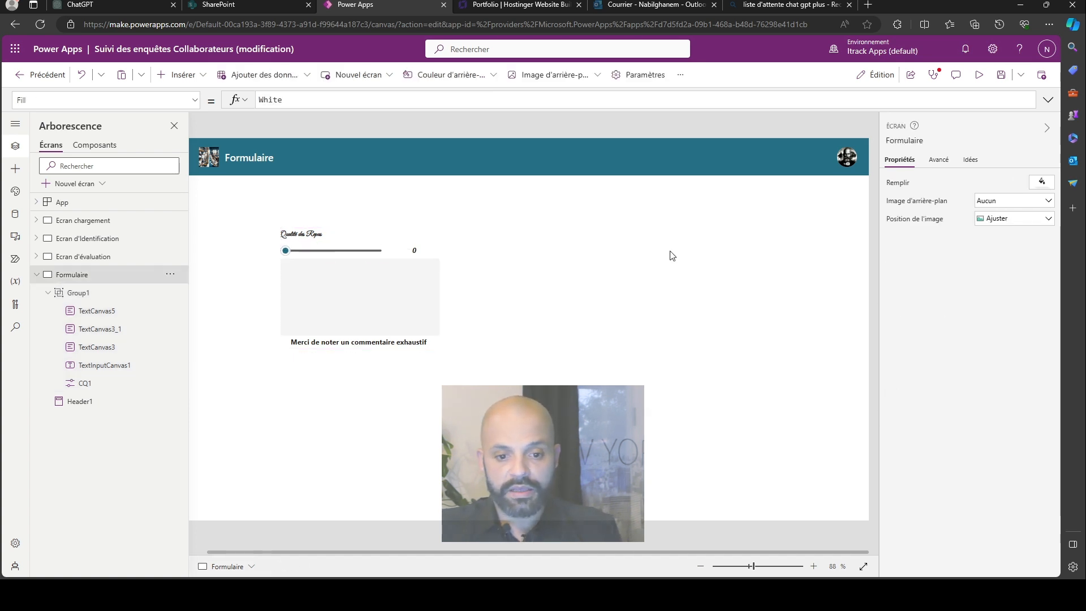
left_click(979, 74)
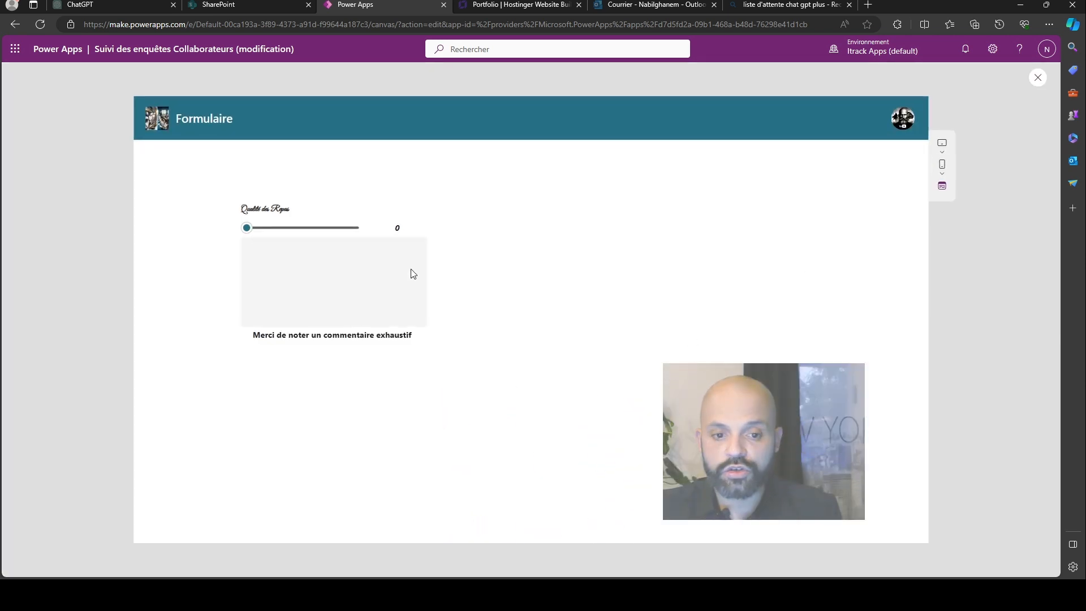
left_click_drag(254, 230, 337, 233)
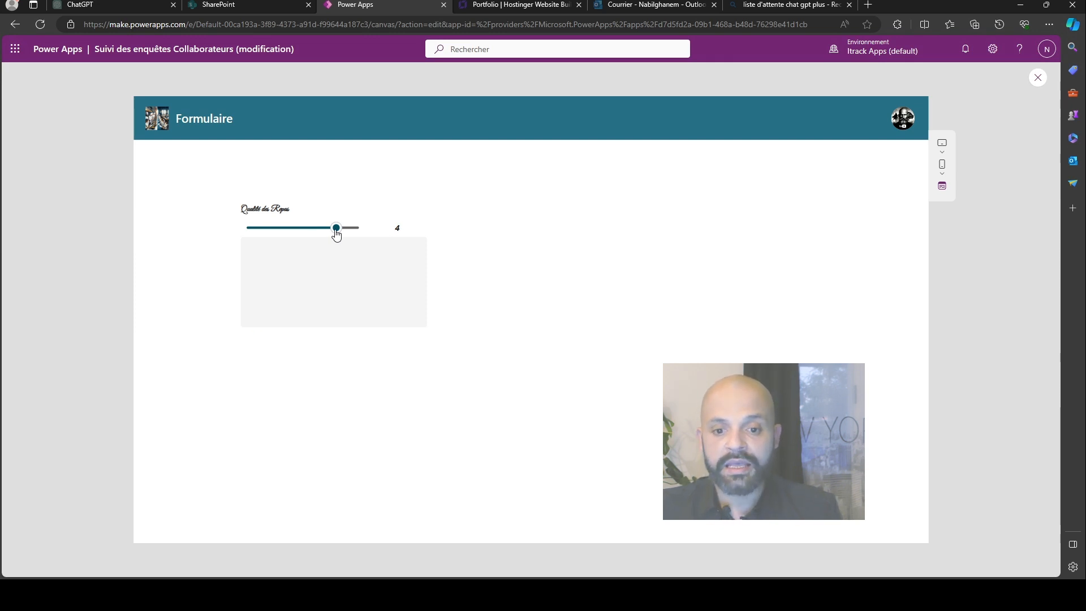
left_click_drag(337, 233, 241, 230)
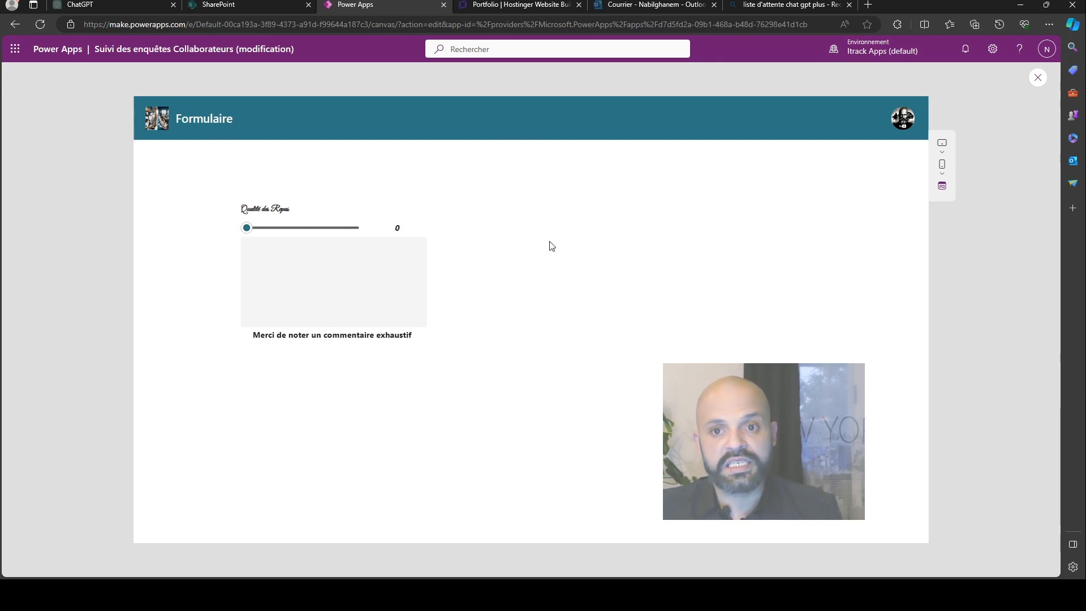
left_click(1038, 77)
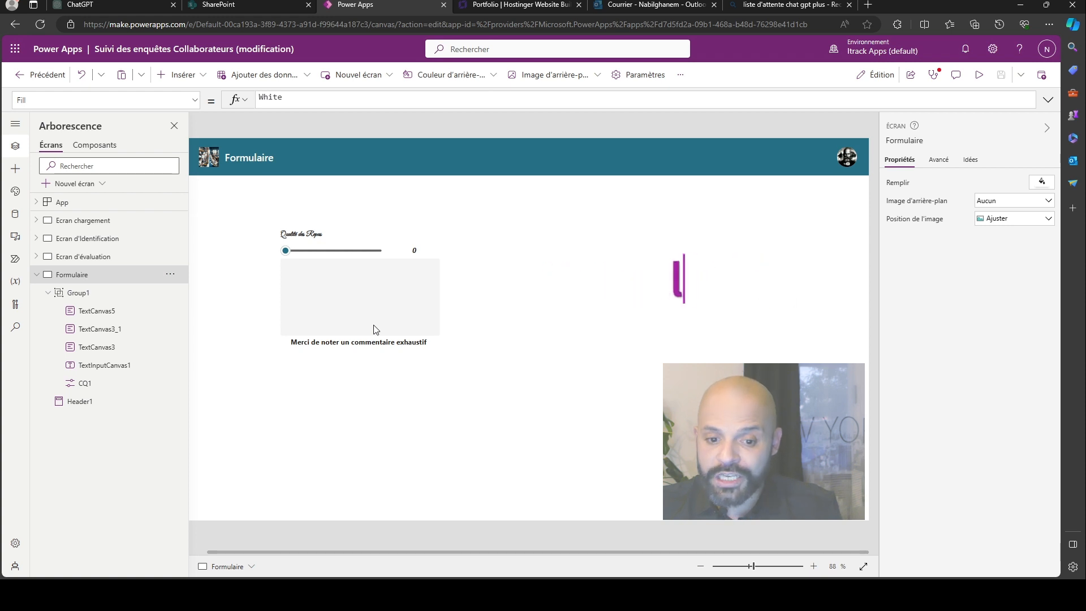
- Extend the reminder label's Visible formula after CQ1.Value <= 3 with "&& Len("
left_click(377, 347)
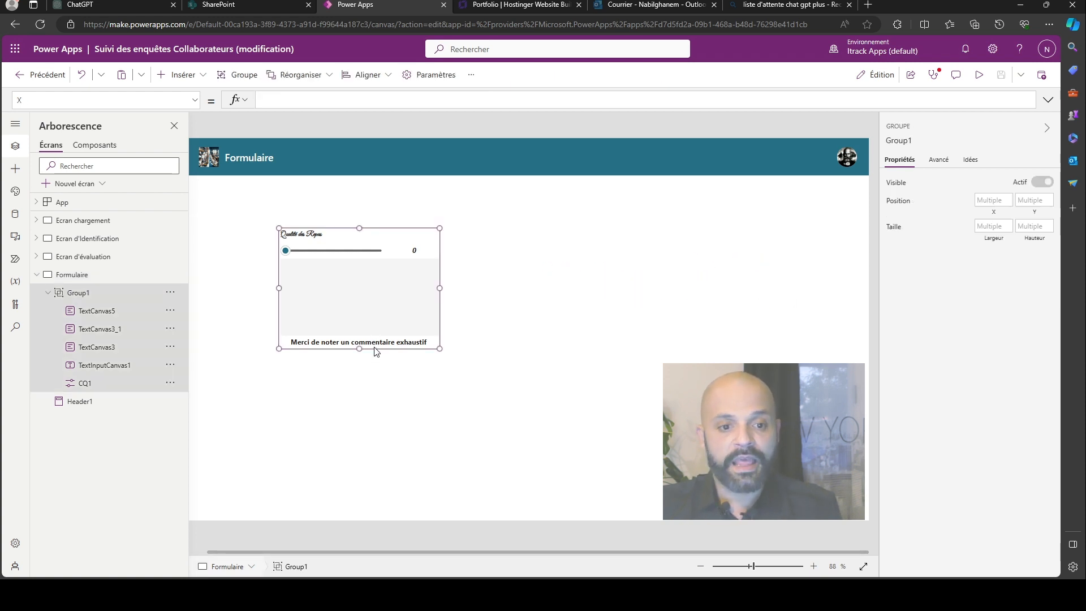
left_click(374, 345)
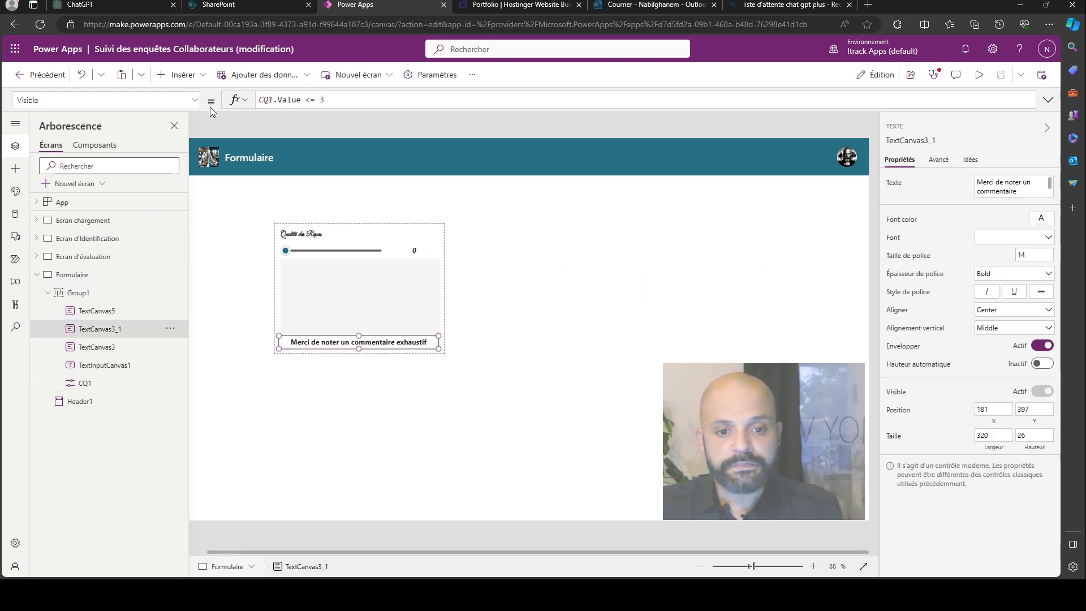
left_click(352, 101)
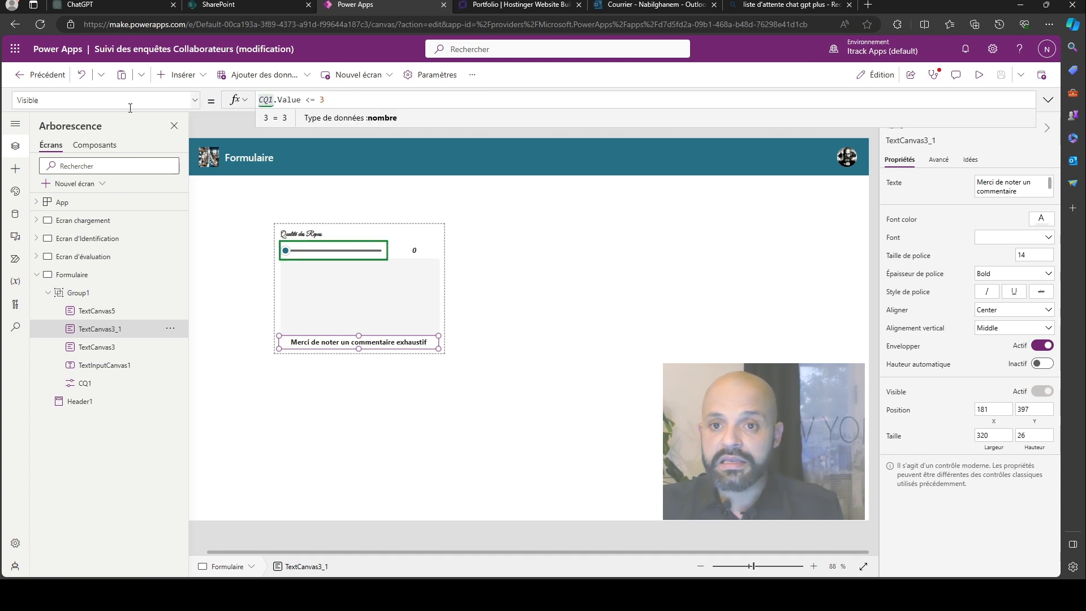
type("&&")
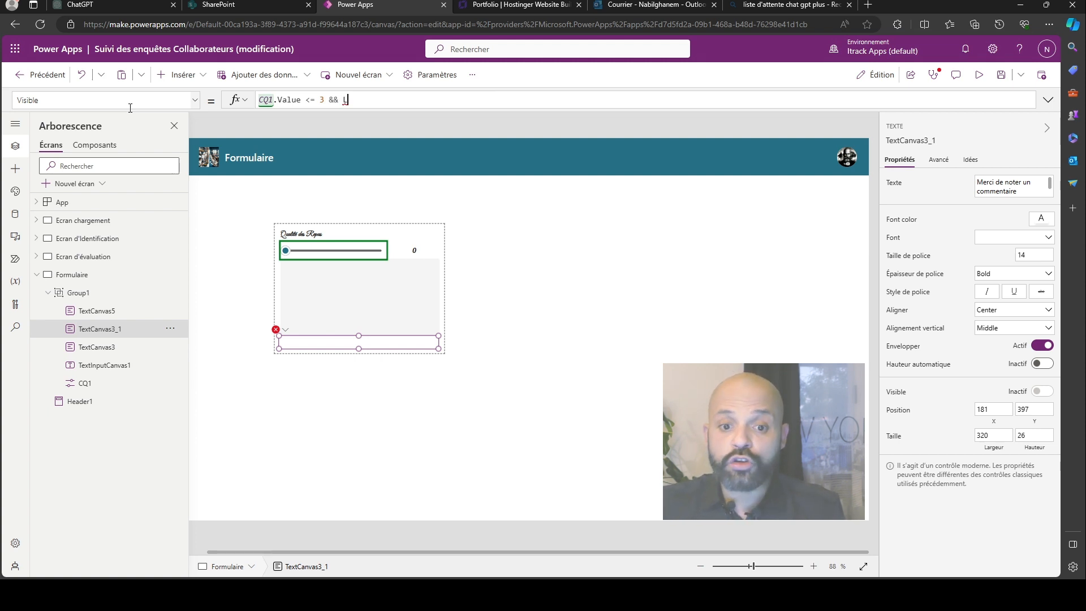
type("Len(")
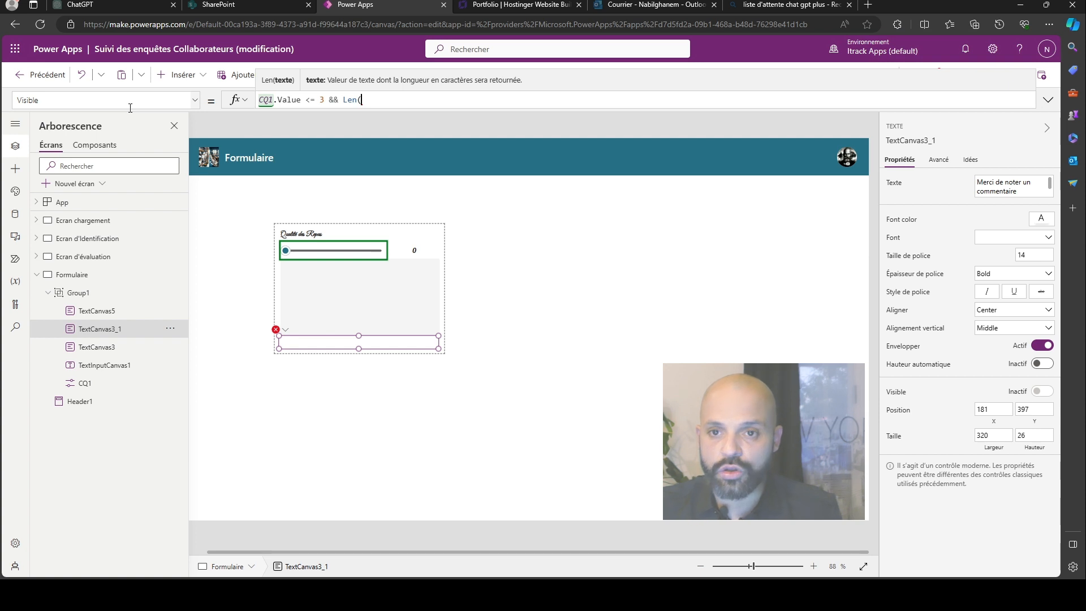
- Rename the comment text input below the slider as CommentaireQ1
left_click(355, 309)
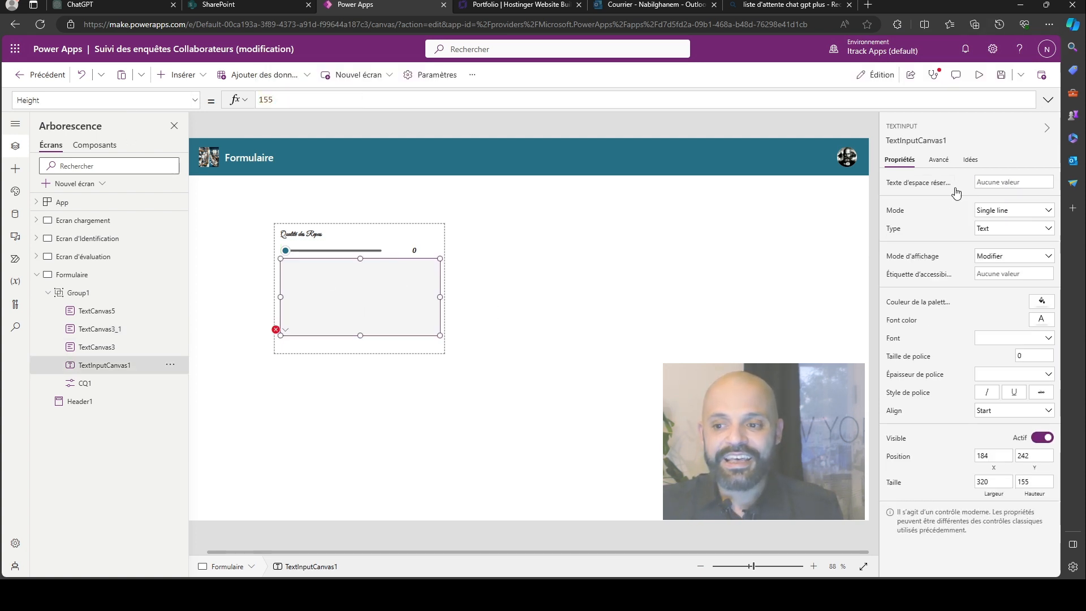
left_click(939, 141)
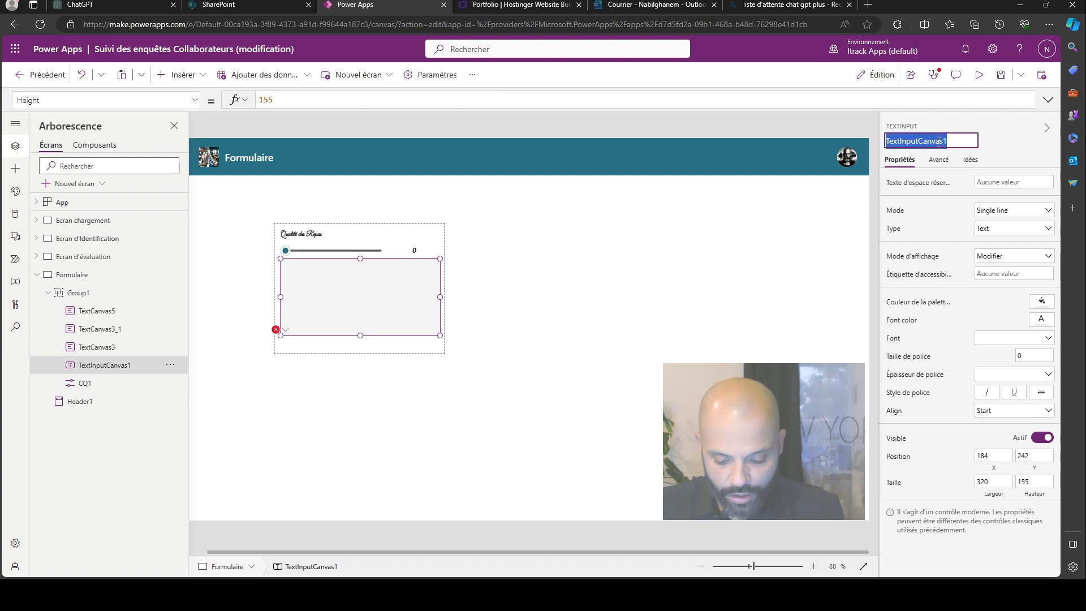
type("Co")
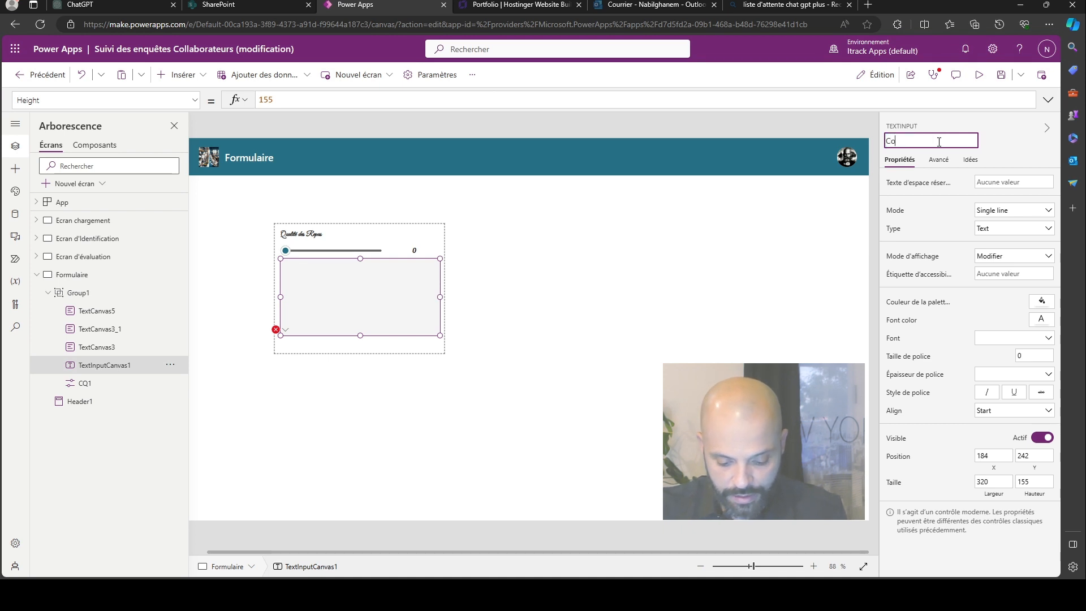
type("mmentaire")
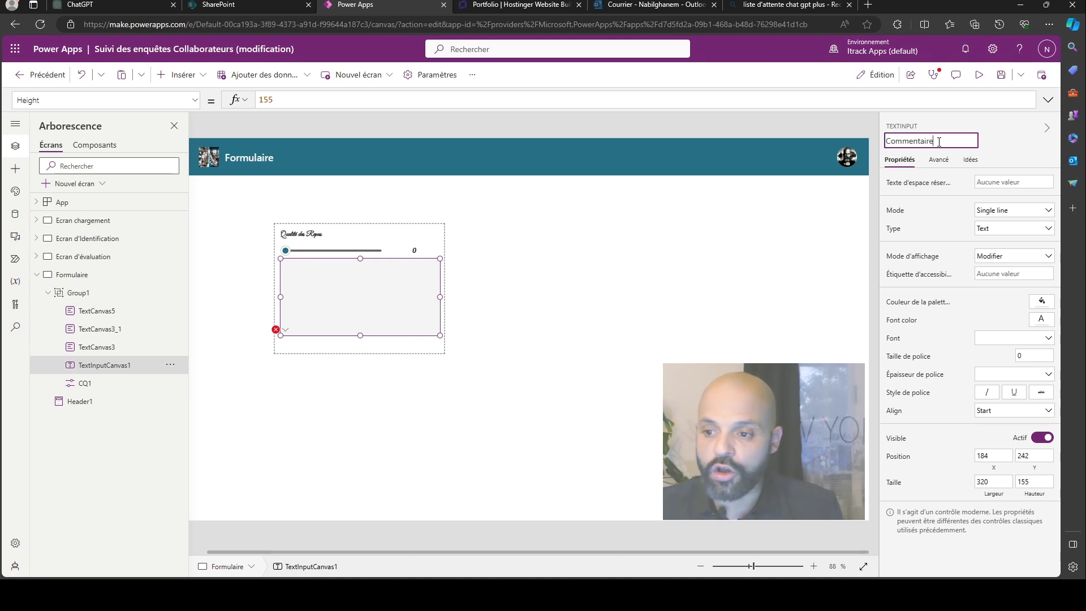
type("Q1")
left_click(604, 300)
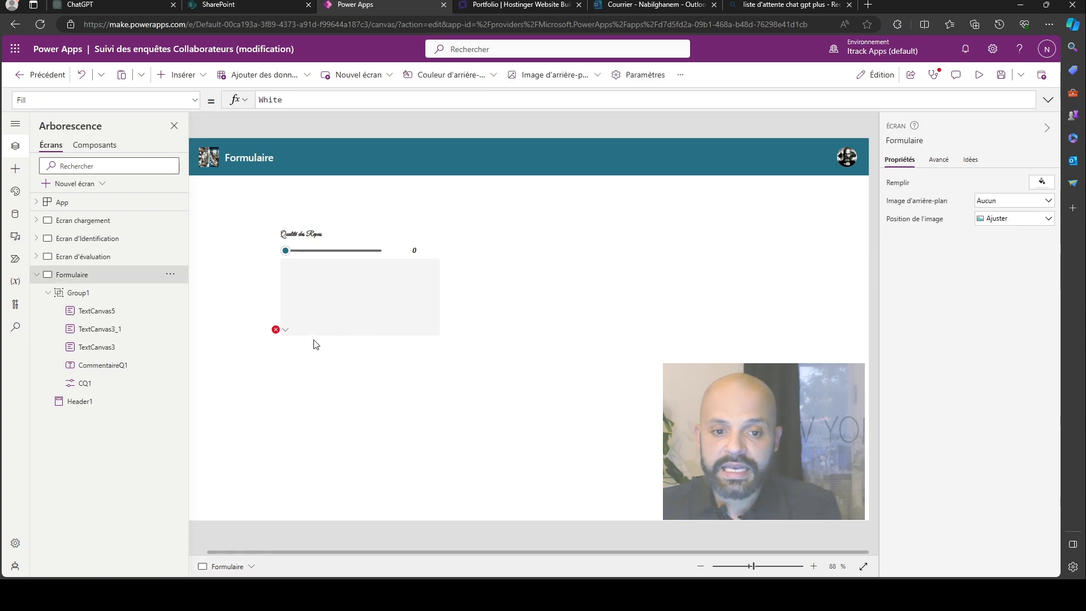
- Complete the reminder label's Visible formula as CQ1.Value <= 3 && Len(CommentaireQ1.Value)<=50
left_click(281, 330)
left_click(297, 347)
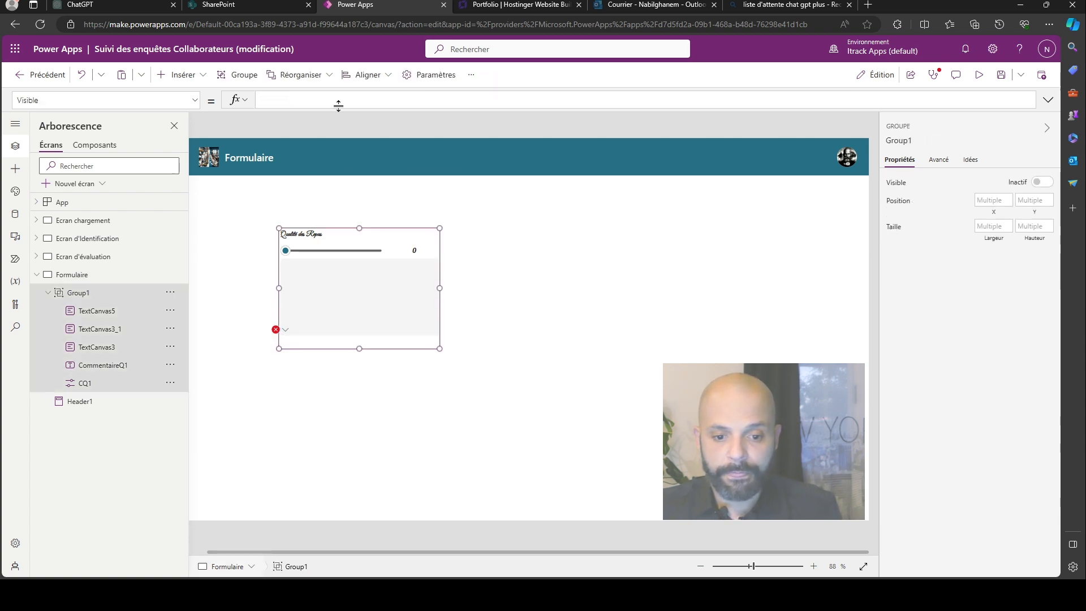
left_click(284, 330)
left_click(285, 344)
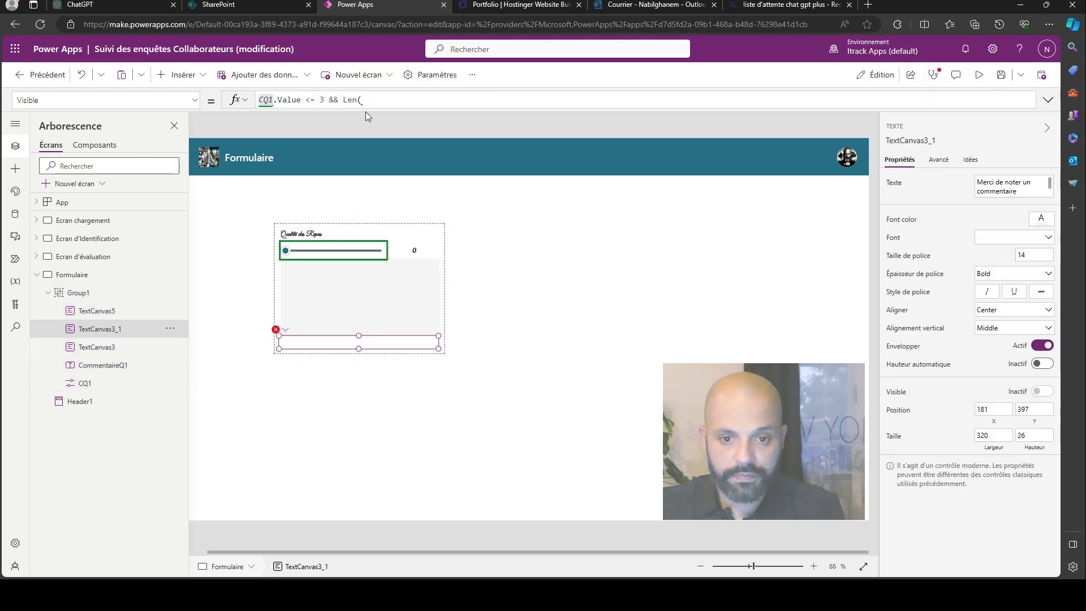
type("ommentaireQ1")
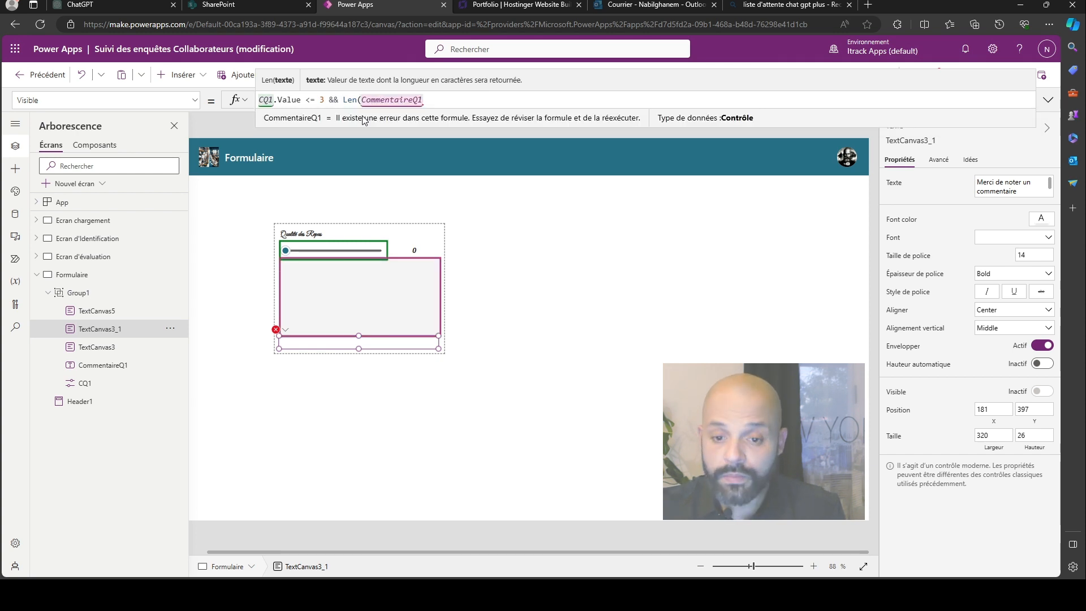
type(".Value")
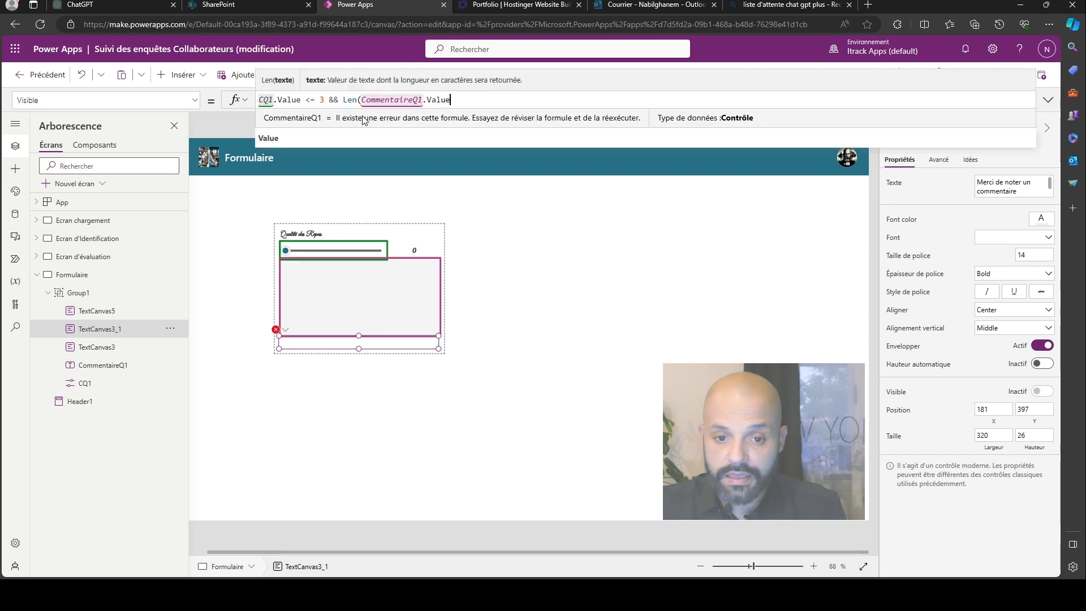
type(")")
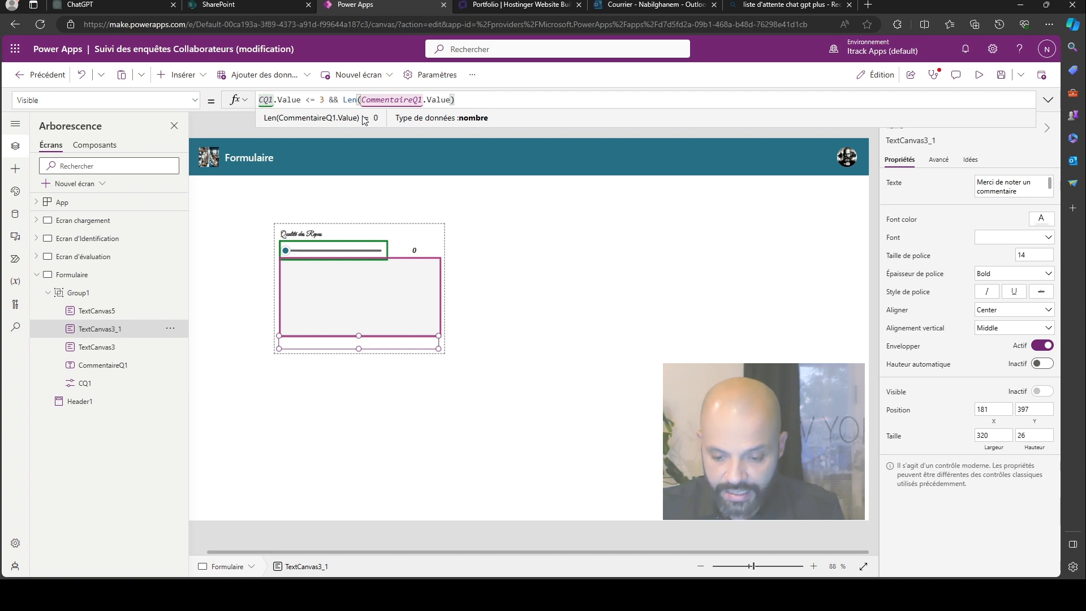
type("<=")
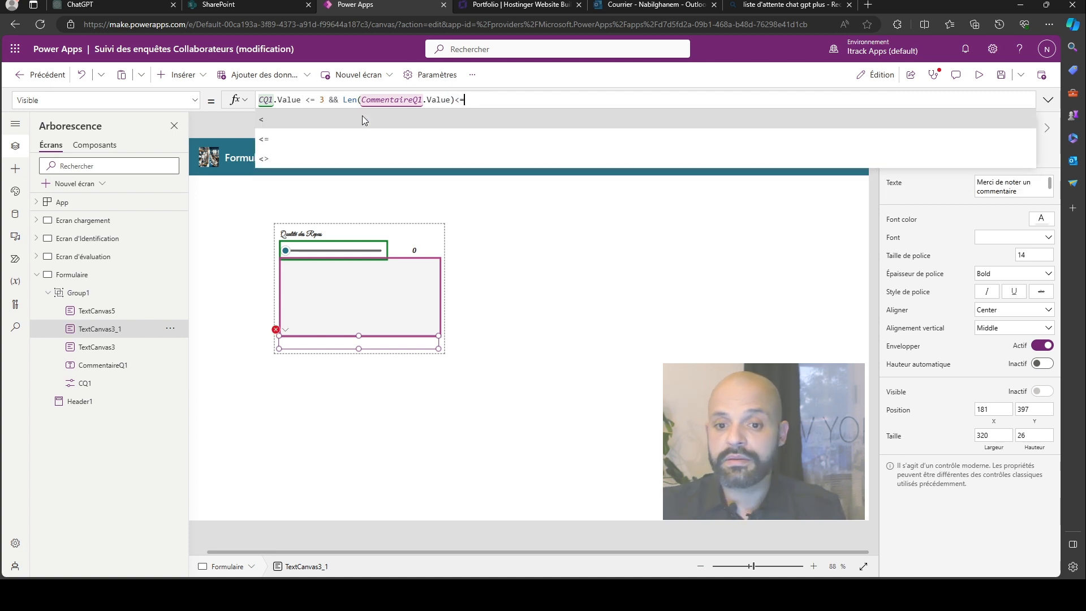
type("50")
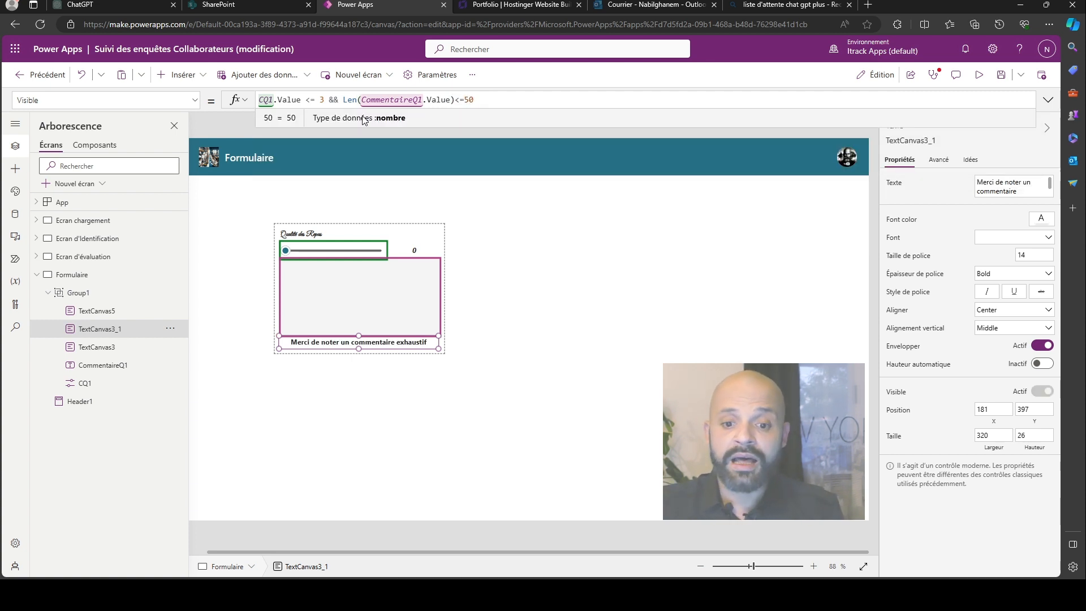
- Preview the form with the slider at 3 and check where text entry begins in the comment box
left_click(979, 75)
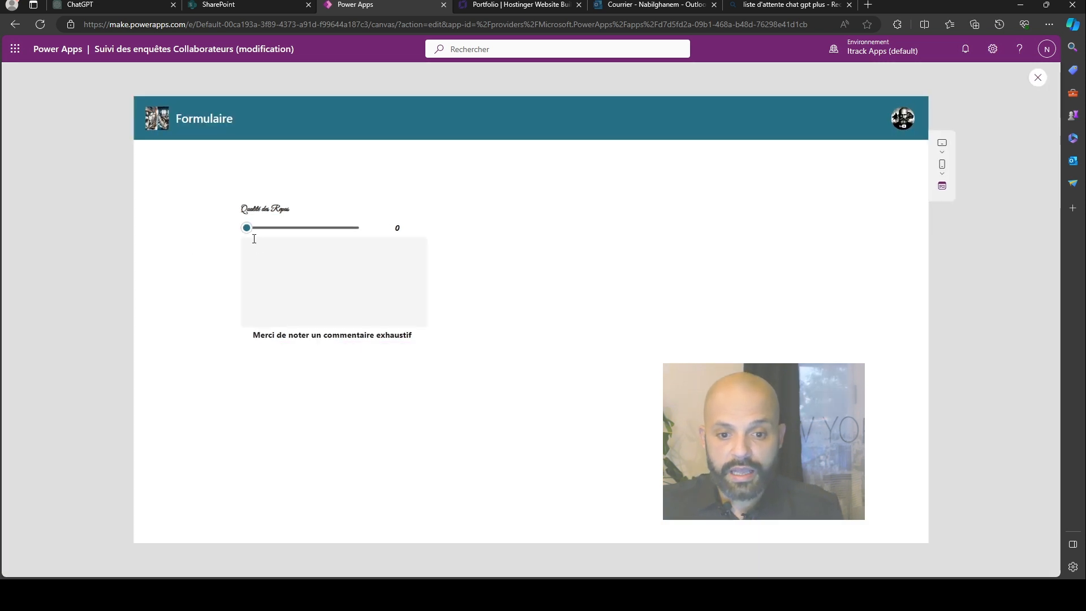
left_click_drag(247, 229, 313, 228)
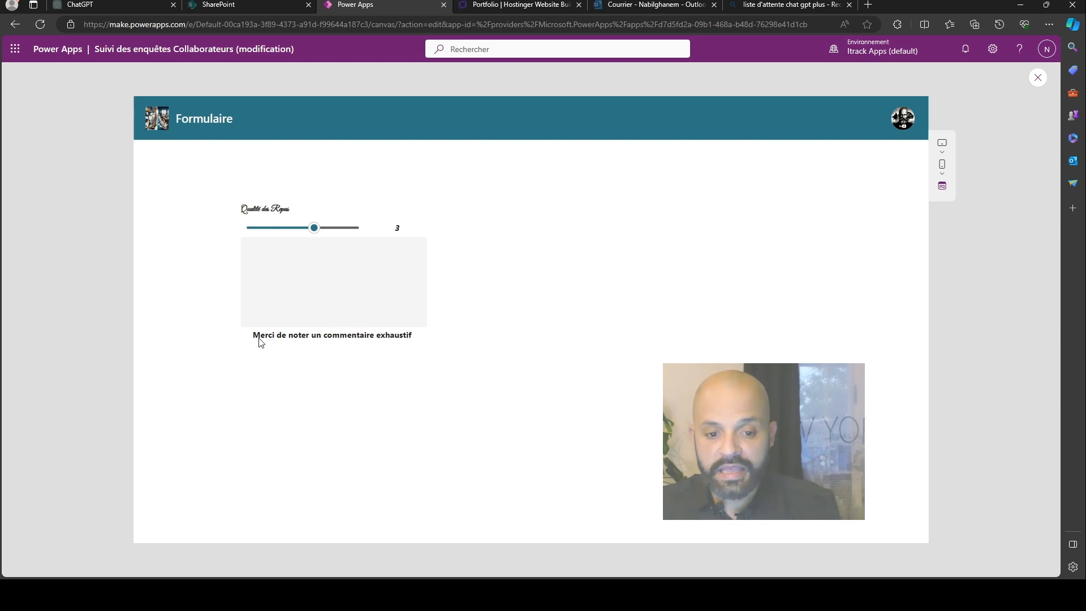
left_click(302, 265)
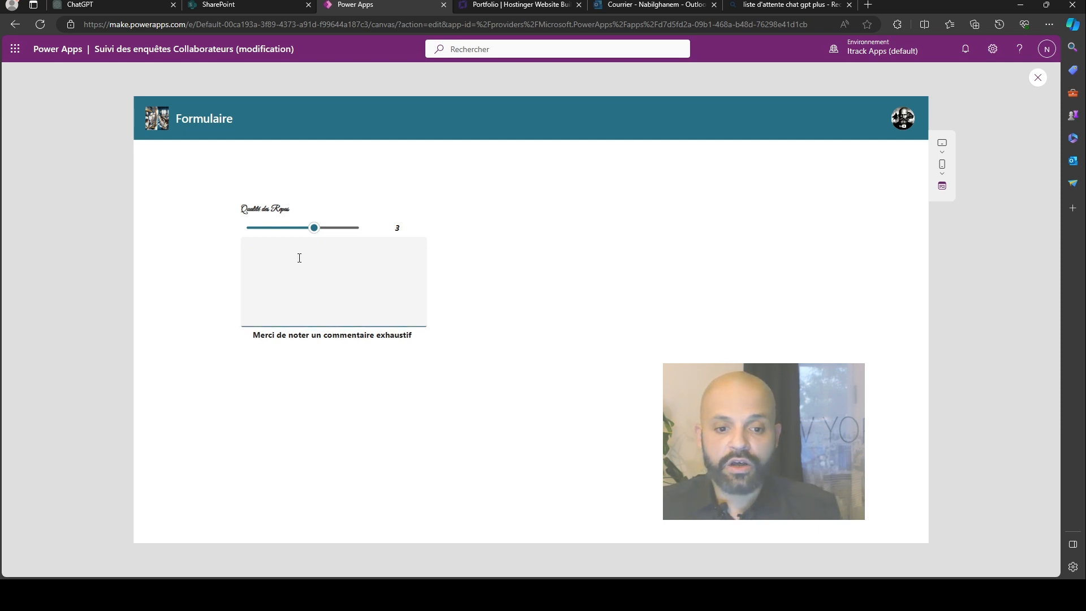
left_click(1039, 79)
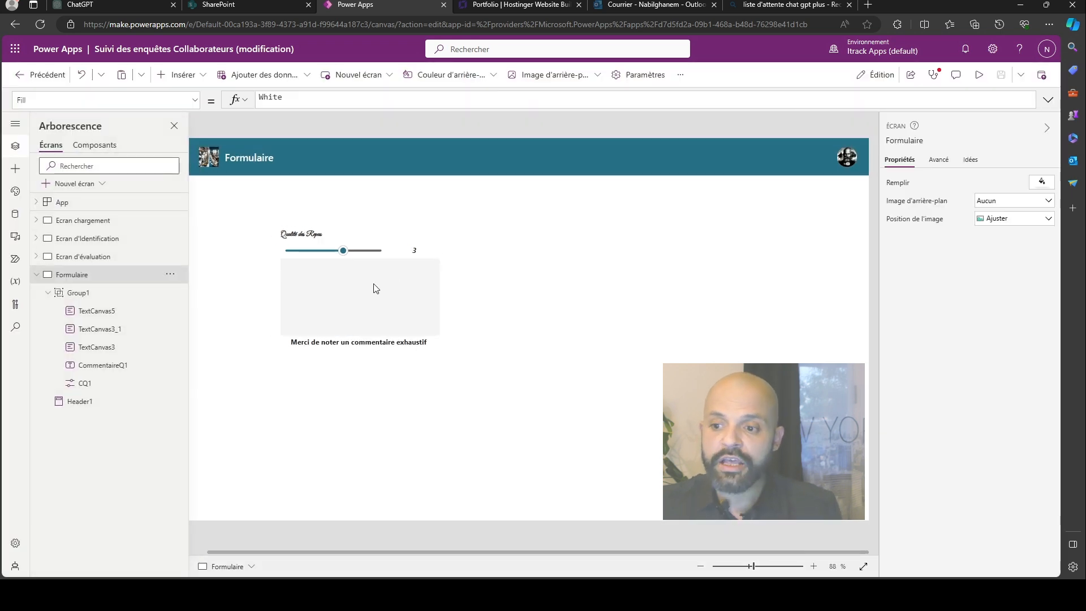
- Set the Mode property of the CommentaireQ1 text input to "Multiline"
left_click(376, 289)
left_click(373, 289)
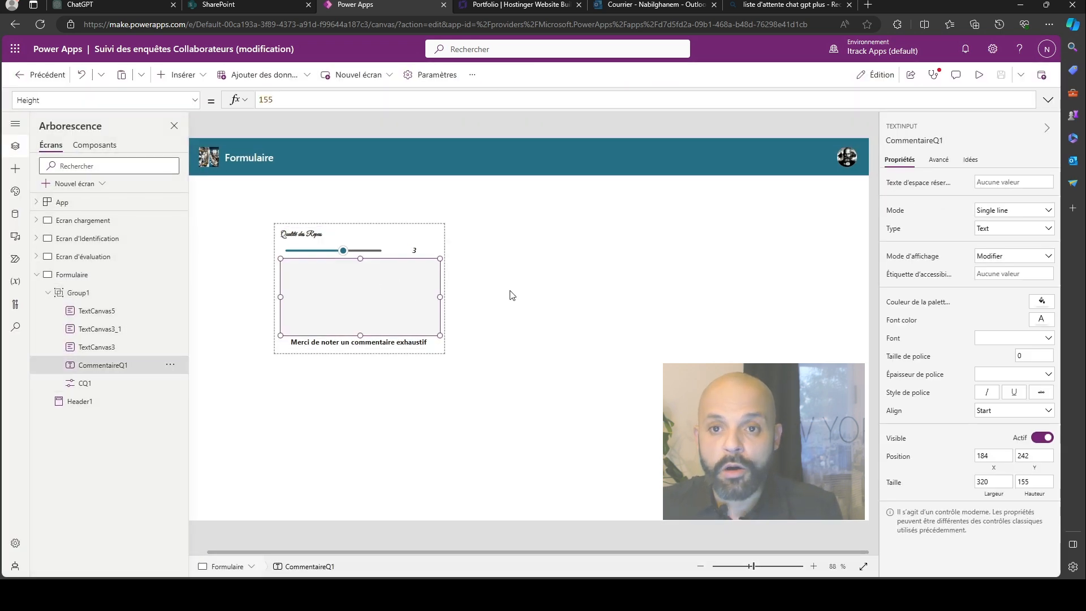
left_click(904, 217)
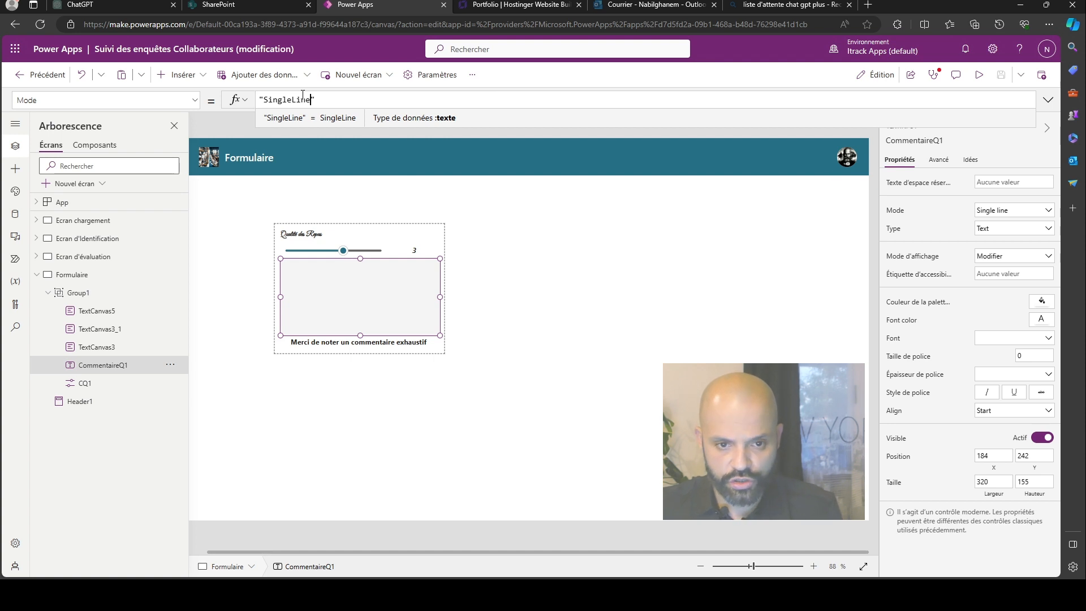
left_click_drag(336, 101, 235, 100)
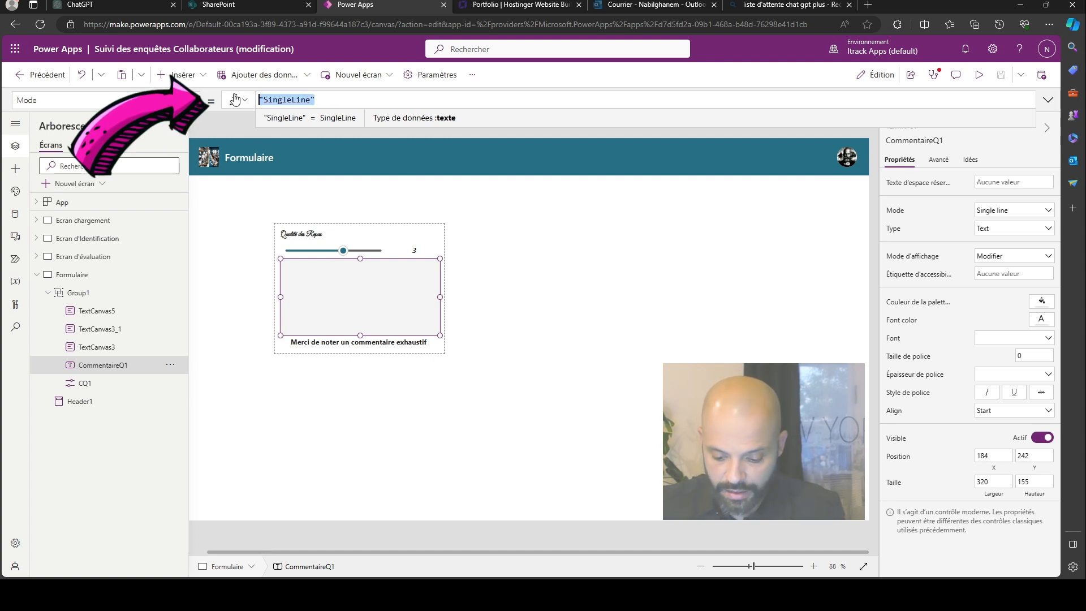
type("\"Mu")
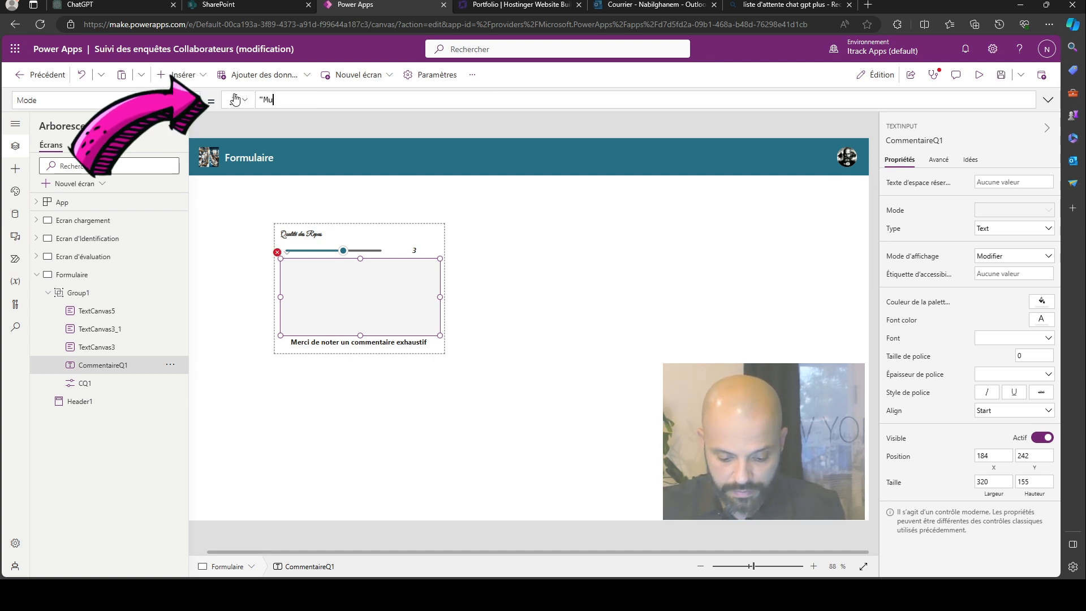
type("ltiline\"")
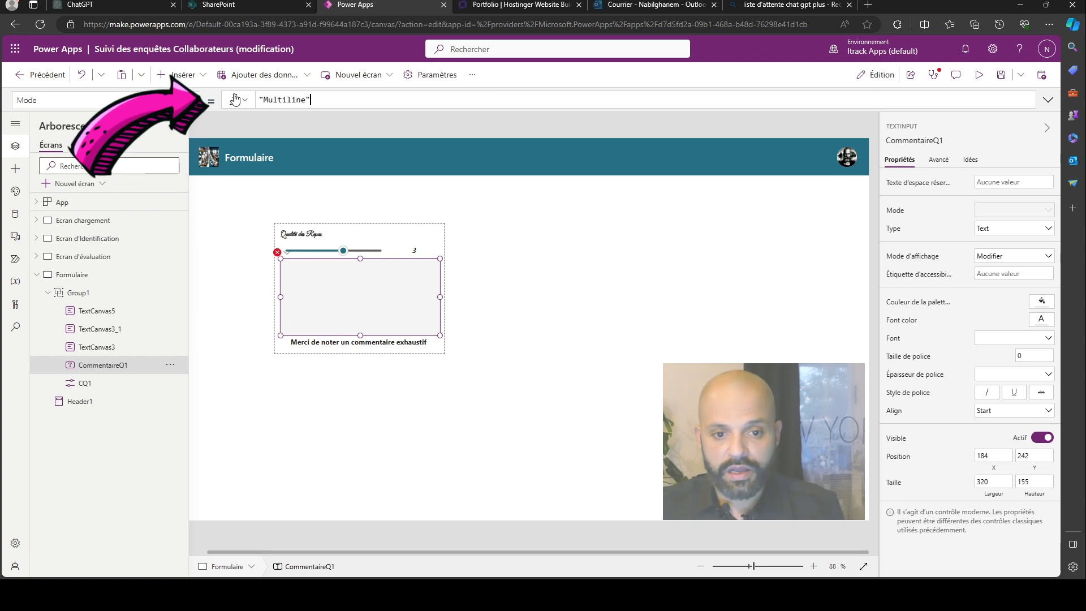
left_click(535, 271)
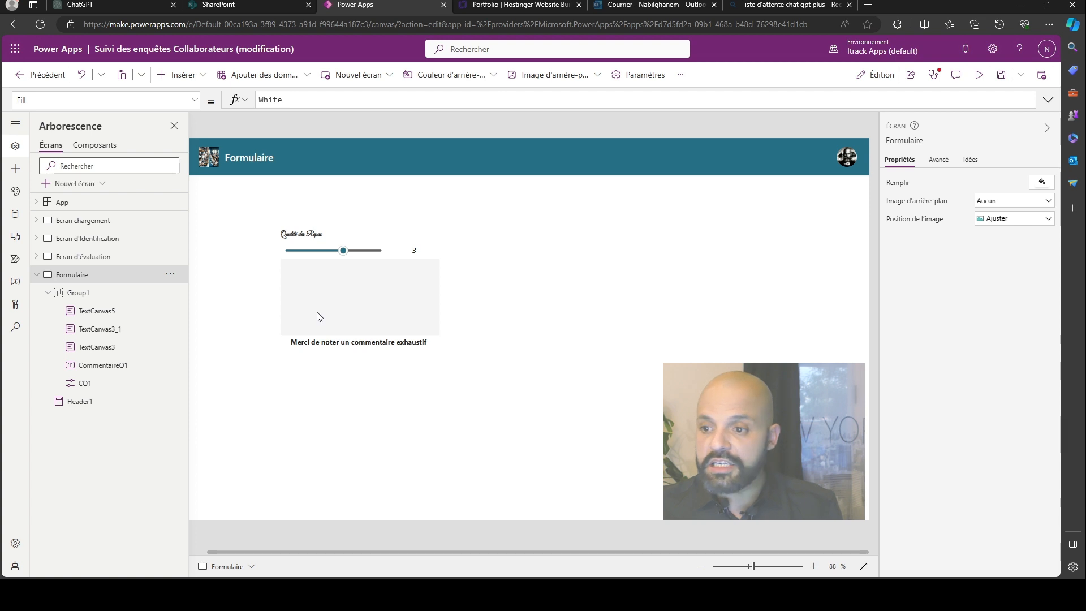
left_click(335, 309)
left_click(338, 309)
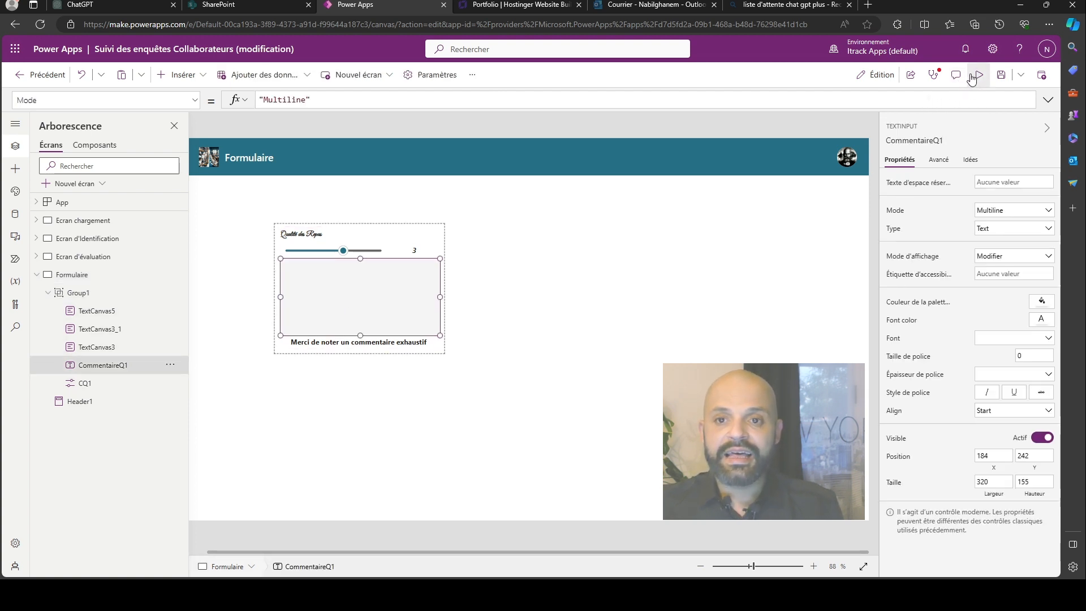
- Preview the form and fill the CommentaireQ1 box with a test string of 1s well over 50 characters long
left_click(978, 76)
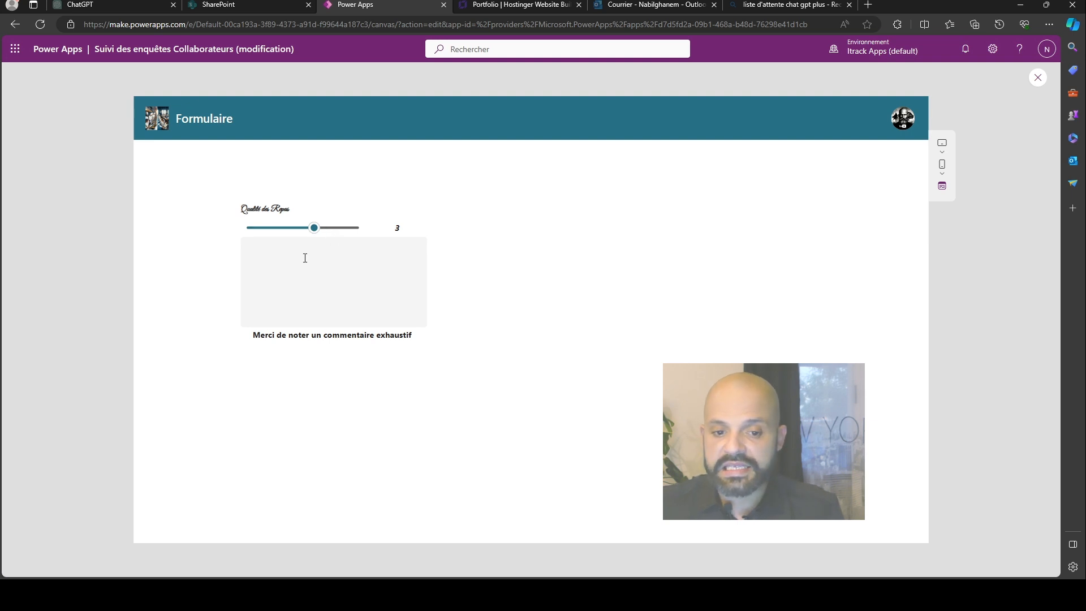
left_click(305, 258)
type("1111111111111111111")
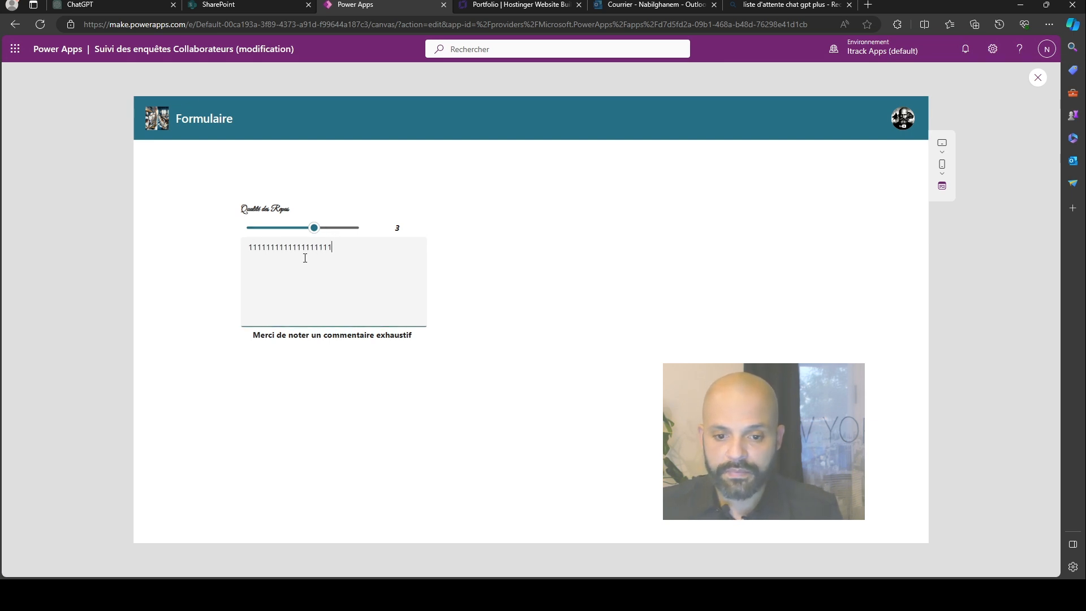
type("111111111111111111111111111111111111111111111111111111111111111111111111111111111111111111111111111111111111111111111111111111111111111111111111111111")
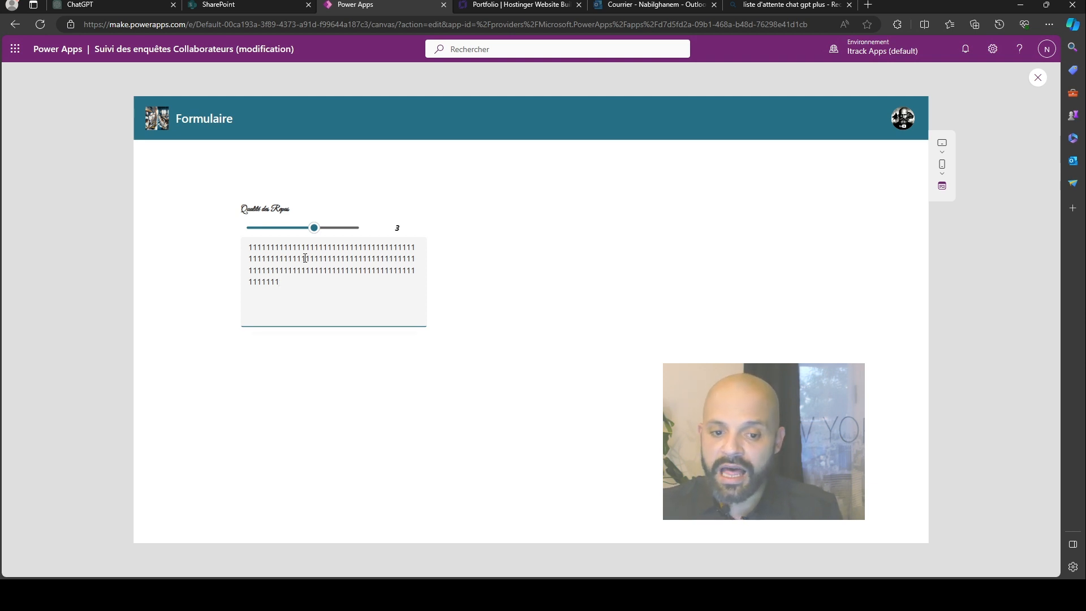
- Shorten the test comment to fewer than 50 characters to check the reminder's visibility, and close the preview
key("BackSpace")
key("BackSpace")
key("BackSpace")
key("BackSpace")
key("BackSpace")
key("BackSpace")
key("BackSpace")
key("BackSpace")
key("BackSpace")
key("BackSpace")
key("BackSpace")
key("BackSpace")
key("BackSpace")
key("BackSpace")
key("BackSpace")
key("BackSpace")
key("BackSpace")
key("BackSpace")
key("BackSpace")
key("BackSpace")
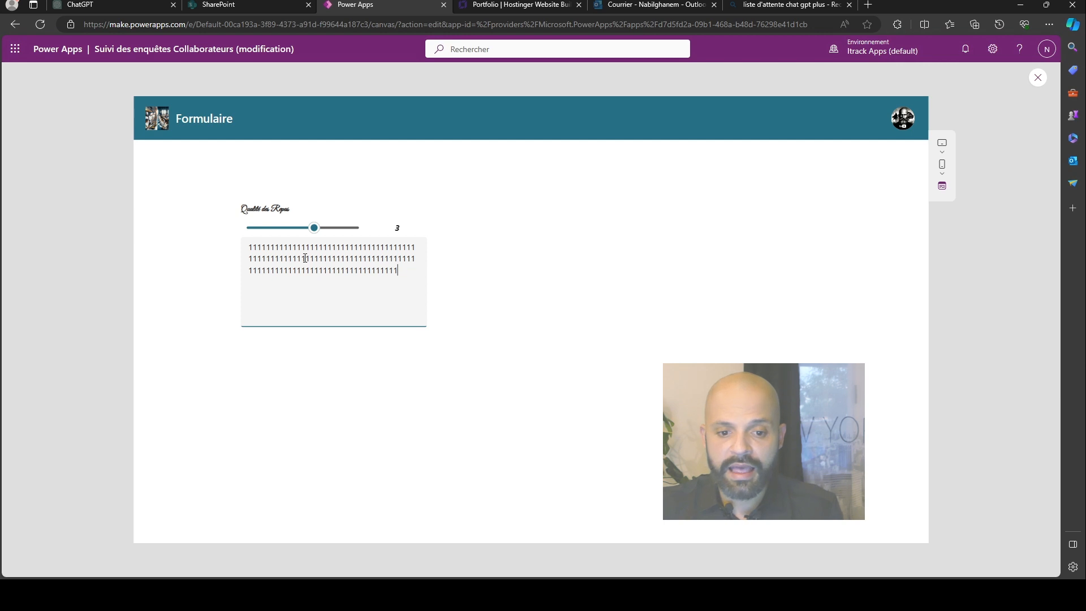
key("BackSpace")
key("BackSpace")
key("BackSpace")
key("BackSpace")
key("BackSpace")
key("BackSpace")
key("BackSpace")
key("BackSpace")
key("BackSpace")
key("BackSpace")
key("BackSpace")
key("BackSpace")
key("BackSpace")
key("BackSpace")
key("BackSpace")
key("BackSpace")
key("BackSpace")
key("BackSpace")
key("BackSpace")
key("BackSpace")
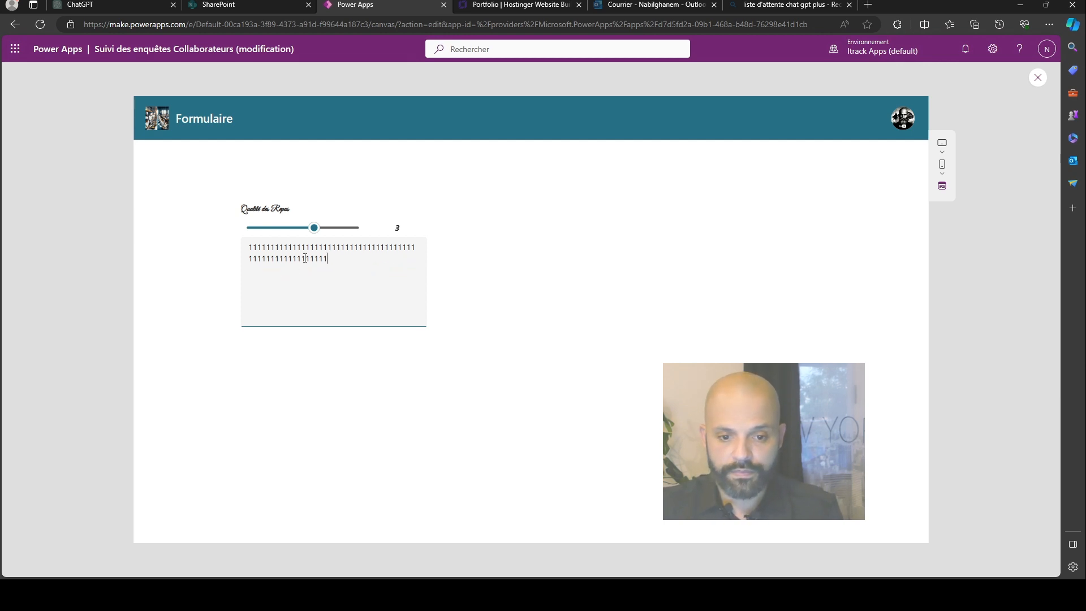
key("BackSpace")
key("BackSpace")
key("BackSpace")
key("BackSpace")
key("BackSpace")
key("BackSpace")
key("BackSpace")
key("BackSpace")
key("BackSpace")
key("BackSpace")
key("BackSpace")
key("BackSpace")
key("BackSpace")
key("BackSpace")
key("BackSpace")
key("BackSpace")
key("BackSpace")
key("BackSpace")
key("BackSpace")
key("BackSpace")
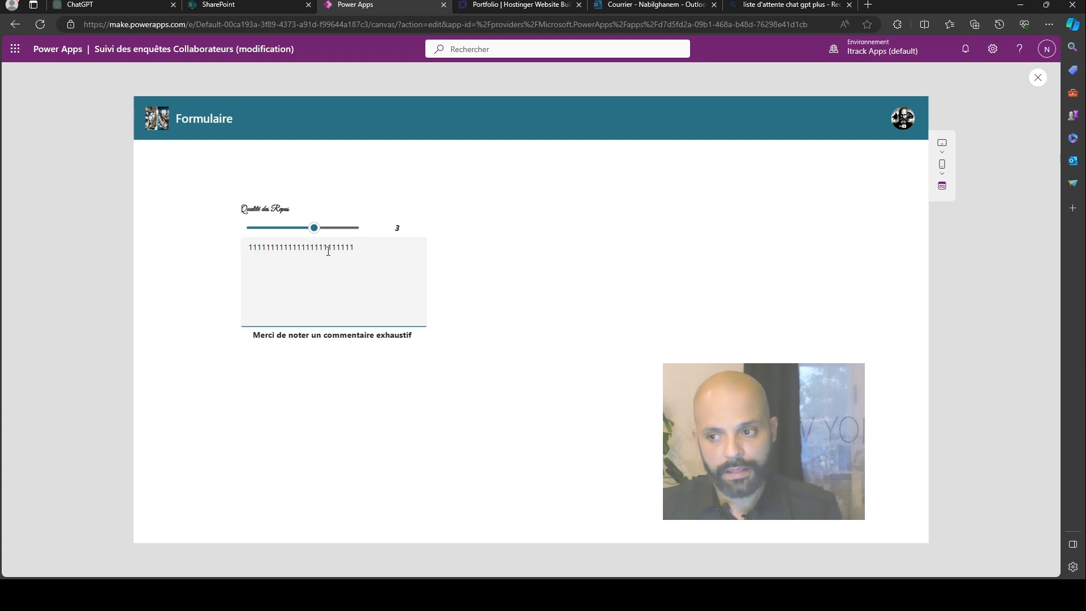
left_click(1038, 78)
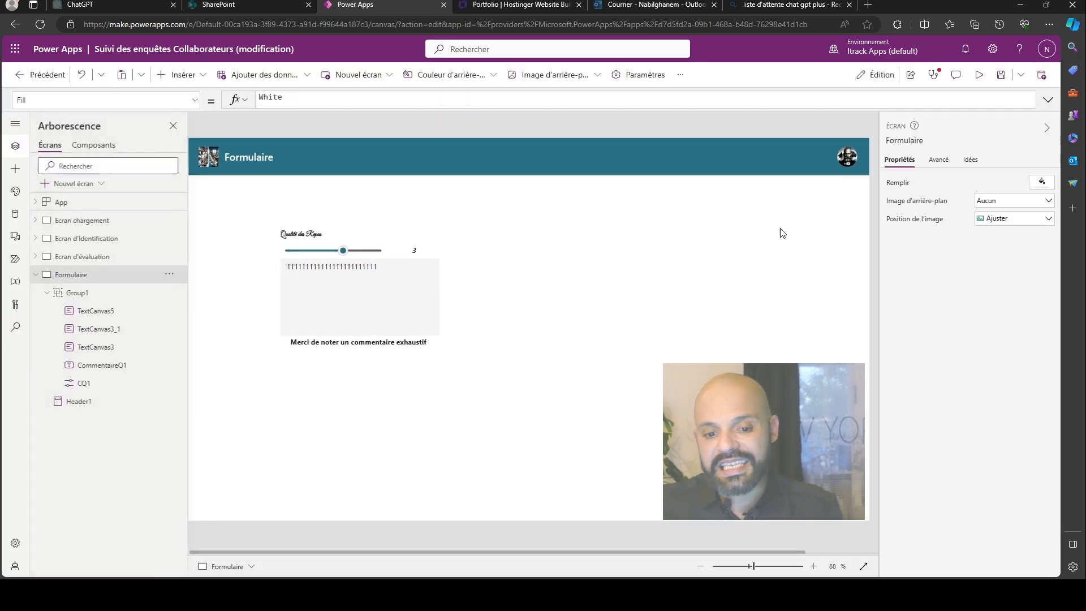
- Append a line break, & Char(10), to the Text formula of the reminder label below the comment box
left_click(394, 347)
left_click(395, 346)
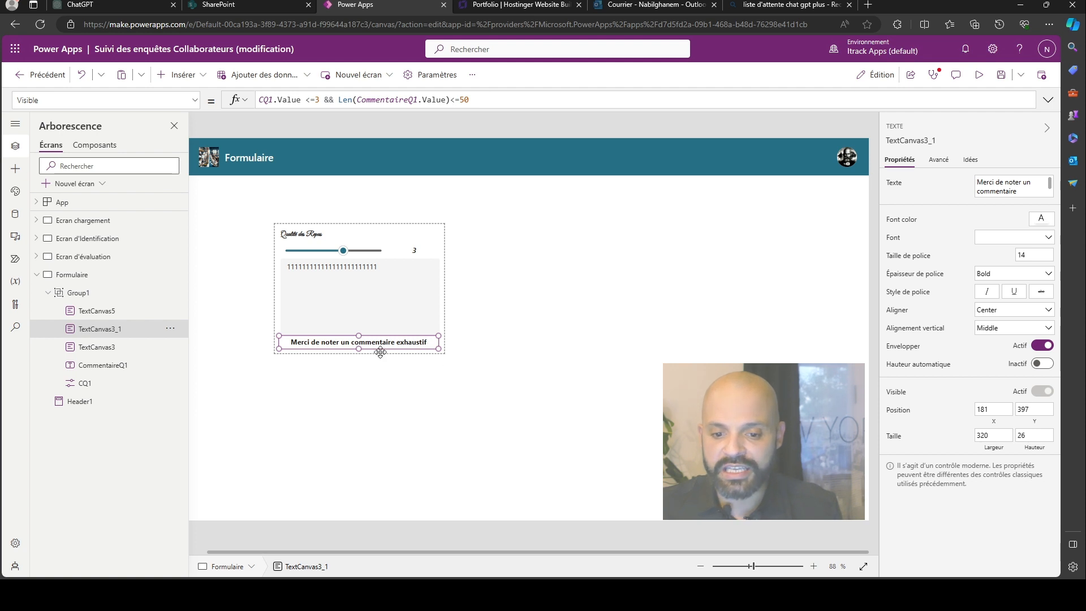
left_click(429, 342)
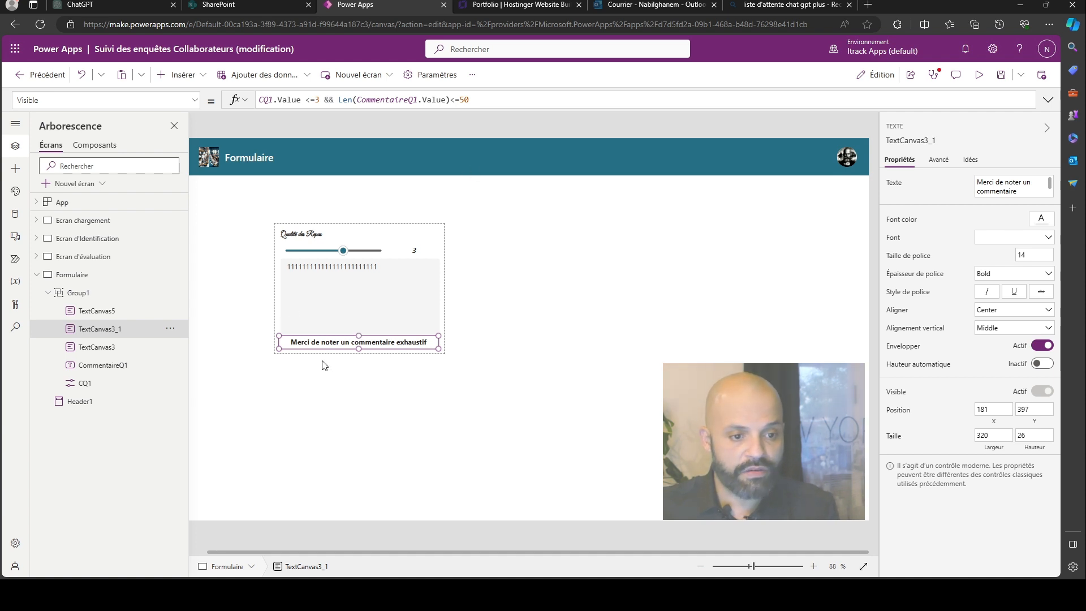
left_click(195, 100)
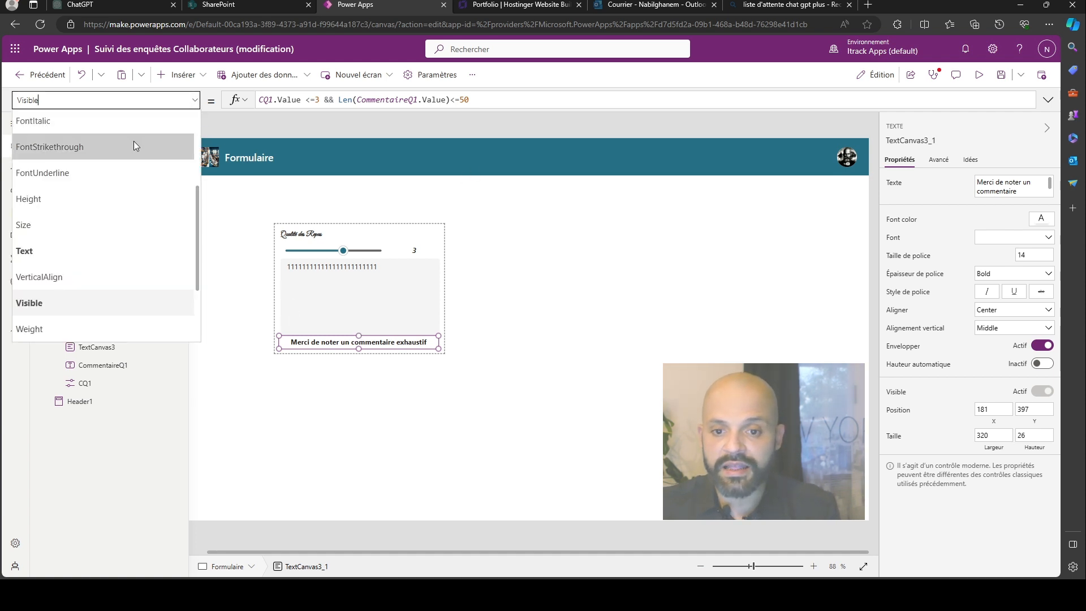
left_click(111, 249)
left_click(492, 101)
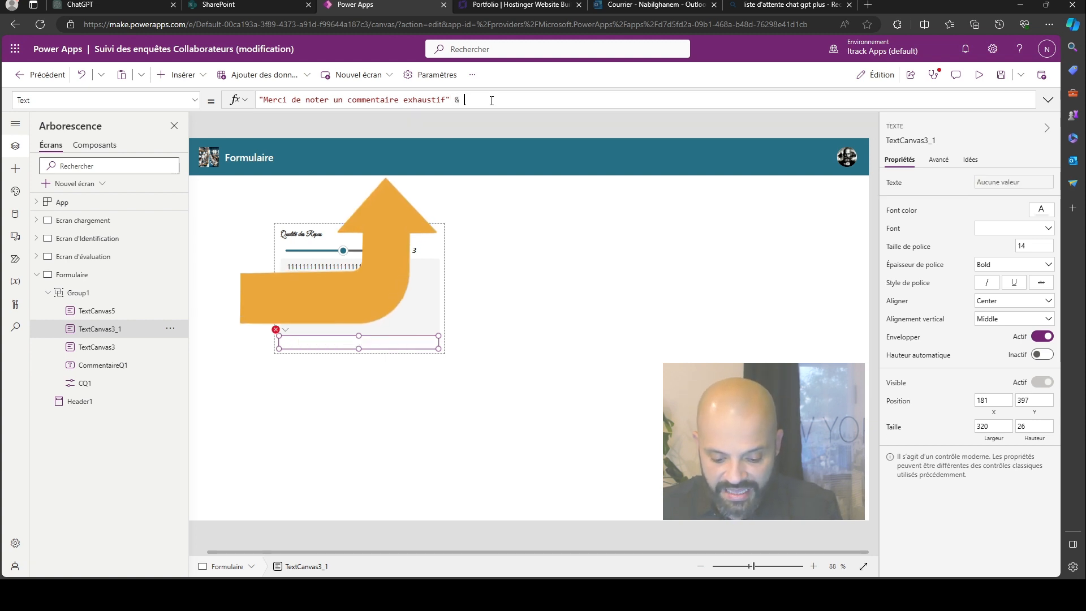
type("& Ch")
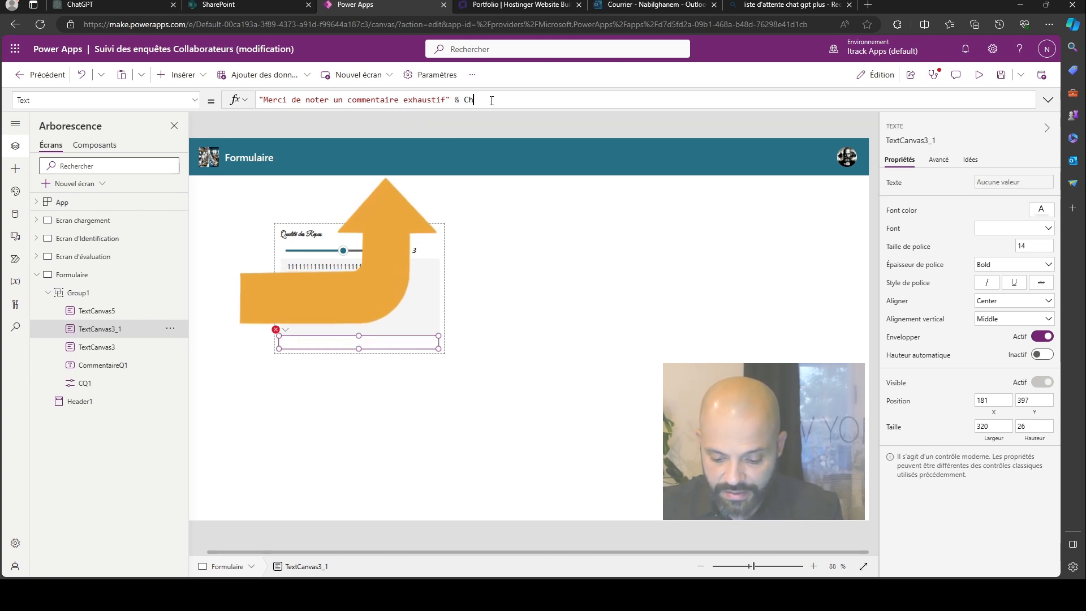
type("ar(")
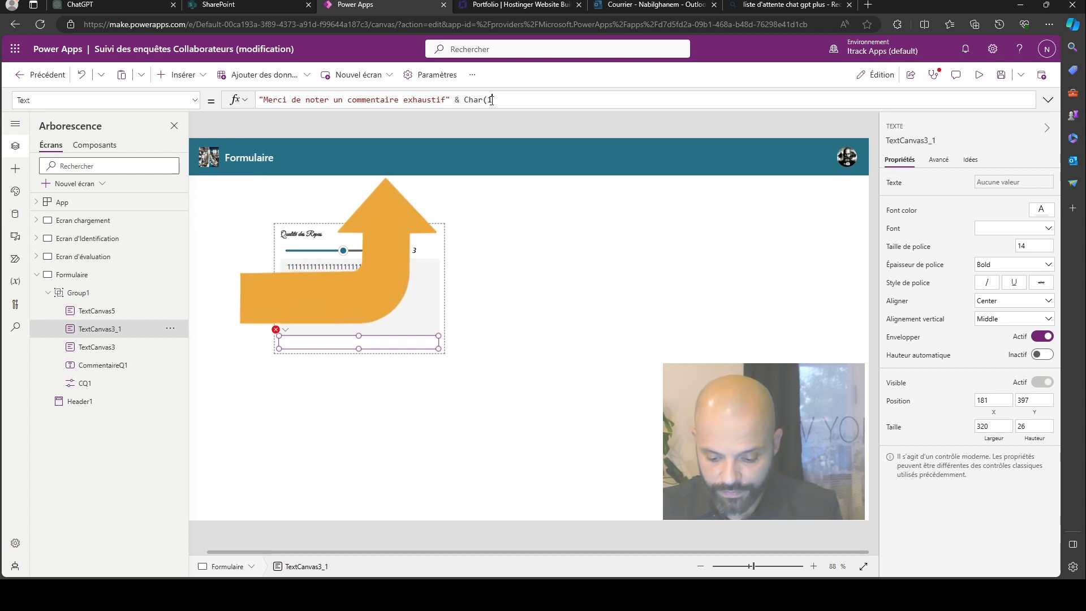
type("10)")
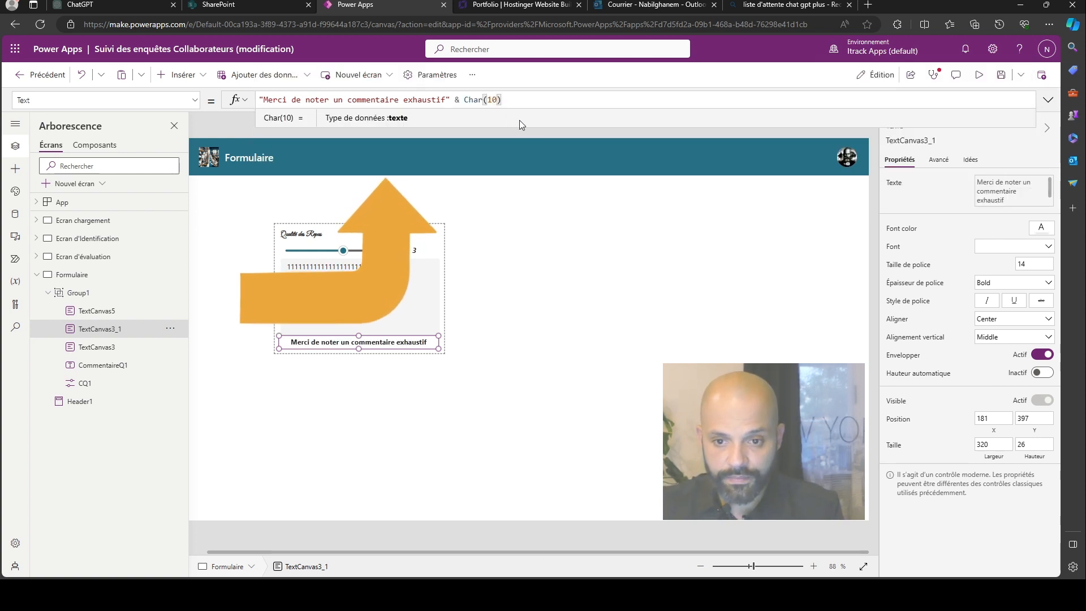
- Append & "Nbre de Caractères restants : " to the reminder label's Text formula
type(" & ")
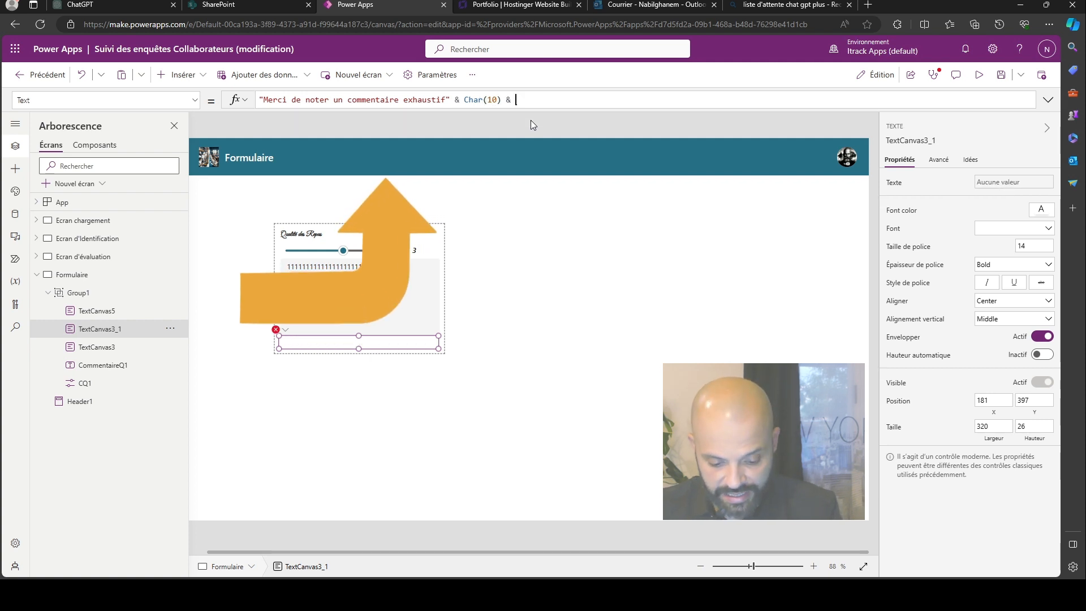
type("\"")
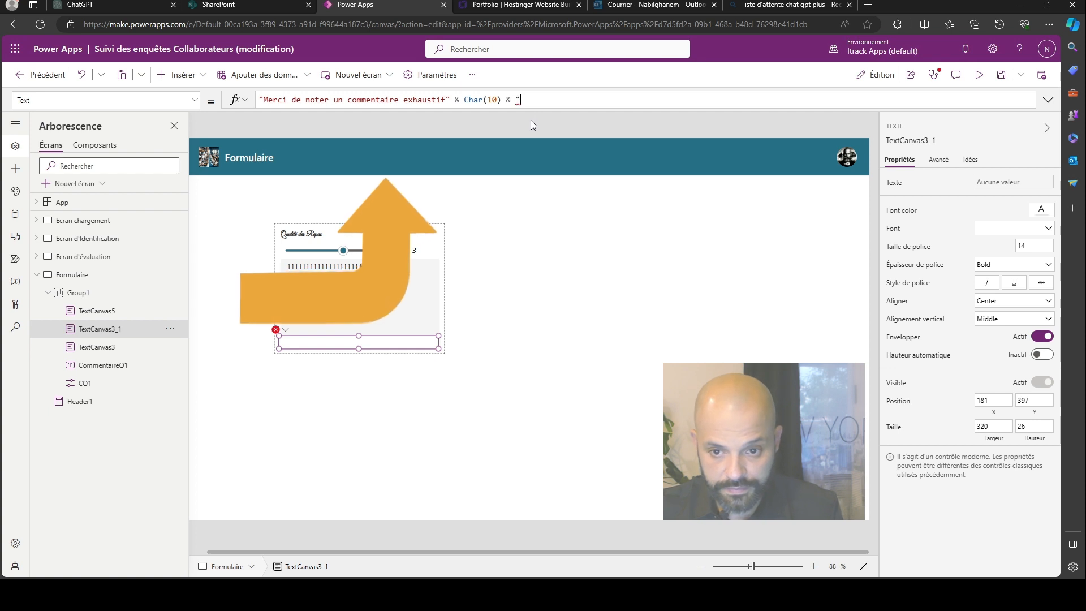
type("Nbre de ")
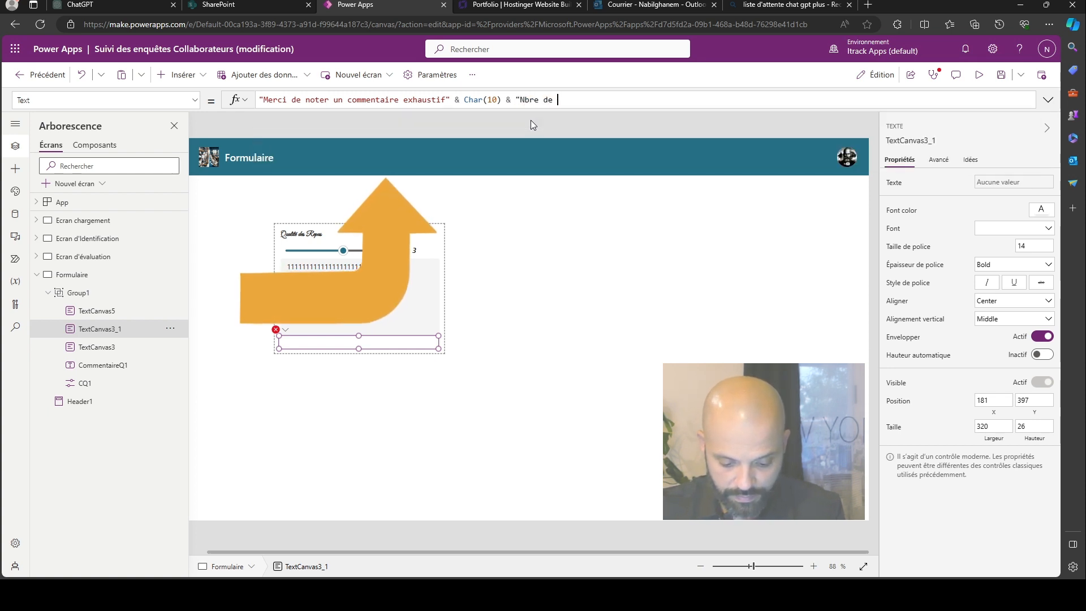
type("Caractère")
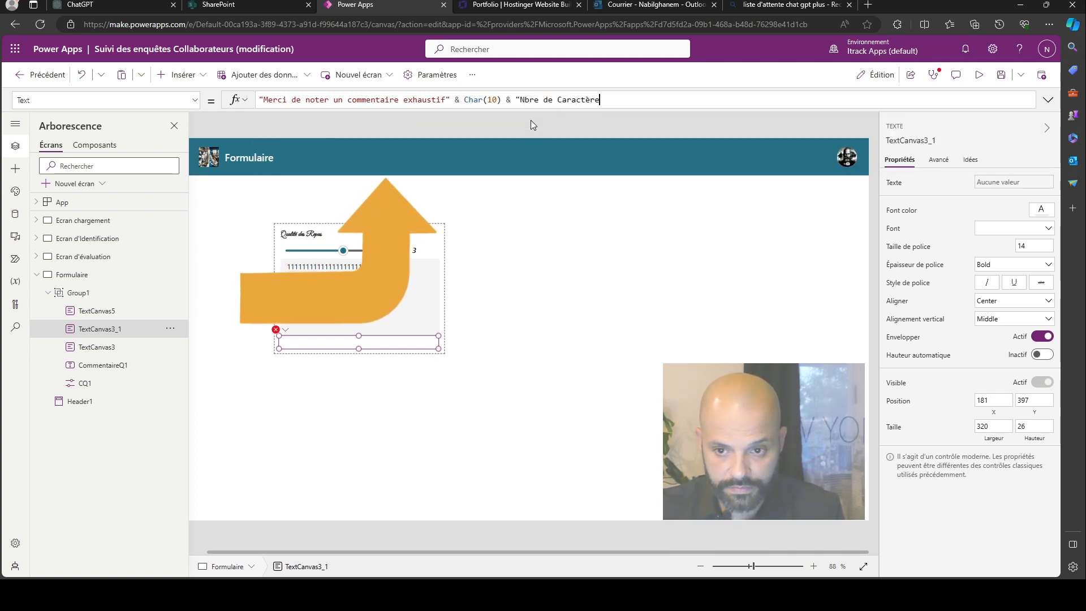
type("s res")
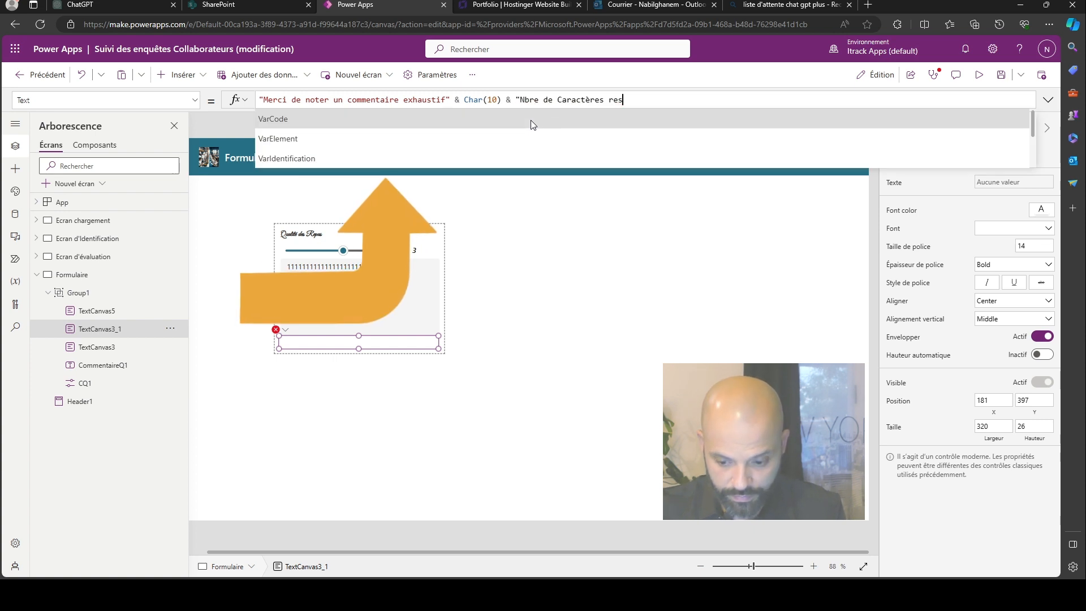
type("tants ")
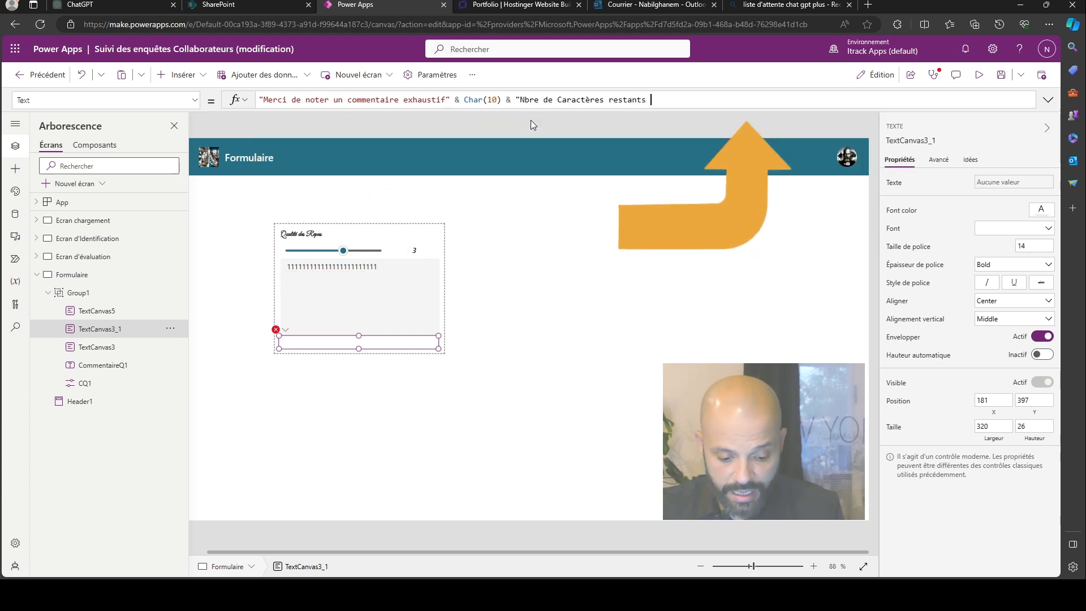
type(": \"")
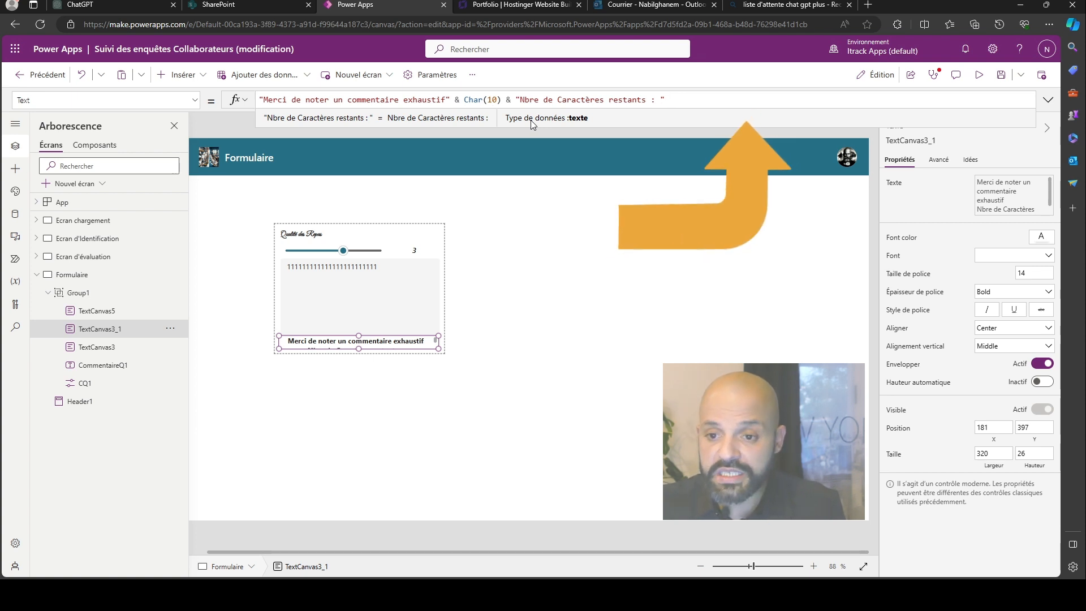
- Extend the reminder's Text formula with the remaining-character calculation & 50- Len(CommentaireQ1.Value)
type("& 50")
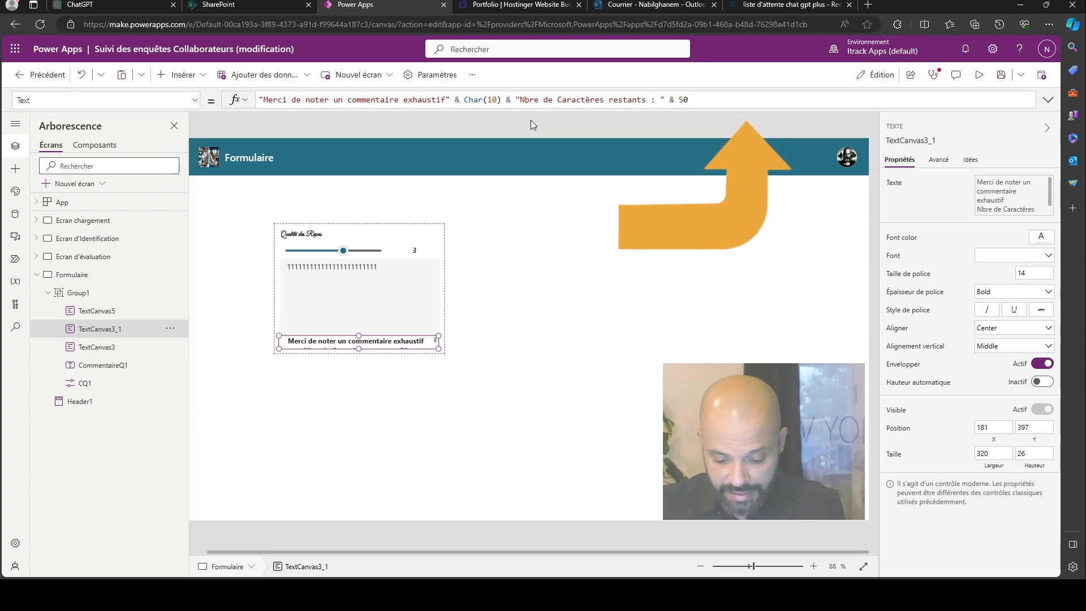
type("- Le")
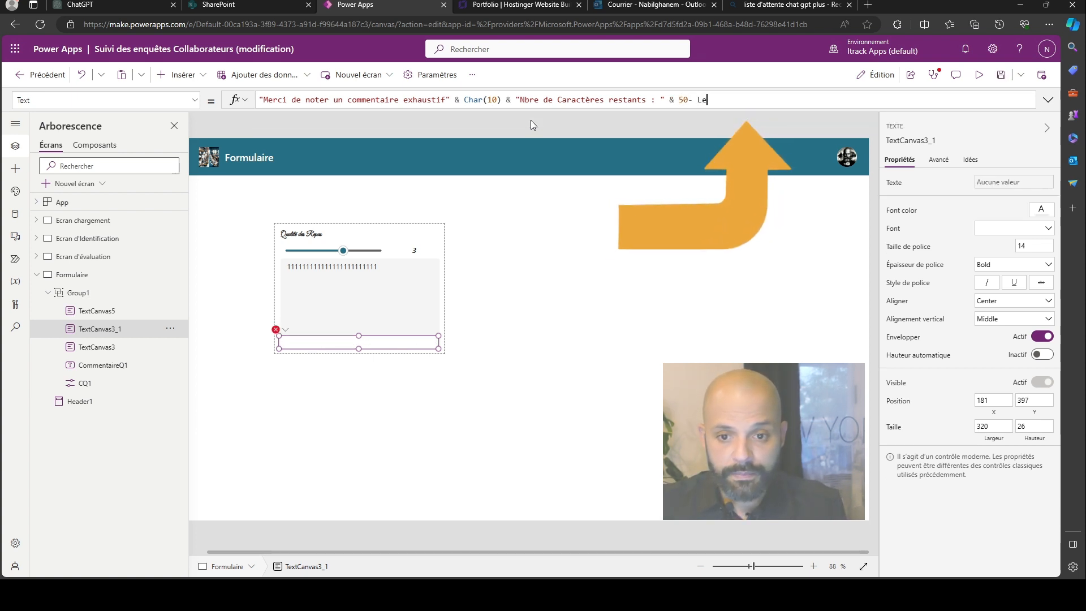
type("n(")
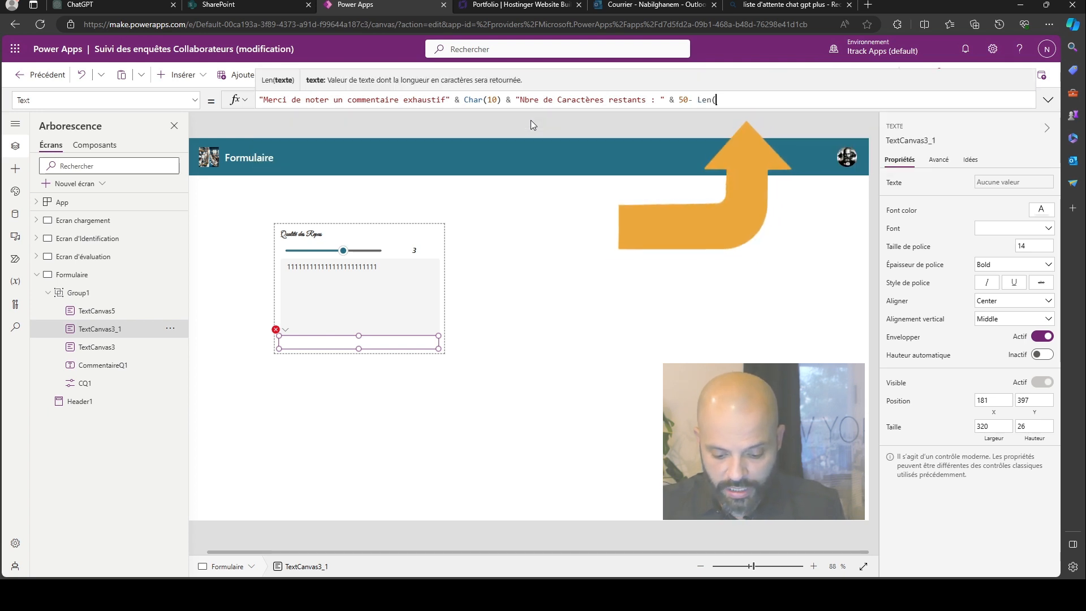
type("Comm")
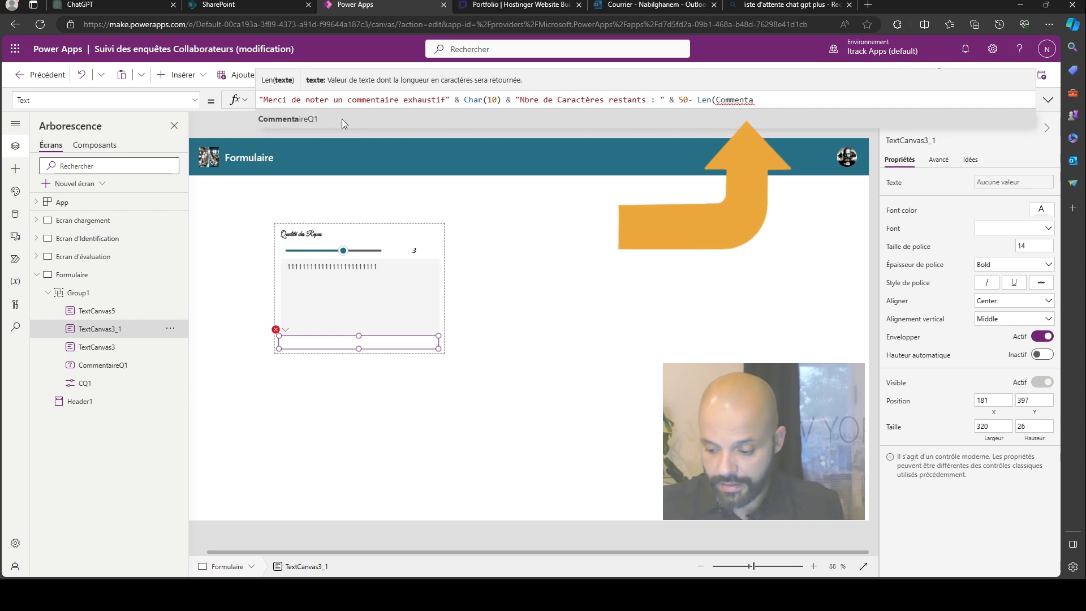
type("enta")
left_click(322, 118)
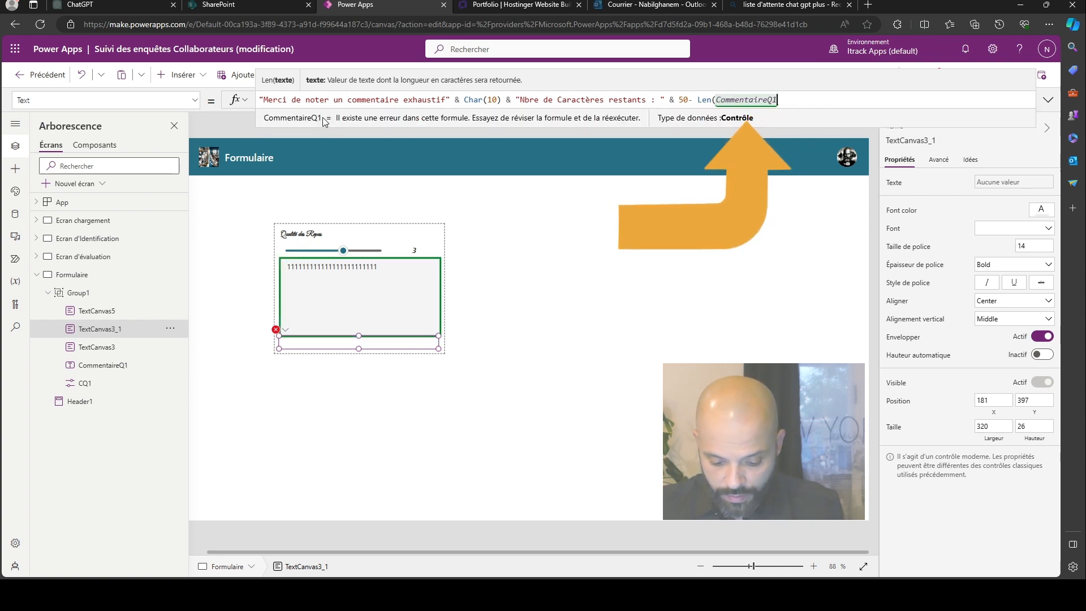
type(".V")
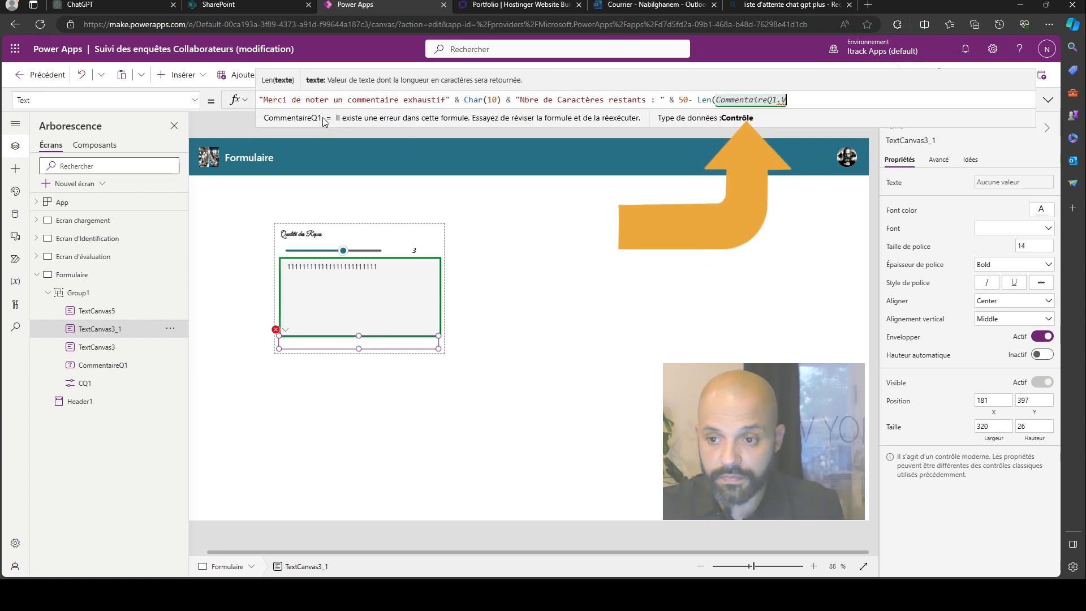
type("alue)")
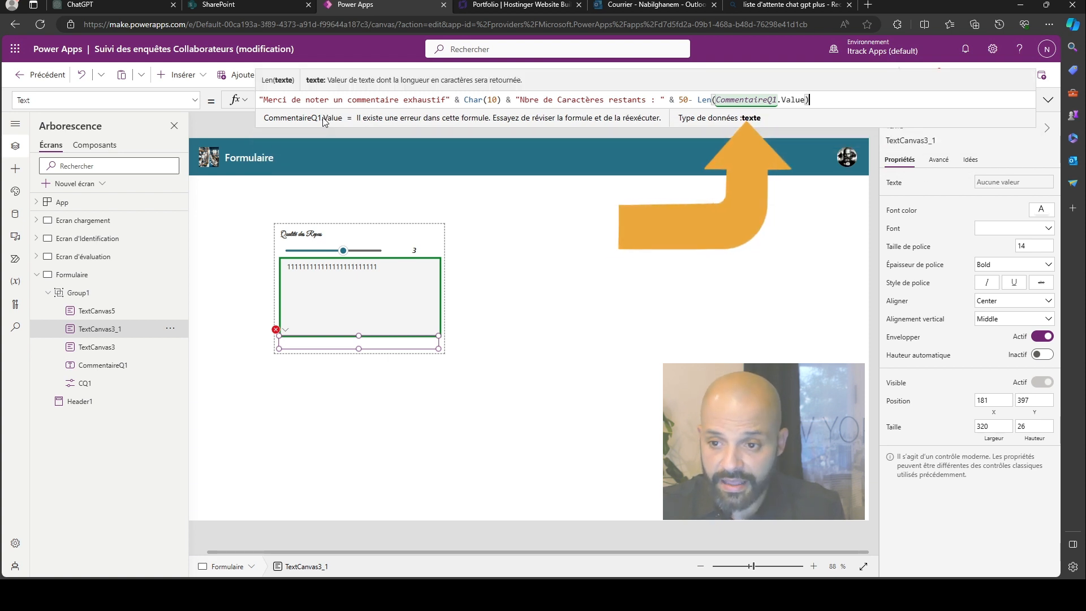
- Finish the reminder's Text formula with the suffix & "Caractères"
type(" & ")
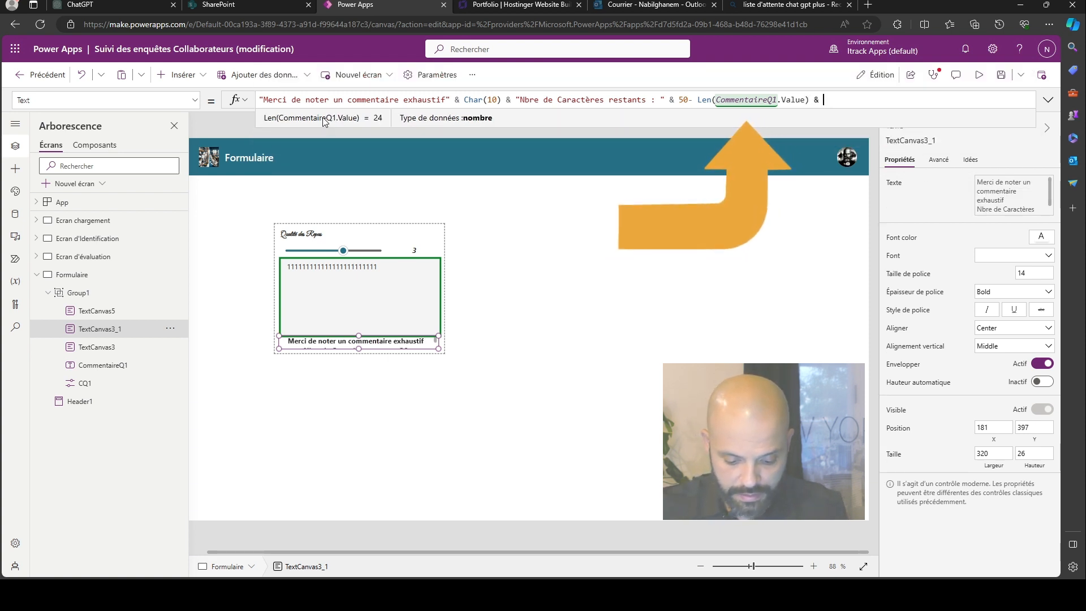
type("\"Carac")
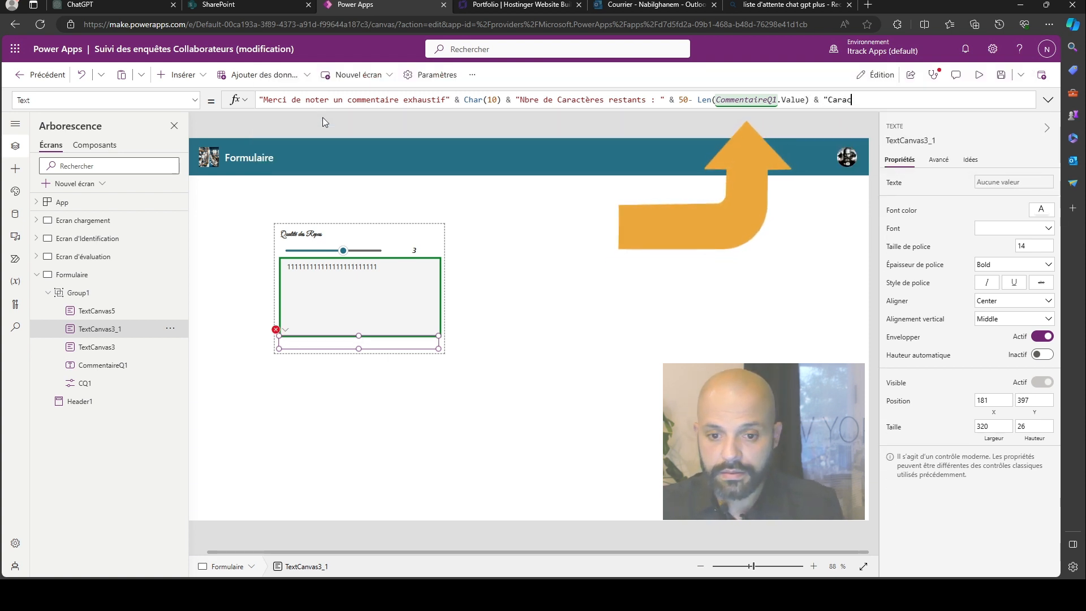
type("té")
type("res")
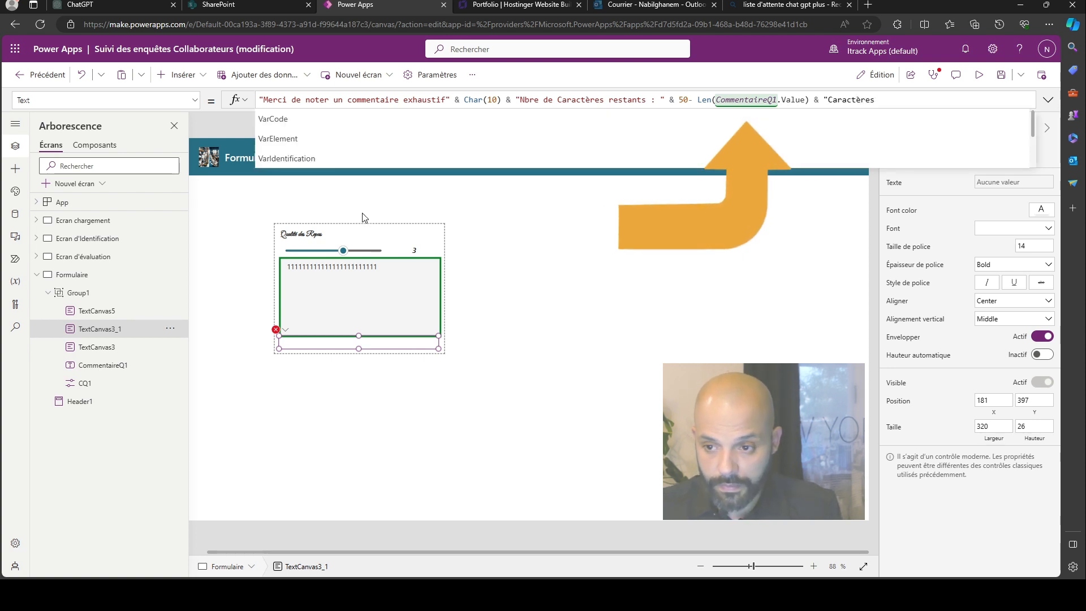
type("\"")
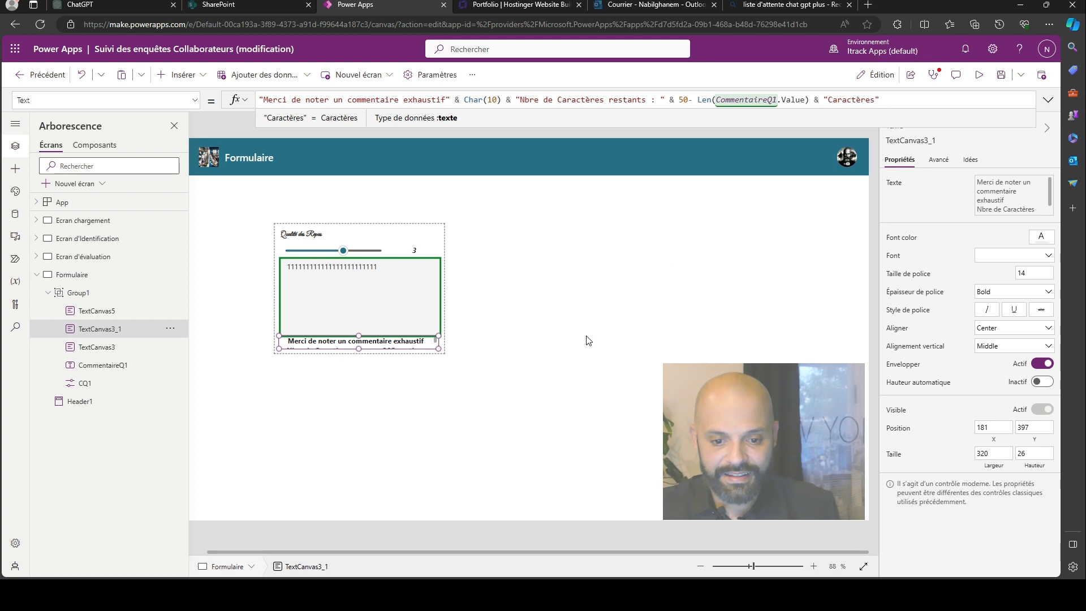
- Shorten the comment box in the Qualité des Repas group to height 137 and stretch the reminder label beneath it to height 71
left_click(518, 284)
left_click(355, 352)
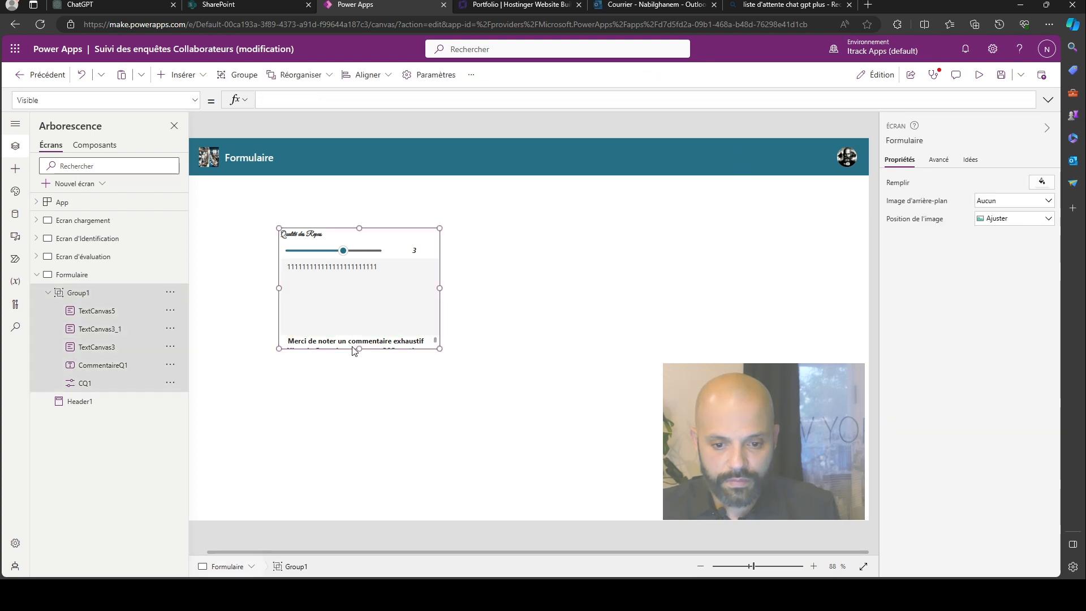
left_click_drag(358, 350, 360, 329)
left_click(361, 336)
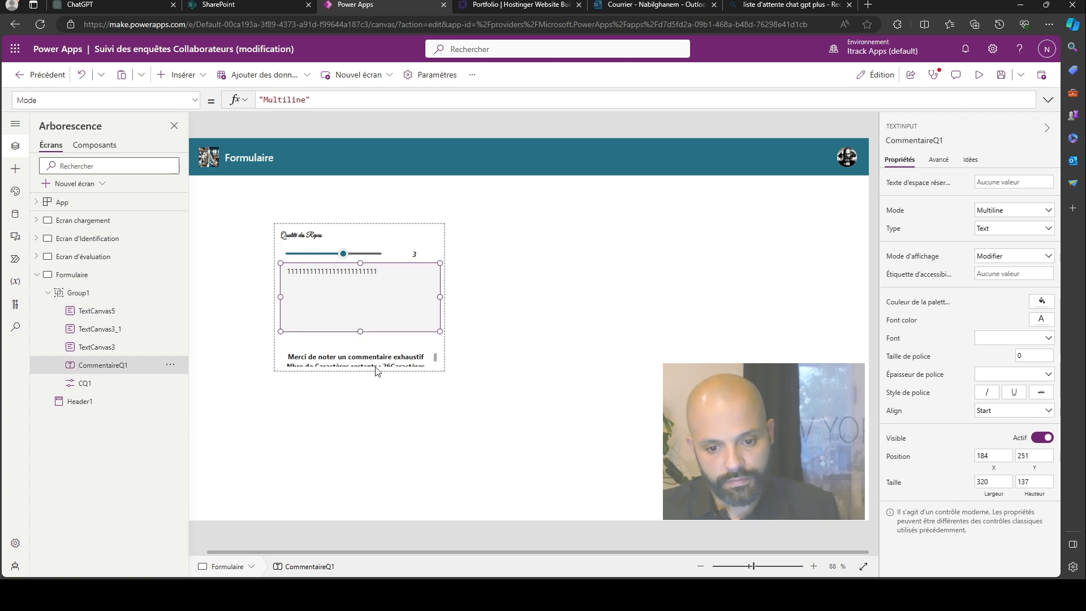
left_click(378, 368)
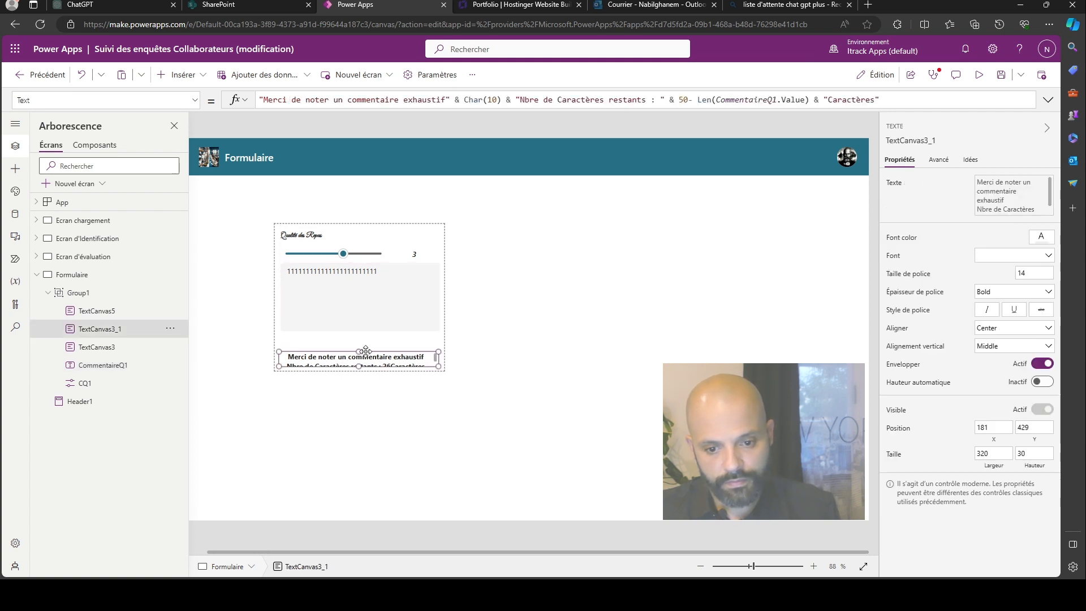
left_click_drag(360, 350, 360, 332)
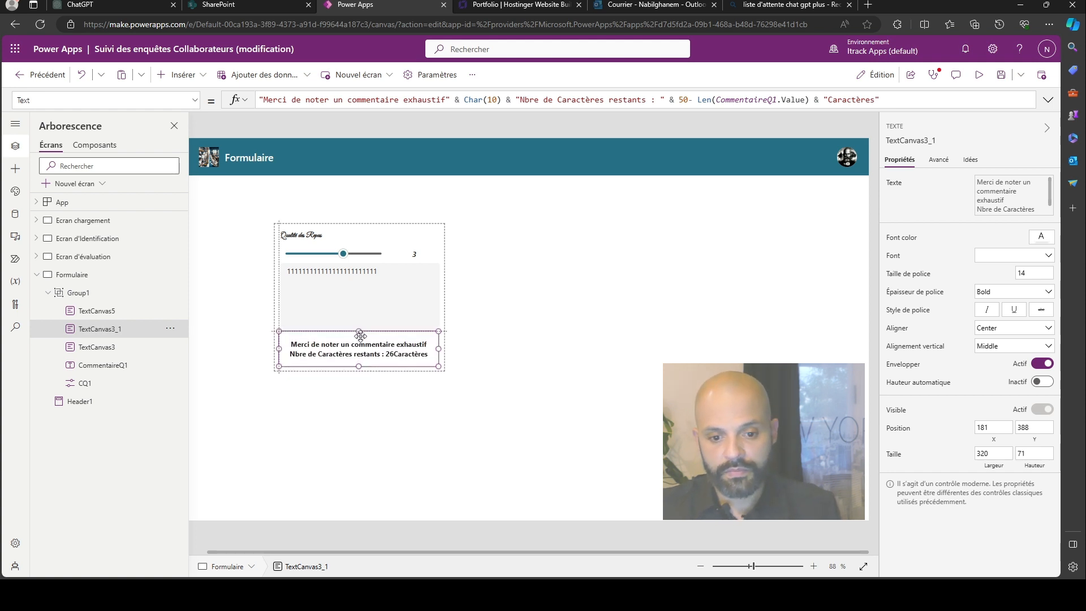
- Add a leading space to the "Caractères" suffix in the reminder label's Text formula
left_click(478, 369)
left_click(431, 363)
left_click(432, 364)
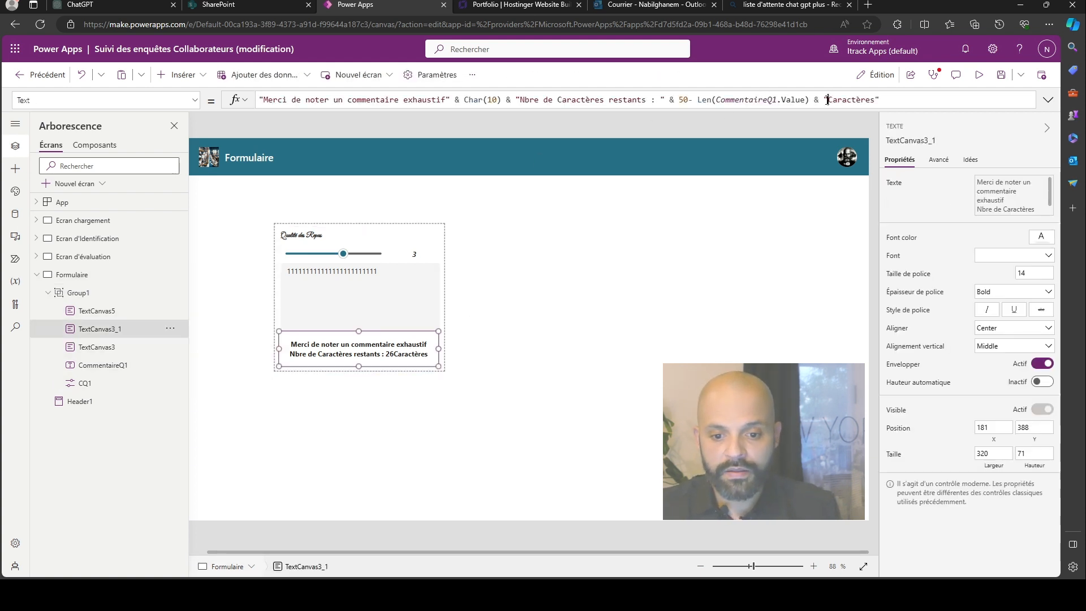
left_click(508, 356)
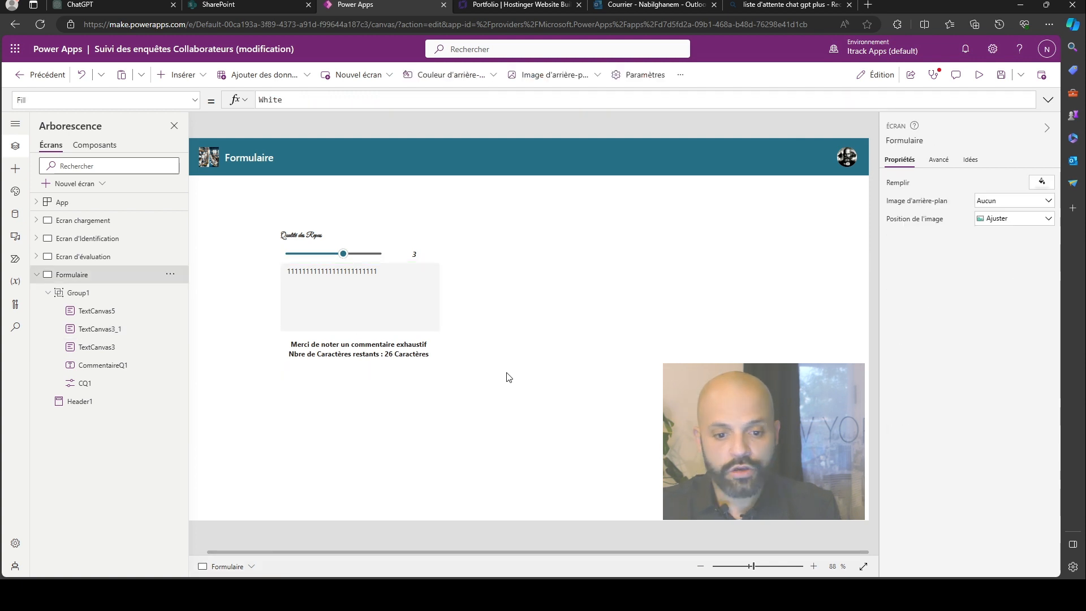
- Preview the app and test the reminder by filling the comment box with 1s beyond 50 characters, then close the preview
left_click(979, 75)
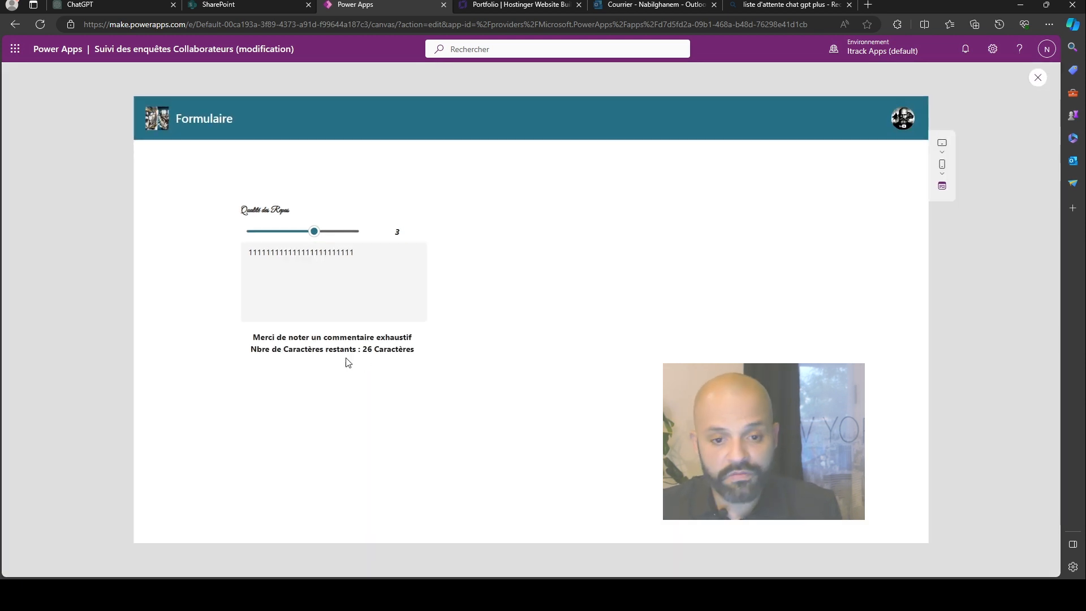
left_click(371, 256)
type("111")
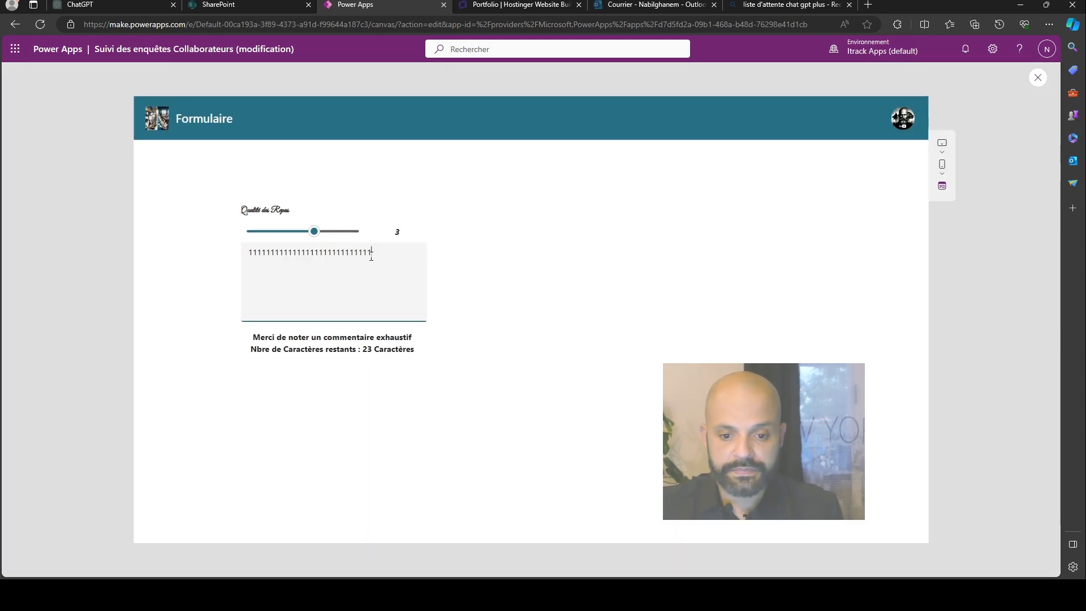
type("111111111111111111111111111111111111111111111111111111111111111")
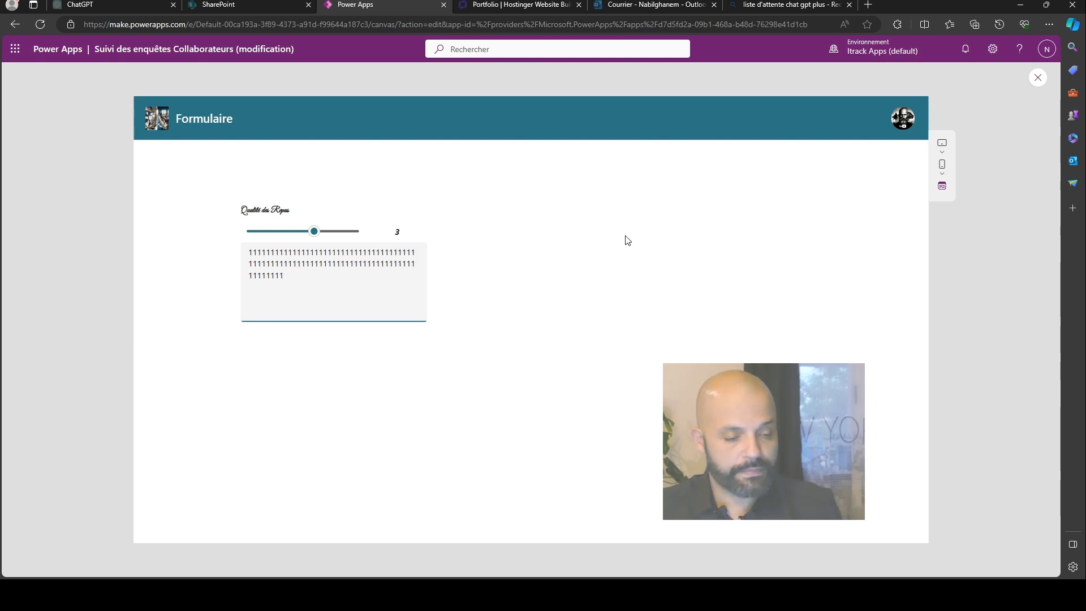
left_click(627, 240)
left_click(1037, 78)
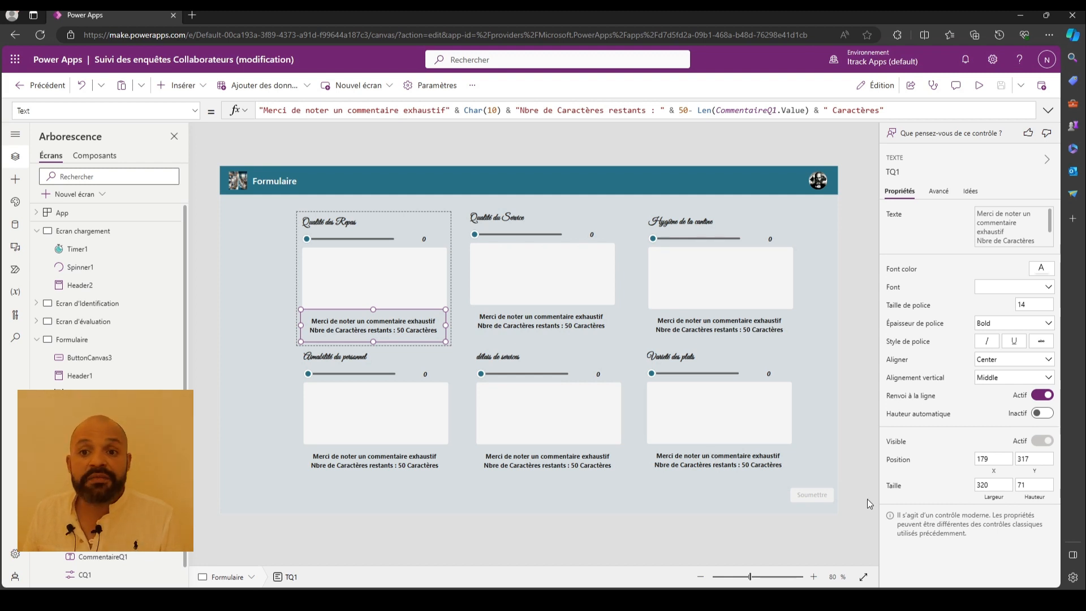
- Cover the Formulaire screen below the header with a classic rectangle at X 0, Y 63, sized 1366 by 705 and filled black
left_click(810, 498)
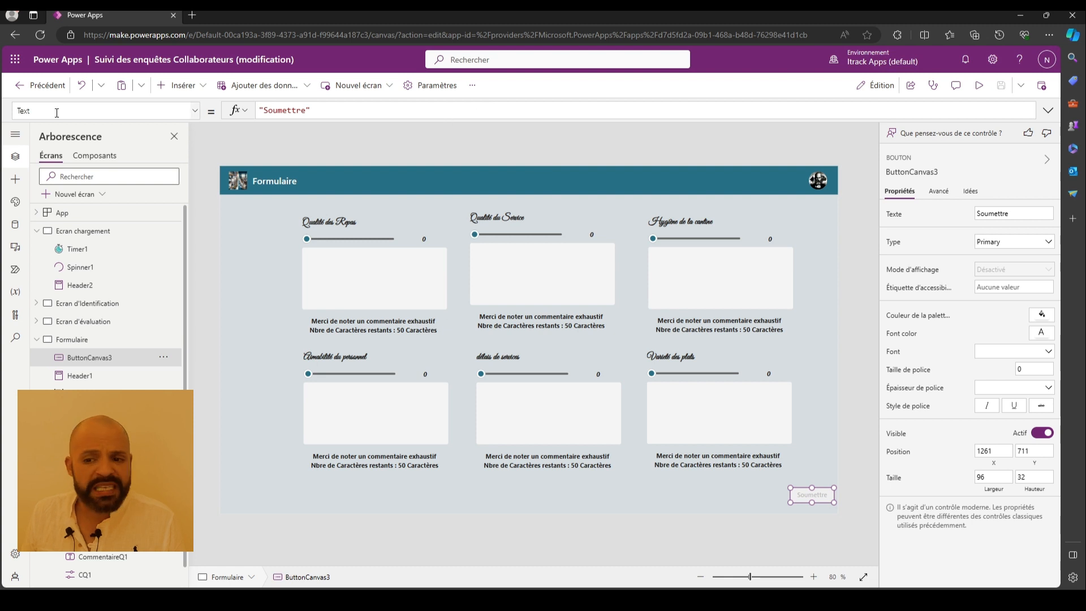
left_click(181, 87)
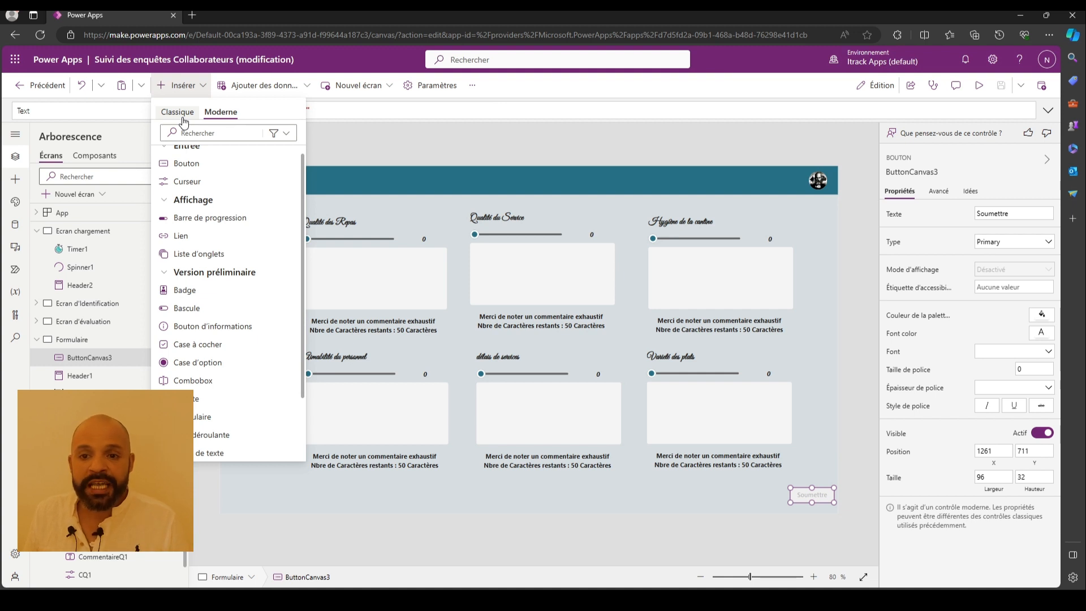
left_click(183, 120)
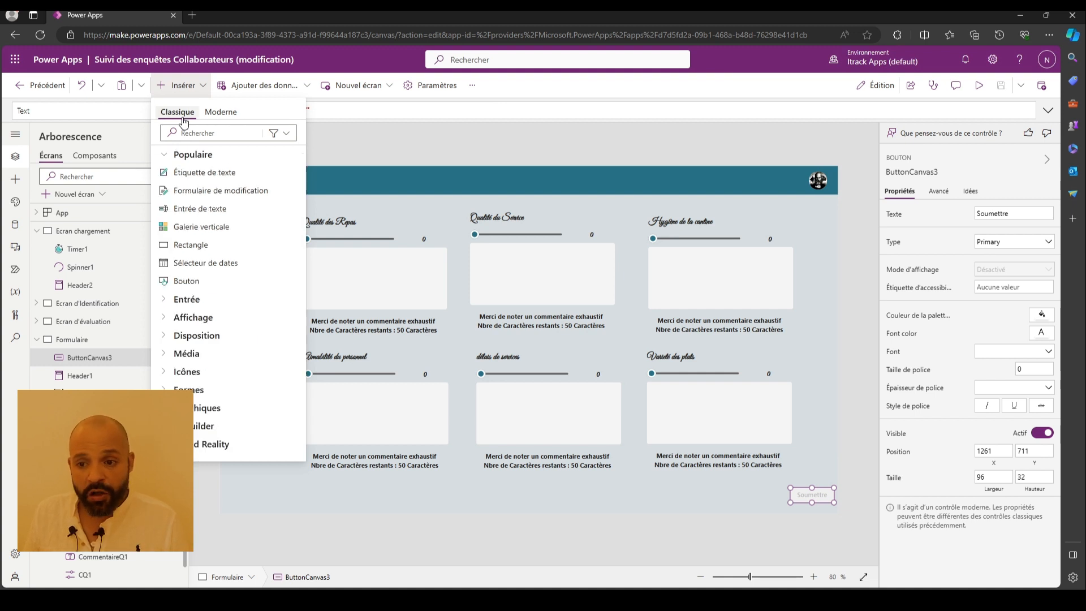
left_click(189, 246)
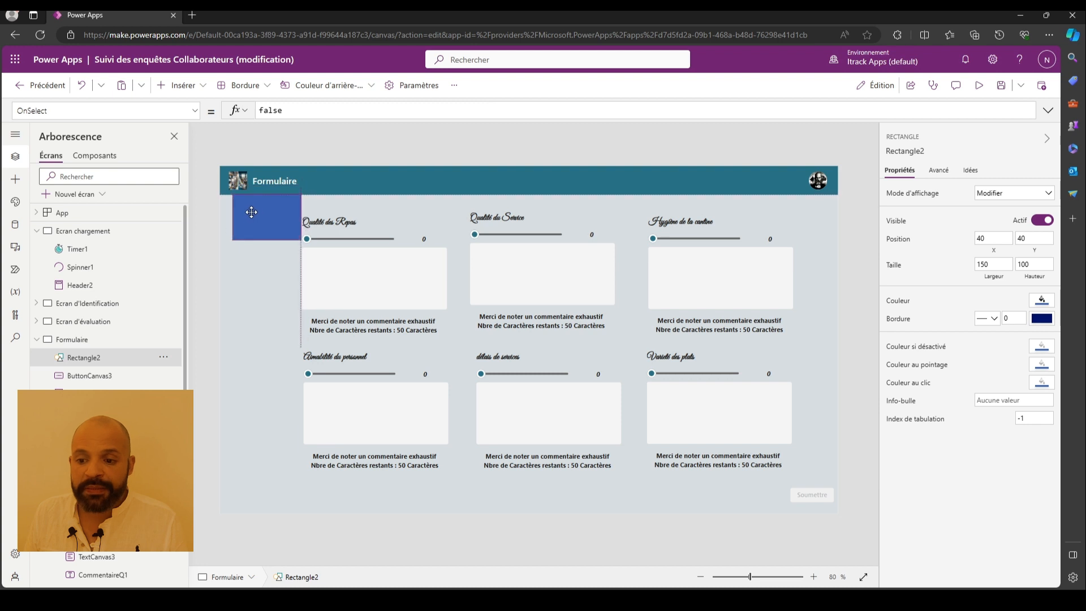
left_click_drag(251, 211, 238, 213)
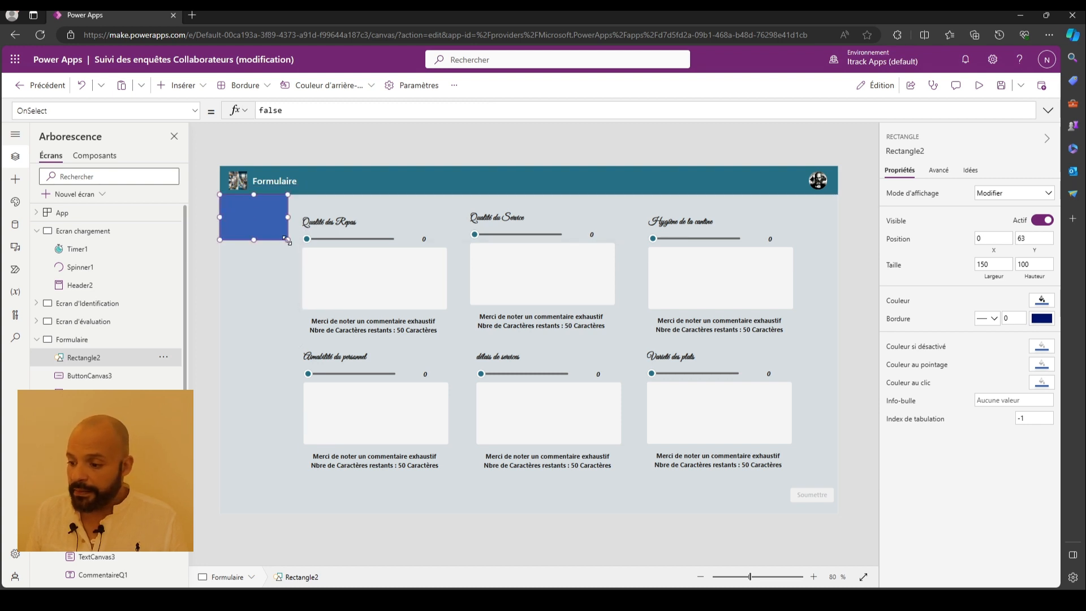
left_click_drag(288, 239, 911, 525)
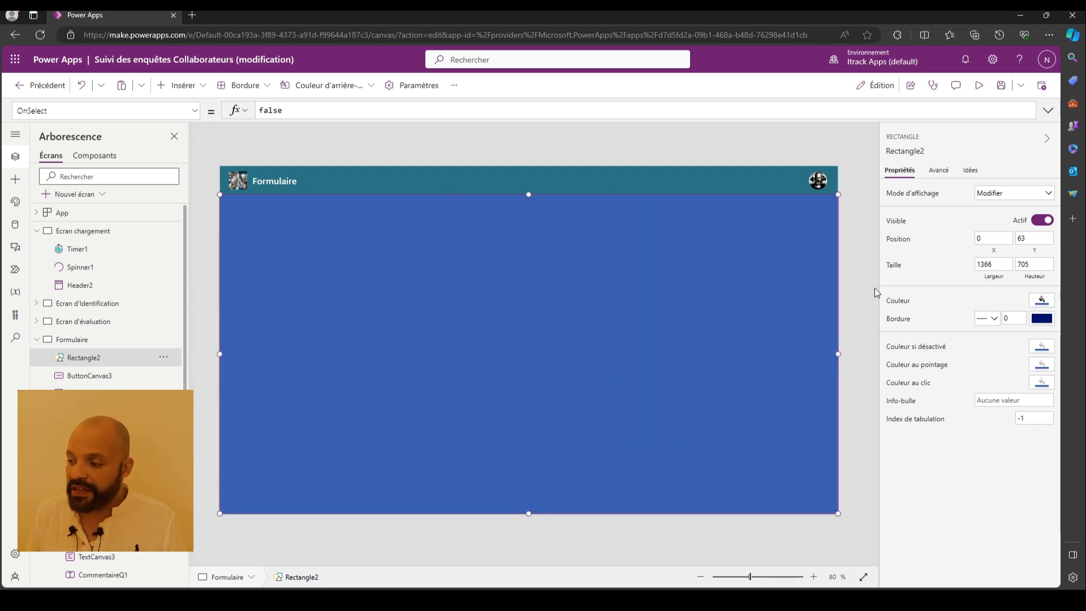
left_click(1041, 300)
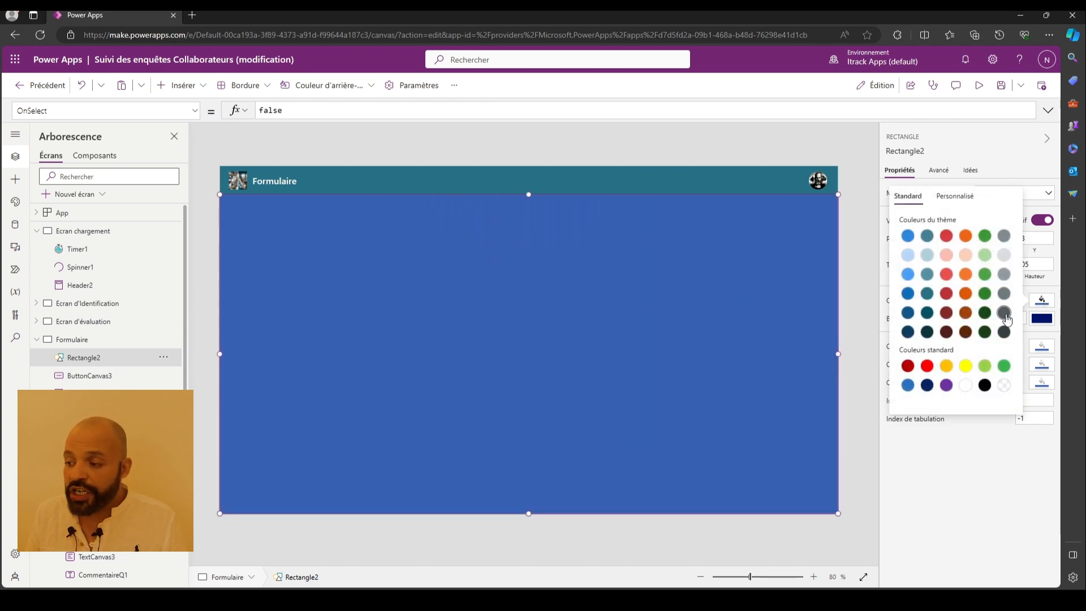
left_click(984, 385)
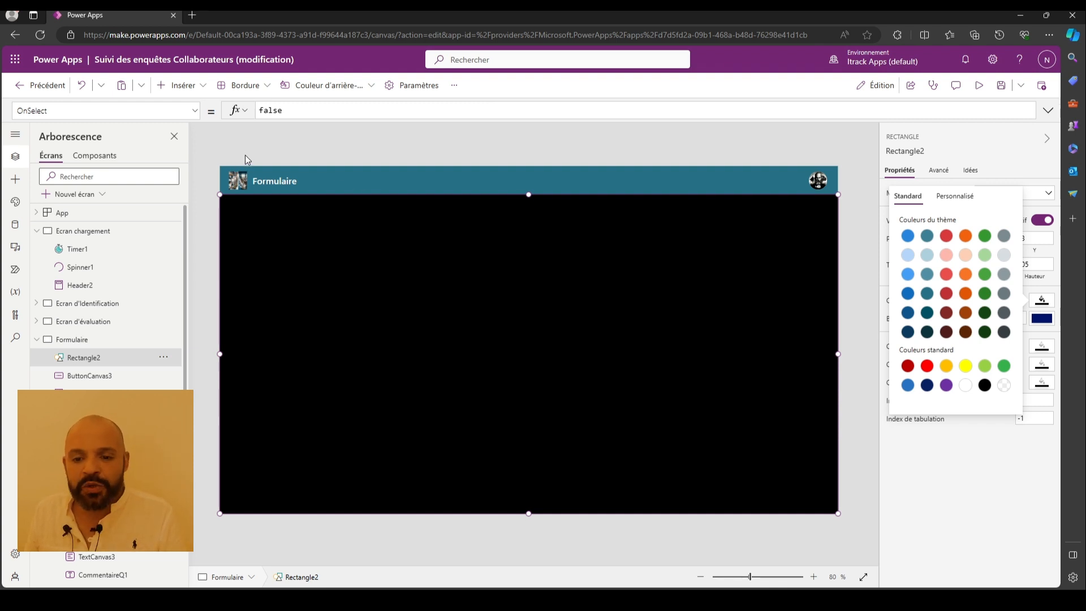
- Edit the alpha value in the black rectangle's RGBA Fill formula, starting it with 0
left_click(193, 114)
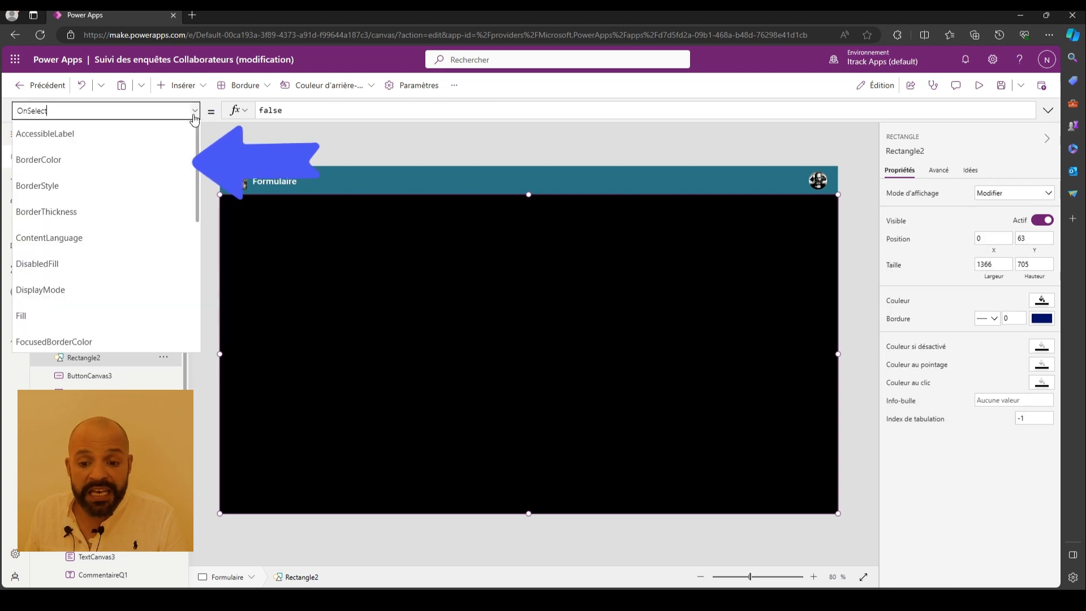
scroll(95, 236, "up", 2)
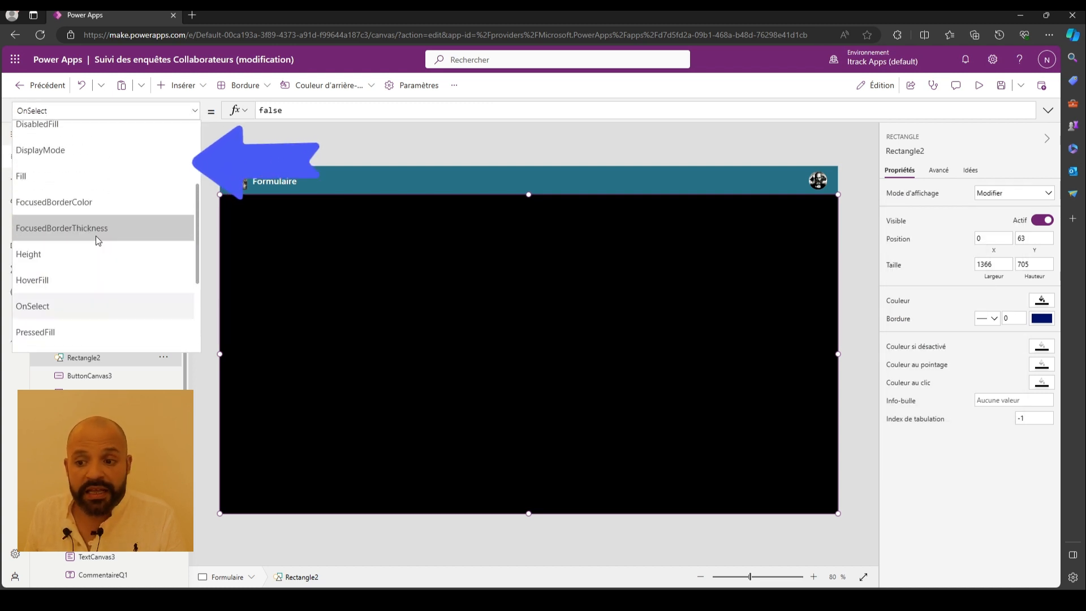
left_click(89, 184)
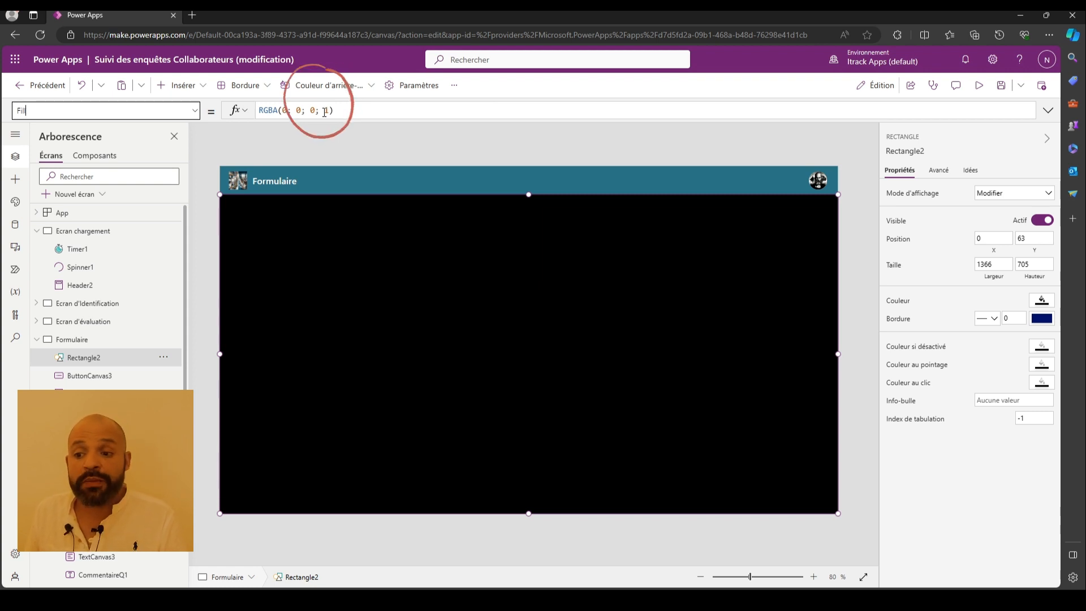
left_click(325, 112)
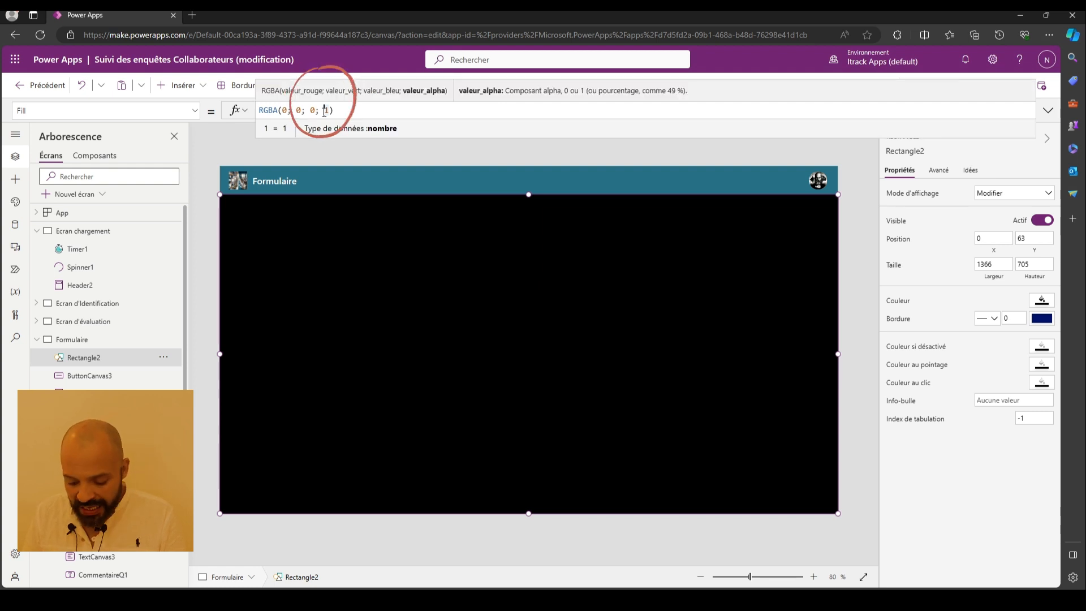
type("0")
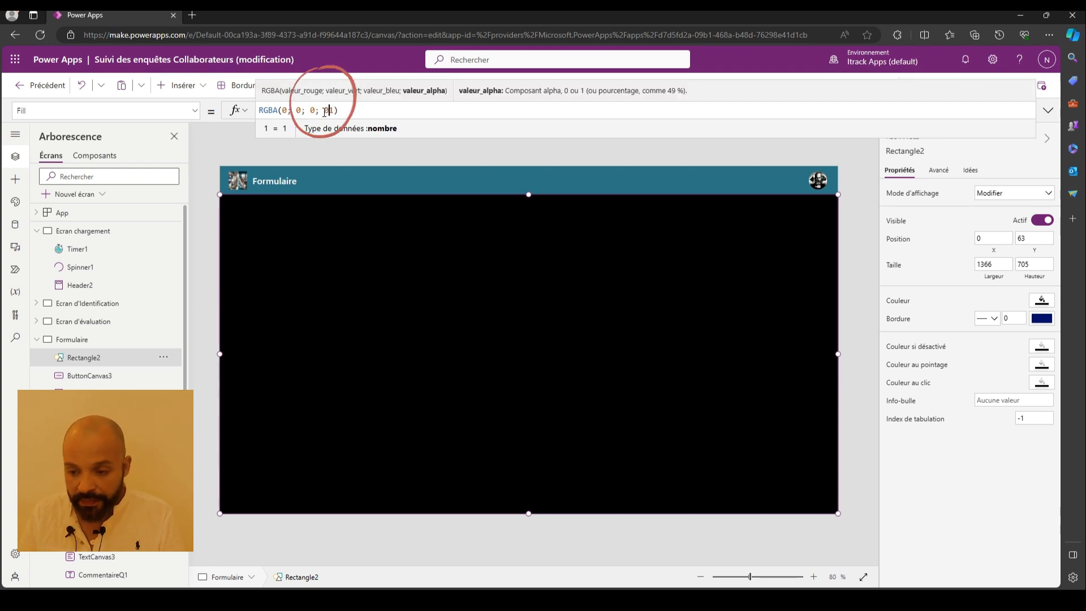
- Make the overlay rectangle's black fill semi-transparent by setting its Fill to RGBA(0; 0; 0; 0,7)
type(".")
key("Delete")
type("7")
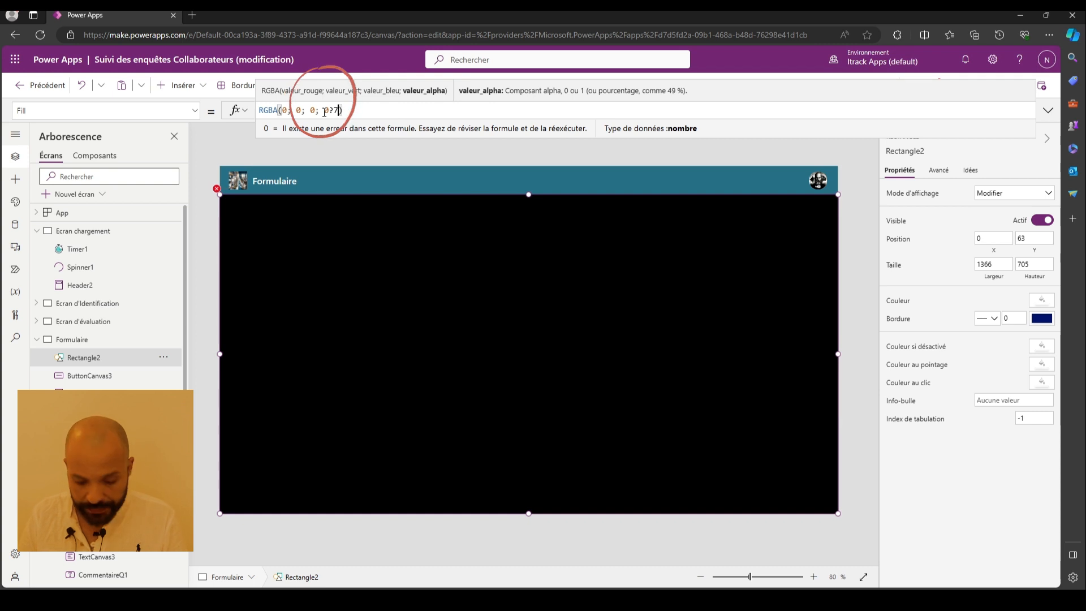
key("BackSpace")
key("BackSpace")
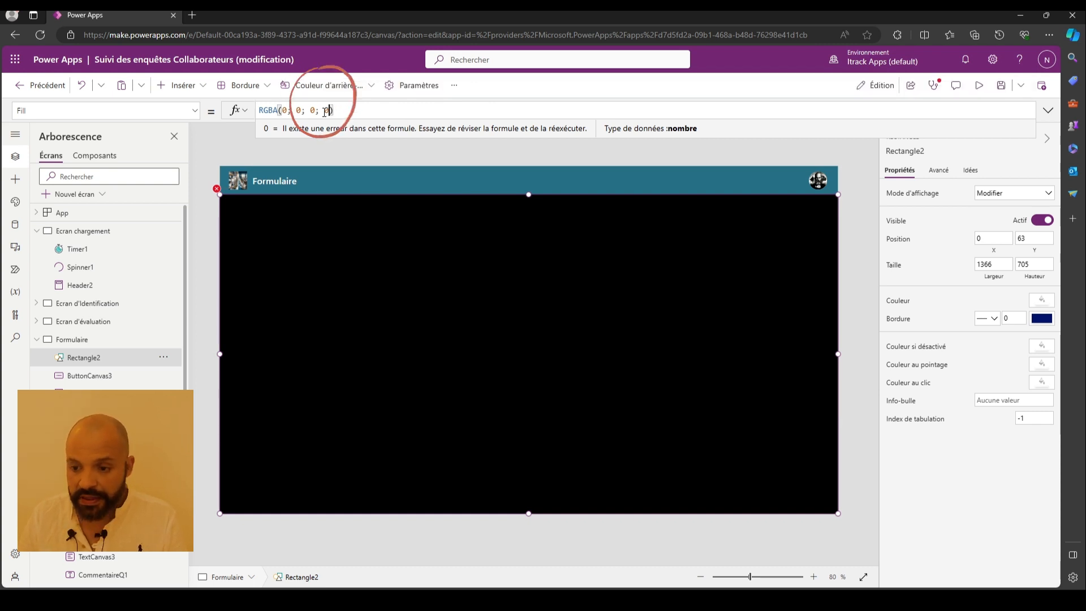
type(",7")
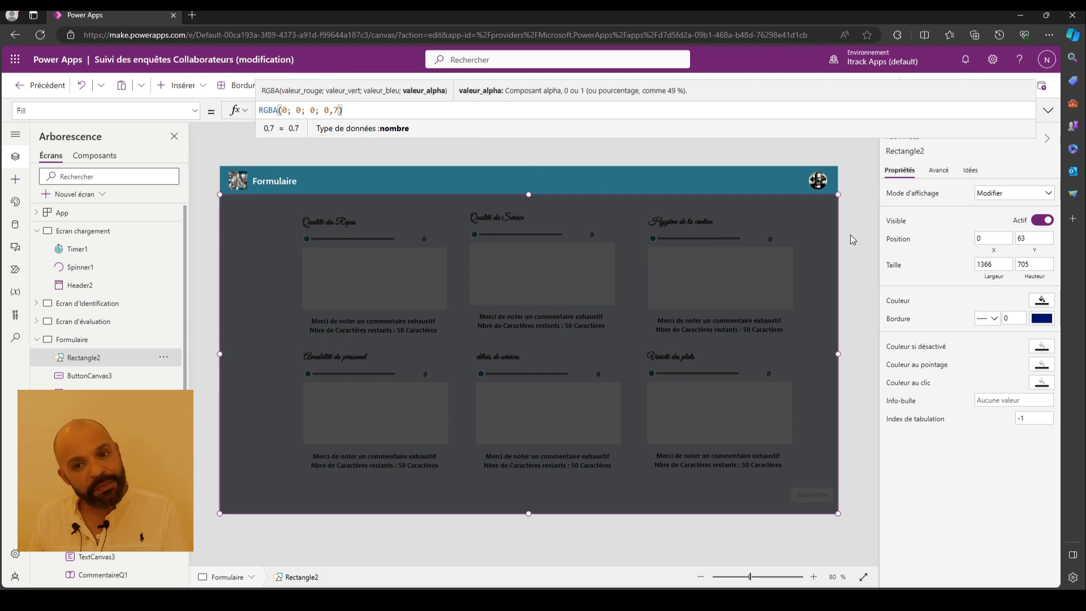
left_click(864, 243)
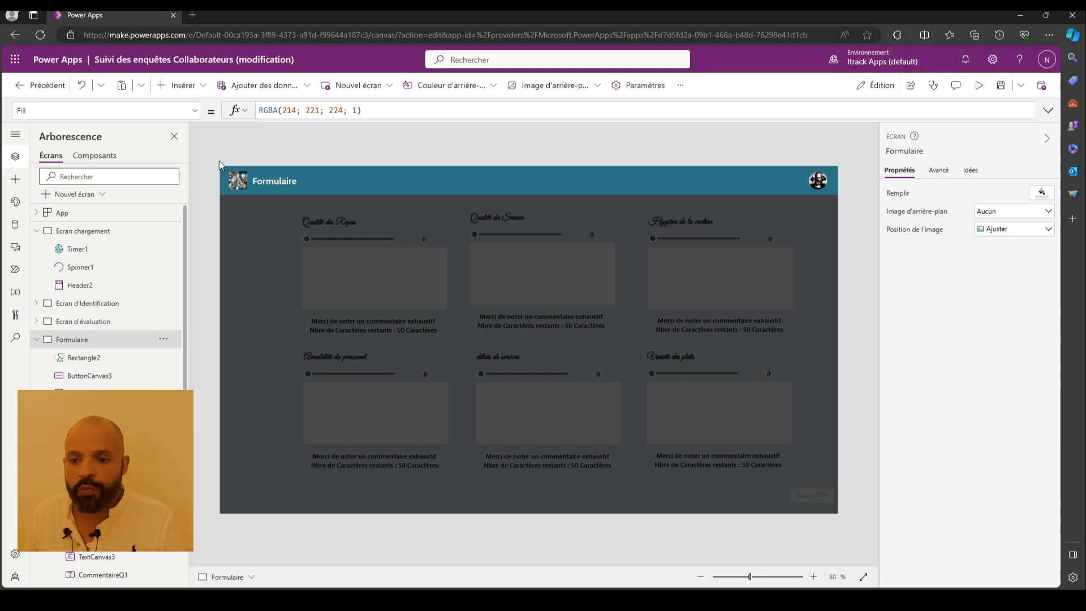
- Insert a classic text label and stretch it across the upper part of the overlay, about 1079 wide by 56 high
left_click(193, 88)
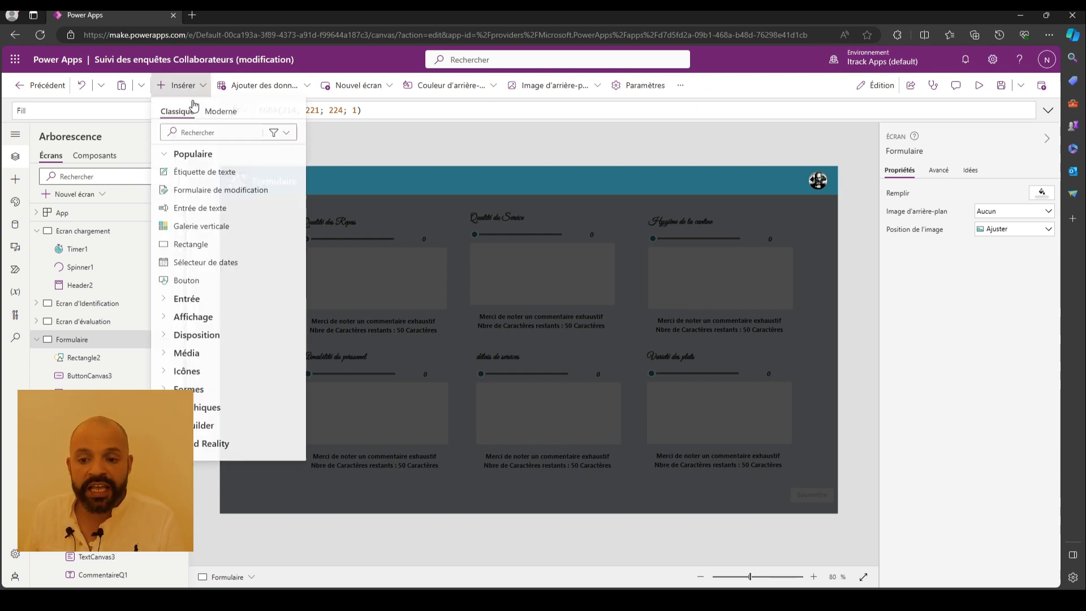
left_click(197, 172)
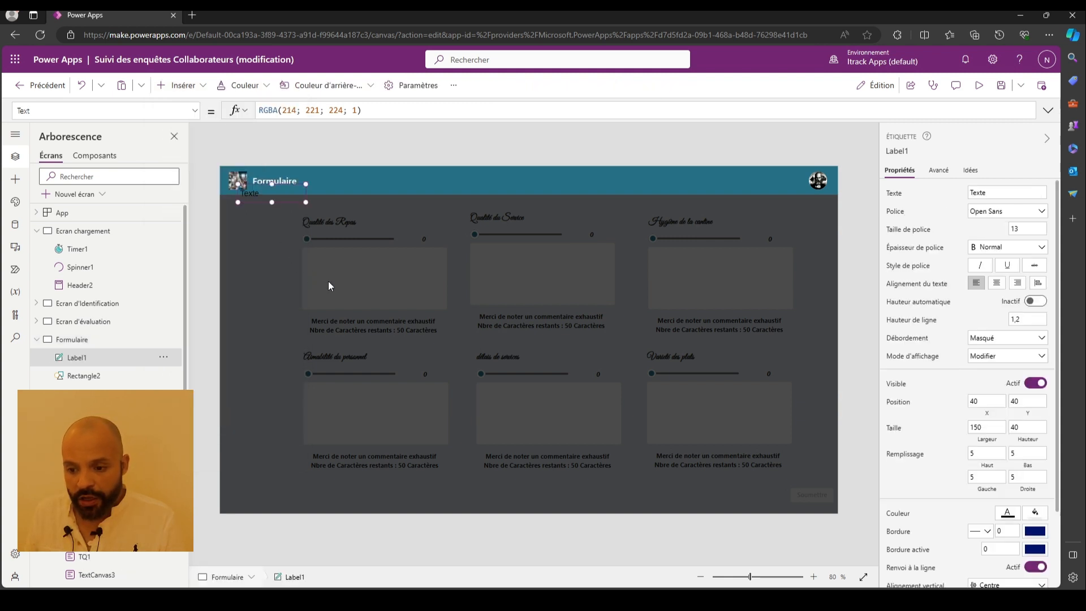
left_click_drag(290, 211, 792, 273)
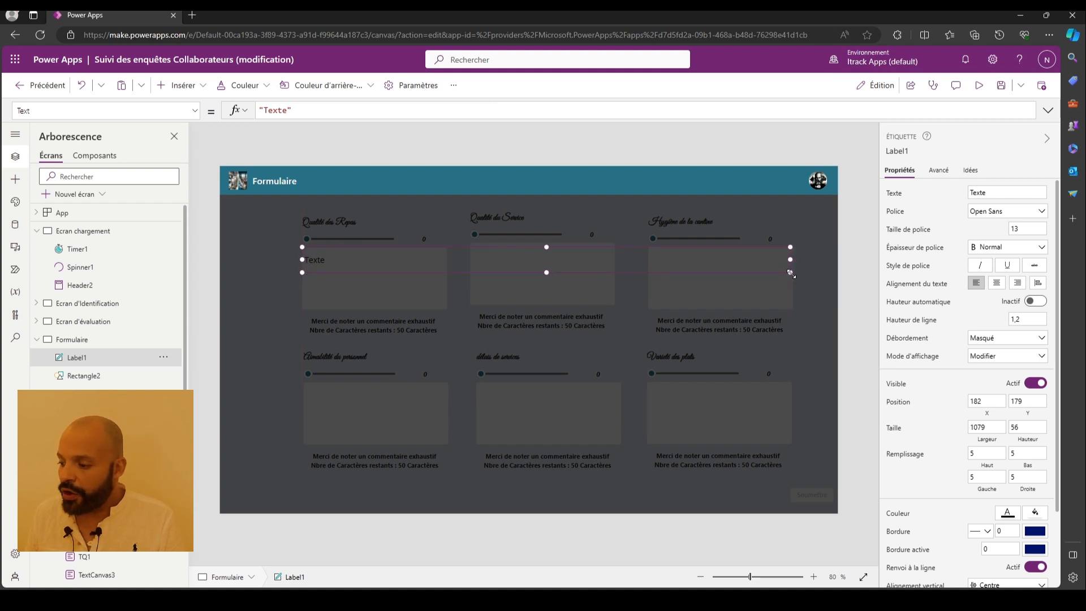
- Give the new label a black background fill and white text
left_click(1036, 515)
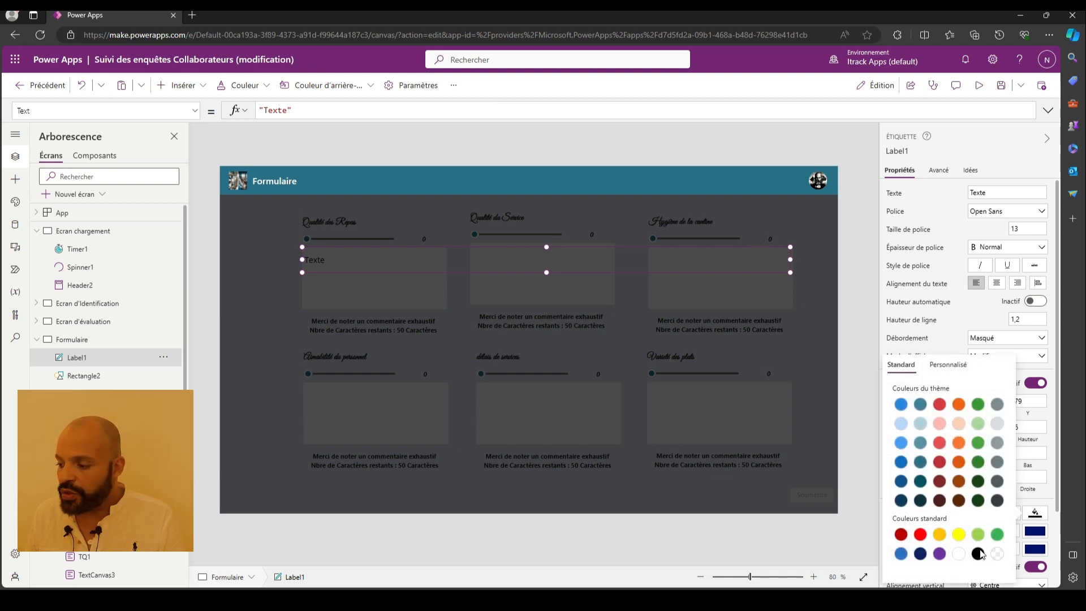
left_click(979, 553)
left_click(1036, 515)
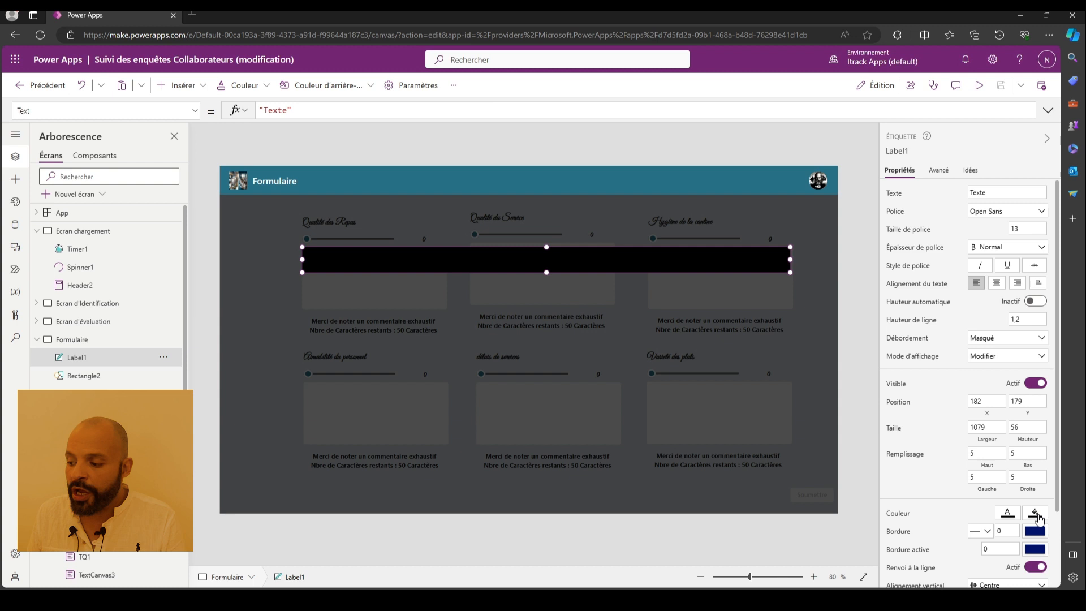
left_click(1007, 523)
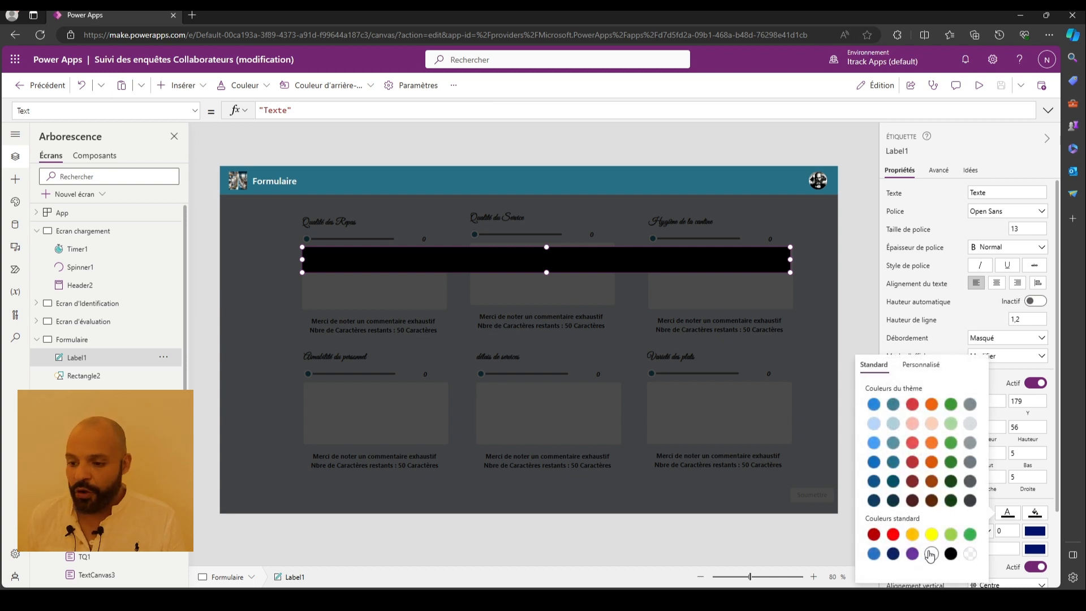
left_click(930, 555)
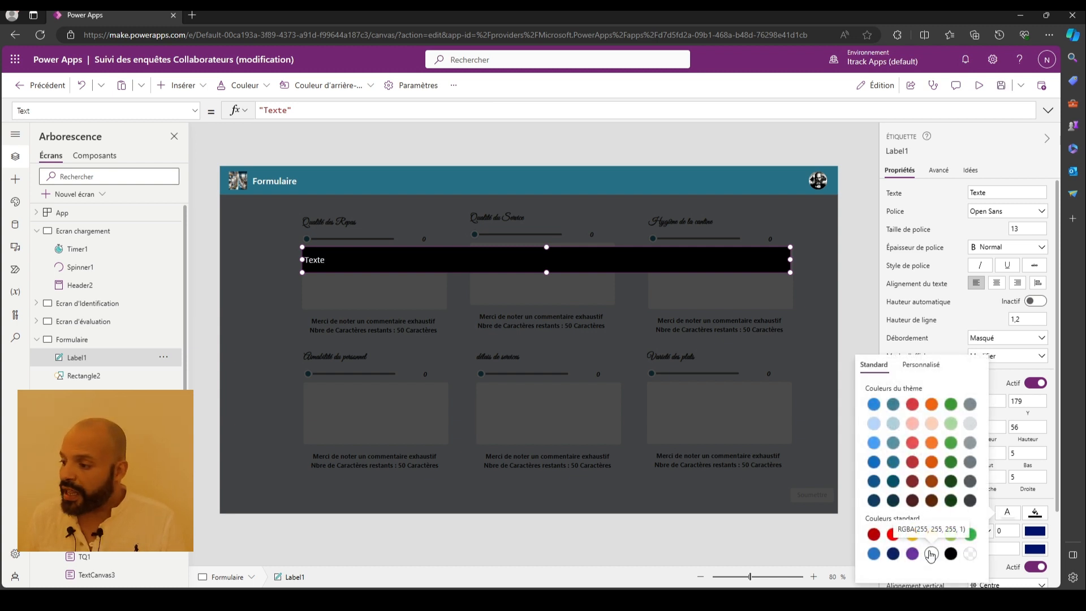
- Center the label's text and format it as italic with the Gras font weight
left_click(1001, 289)
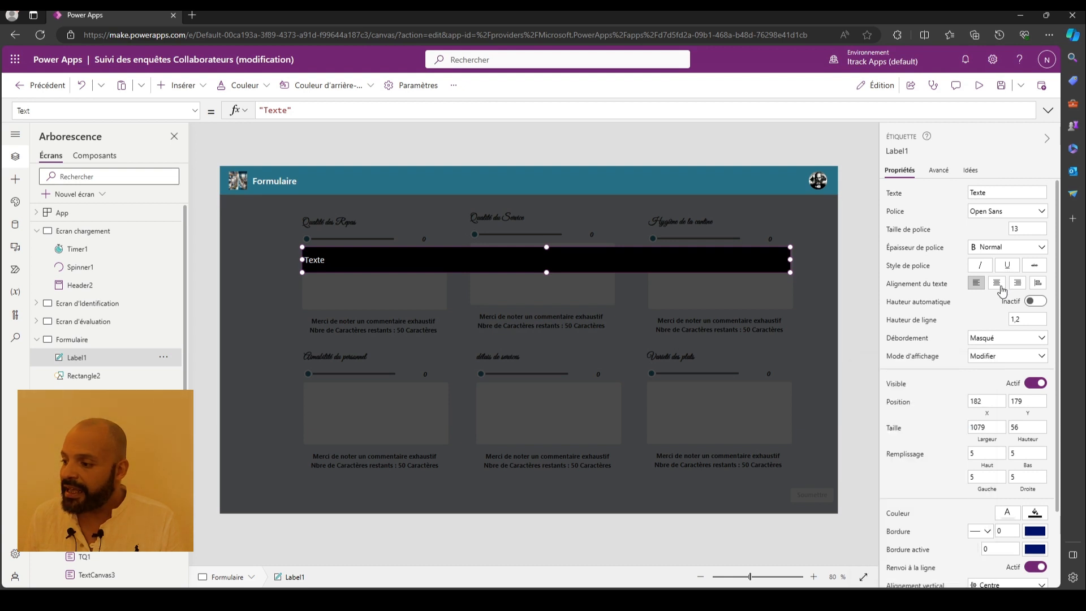
left_click(998, 284)
left_click(981, 265)
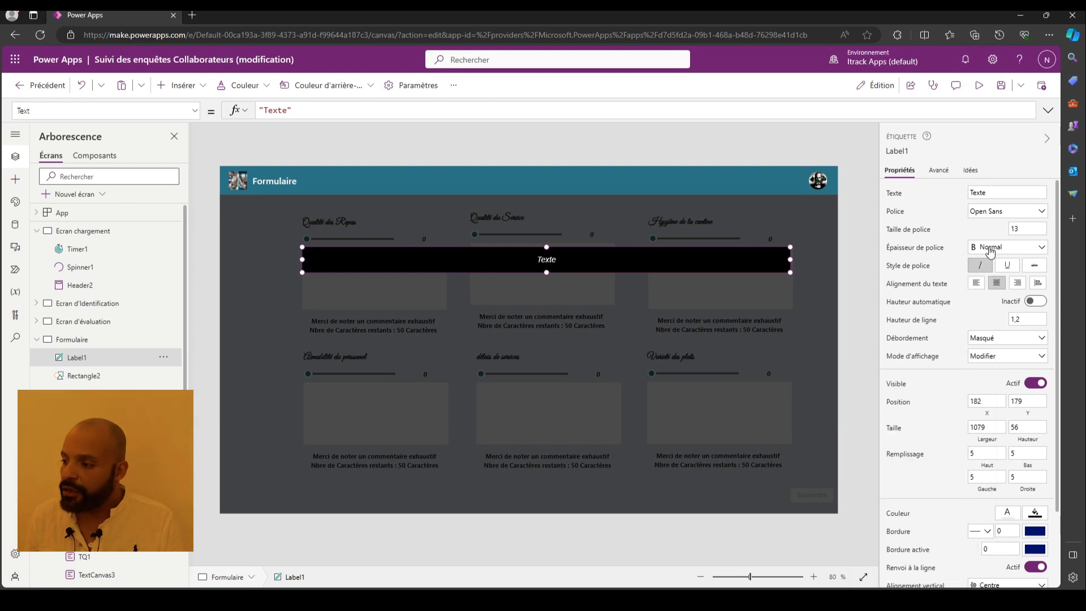
left_click(990, 252)
left_click(991, 260)
- Set the label's font size to 18 and its font to Lato Black
left_click(1024, 229)
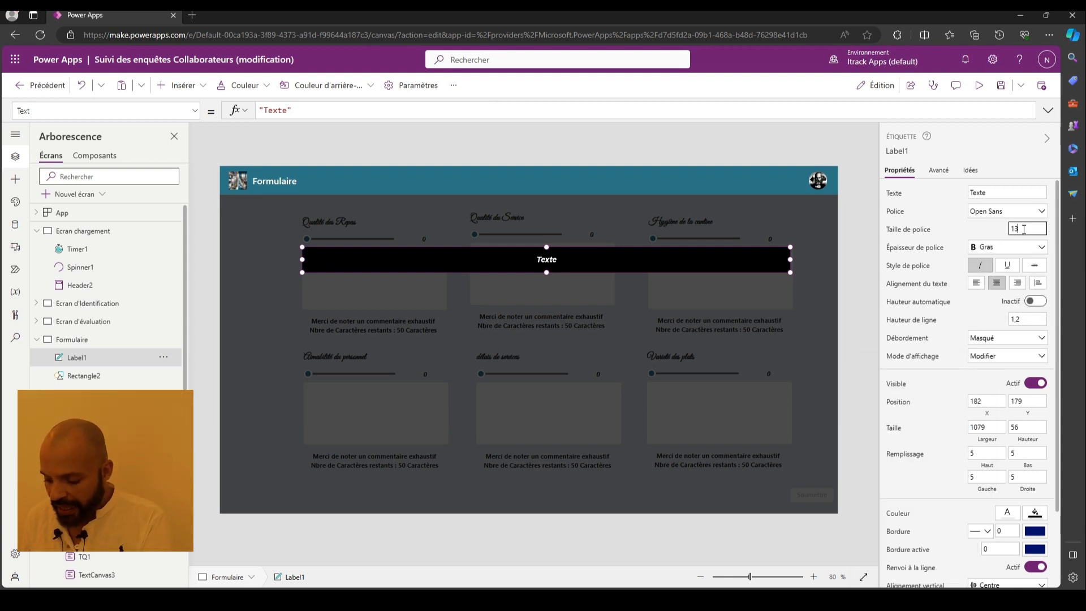
left_click_drag(1024, 229, 1013, 239)
type("1")
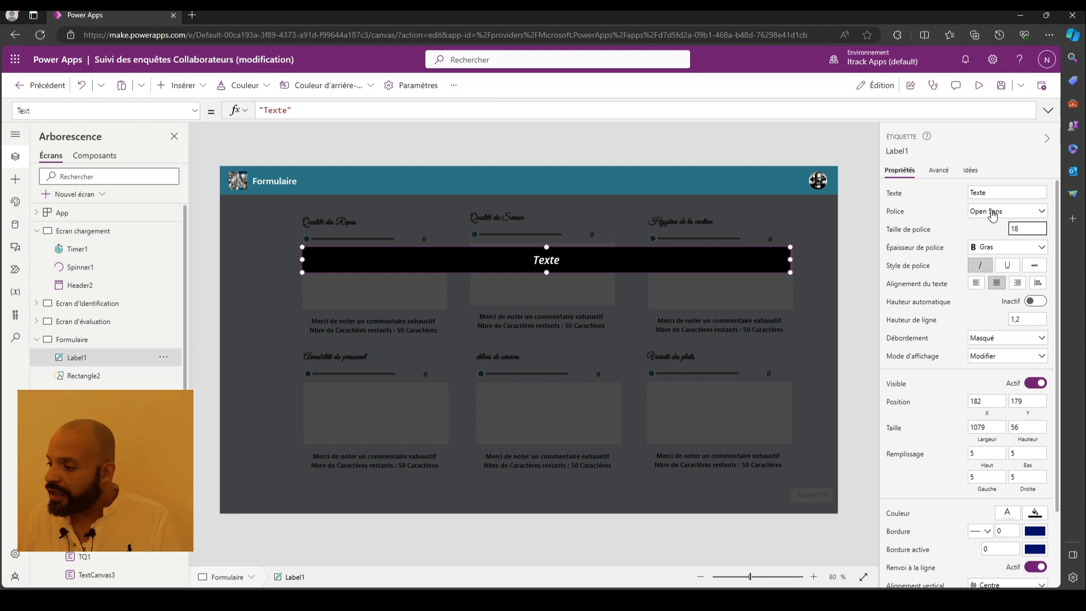
left_click(991, 215)
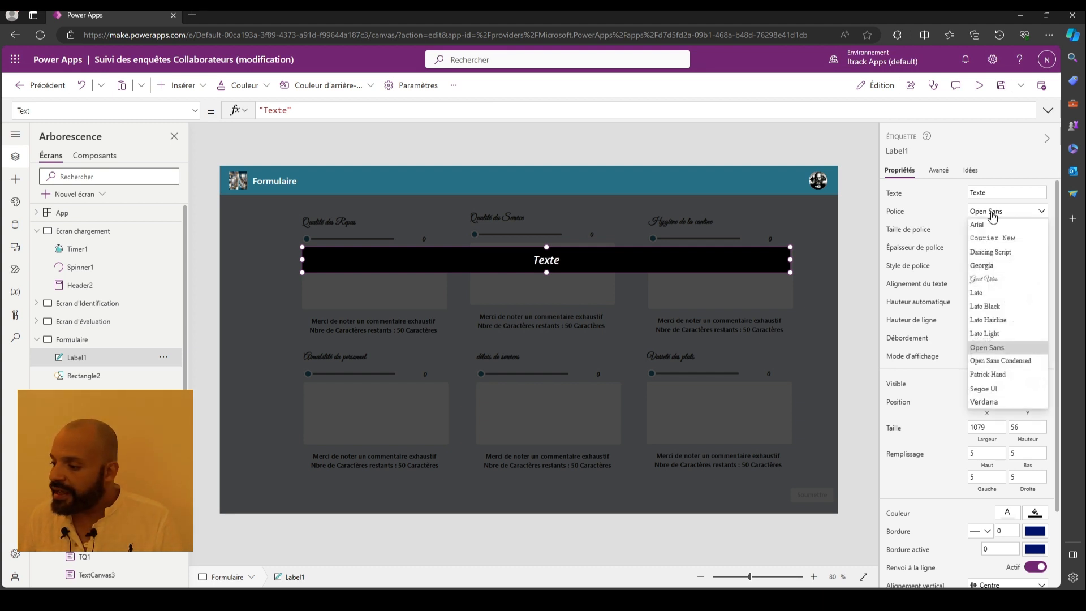
left_click(989, 310)
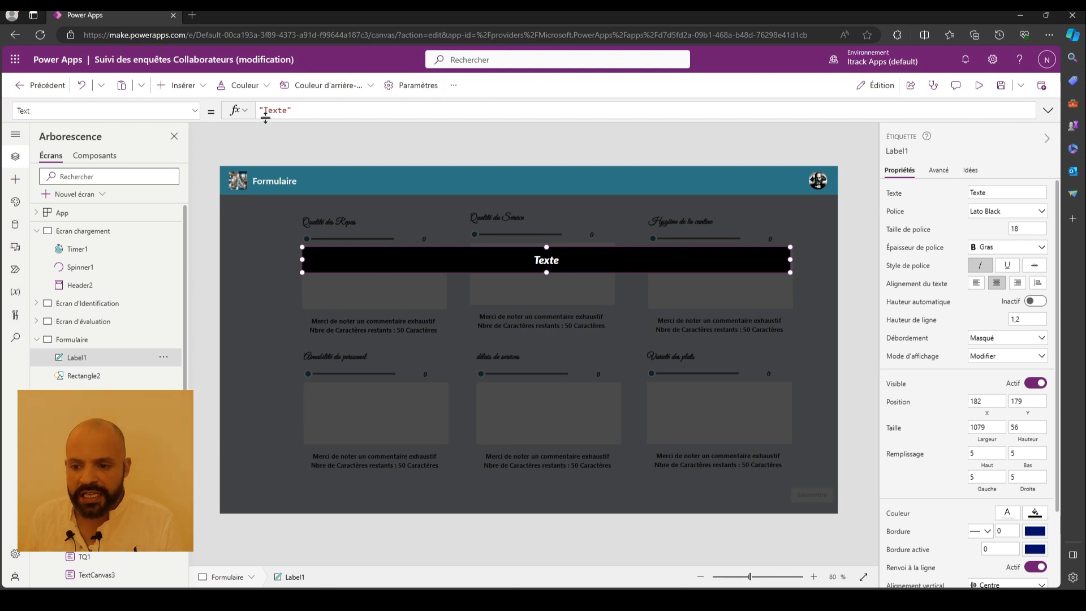
- Set the label's text to "Recommanderiez vous la cantine de l'établissement à un ami ou un proche"
left_click_drag(263, 109, 282, 110)
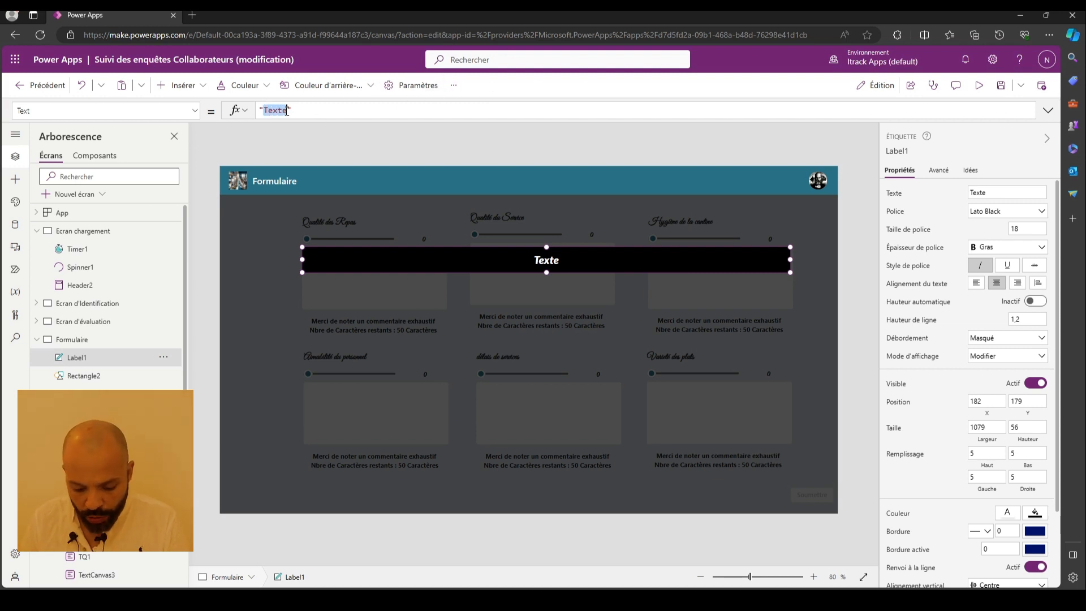
type("Recommander")
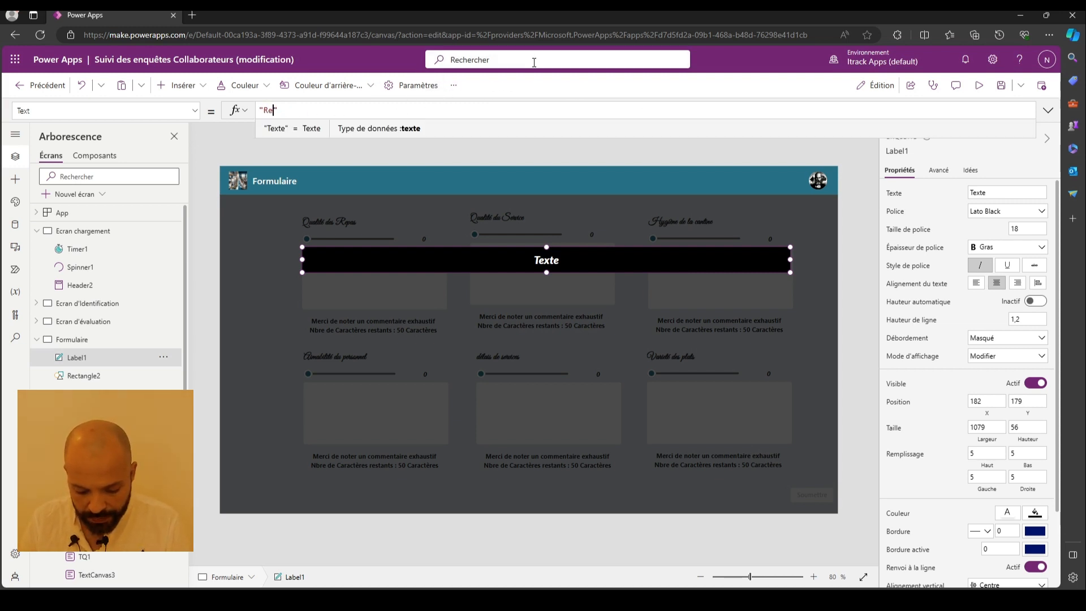
type("ie")
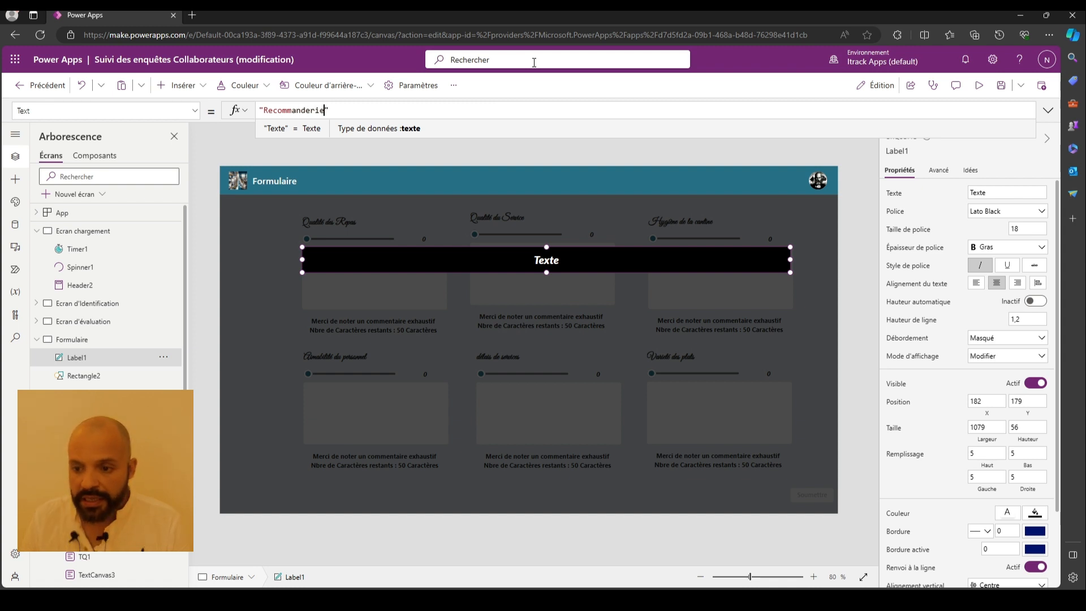
type("z vous")
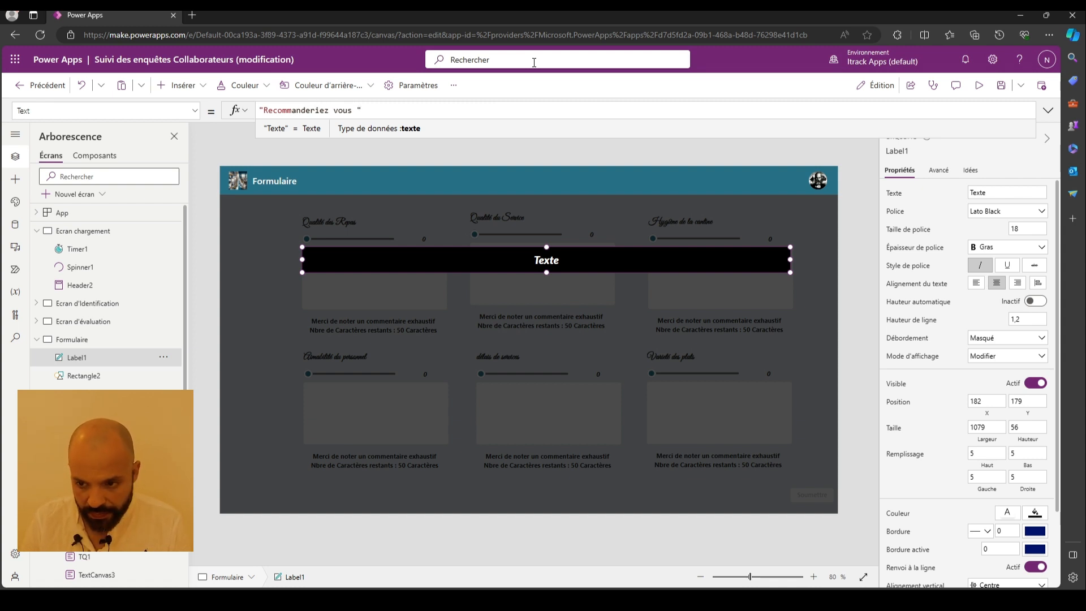
type(" la cantine ")
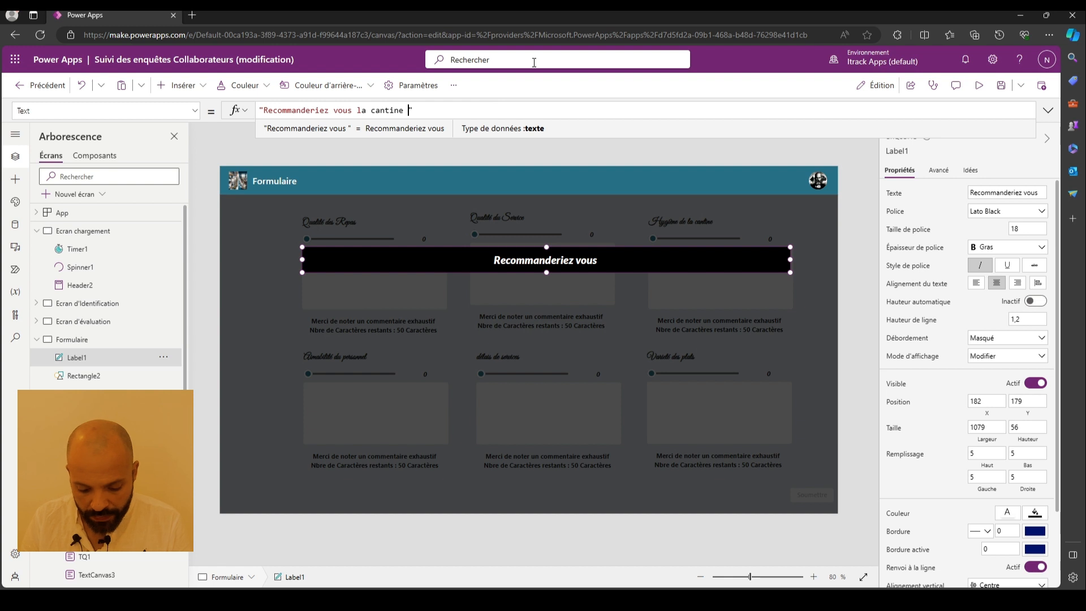
type("de l")
type("'établiss")
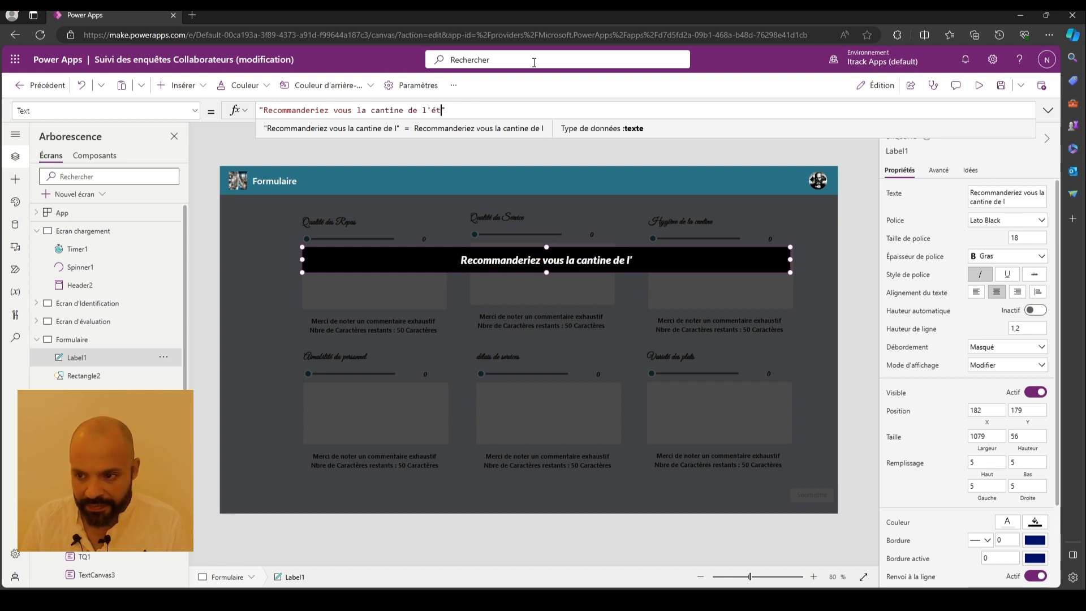
type("edment")
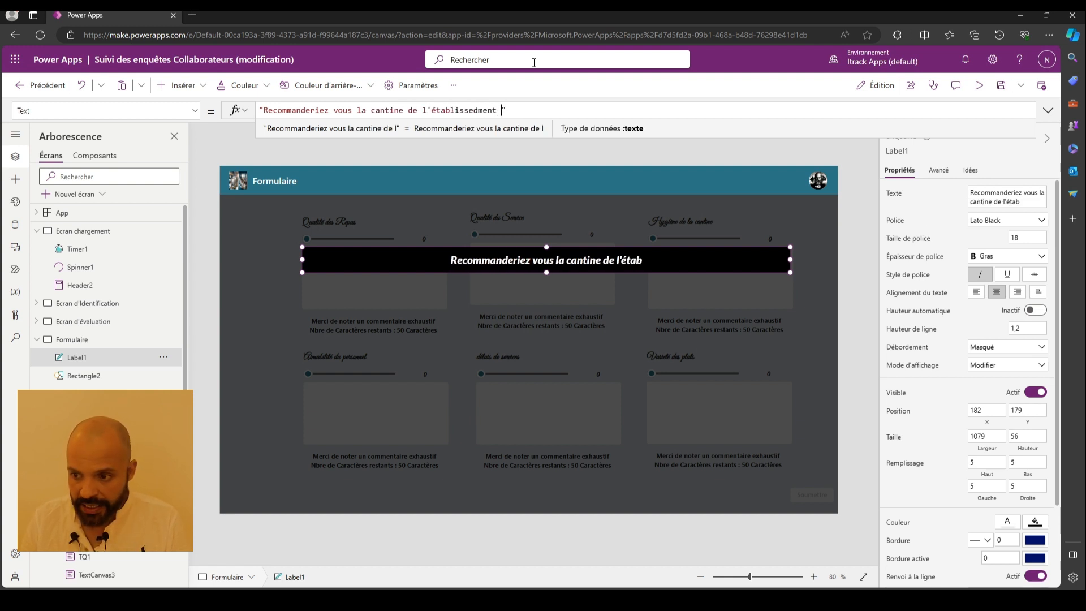
key("BackSpace")
key("BackSpace")
key("BackSpace")
key("BackSpace")
key("BackSpace")
key("BackSpace")
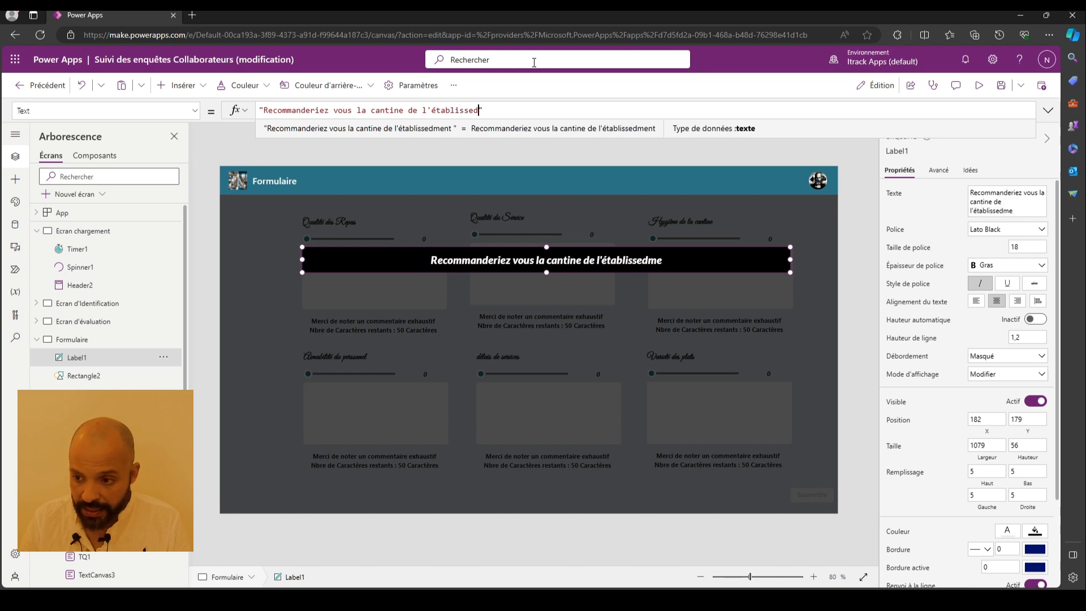
type("ment ")
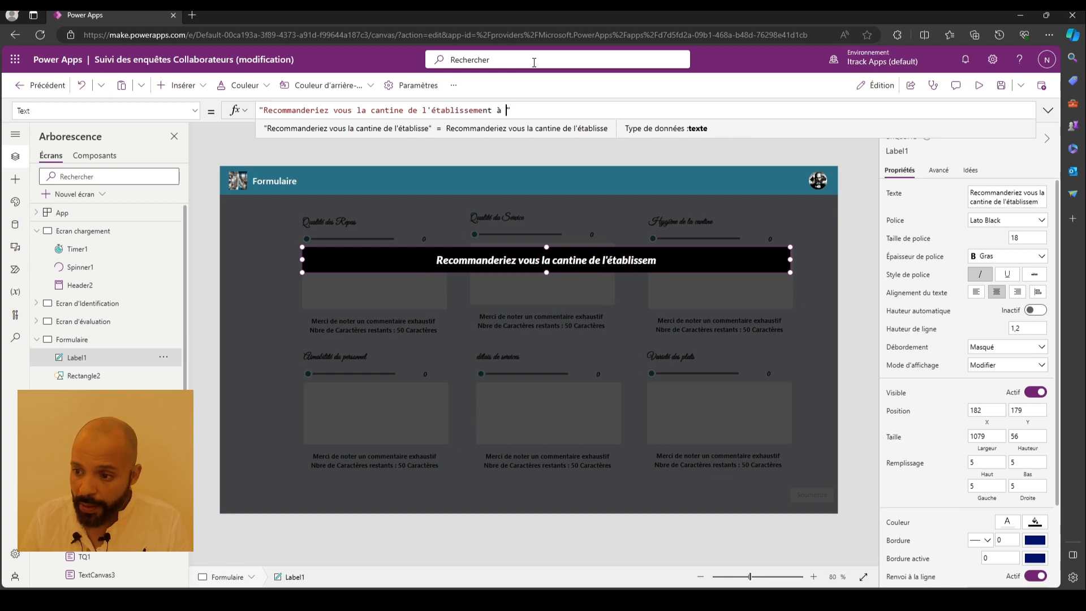
type("à unn am")
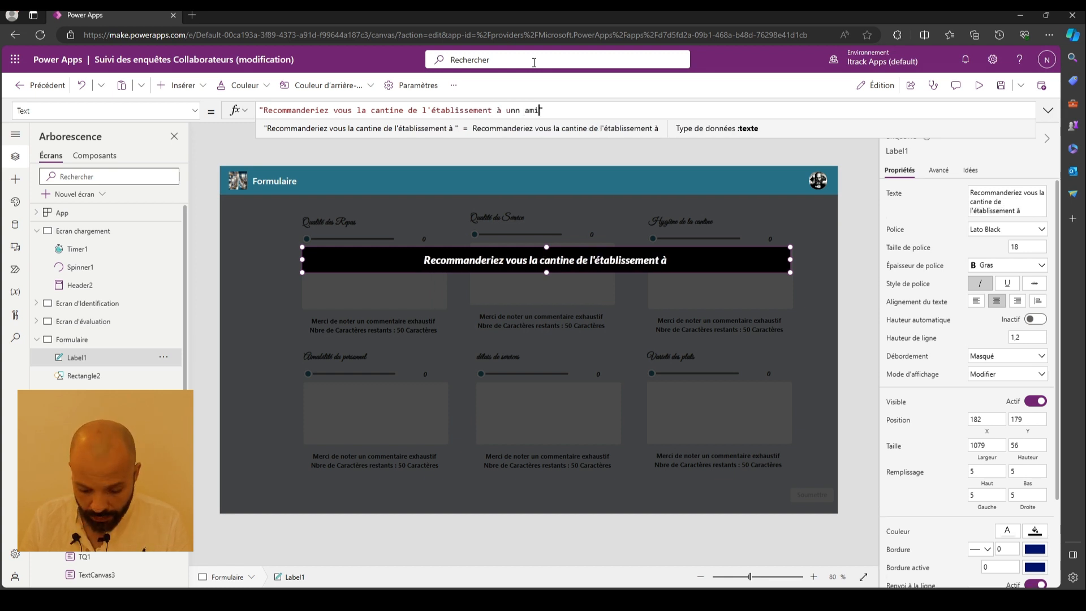
type("i")
key("BackSpace")
key("BackSpace")
key("BackSpace")
key("BackSpace")
key("BackSpace")
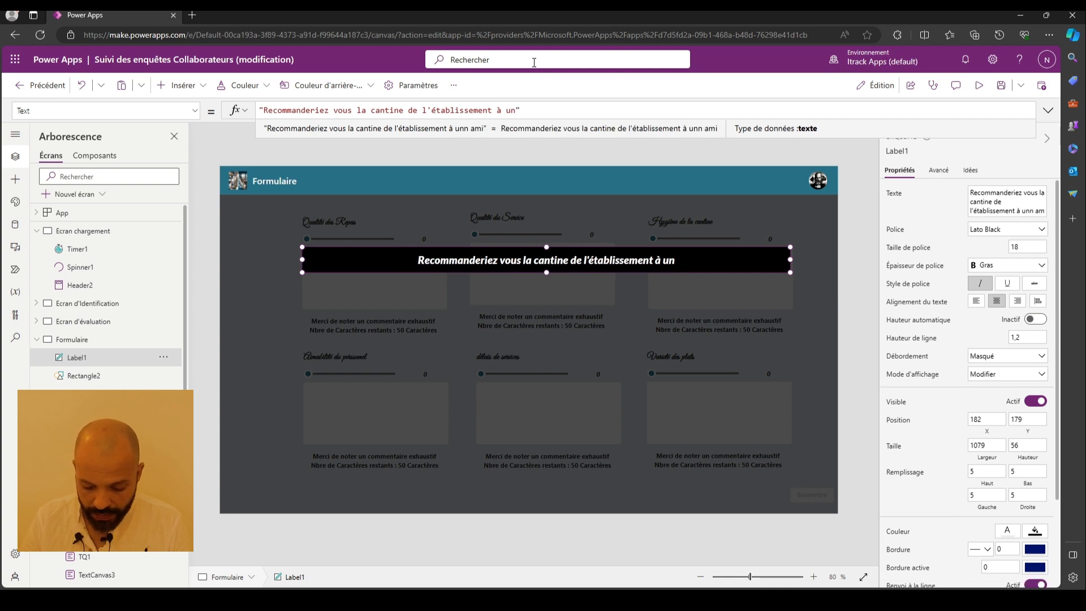
type("ami ou ")
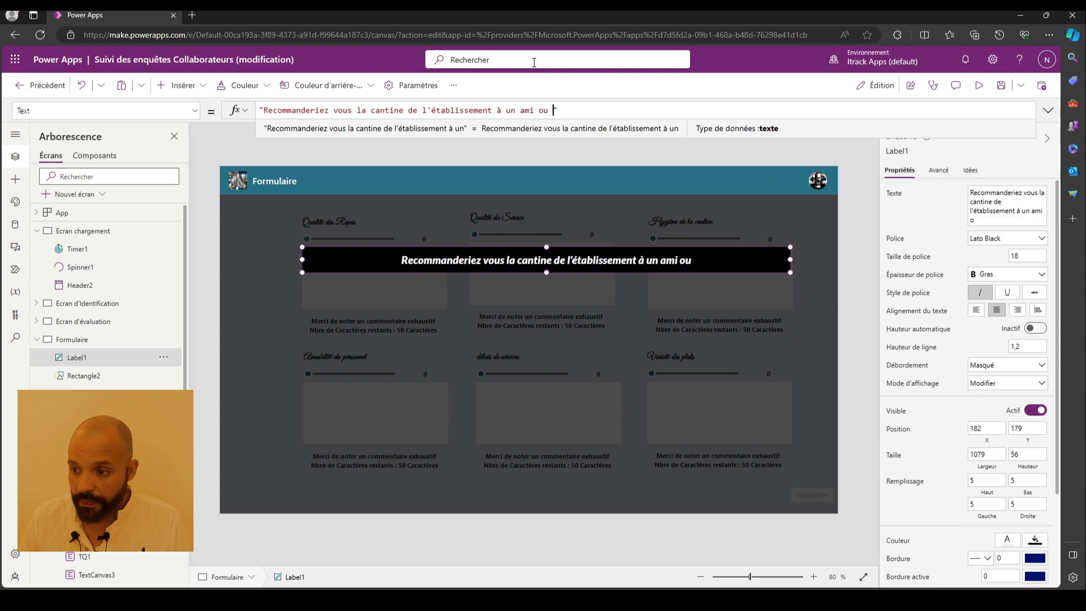
type("un proche")
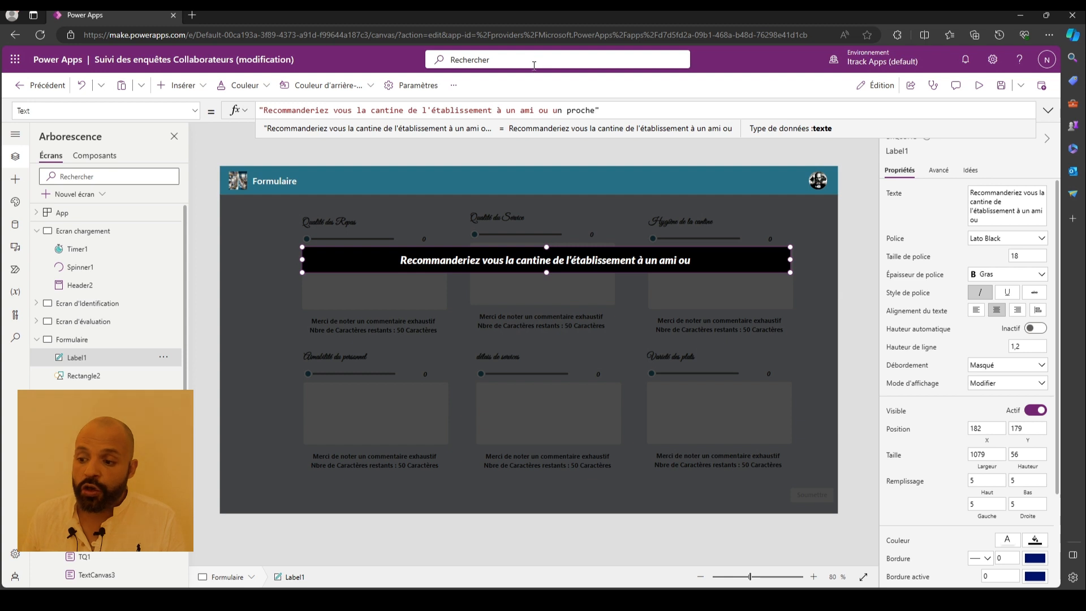
left_click(631, 224)
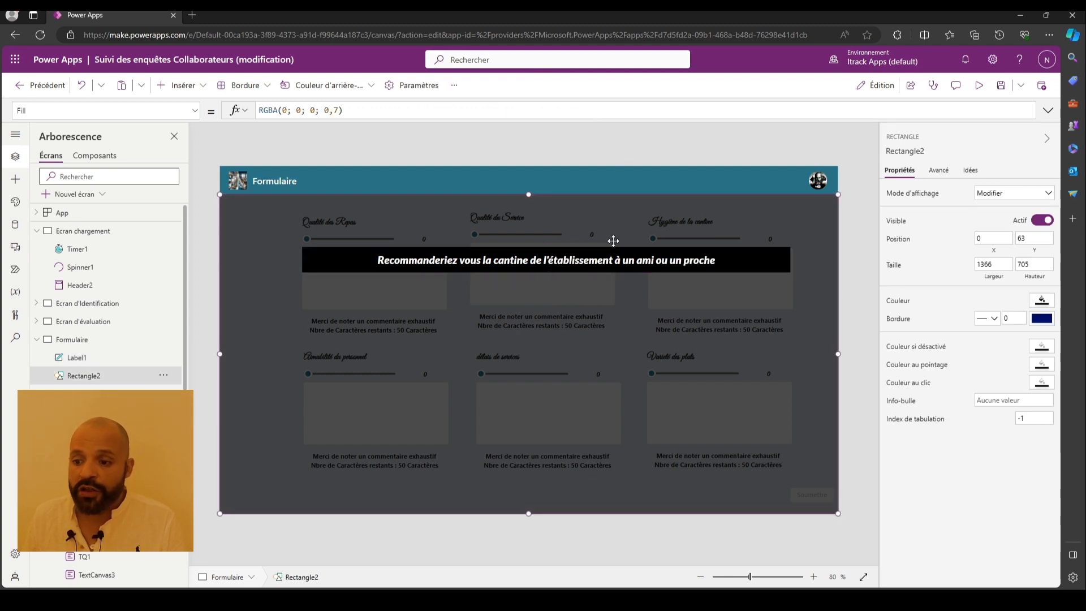
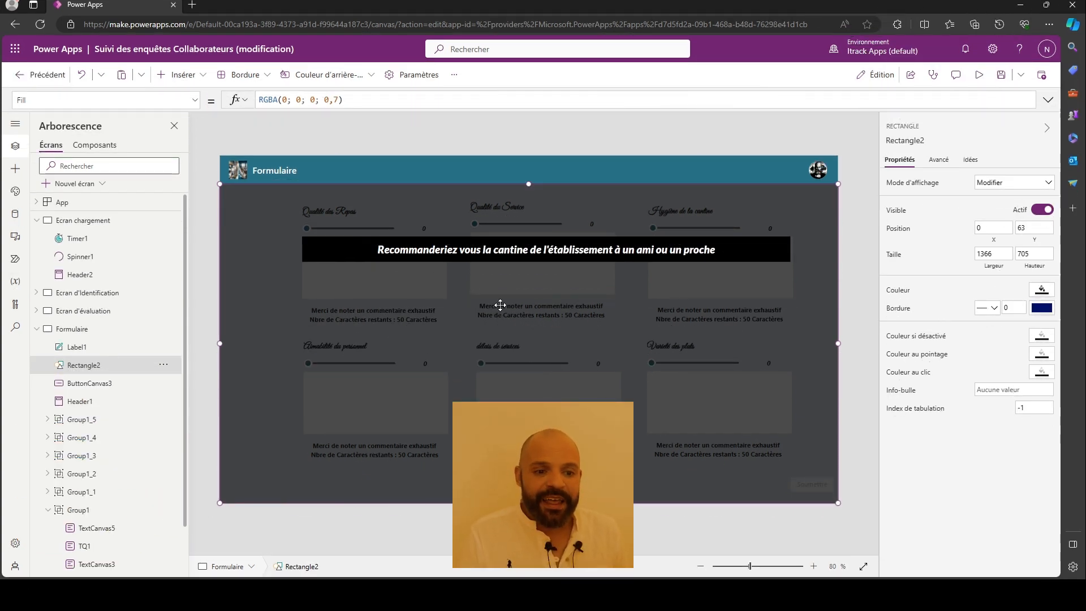
- Insert a classic radio button control (Case d'option) on the Formulaire screen, directly below the question label at about X 179, Y 253
left_click(438, 134)
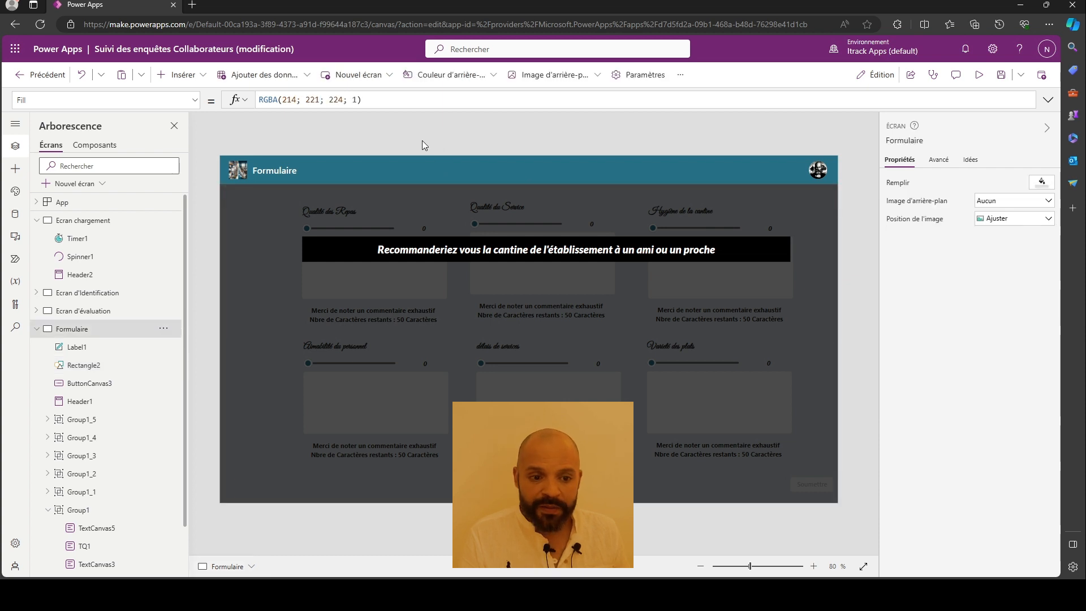
left_click(191, 80)
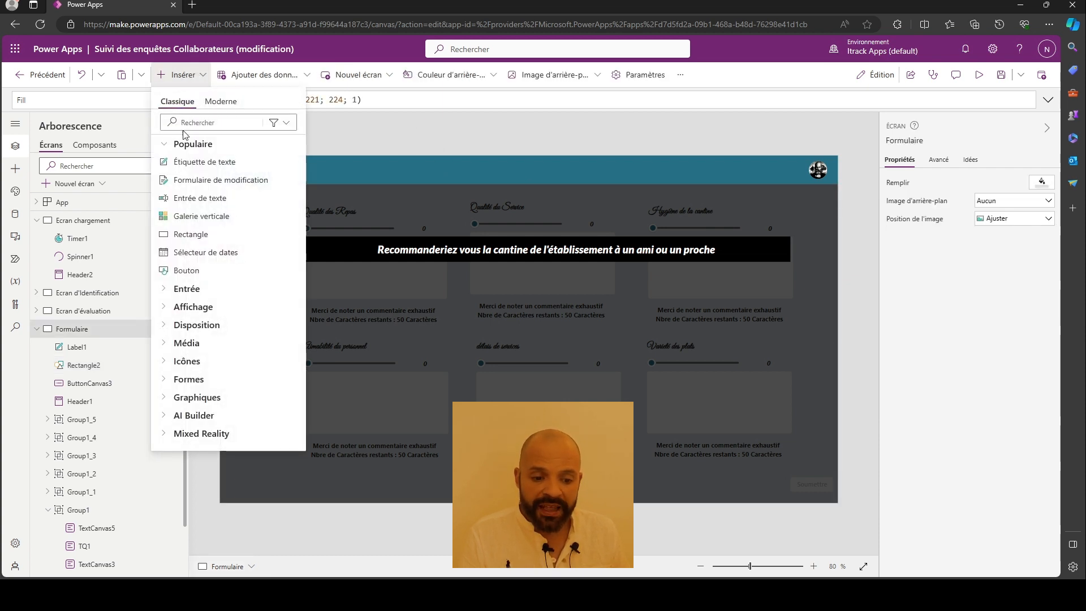
left_click(190, 289)
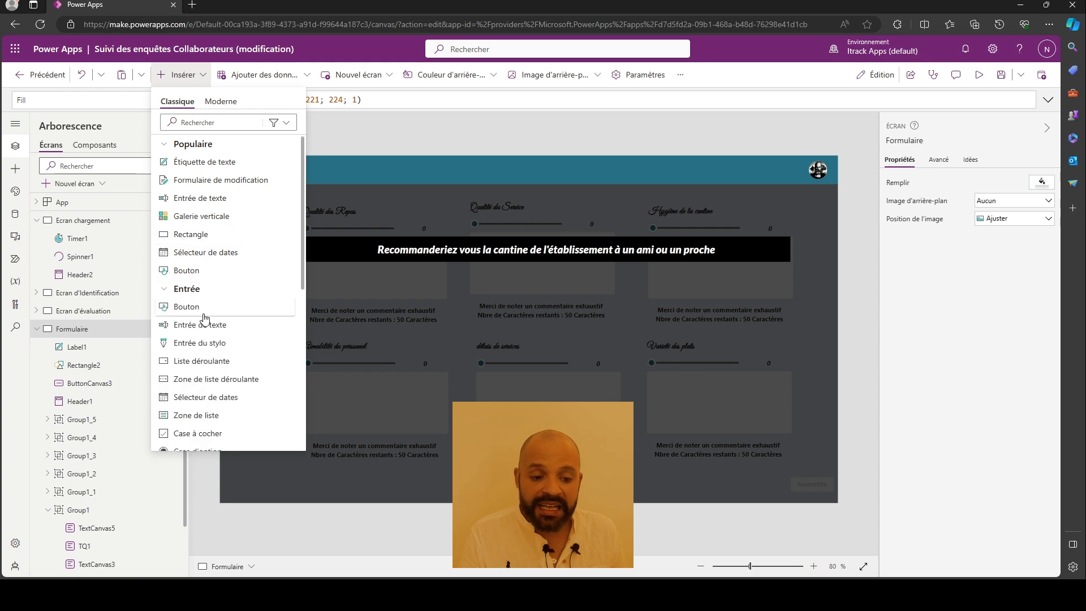
scroll(193, 367, "down", 2)
left_click(190, 362)
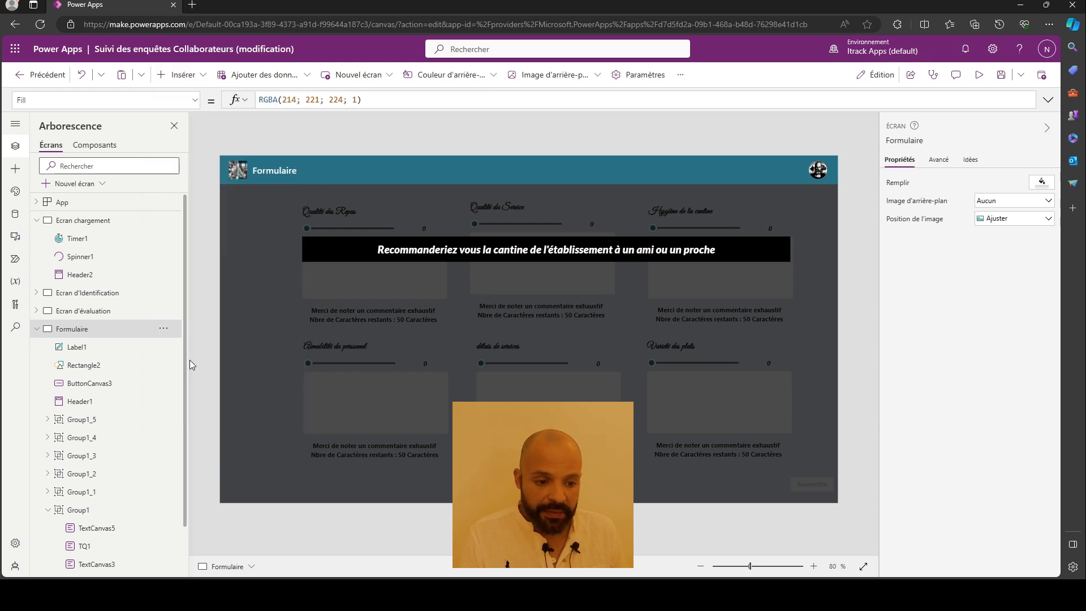
left_click_drag(287, 193, 351, 289)
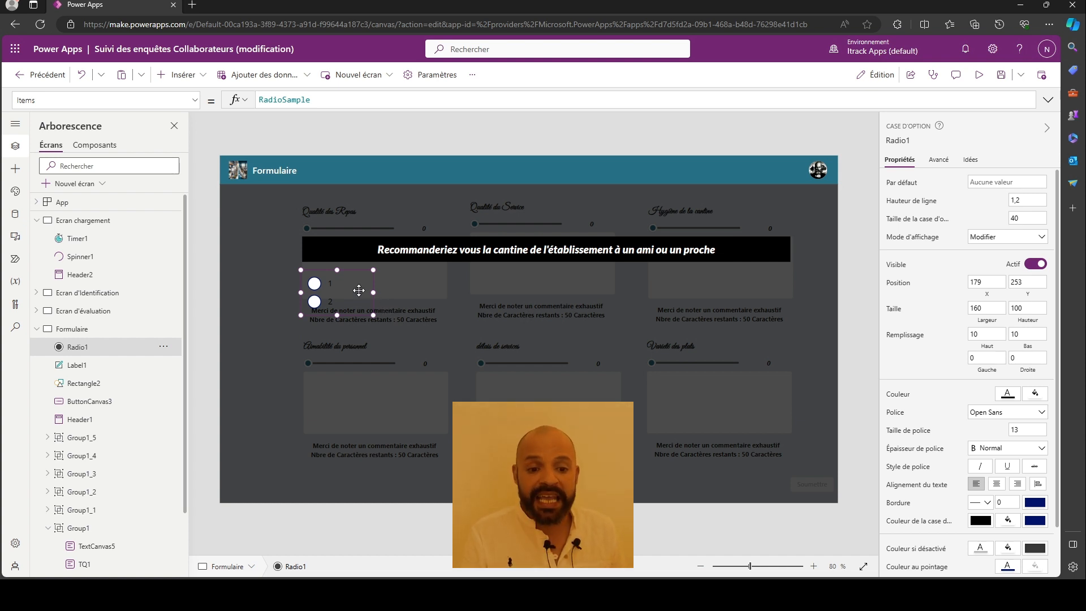
- Set the radio control's Layout to Layout.Horizontal and widen it to about 1082 to match the question label
left_click(191, 101)
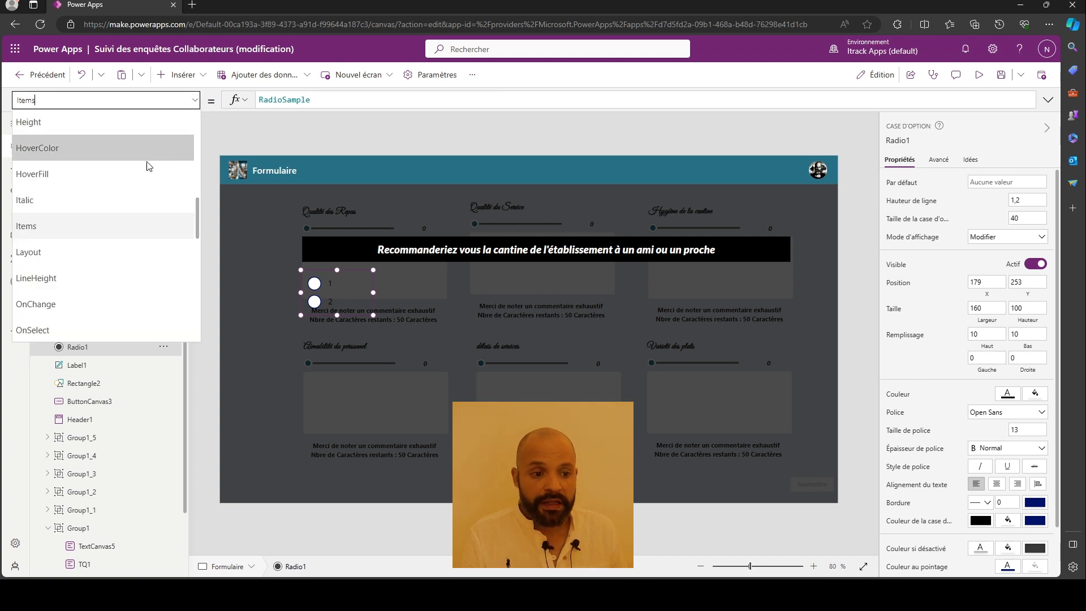
left_click(54, 255)
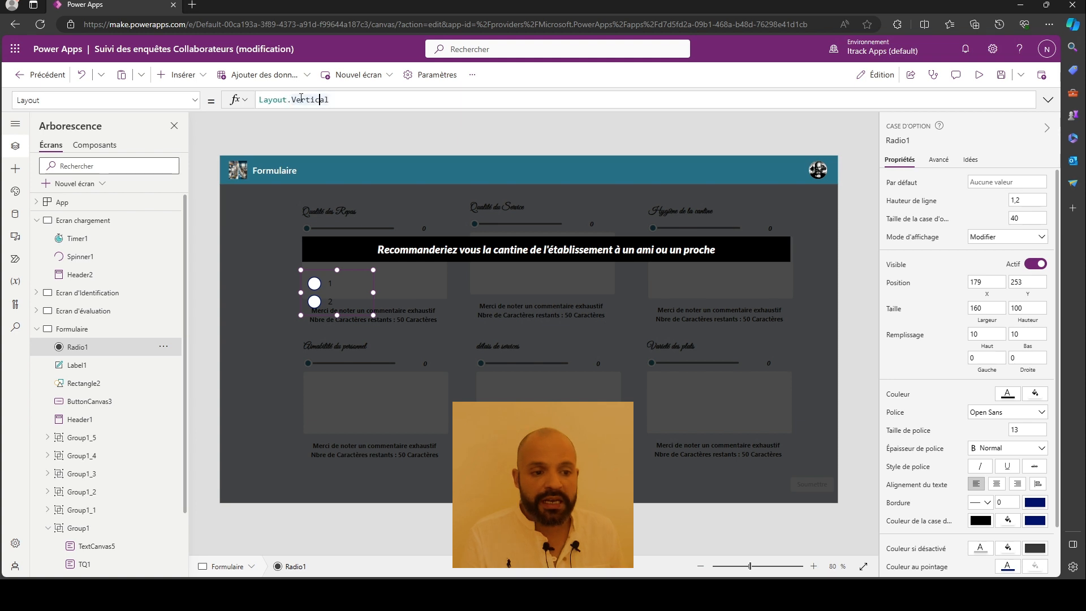
double_click(294, 100)
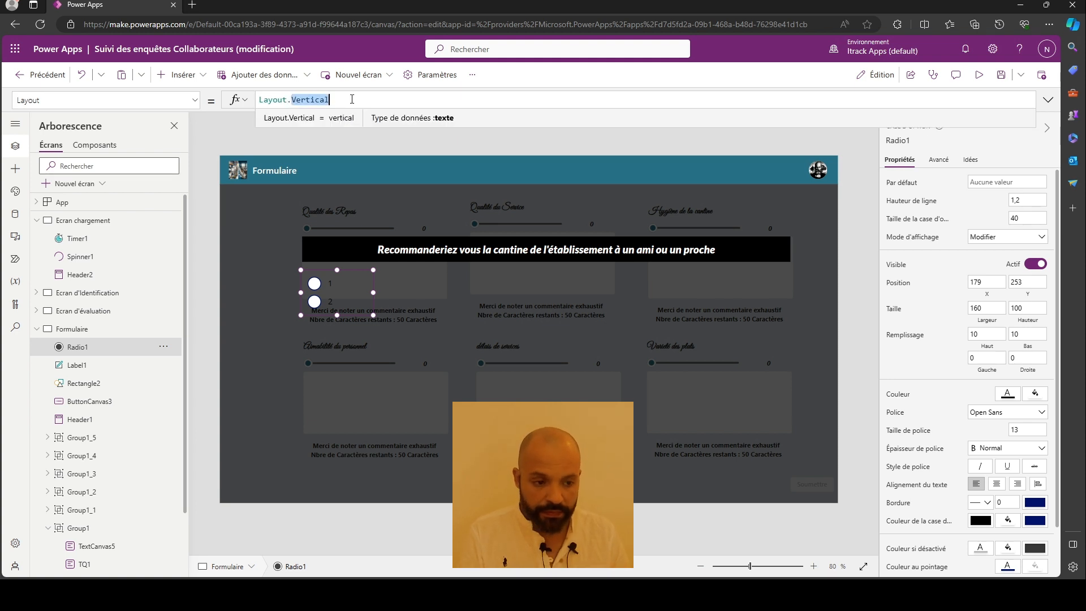
type("Hori")
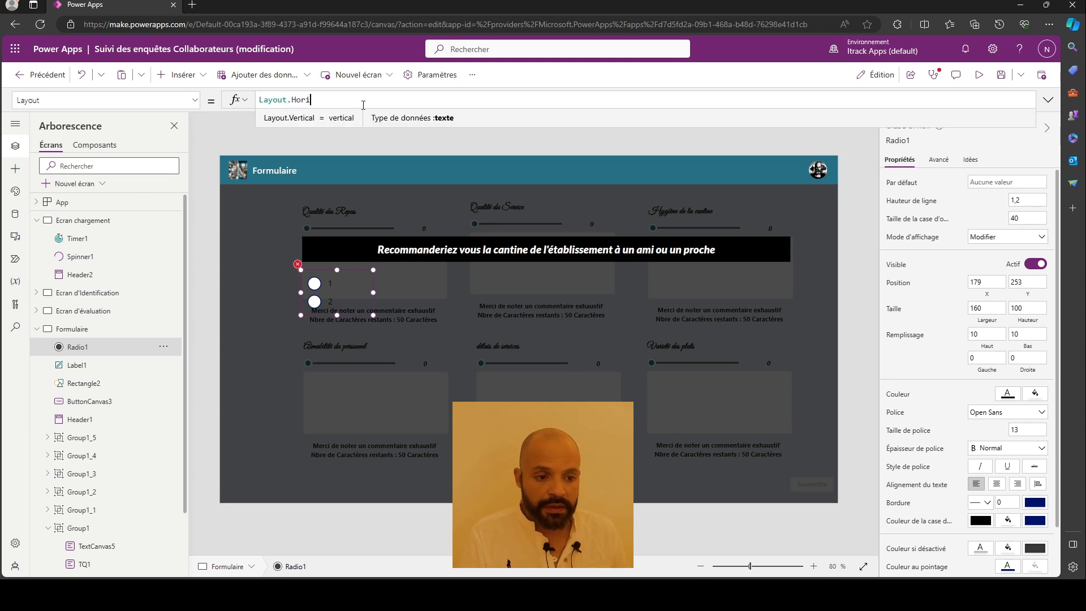
left_click(308, 116)
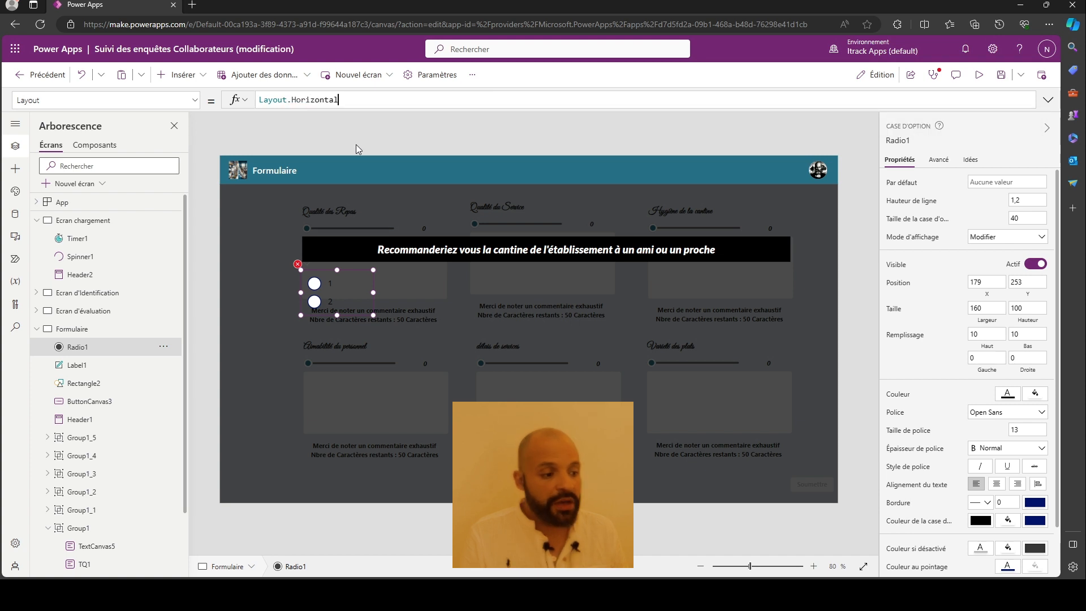
left_click_drag(373, 293, 448, 305)
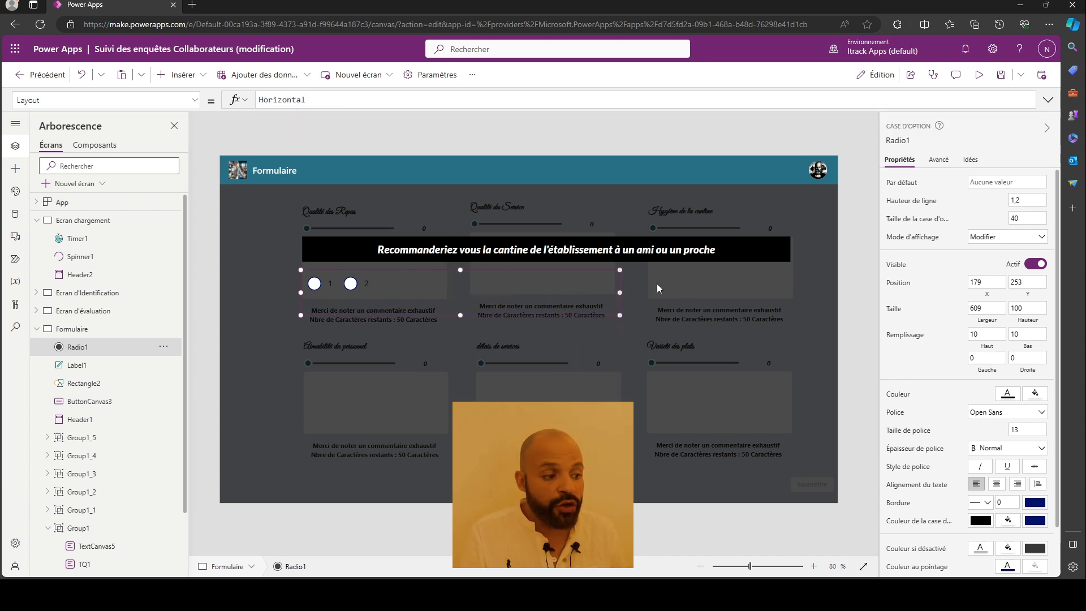
left_click_drag(787, 287, 787, 285)
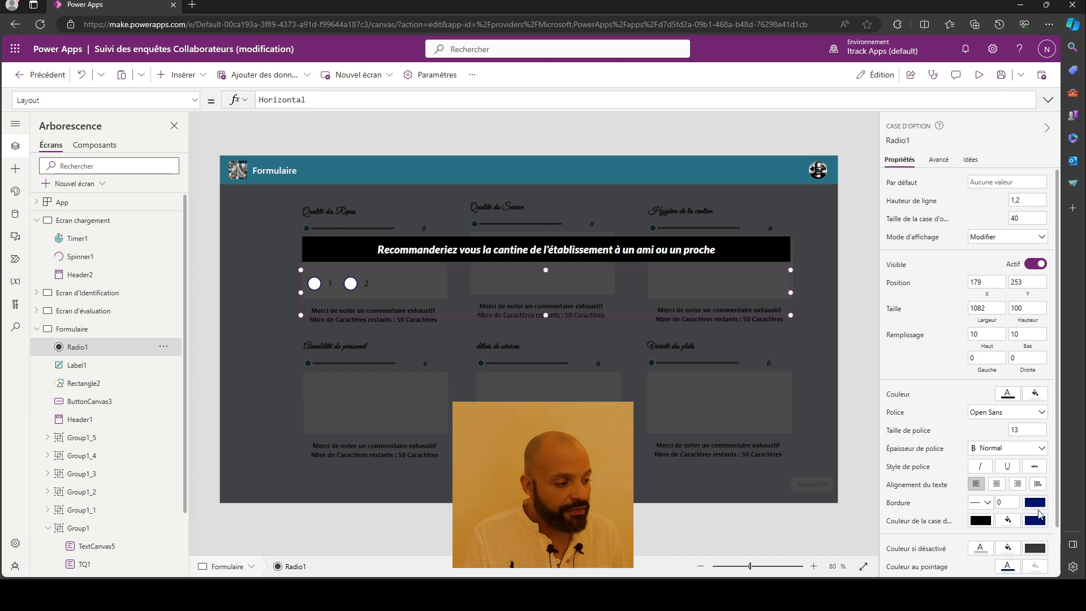
- Give the radio control a black background fill and white text
left_click(1036, 395)
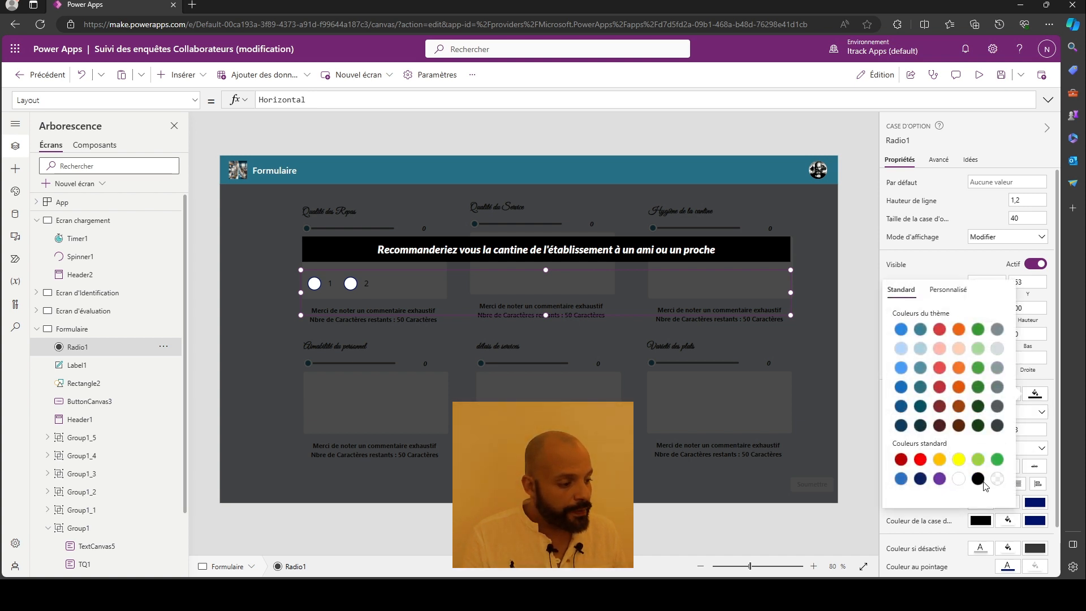
left_click(977, 478)
left_click(1037, 399)
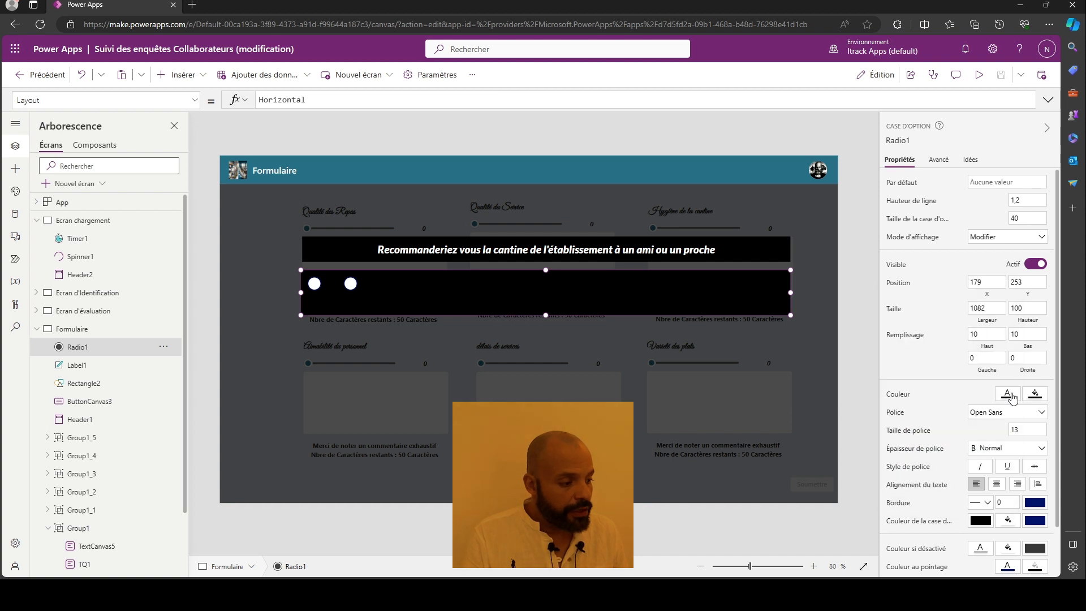
left_click(1008, 394)
left_click(932, 480)
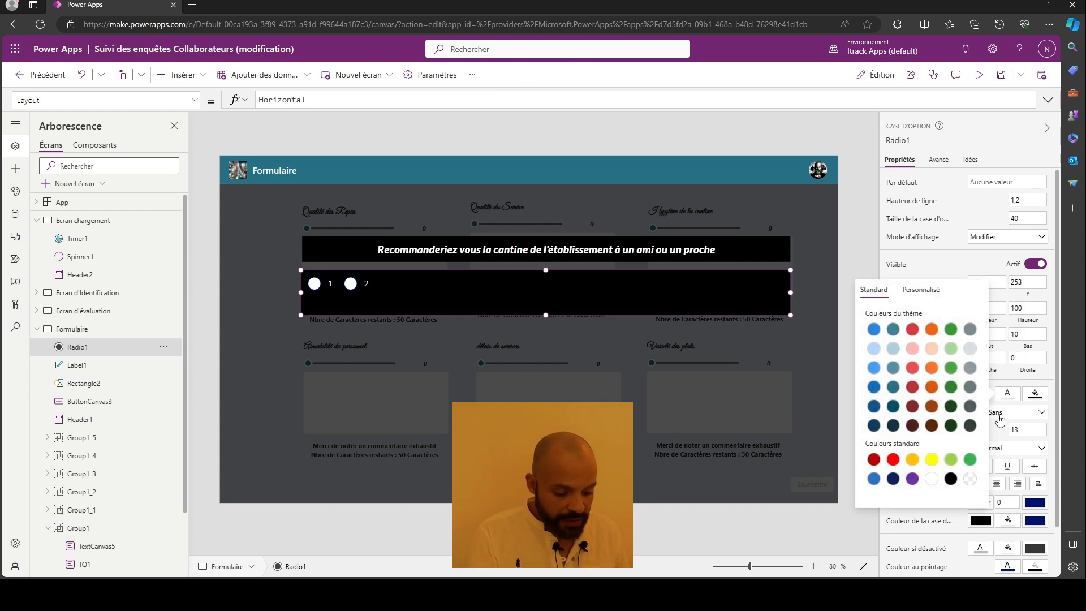
- Set the radio control's font size to 18
left_click(1017, 429)
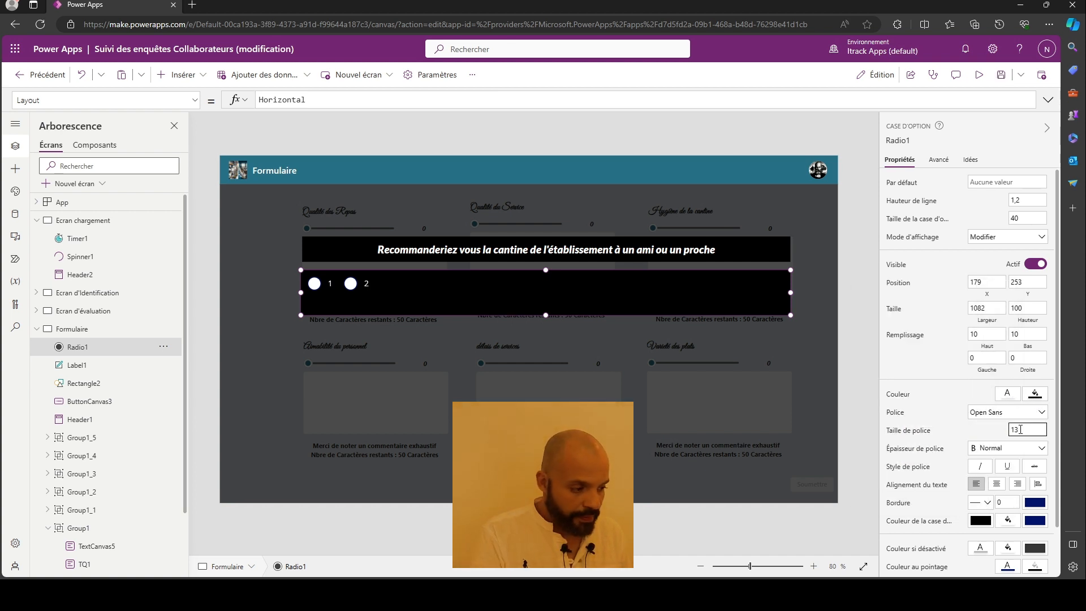
key("BackSpace")
key("BackSpace")
type("18")
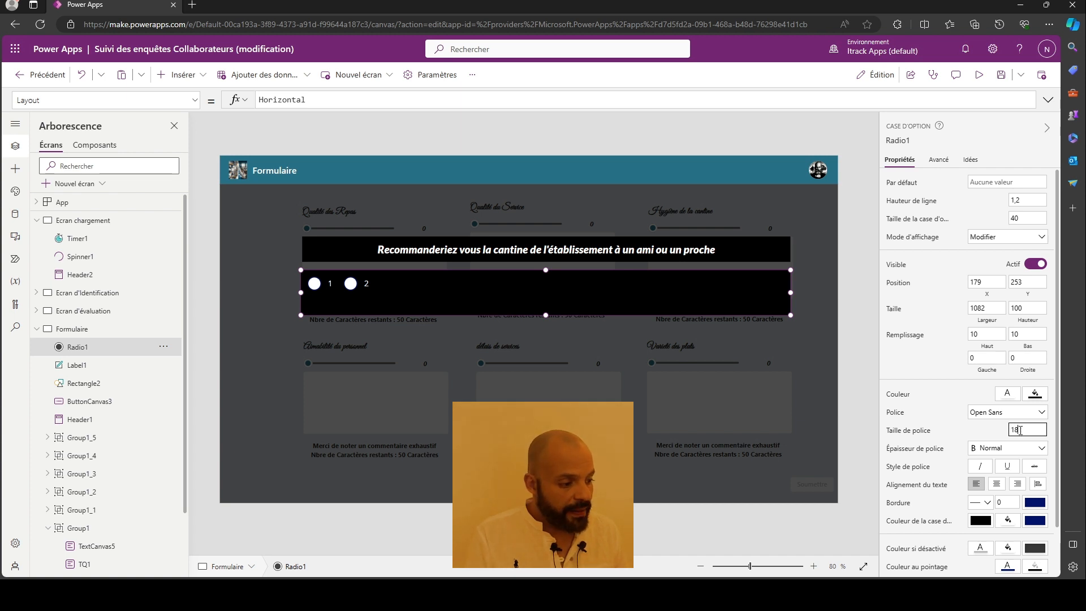
- Format the radio control's text as italic with the Gras font weight and center alignment
left_click(1007, 448)
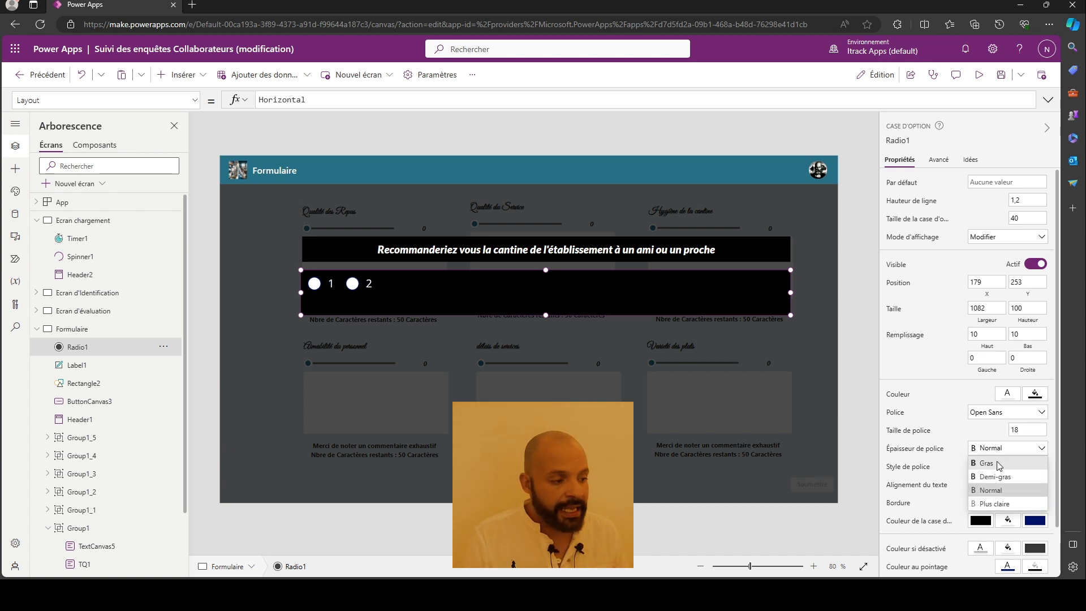
left_click(999, 462)
left_click(979, 469)
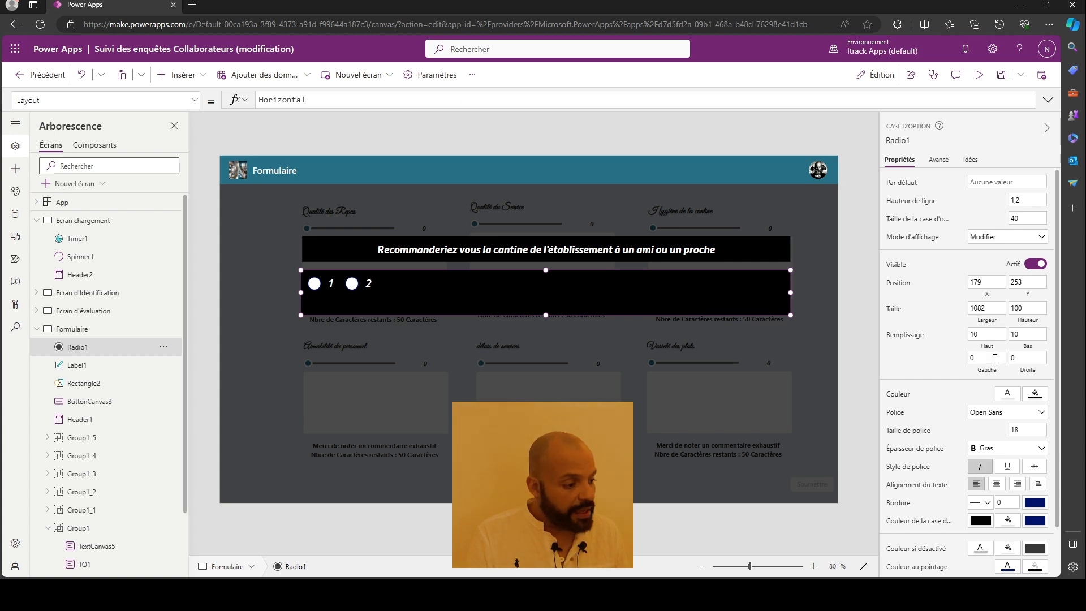
left_click(997, 485)
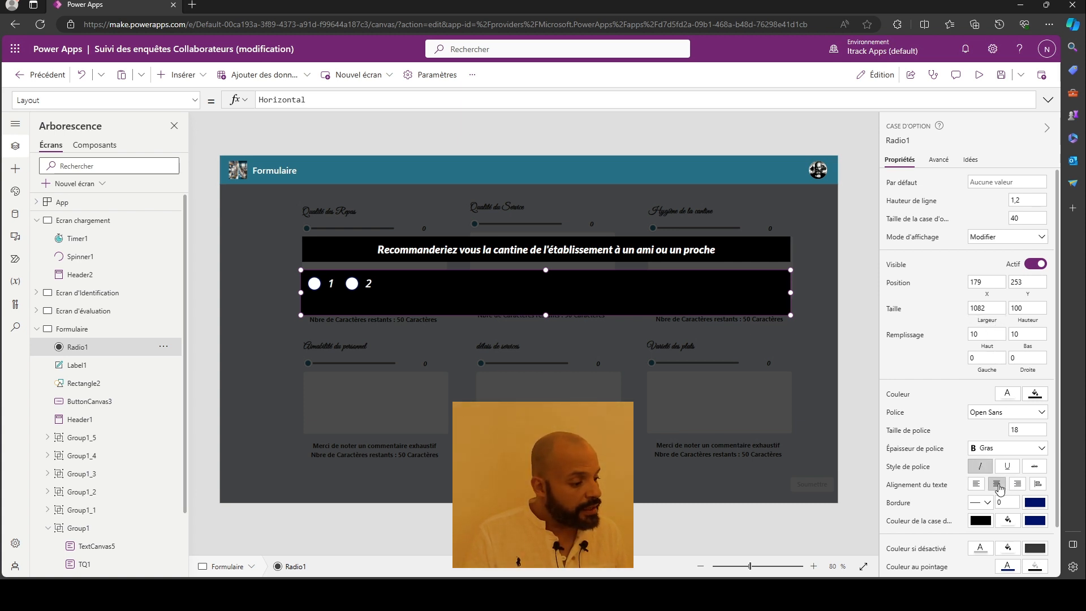
scroll(1009, 479, "down", 1)
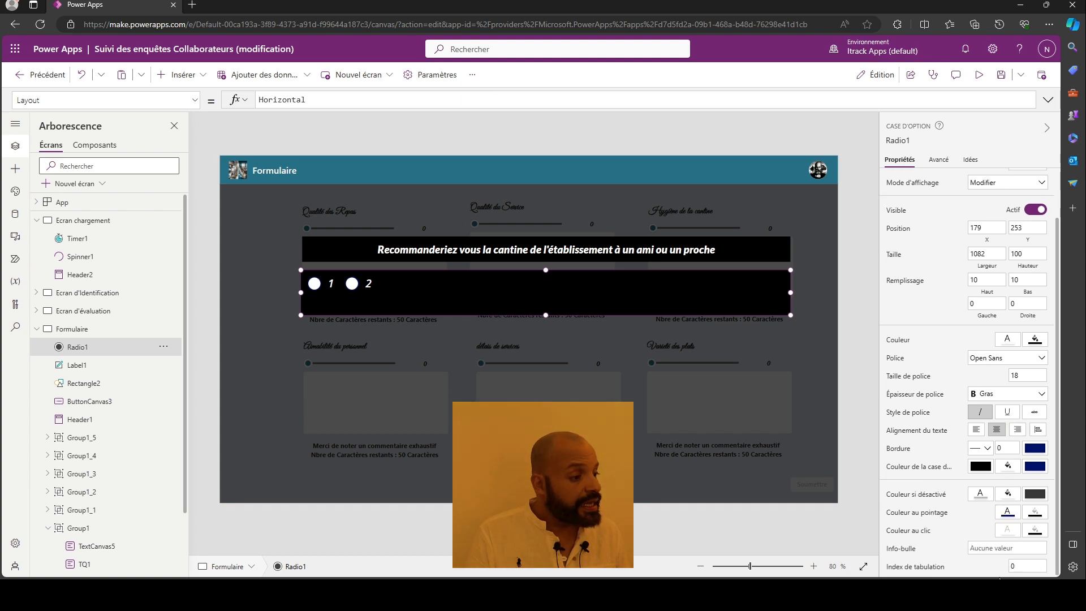
scroll(997, 496, "up", 1)
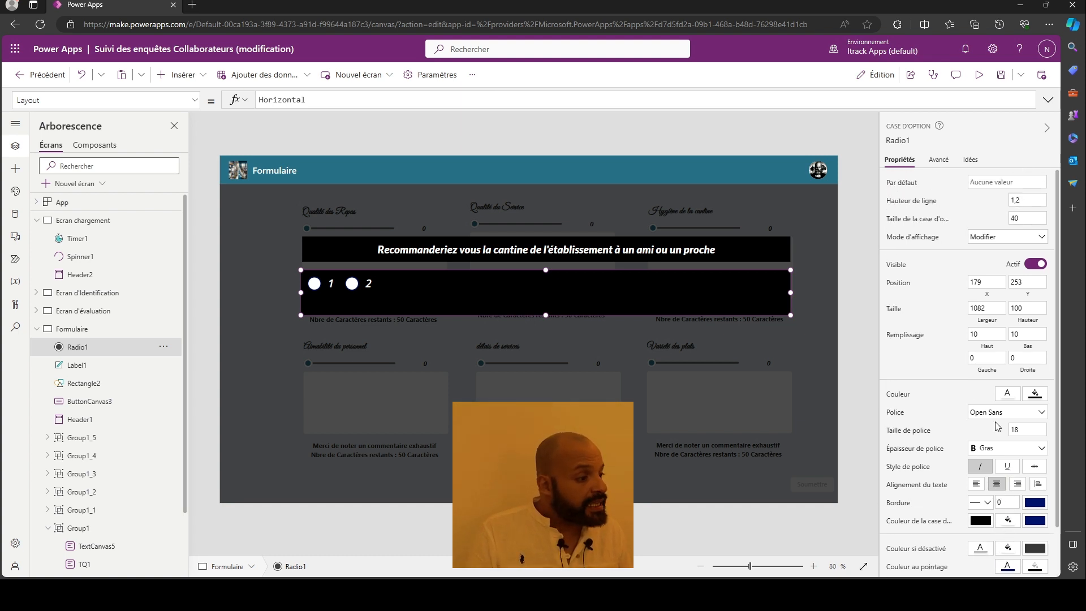
- Set the size of the radio control's option circles to 52
left_click(1027, 218)
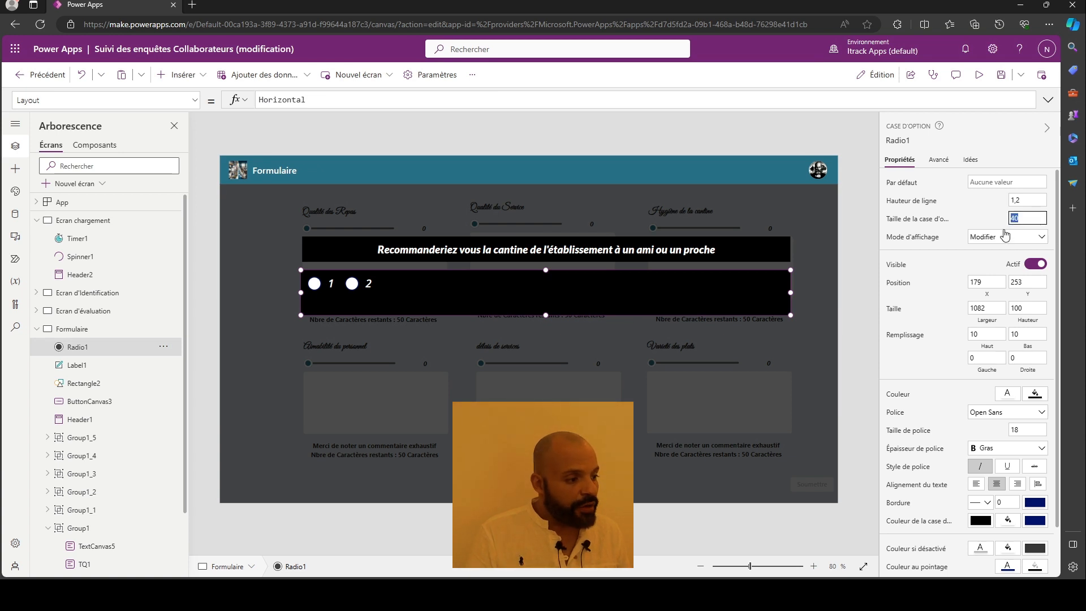
left_click(1005, 235)
left_click(1009, 226)
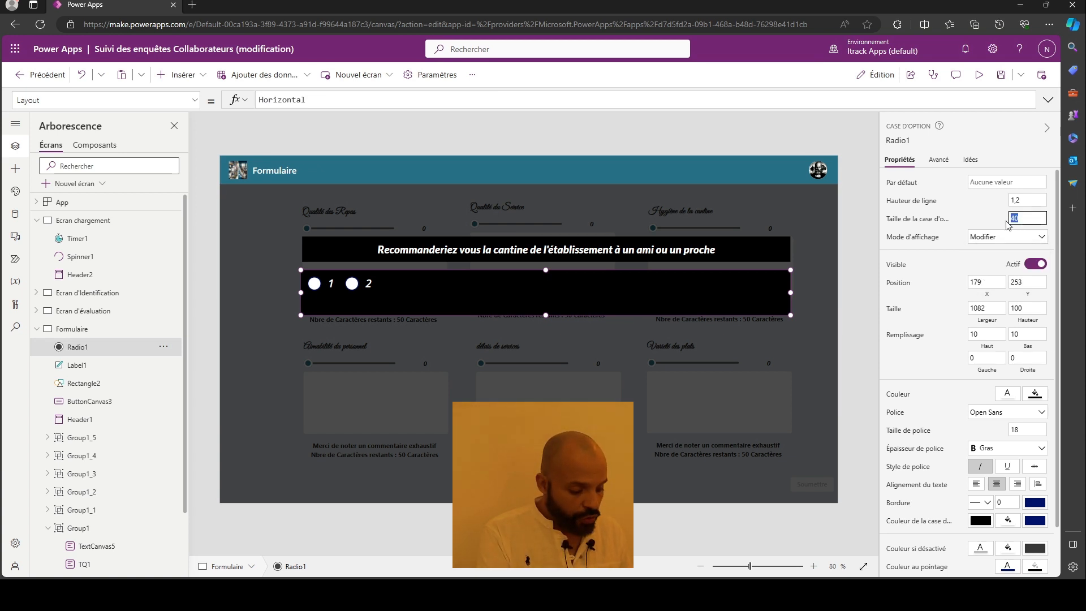
type("5")
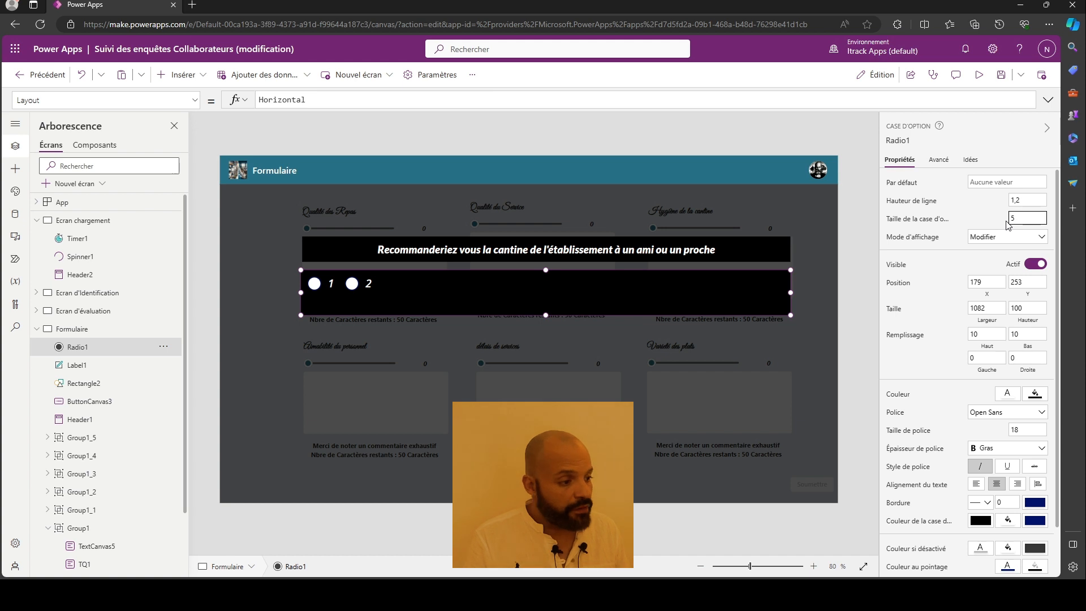
type("2")
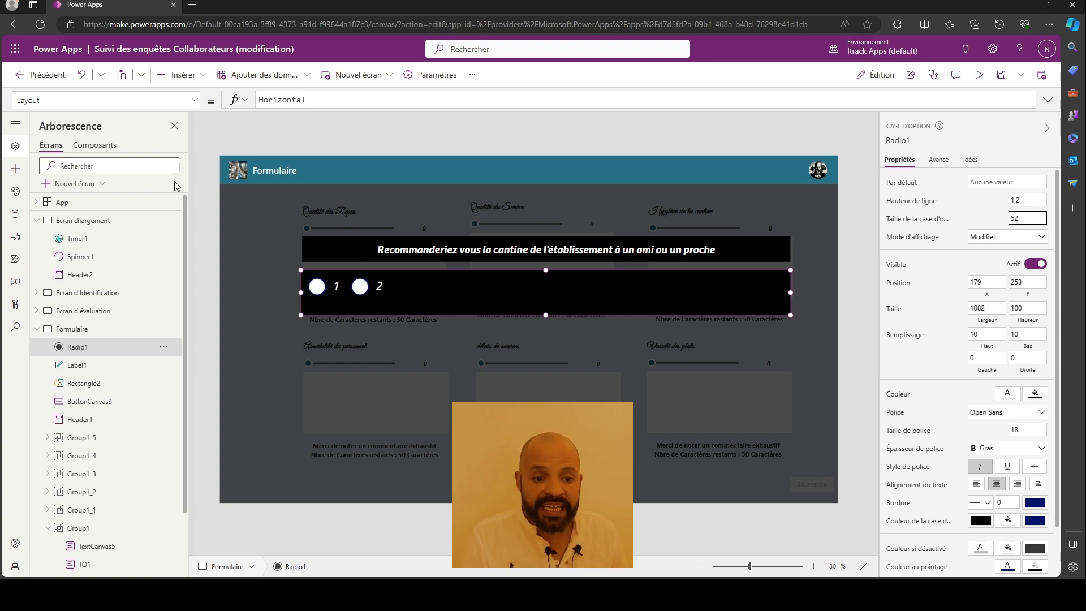
- Set the radio control's Items property to ["1";"2";"3";"4";"5";"6";"7";"8";"9";"10"]
left_click(193, 100)
left_click(60, 229)
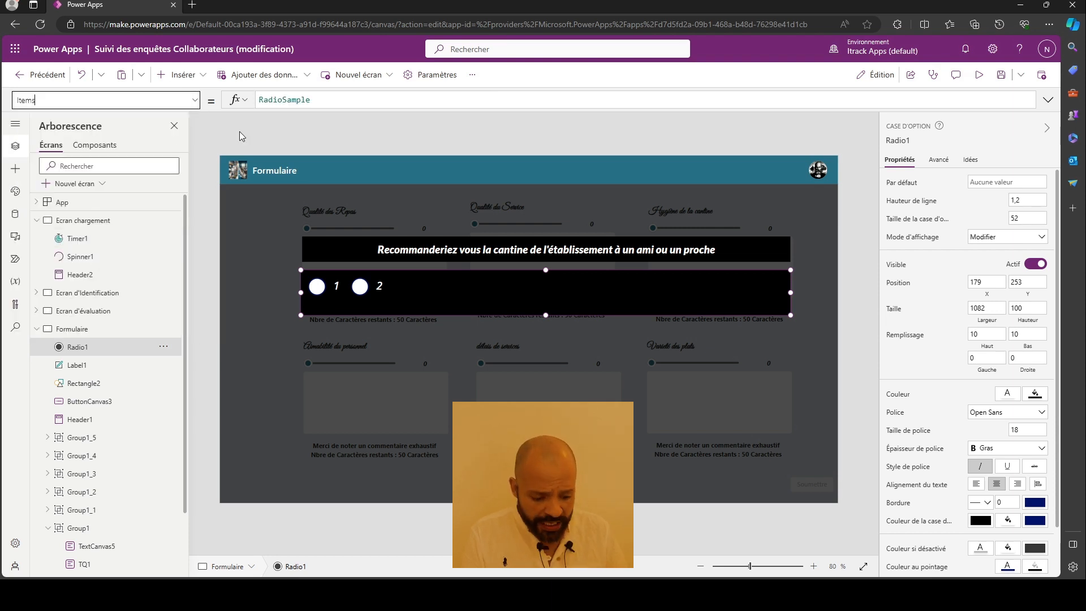
left_click_drag(314, 100, 252, 105)
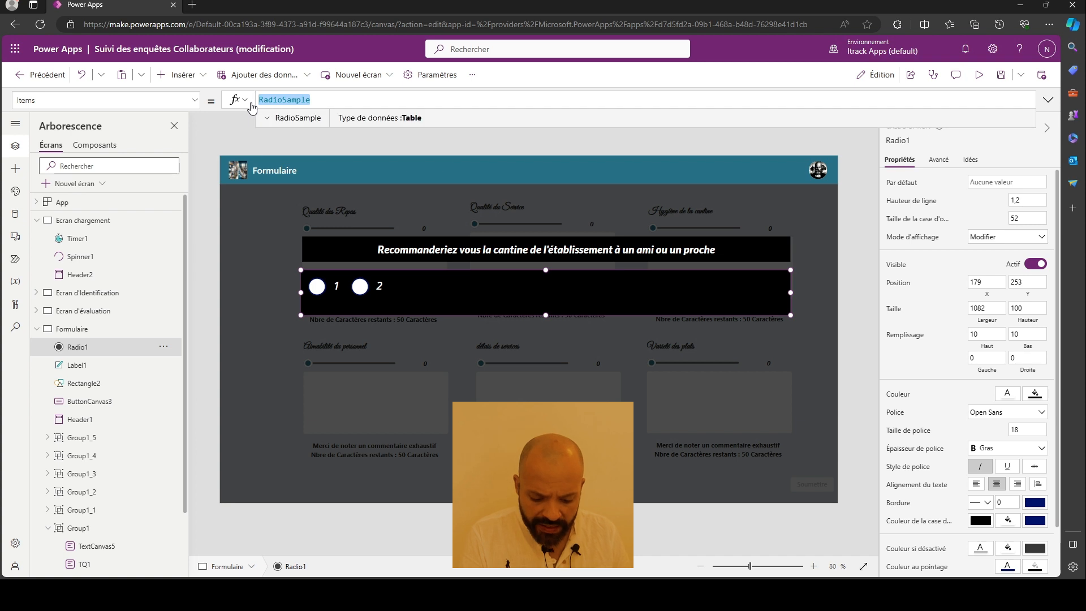
key("BackSpace")
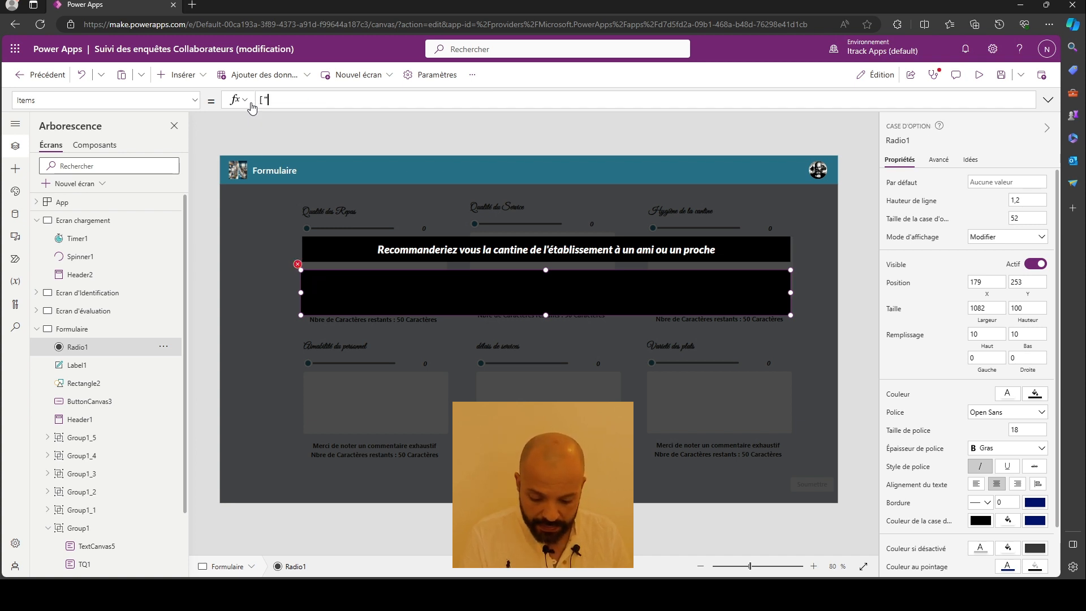
type("[\"1\";")
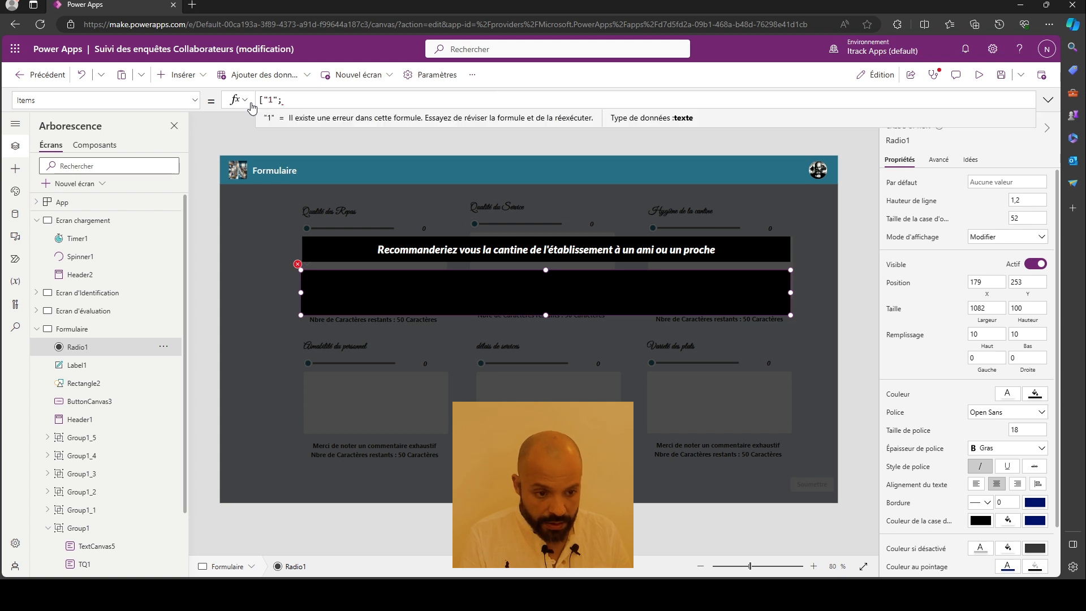
type("\"2\";")
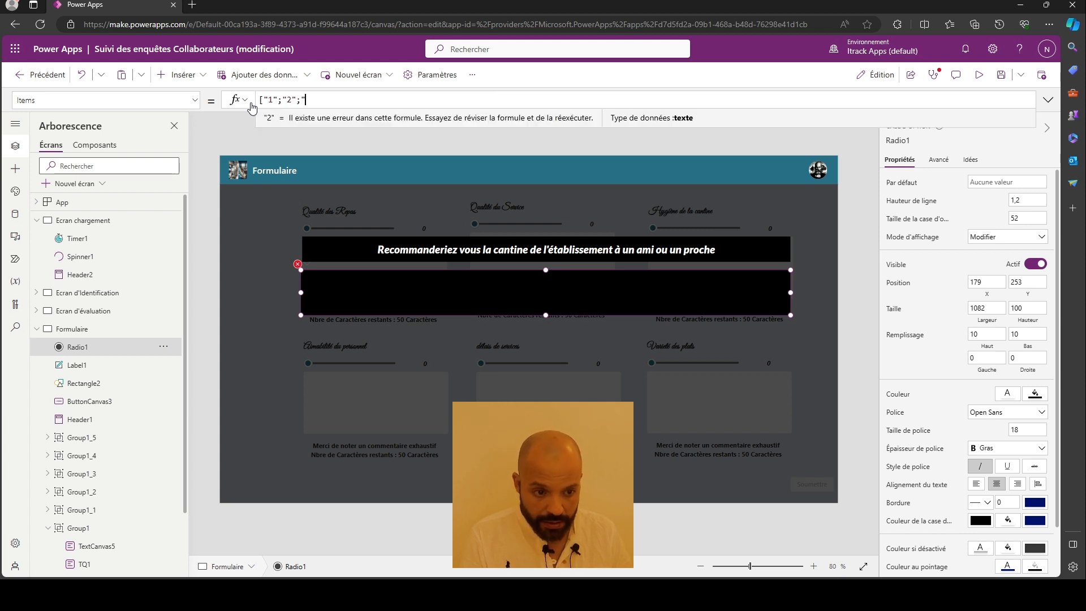
type("\"")
key("BackSpace")
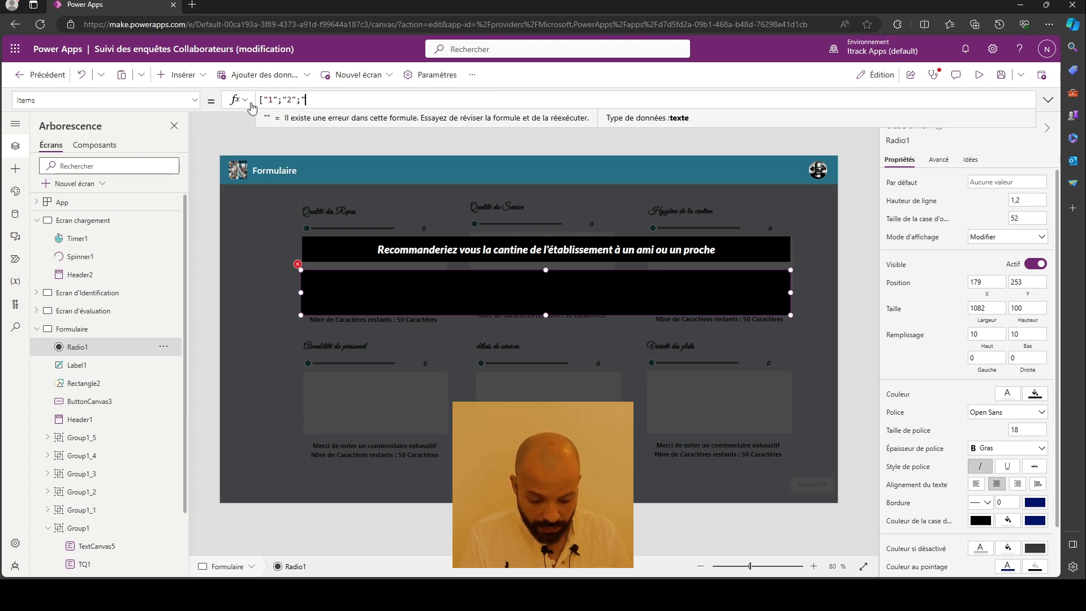
type("3\"")
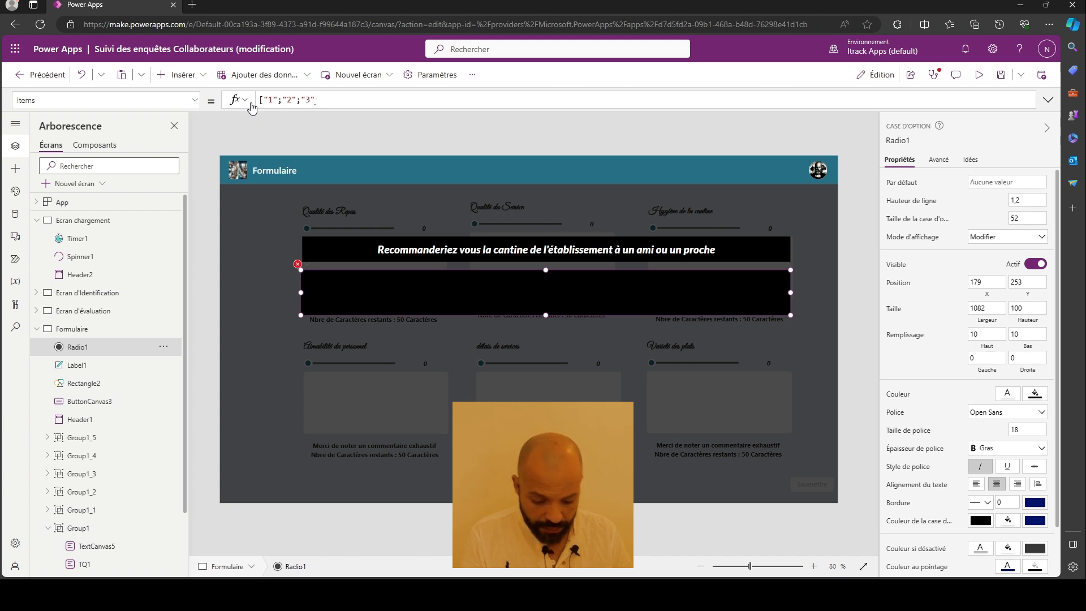
type(";\"4\"")
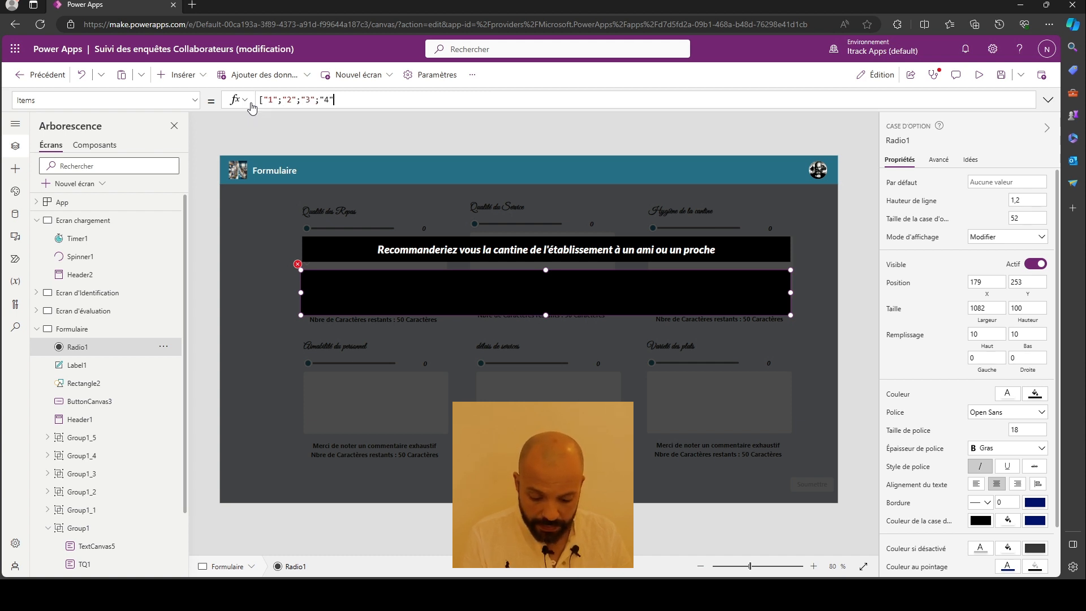
type(";\"5")
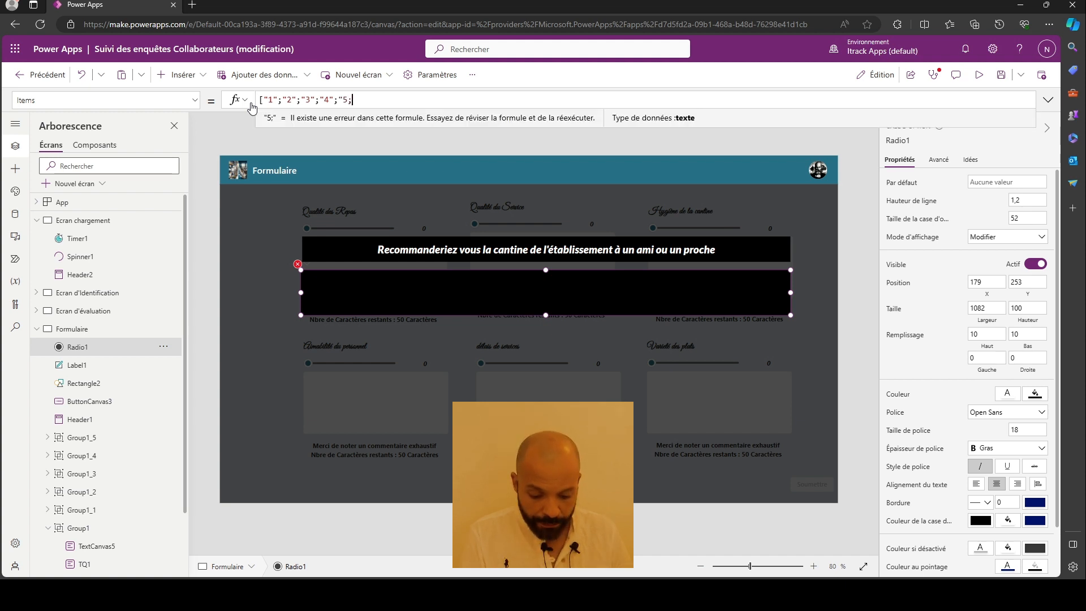
type("\";\"")
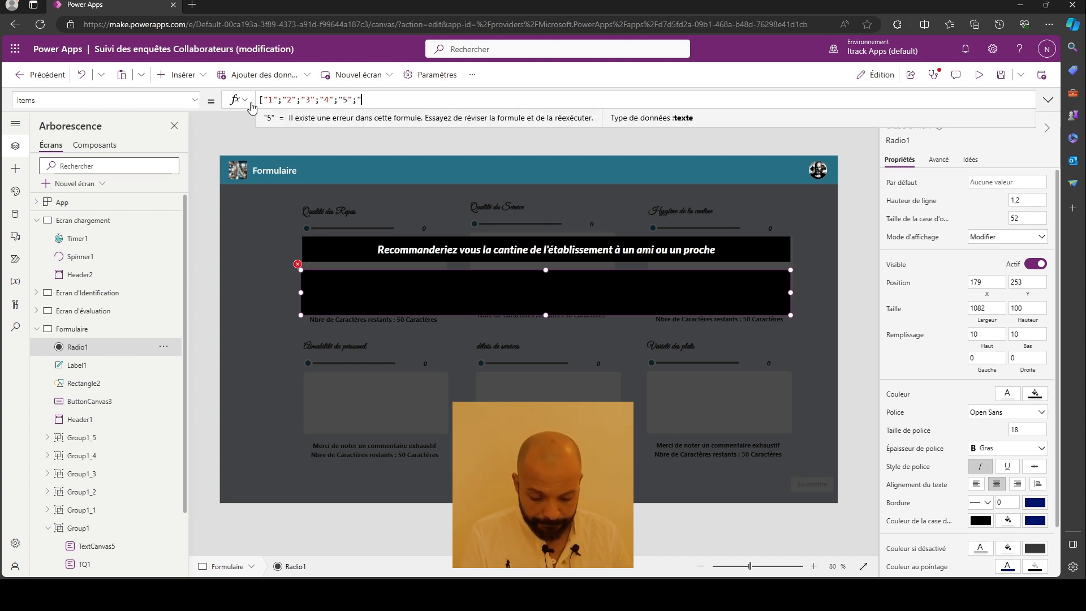
type("6\"")
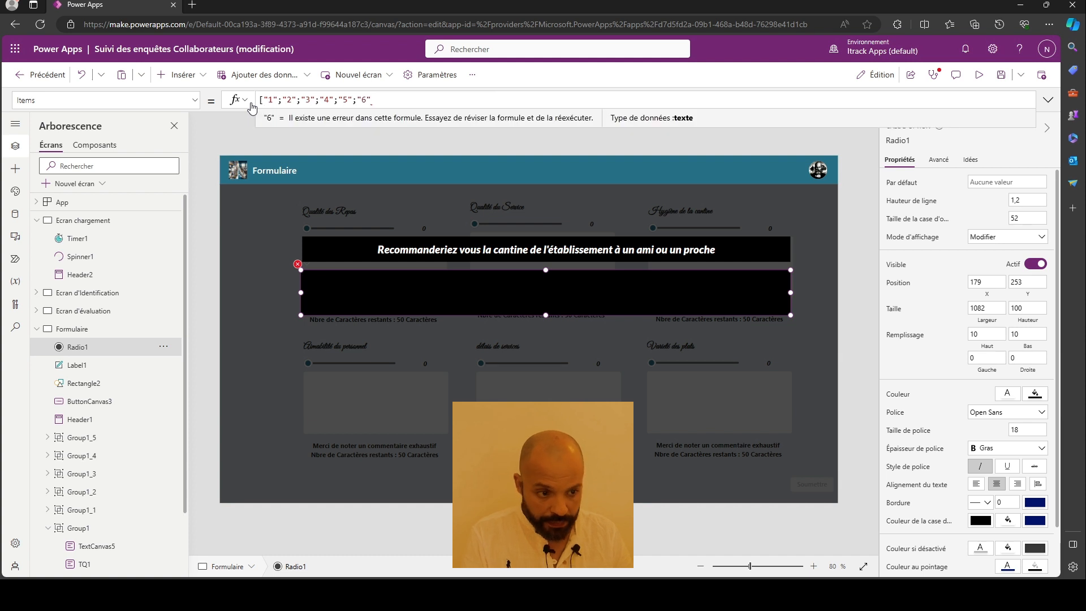
type(";\"7\";\"8\";\"9\";")
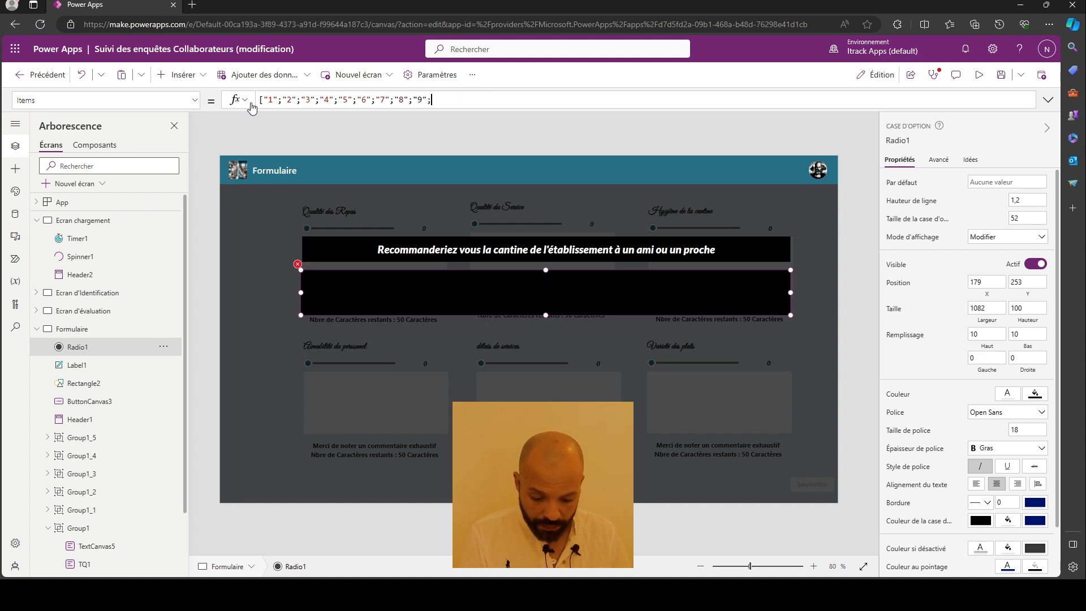
key("BackSpace")
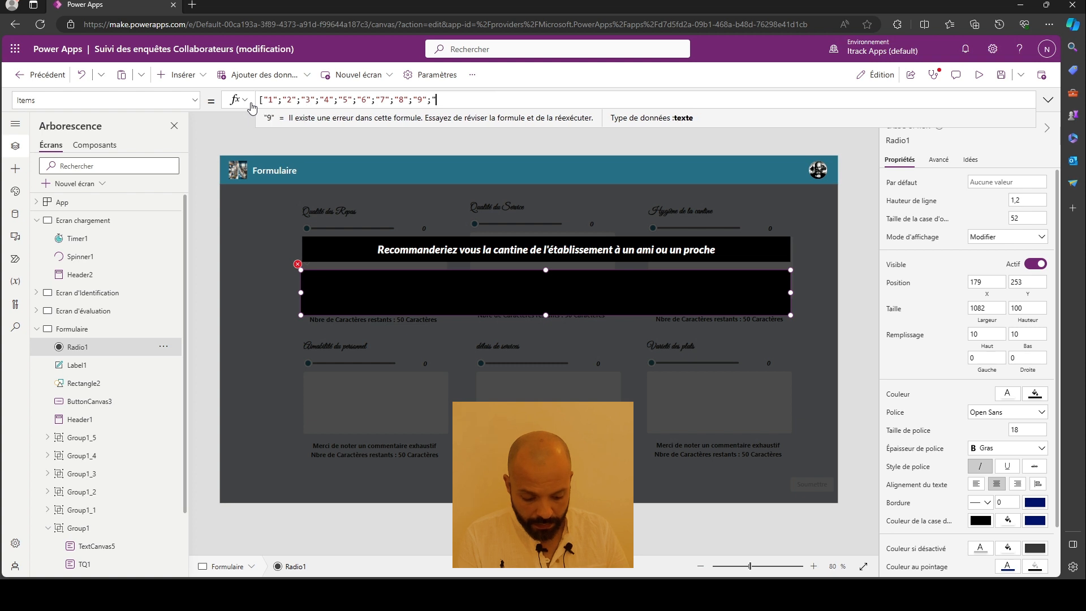
type("\"10\"")
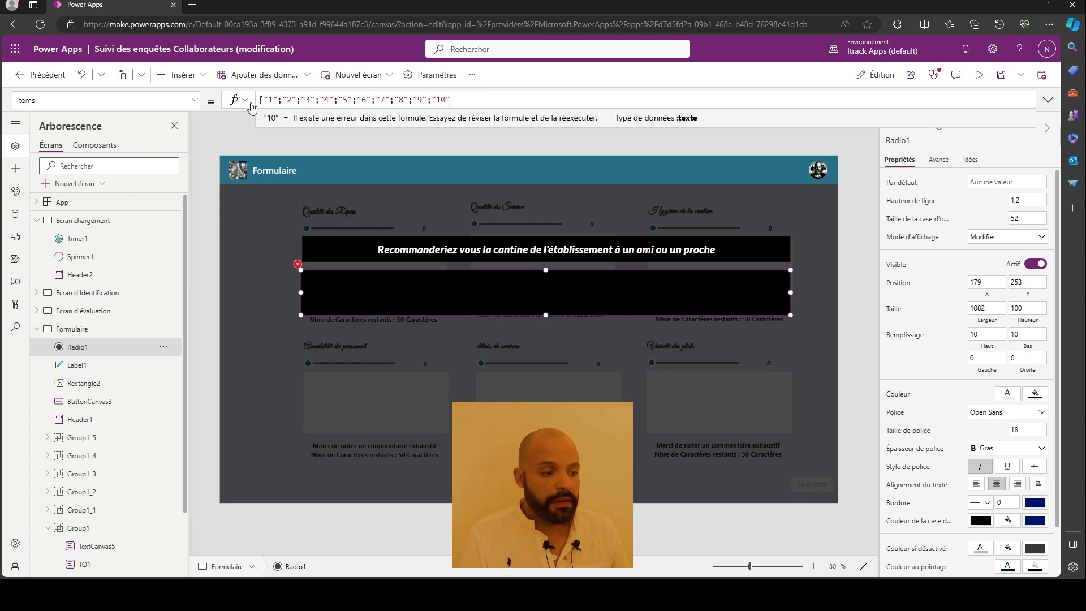
type("]")
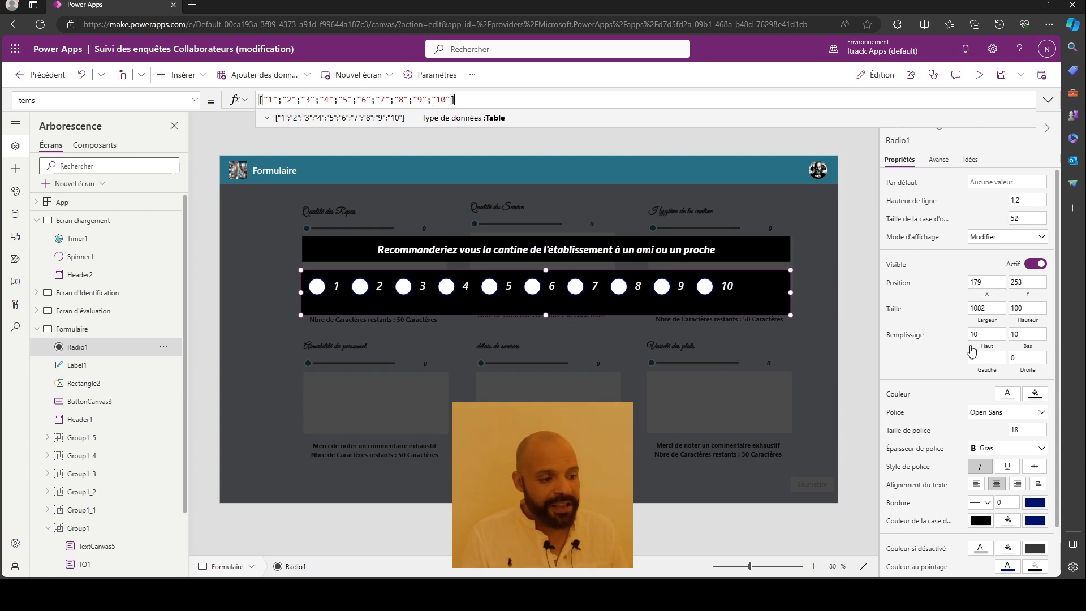
- Move the radio control down to about X 186, Y 286, leaving a gap beneath the question label
left_click(676, 407)
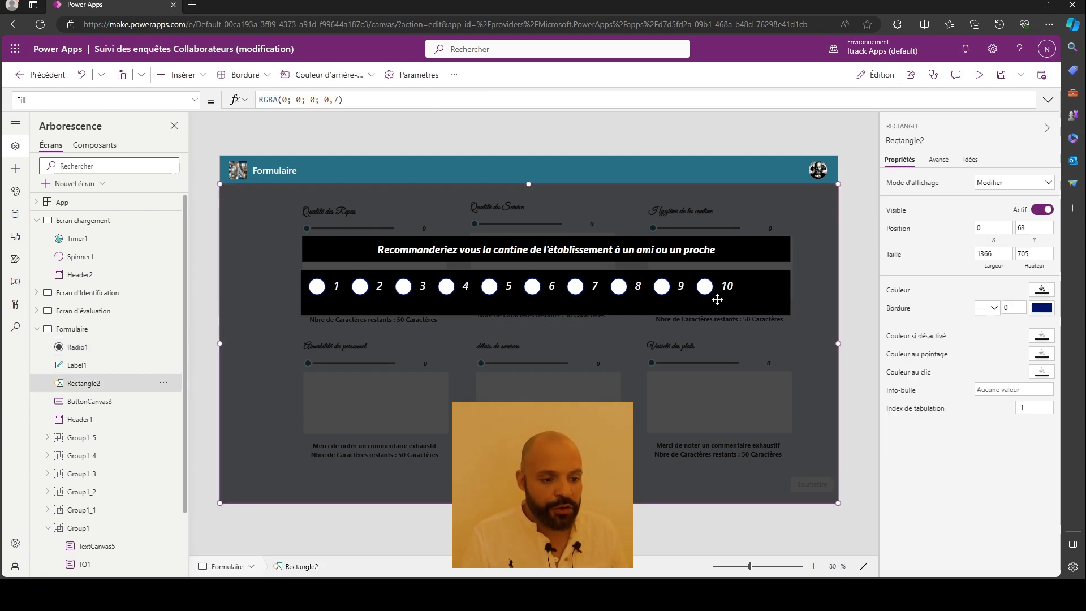
left_click(629, 148)
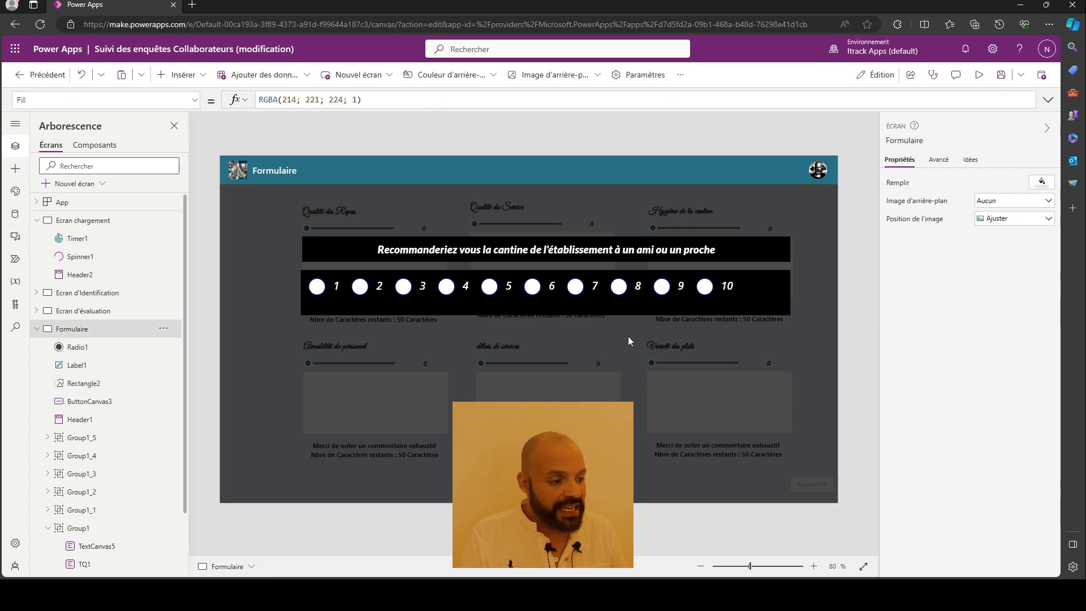
left_click(633, 305)
left_click_drag(637, 307, 640, 320)
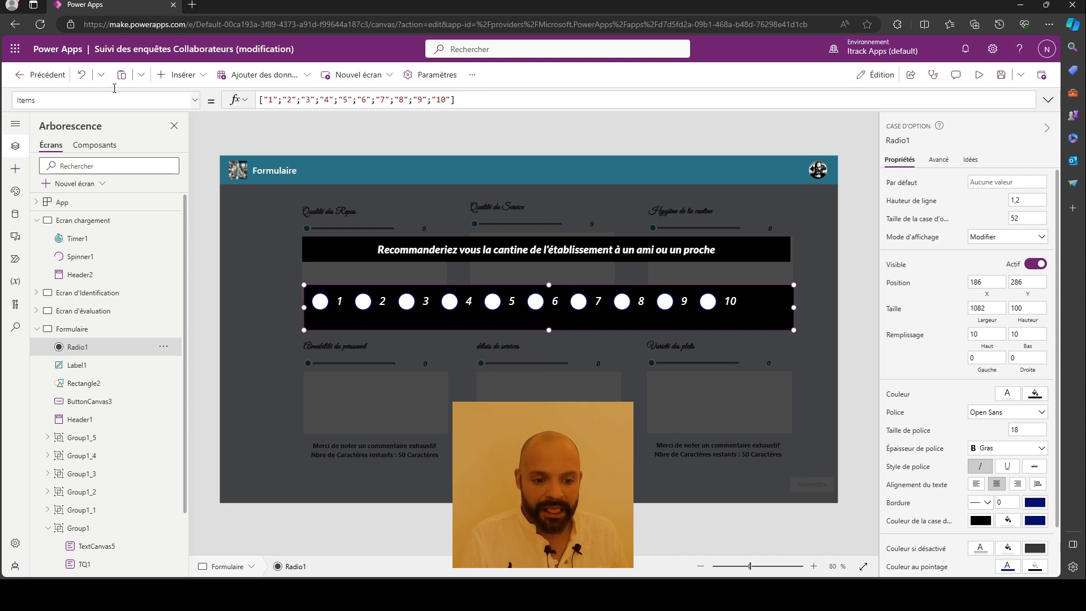
- Insert a rectangle of about 1082 by 52 at X 182, Y 234, filling the gap between the question label and radio control
left_click(182, 76)
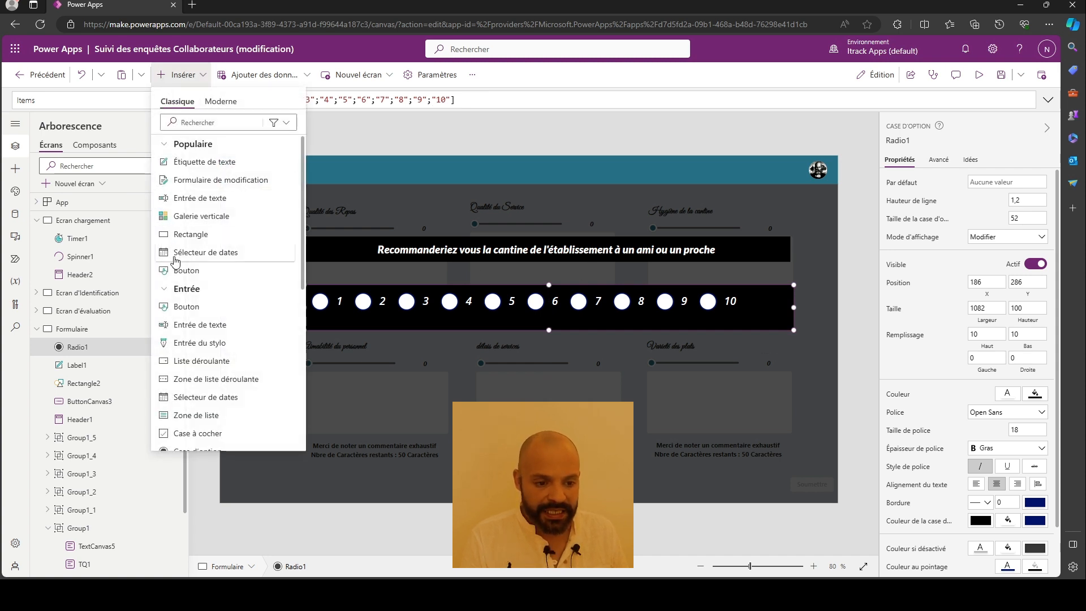
key("Escape")
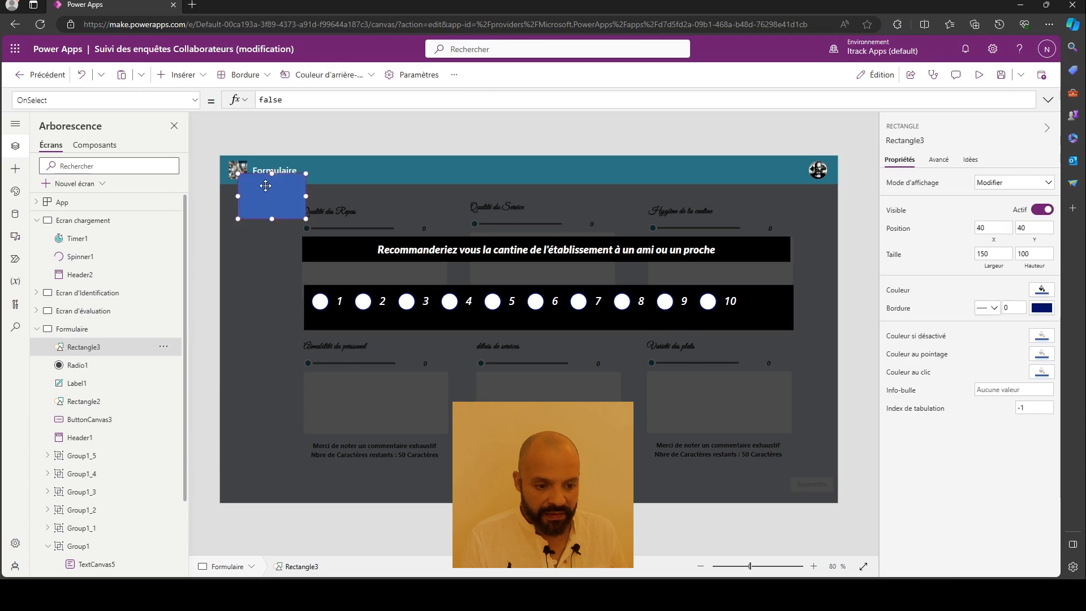
left_click_drag(268, 206, 326, 278)
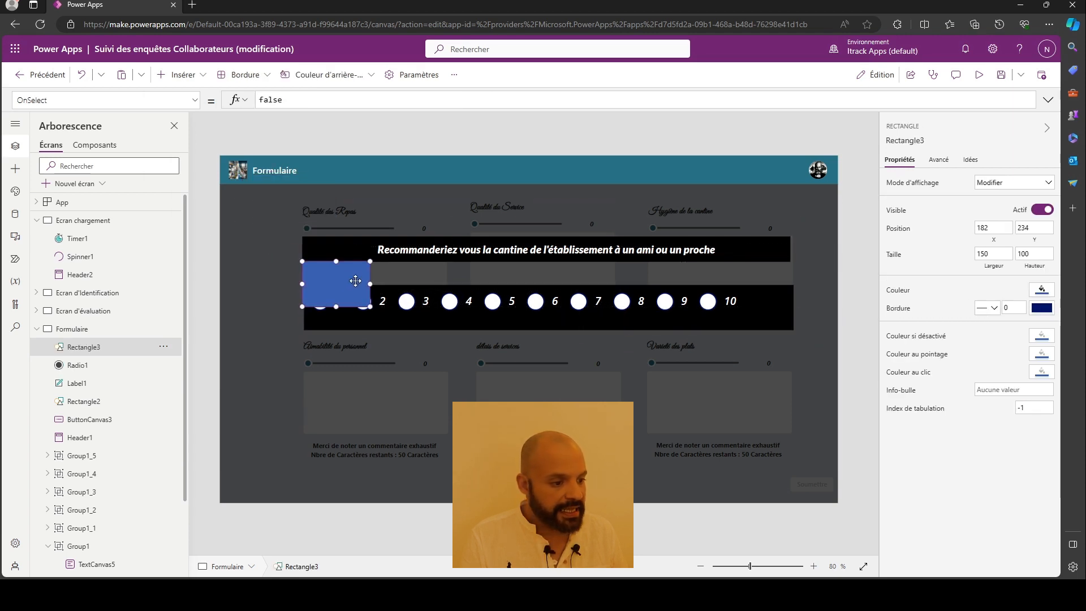
left_click_drag(436, 277, 791, 278)
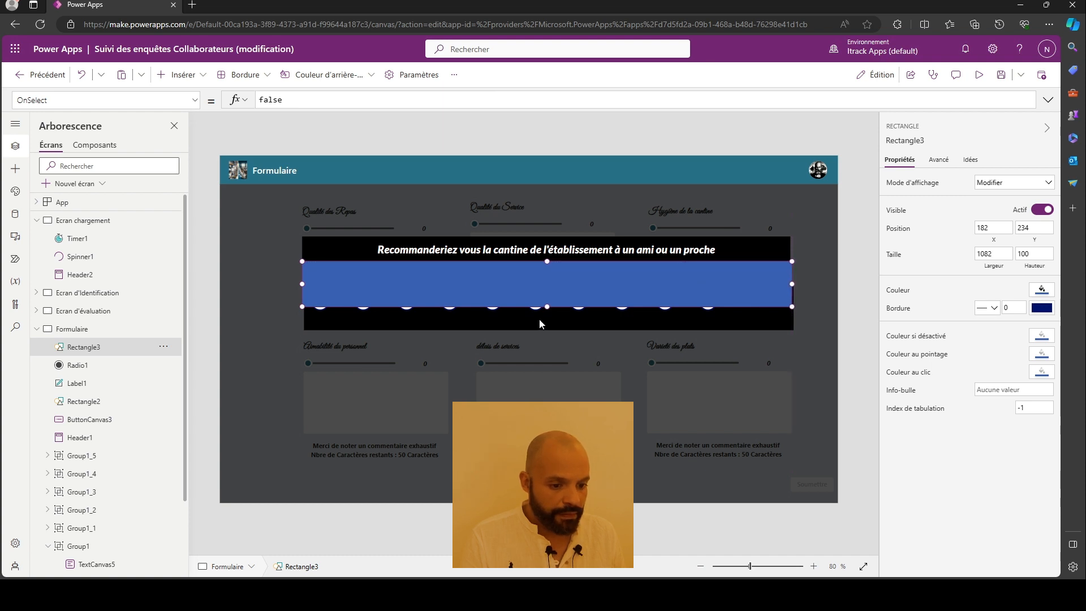
left_click_drag(547, 306, 546, 285)
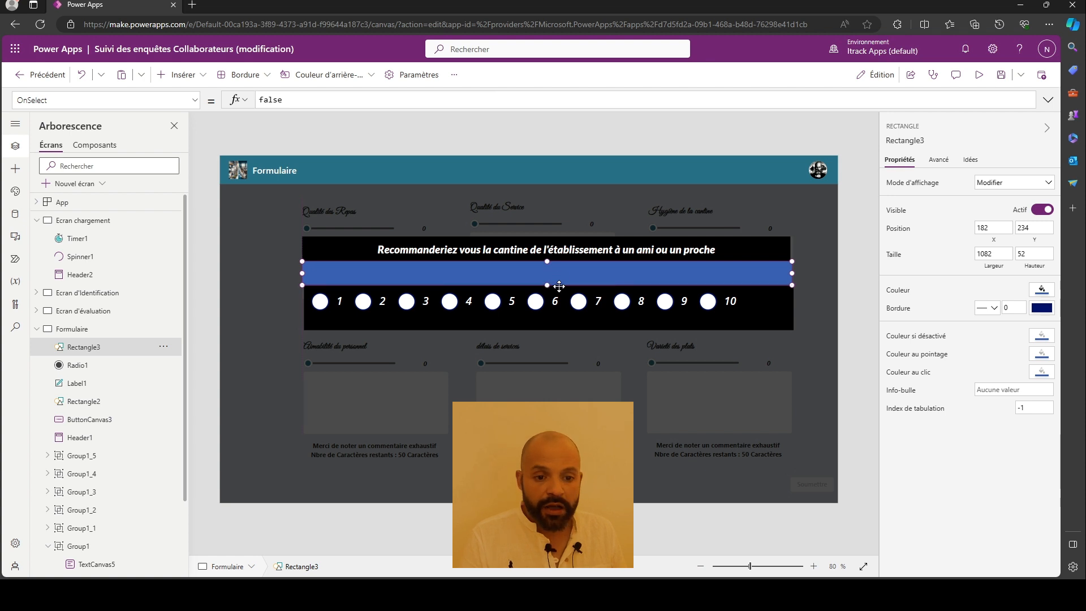
- Set the new rectangle's Fill property to Color.WhiteSmoke
left_click(194, 100)
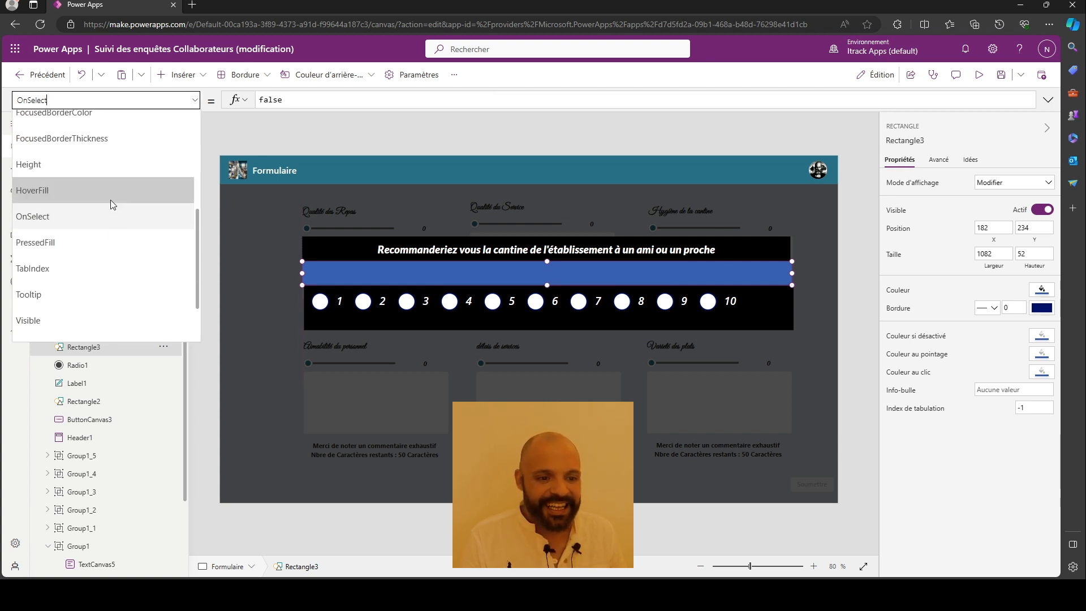
scroll(111, 199, "up", 3)
left_click(82, 185)
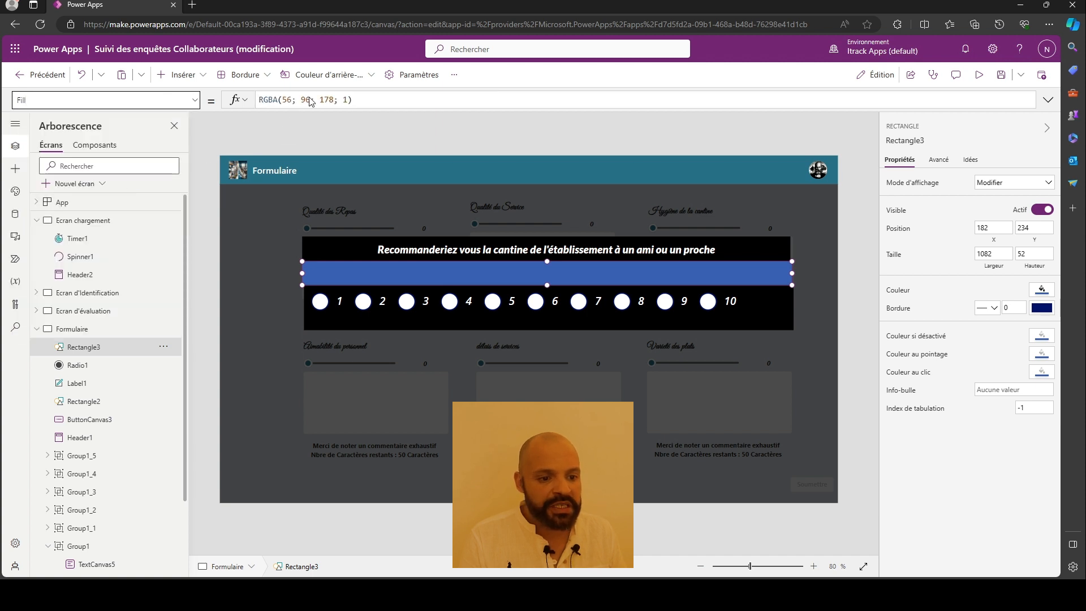
left_click(351, 100)
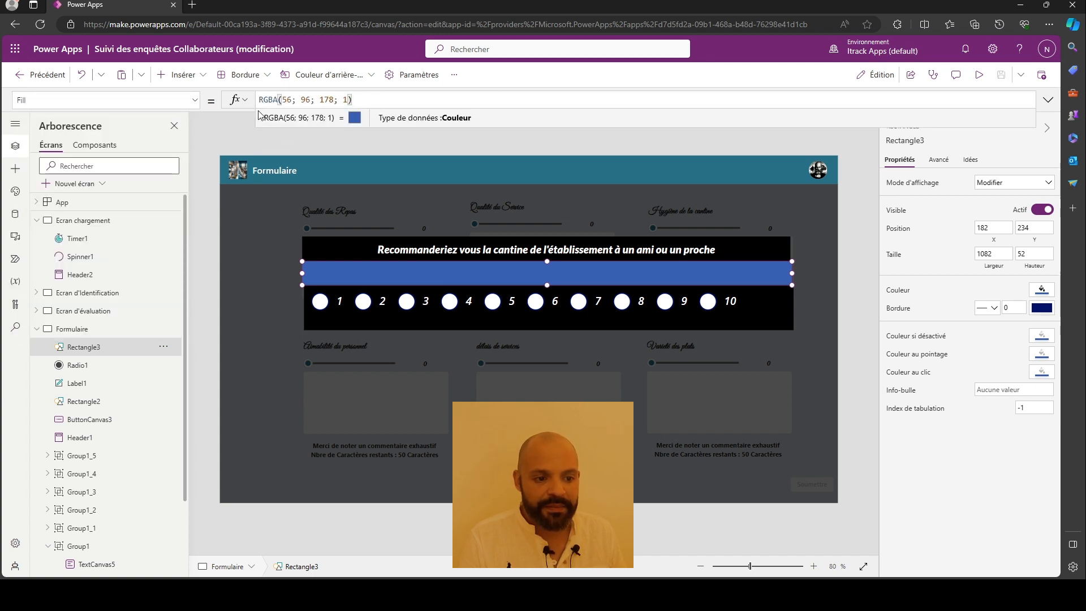
left_click_drag(260, 101, 365, 95)
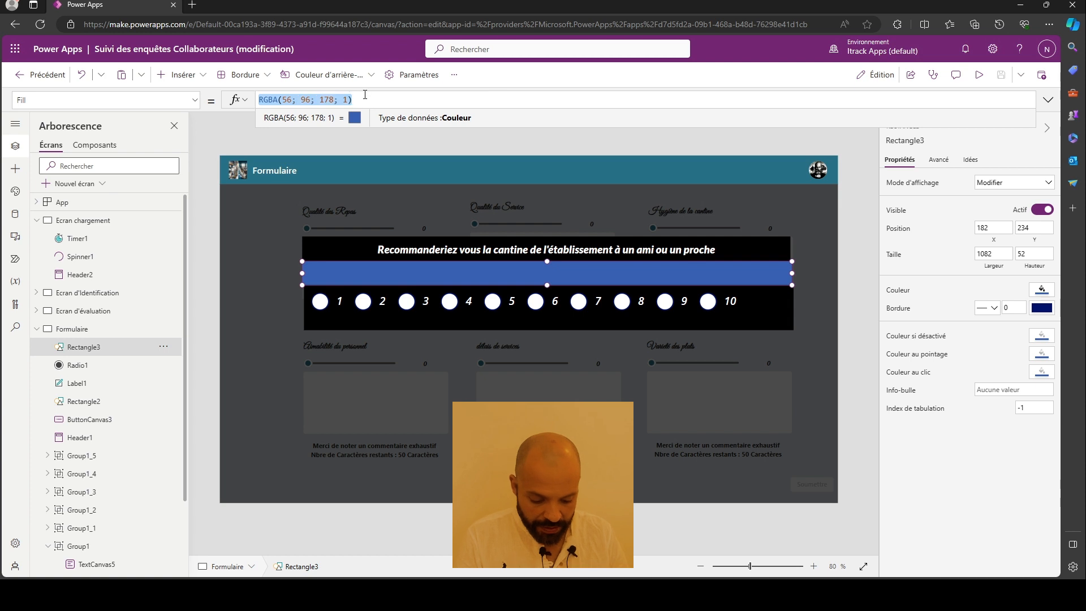
type("Color")
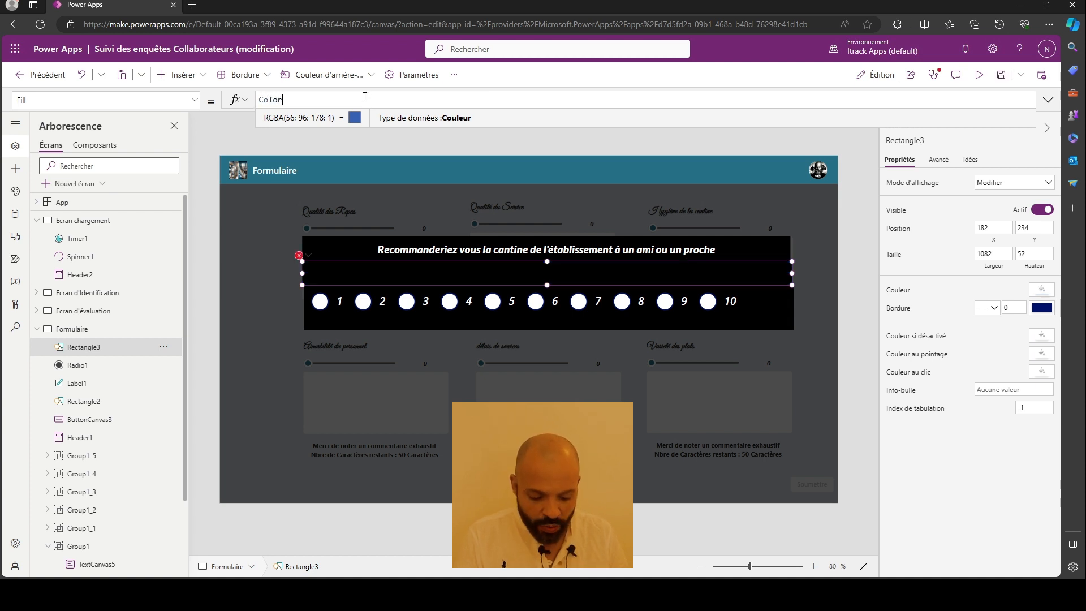
type(".Smok")
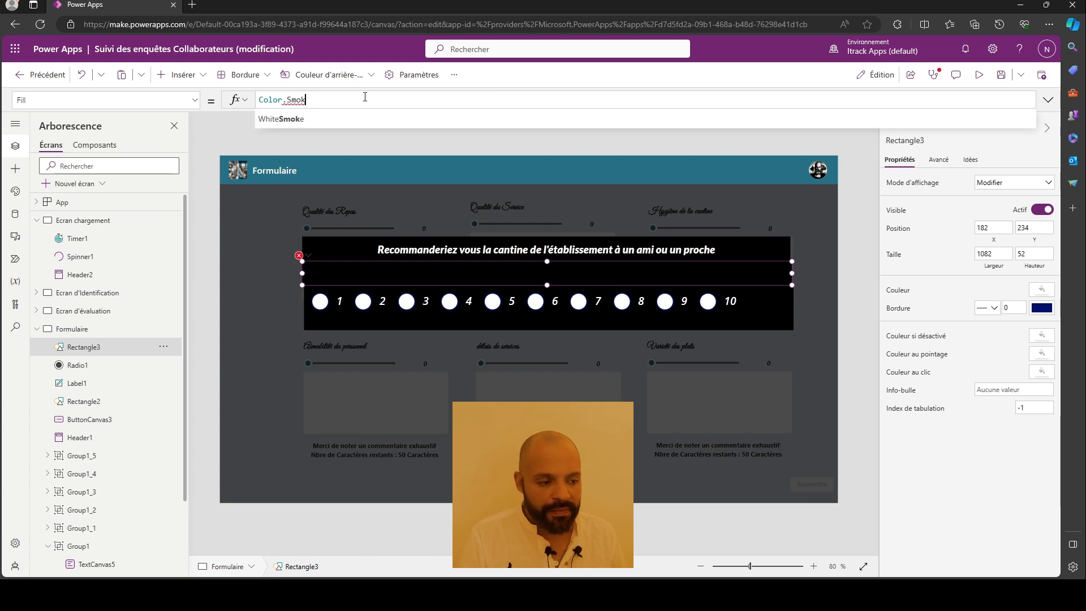
left_click(310, 120)
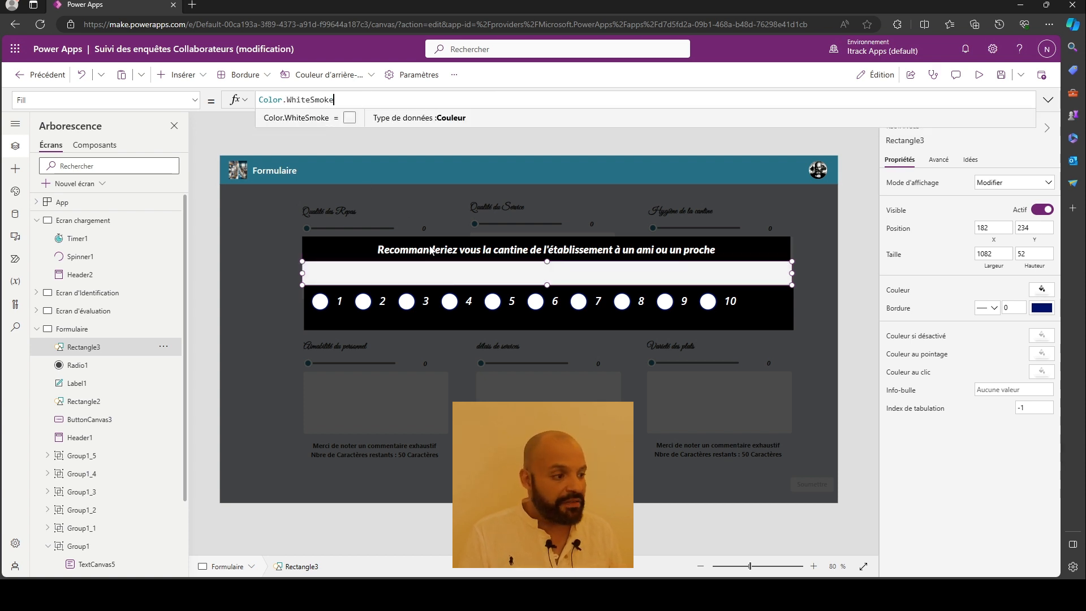
- Preview the Formulaire screen to check the recommendation overlay, and return to the editor
left_click(570, 221)
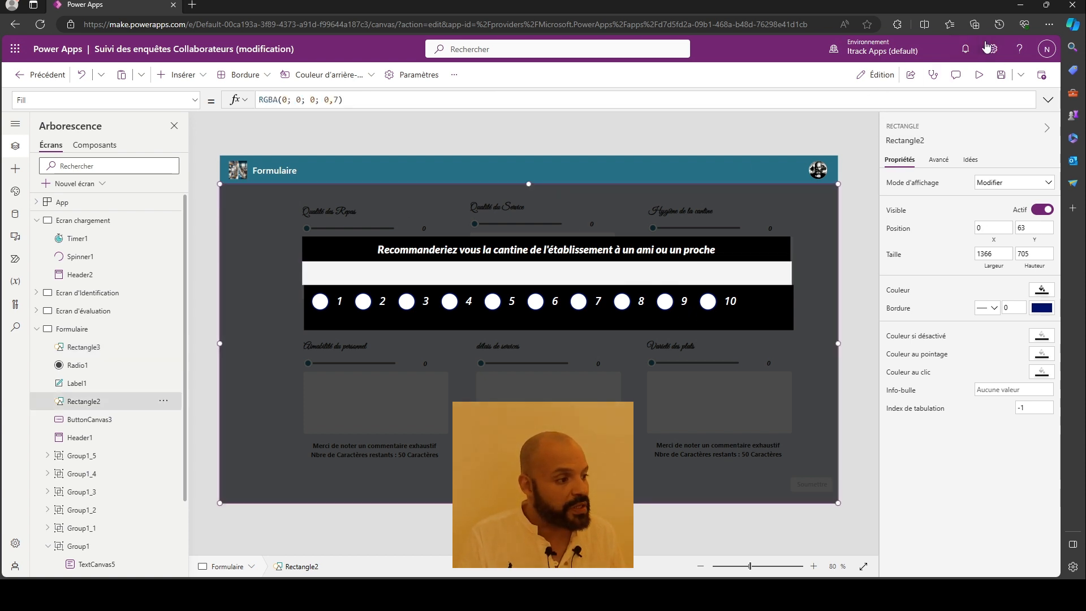
left_click(972, 83)
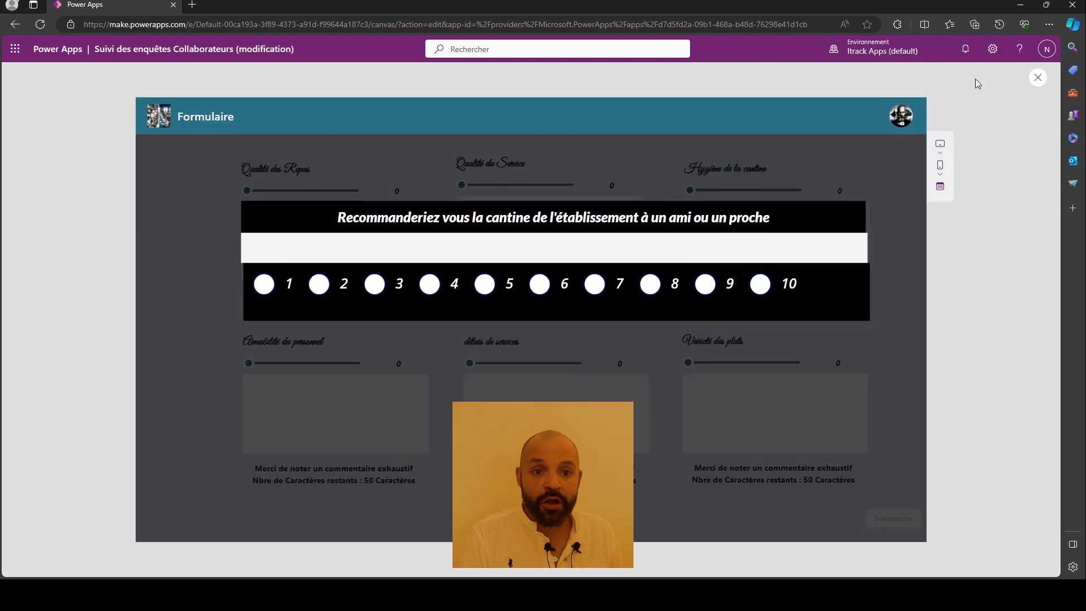
left_click(1037, 79)
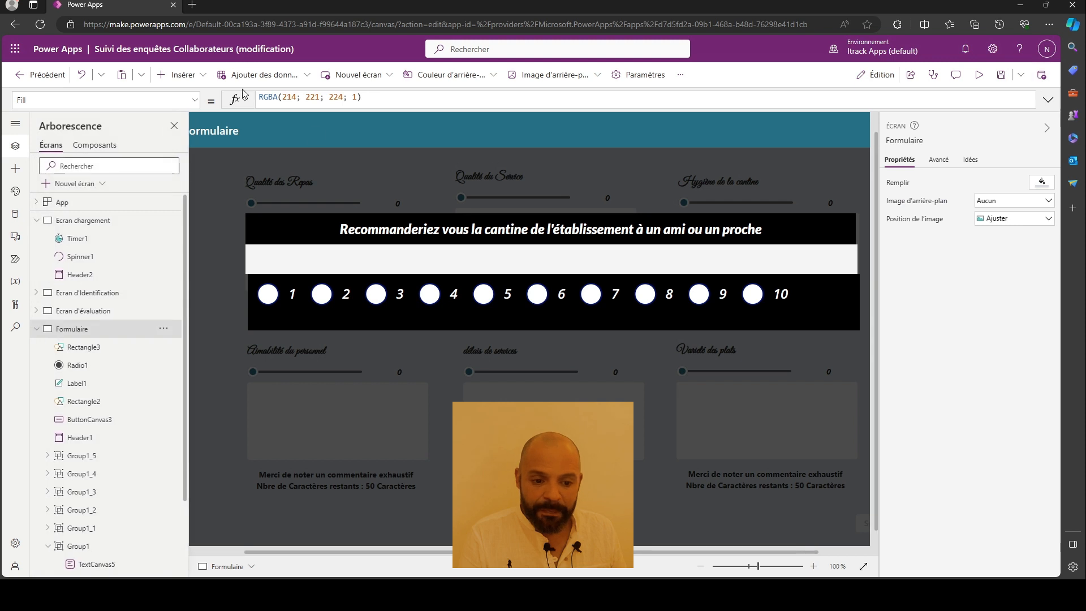
- Insert a modern text input of about 1079 by 236 at X 185, Y 378, directly beneath the radio control
left_click(195, 83)
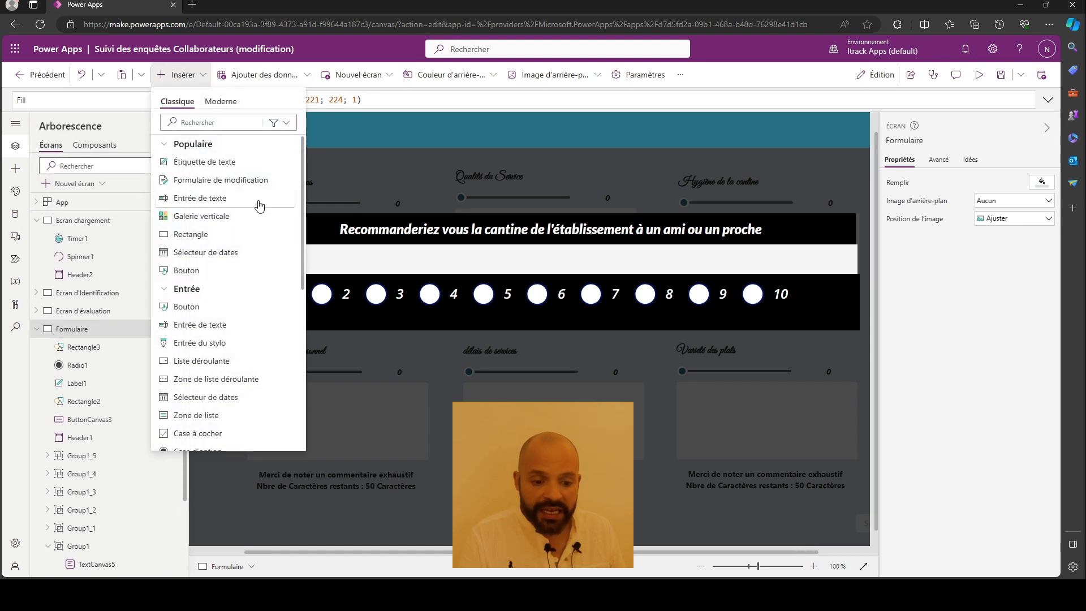
left_click(220, 102)
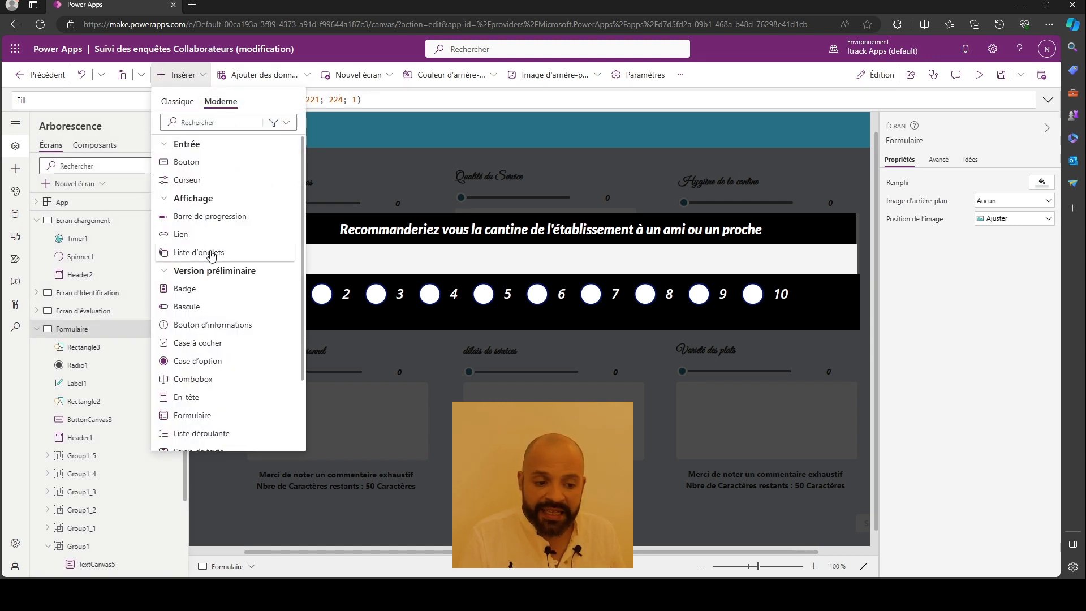
scroll(208, 255, "down", 2)
left_click(197, 364)
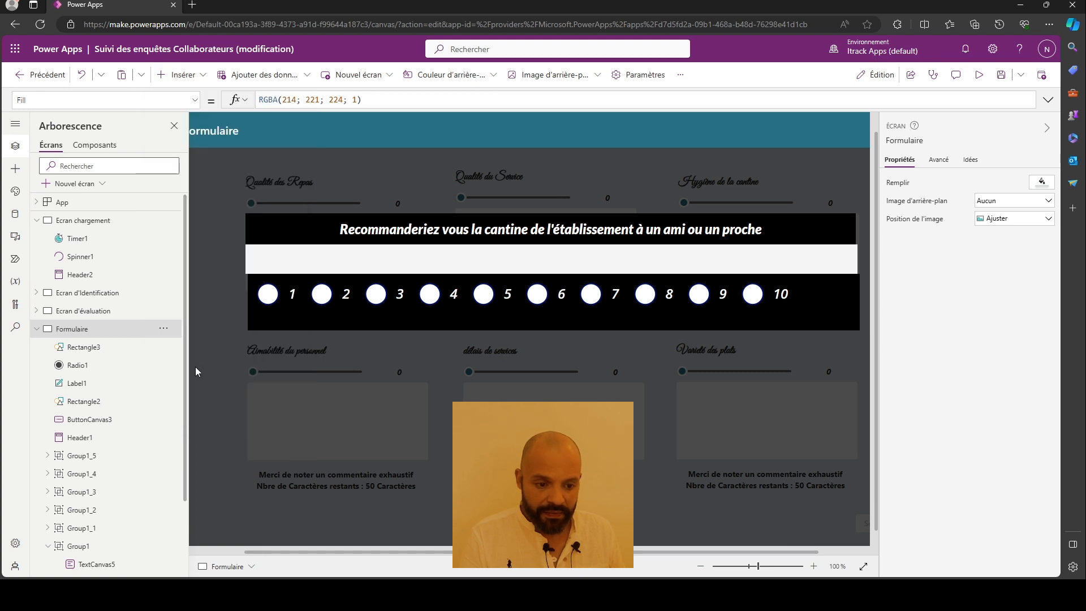
left_click_drag(268, 142, 350, 327)
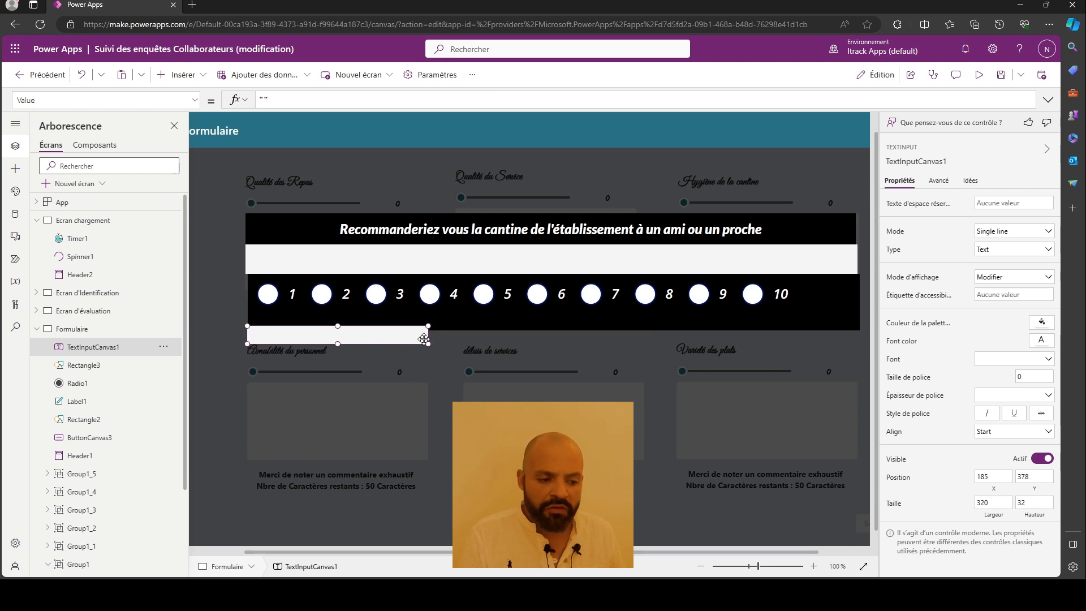
left_click_drag(434, 344, 855, 456)
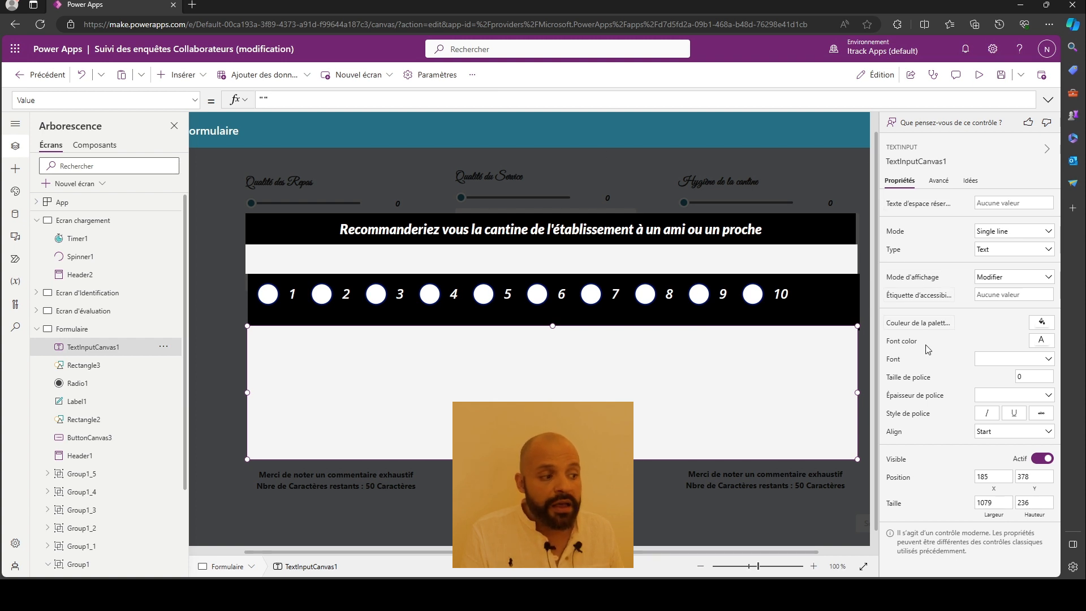
- Set the text input's placeholder to "Merci de noter un commentaire global sur le niveau de satification "
left_click(938, 181)
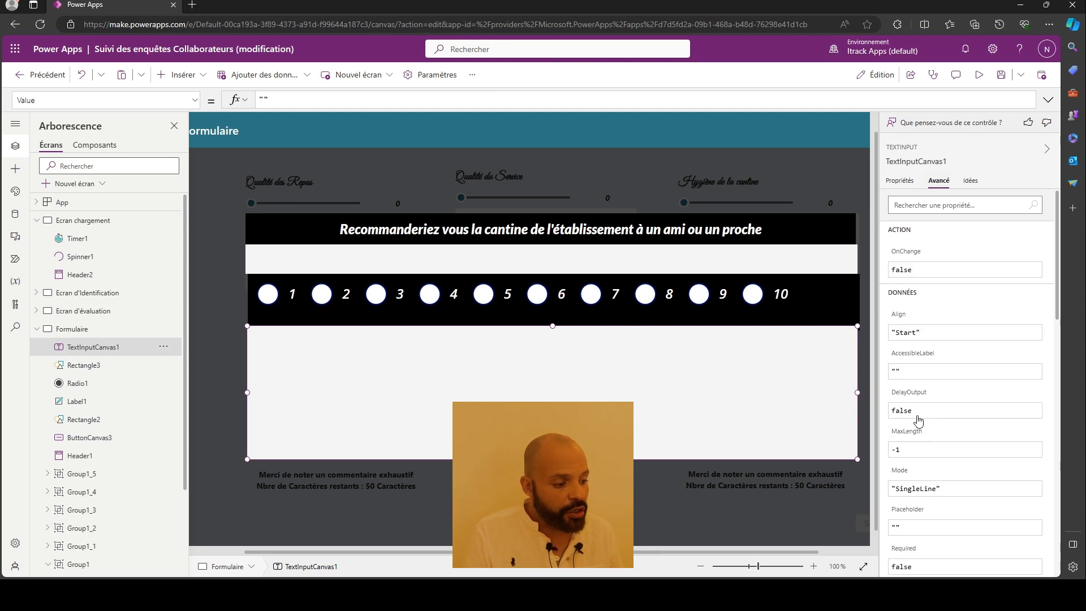
scroll(919, 421, "down", 1)
left_click(909, 470)
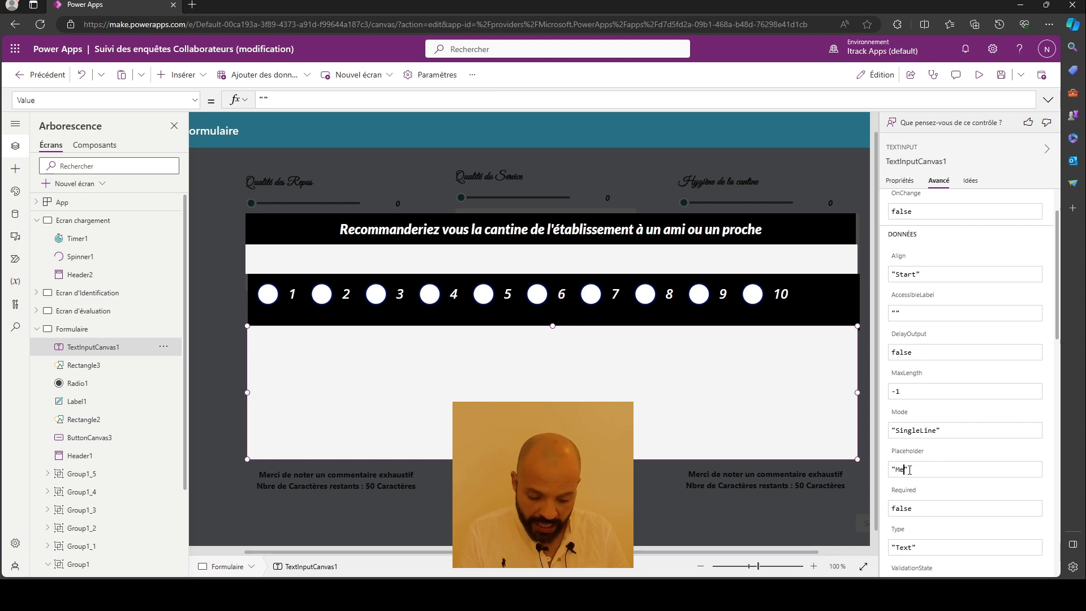
type("Merci de ")
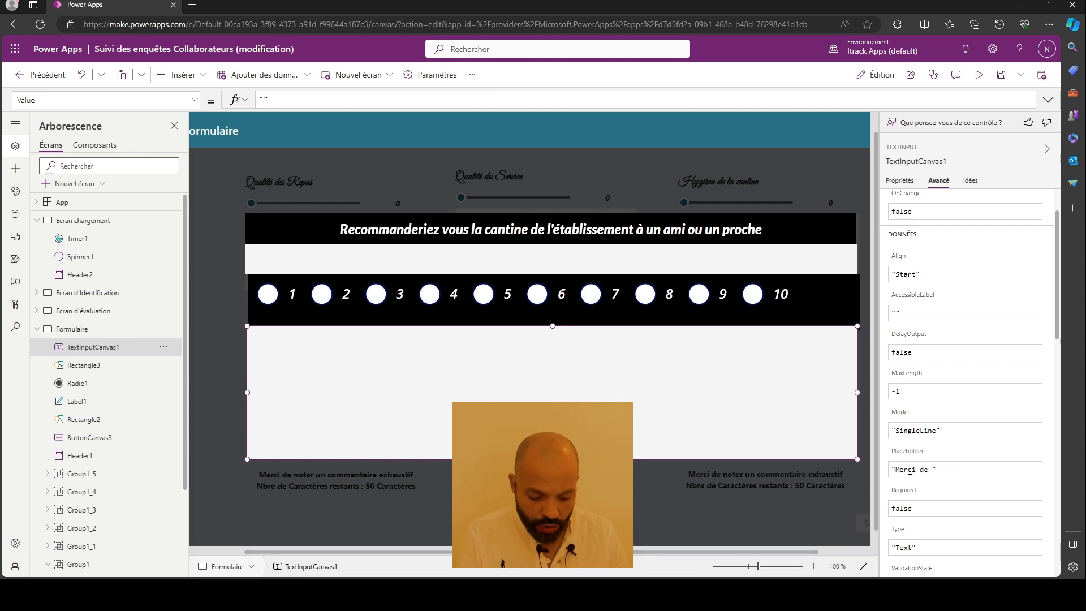
type("noter un commentaire")
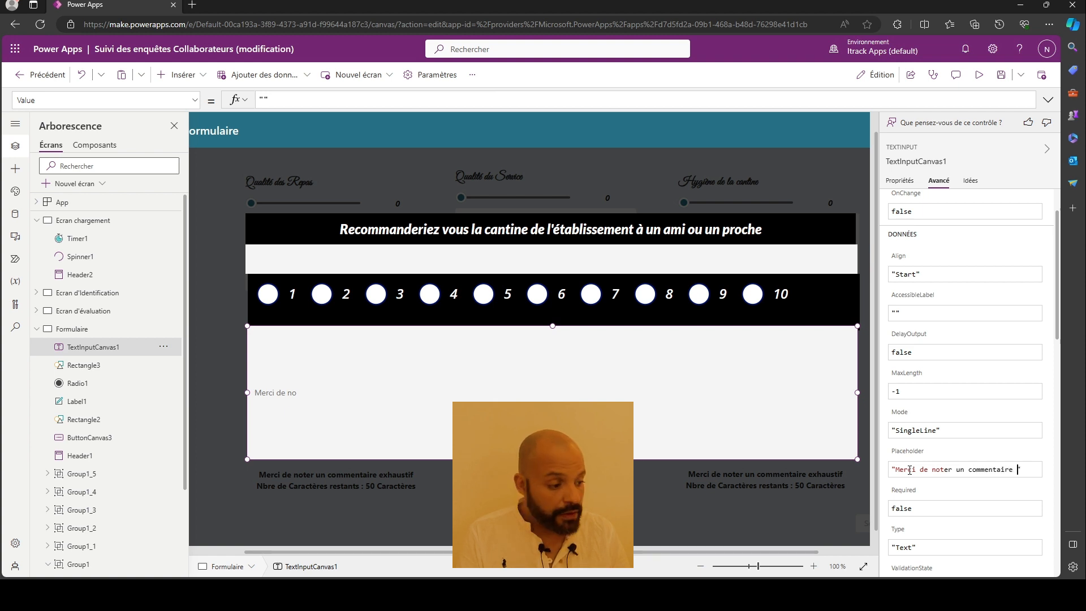
type(" globazl")
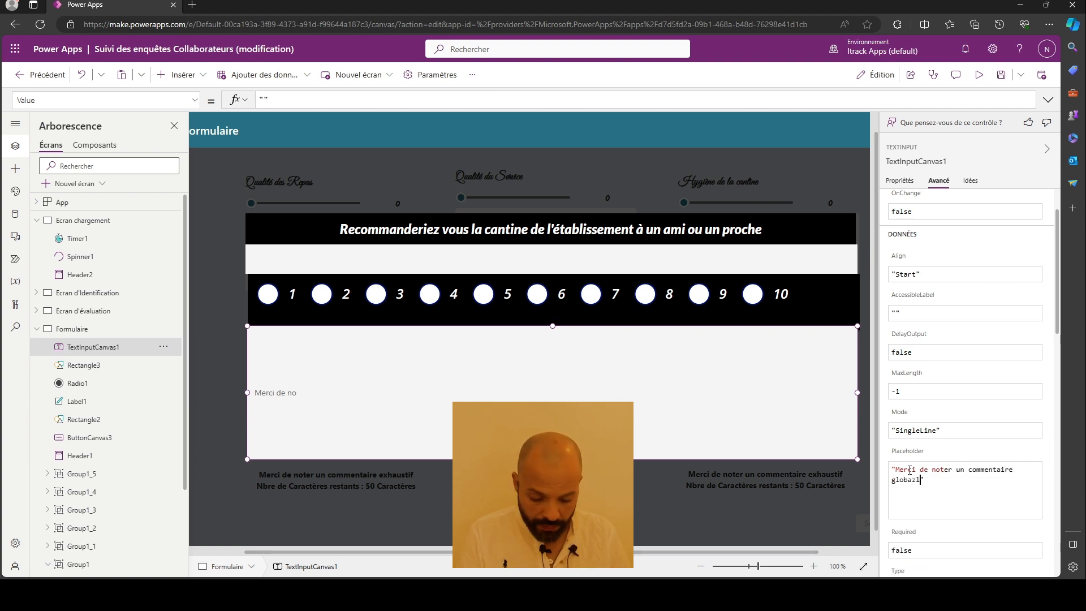
type("l sur le ni")
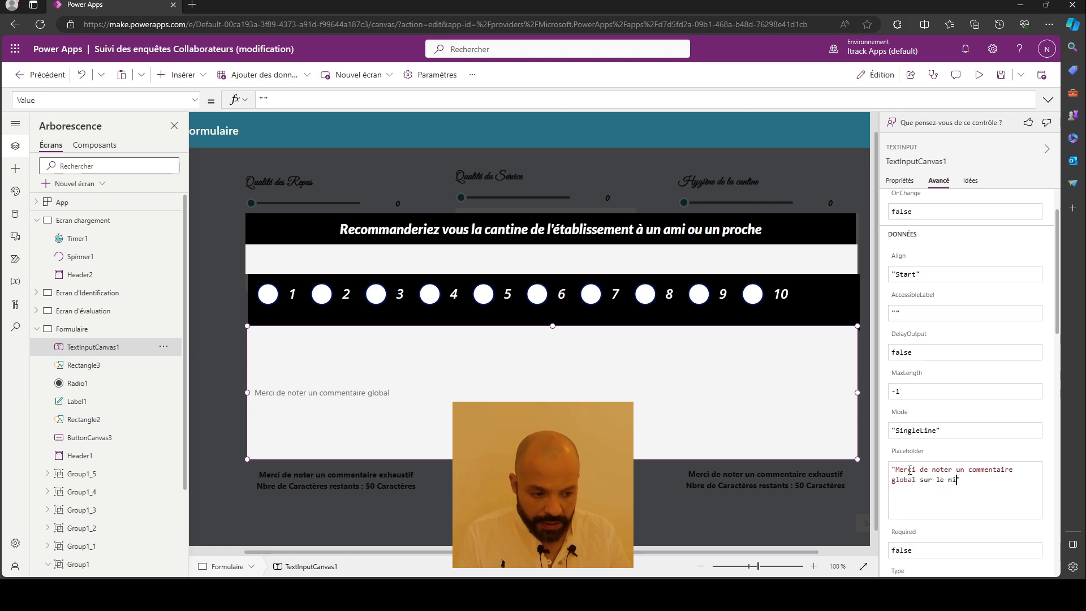
type("veau s")
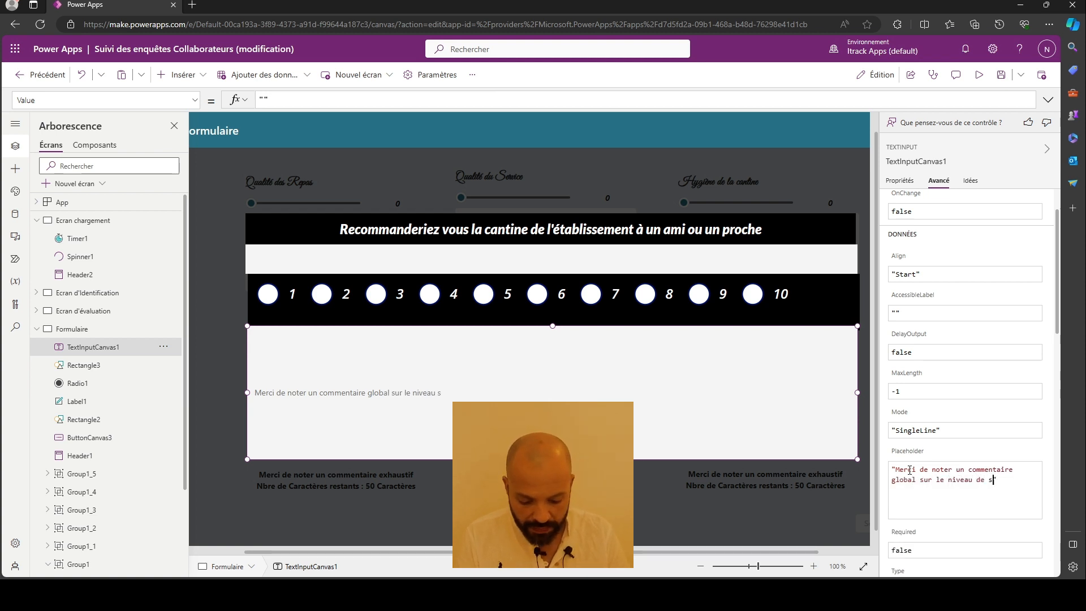
type("ficatio")
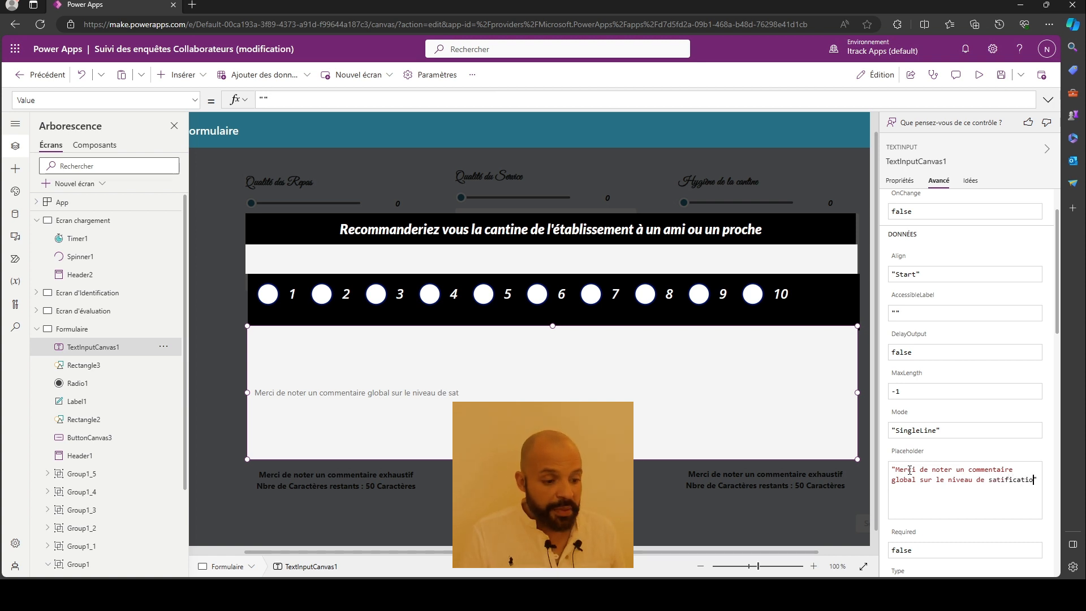
type("n")
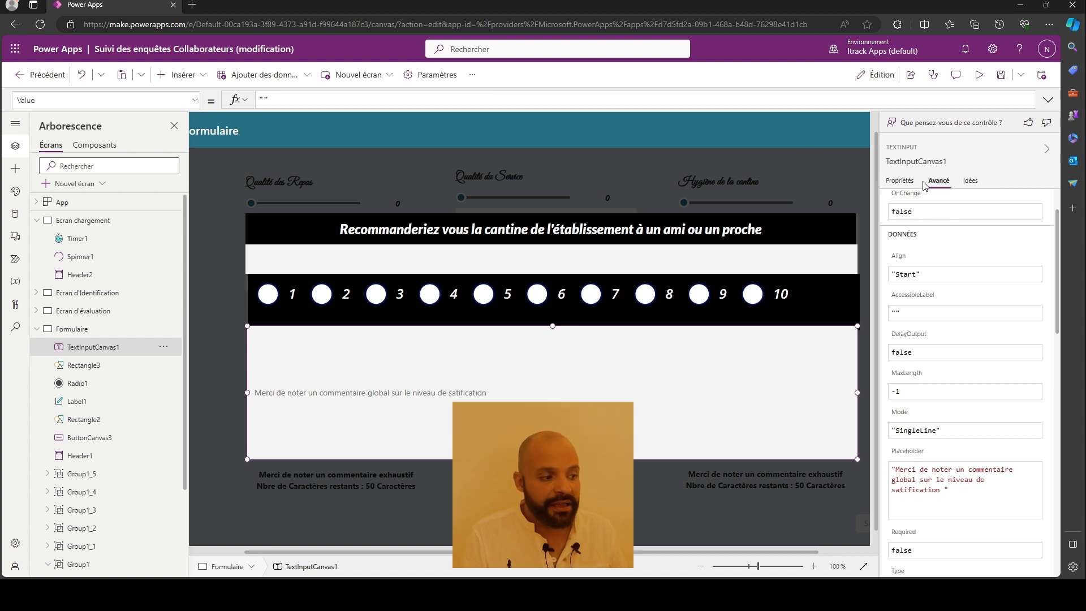
- Set the comment text input's mode to Multiline
left_click(899, 180)
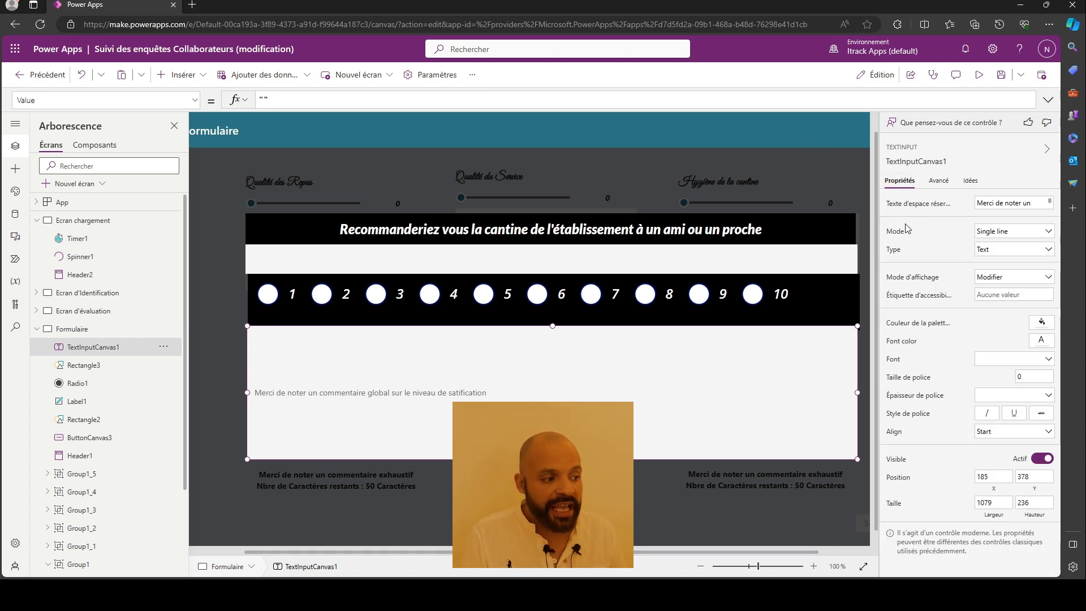
left_click(1018, 232)
left_click(1021, 235)
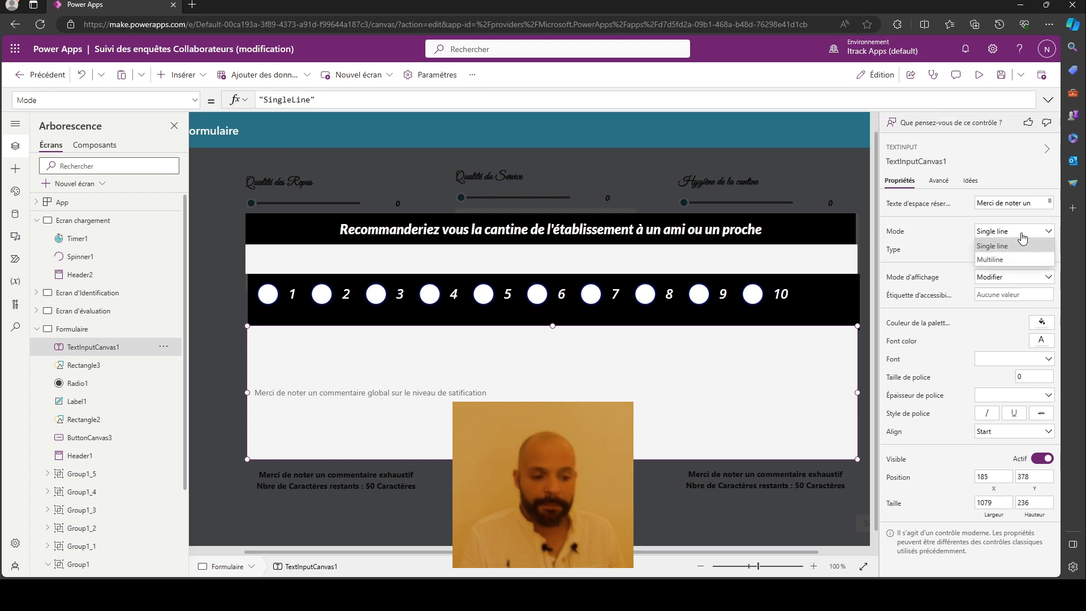
left_click(1011, 260)
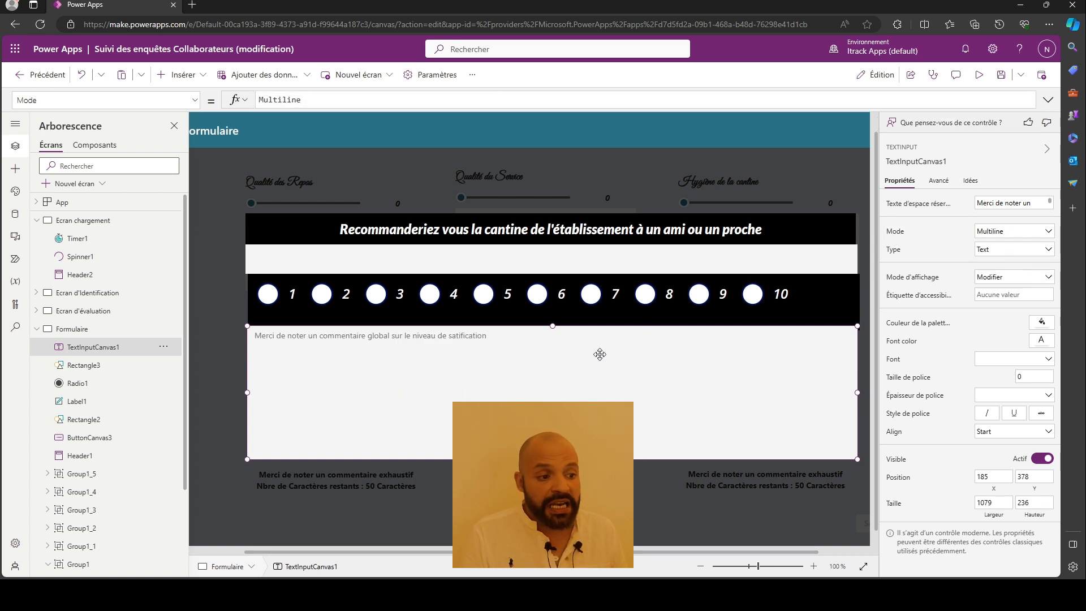
- Preview the Formulaire screen, test text entry in the comment box, clear it, and return to the editor
left_click(594, 190)
left_click(978, 74)
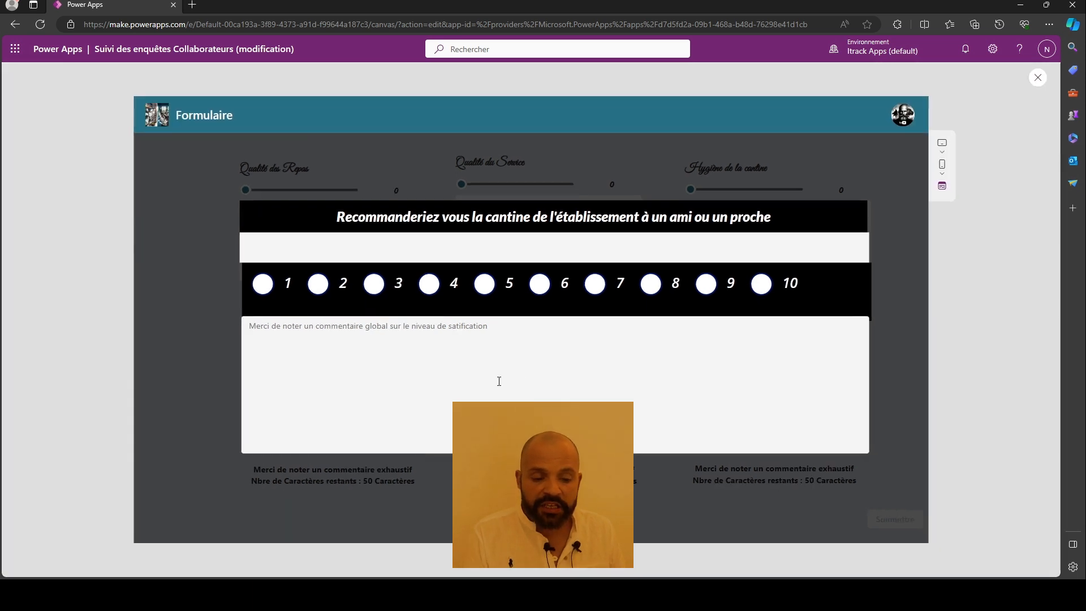
left_click(500, 381)
type("g")
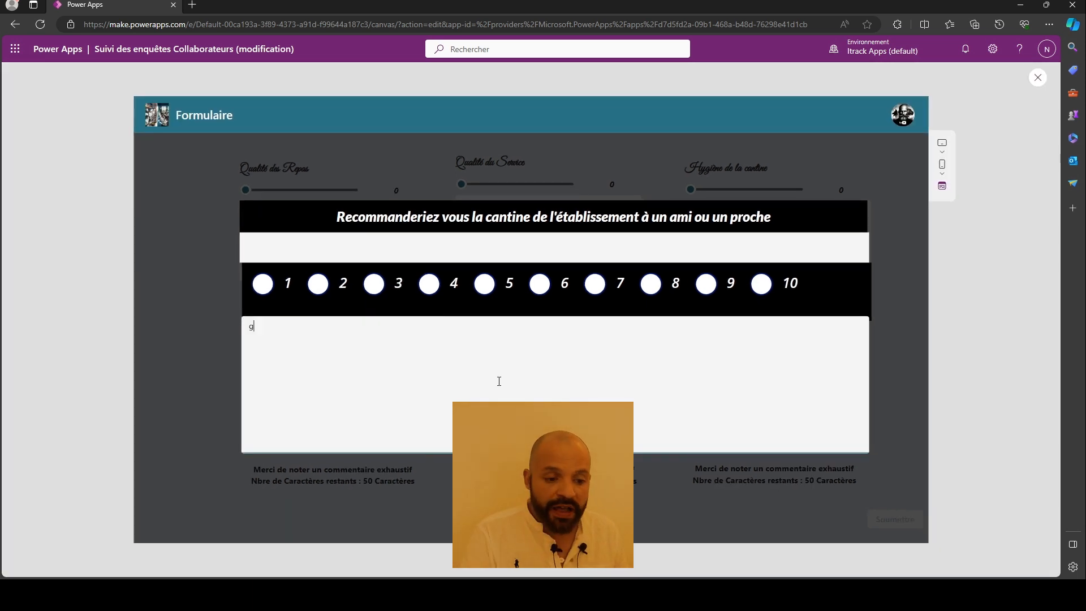
key("BackSpace")
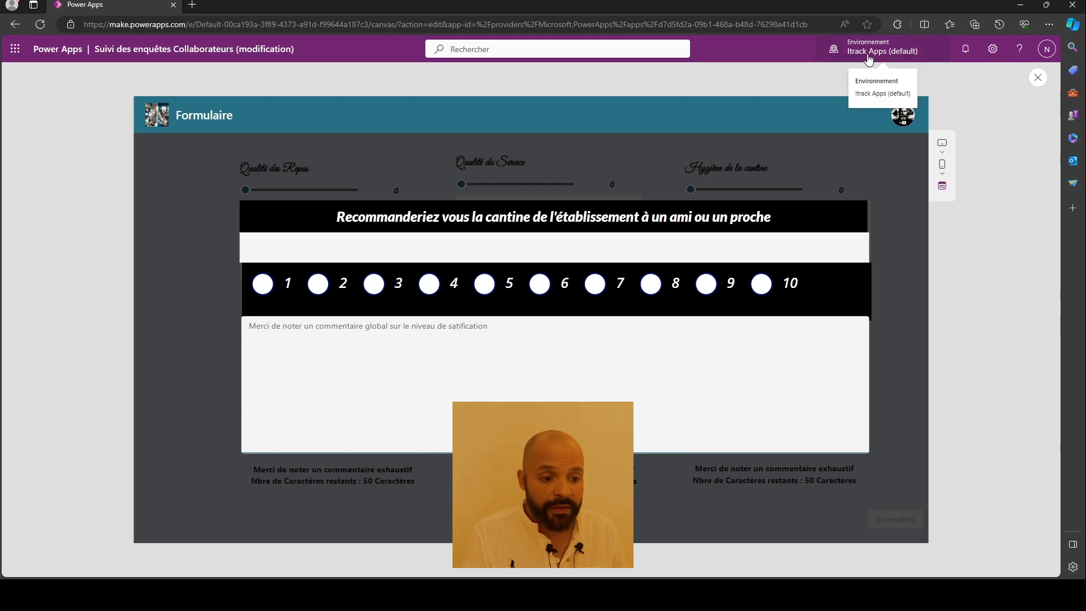
left_click(989, 99)
key("Escape")
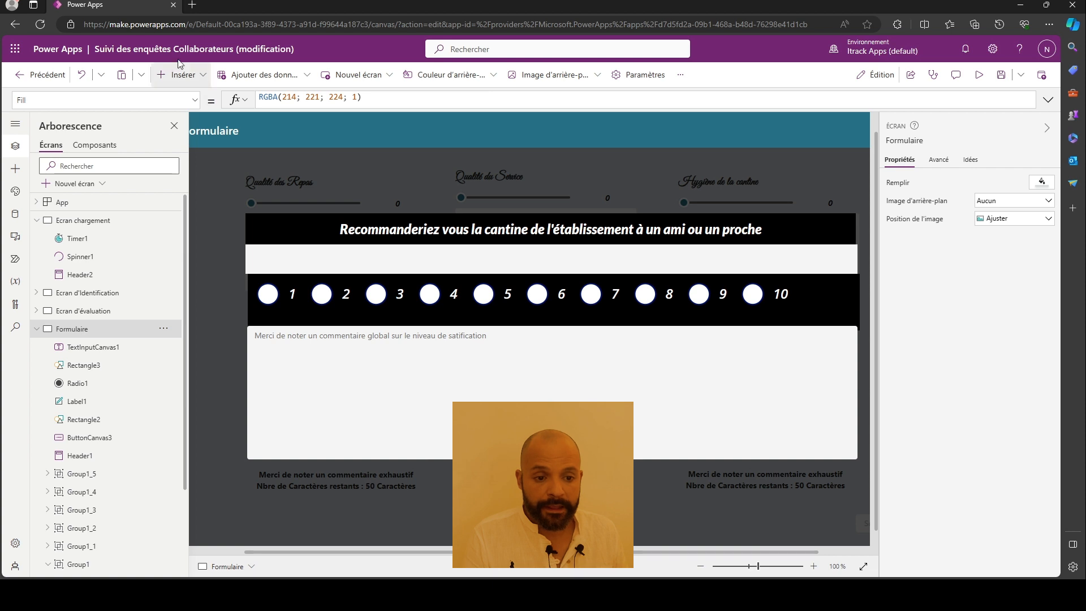
- Insert a classic button of about 110 by 38 at X 1157, Y 615, under the comment box's lower-right corner
left_click(175, 79)
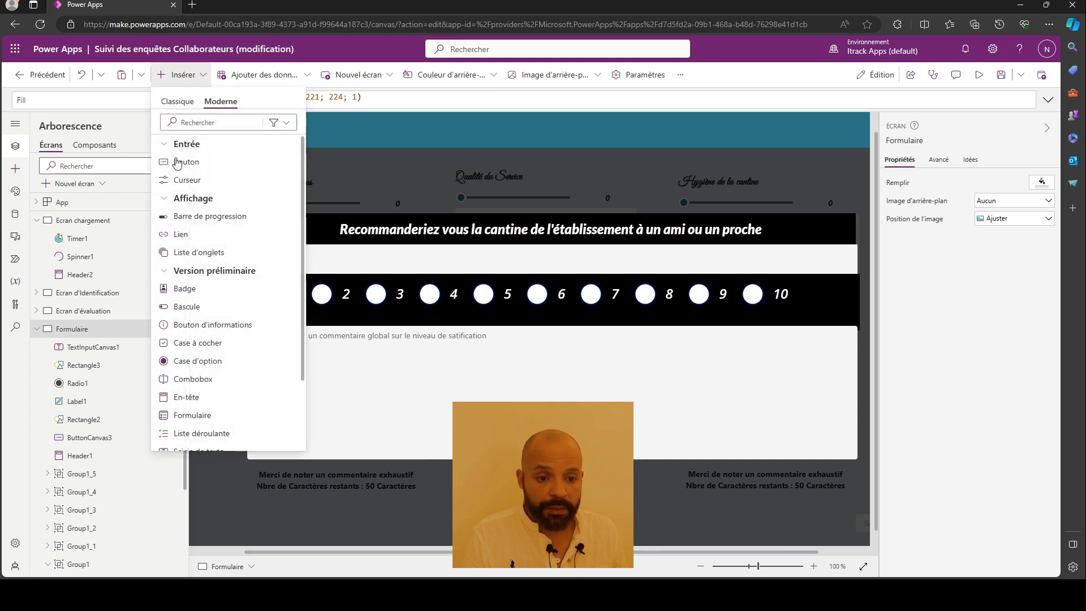
left_click(170, 100)
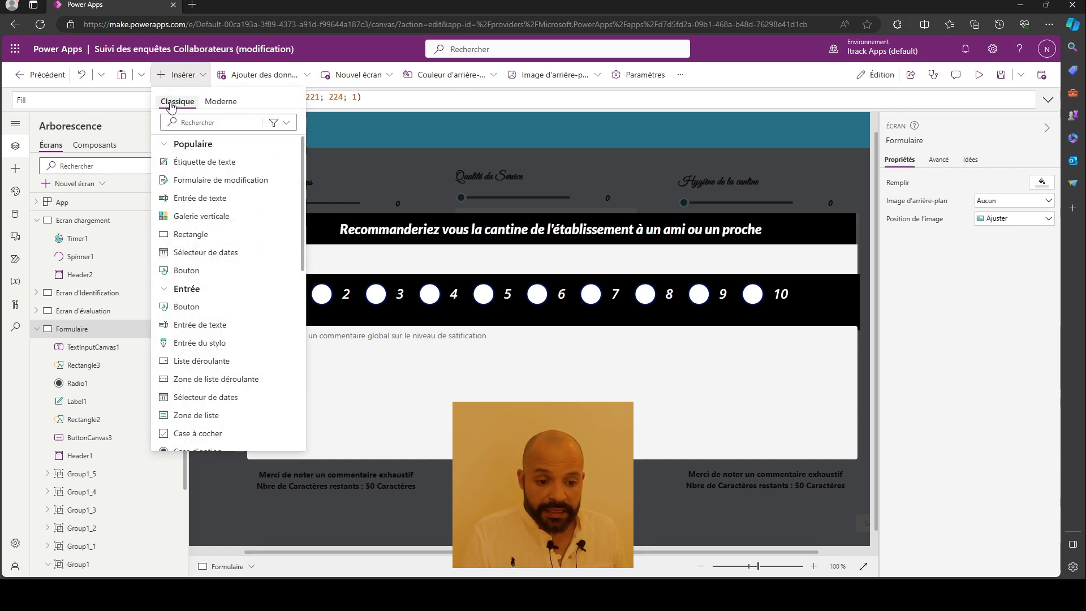
left_click(189, 307)
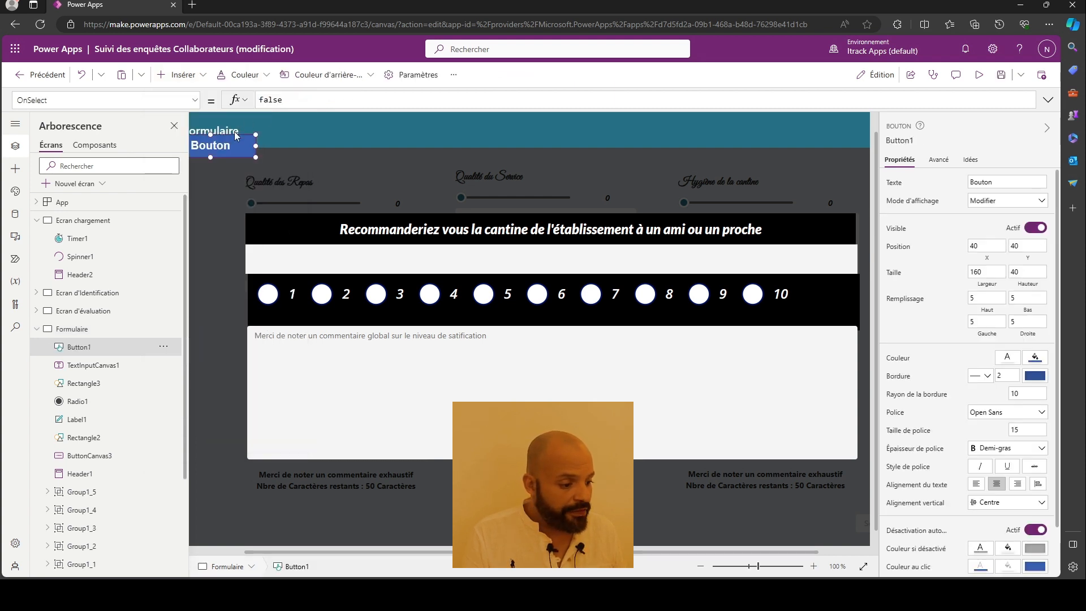
left_click_drag(254, 157, 797, 480)
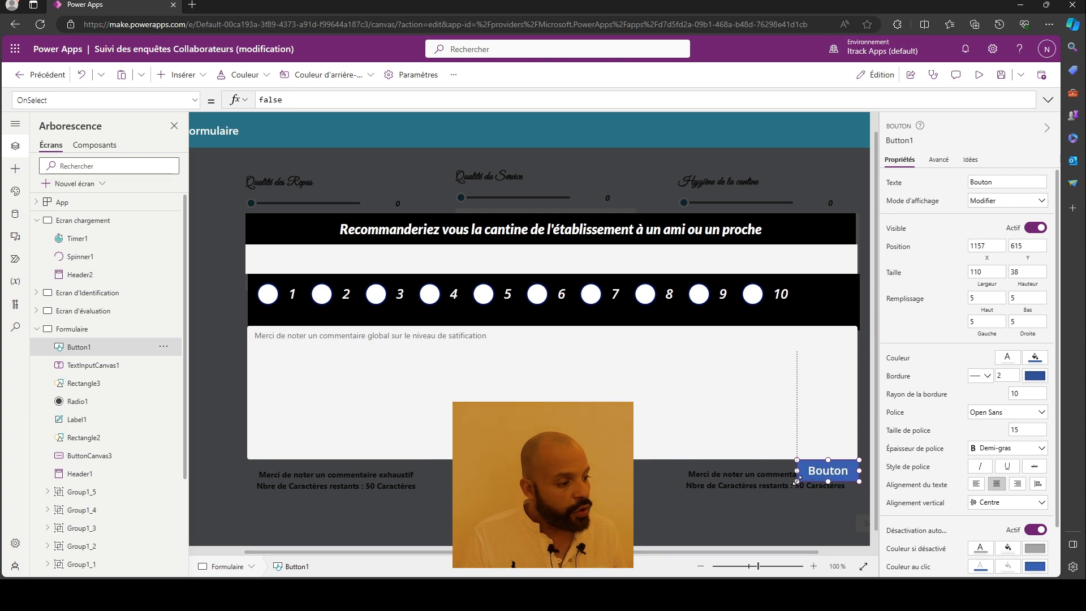
- Set the new button's fill color to black, RGBA(0, 0, 0, 1)
left_click(1035, 357)
left_click(920, 444)
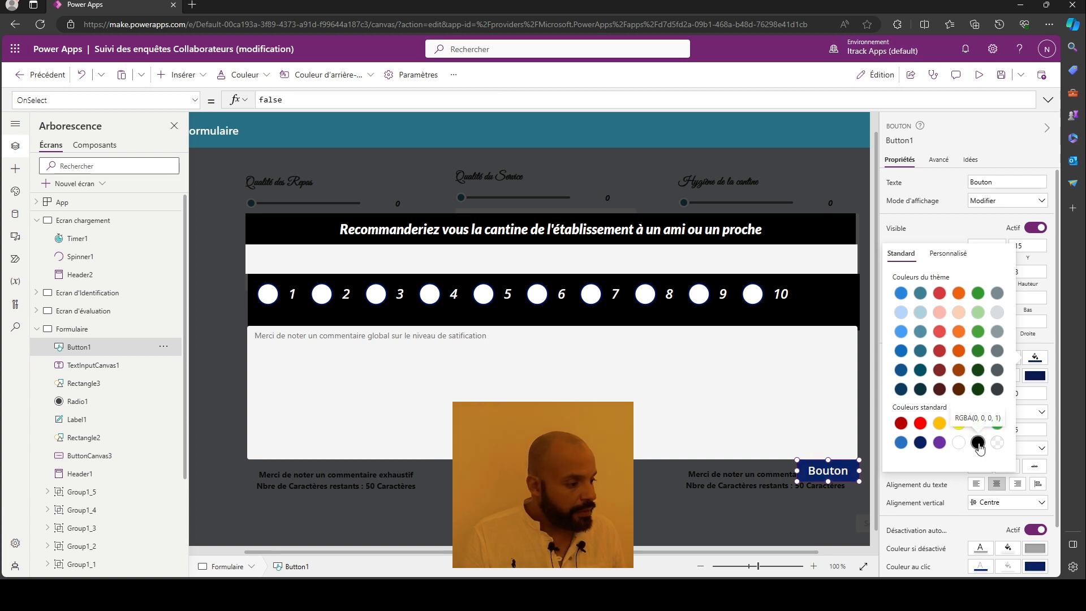
left_click(978, 444)
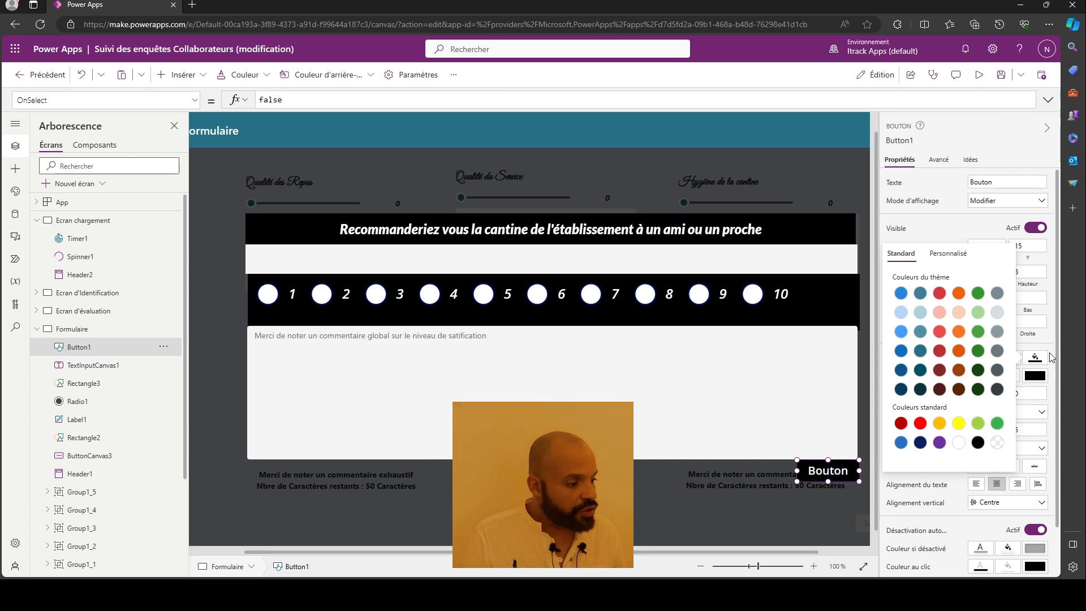
left_click(1040, 362)
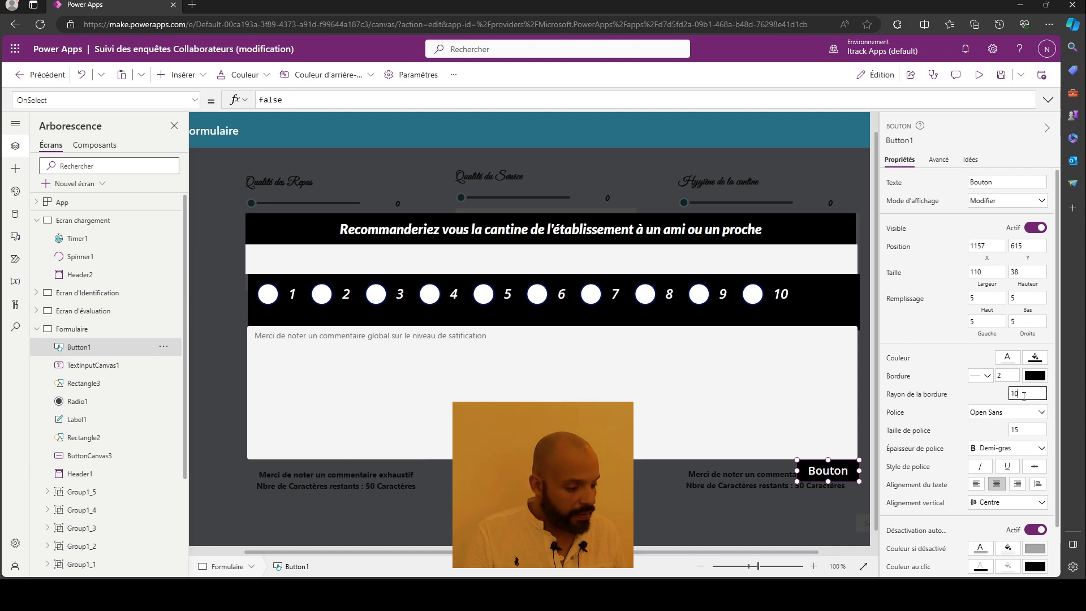
- Set the button's font size to 12
left_click(1030, 431)
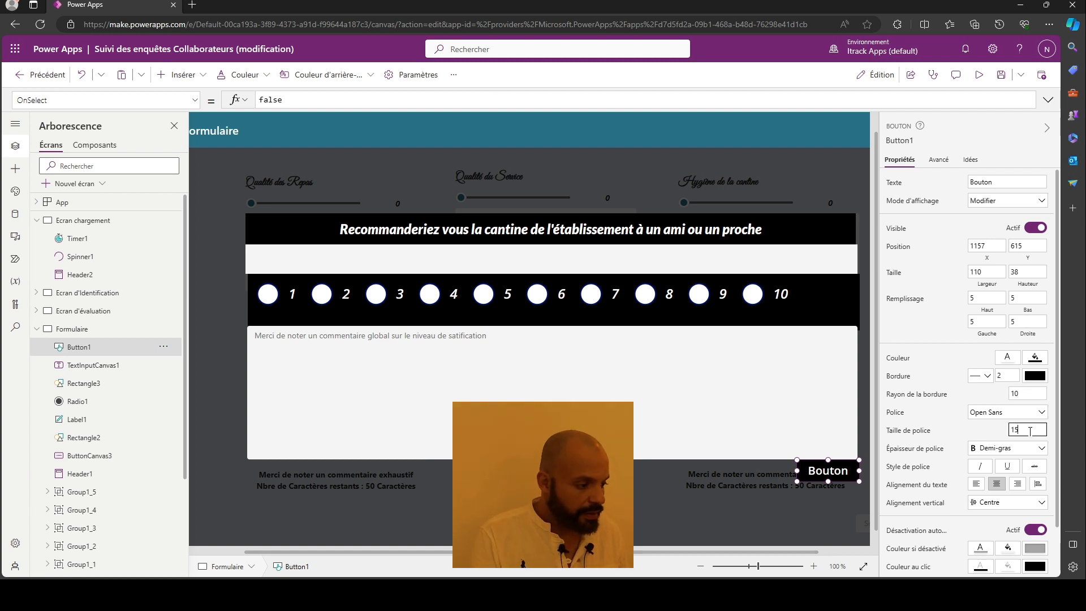
key("BackSpace")
type("2")
left_click(988, 434)
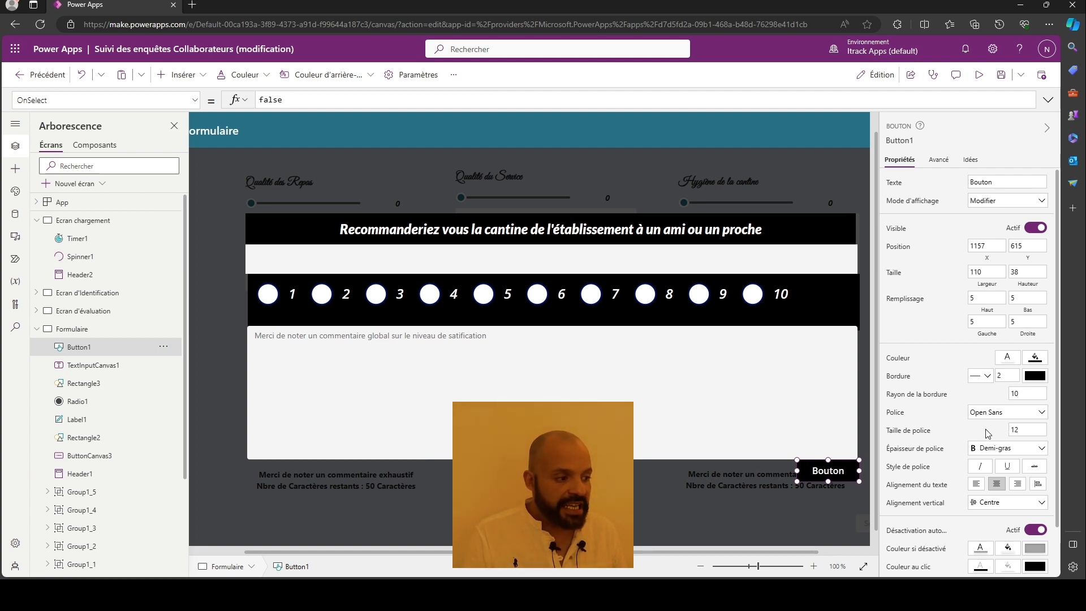
- Change the button's text to "Finaliser"
left_click(970, 182)
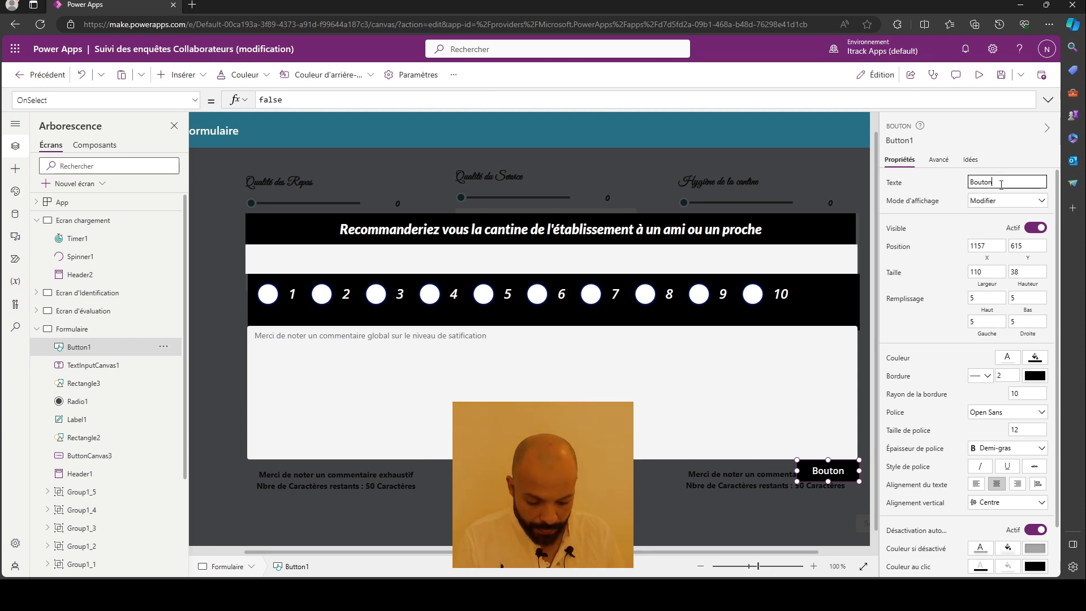
double_click(970, 182)
type("E")
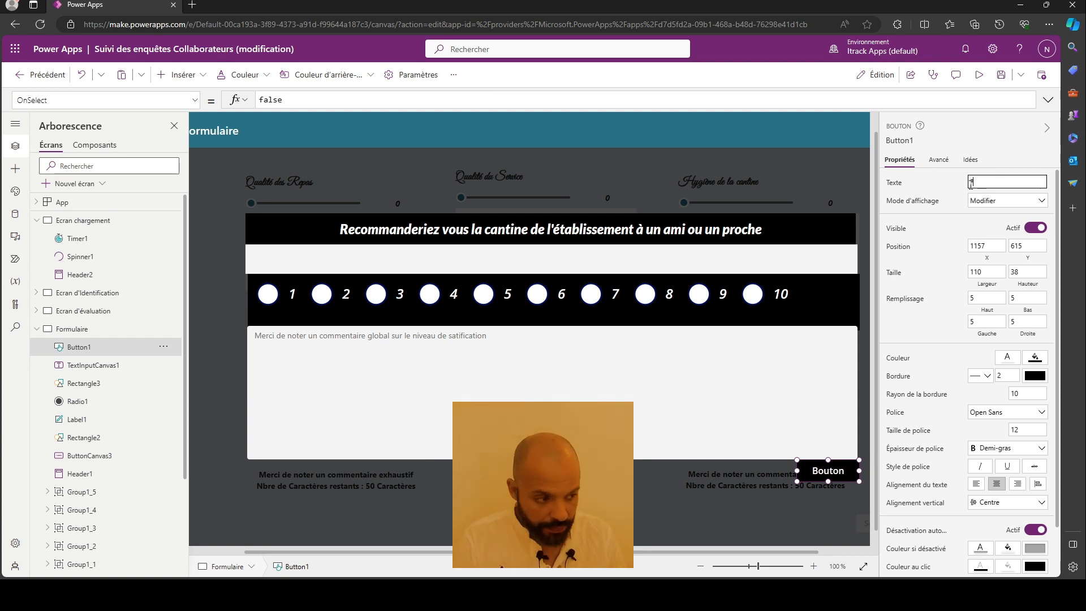
type("inali")
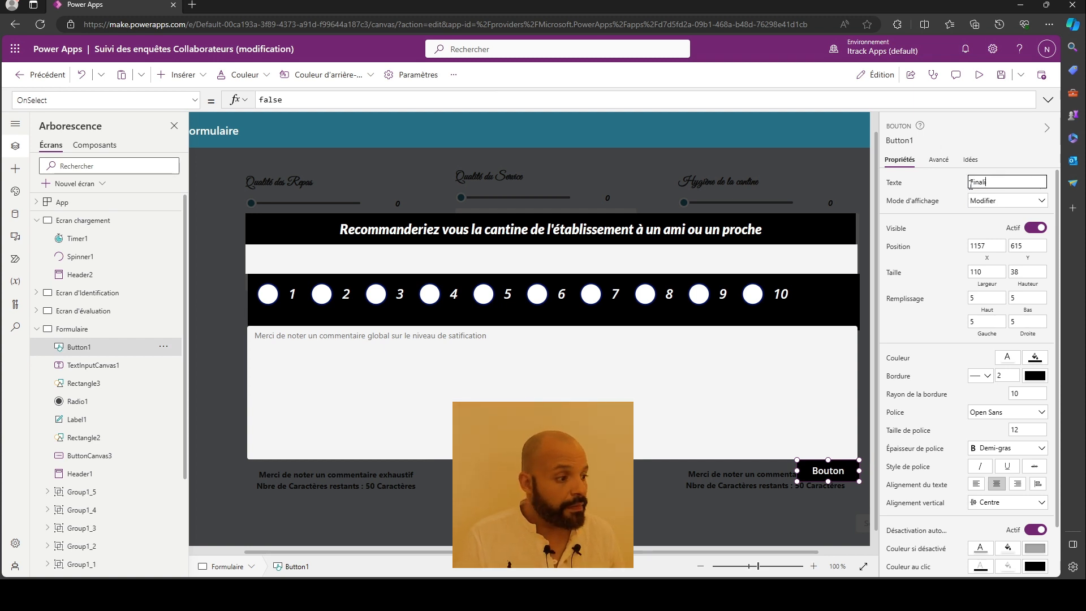
type("ser")
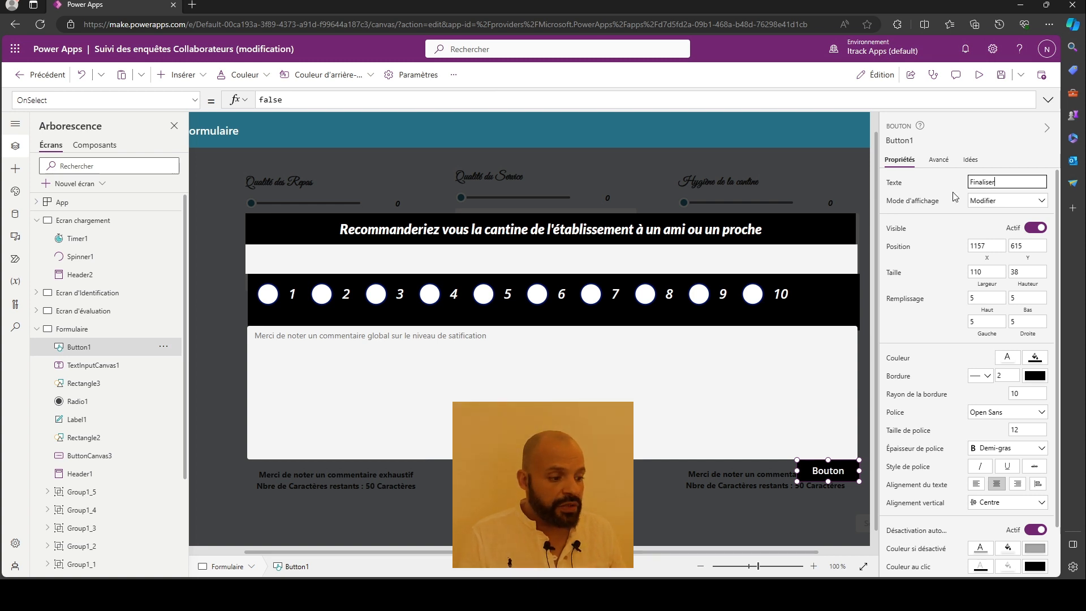
left_click(786, 183)
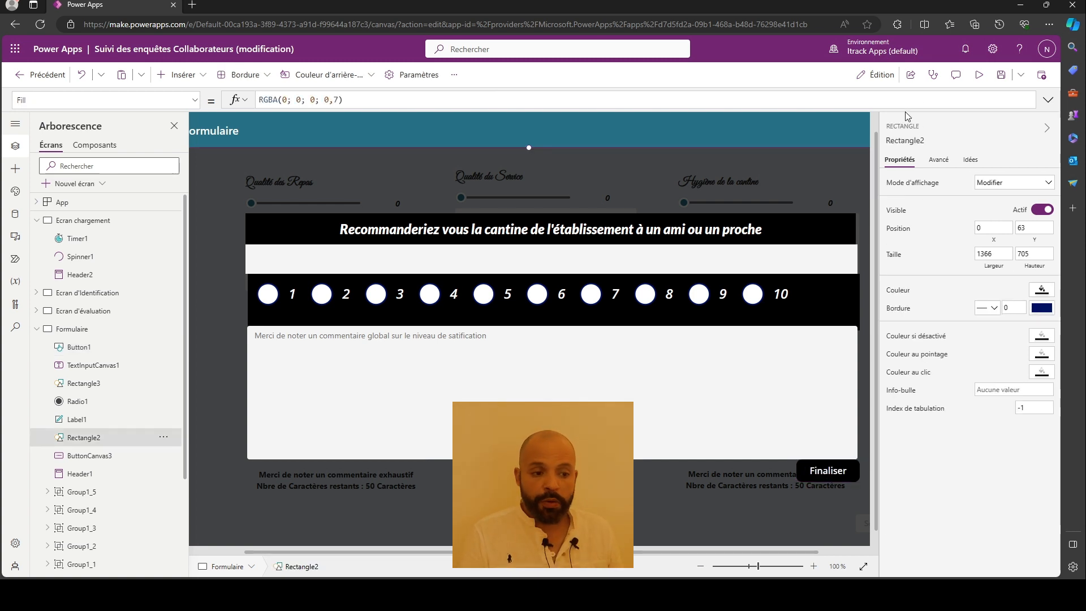
- Preview the Formulaire screen with its recommendation overlay, and return to editing
left_click(979, 75)
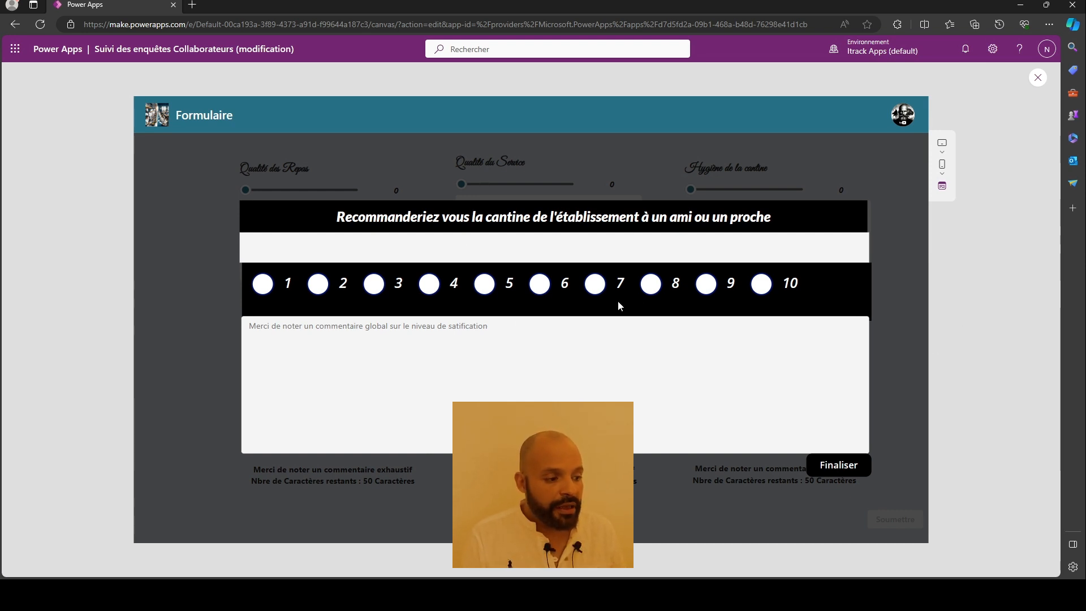
left_click(1038, 79)
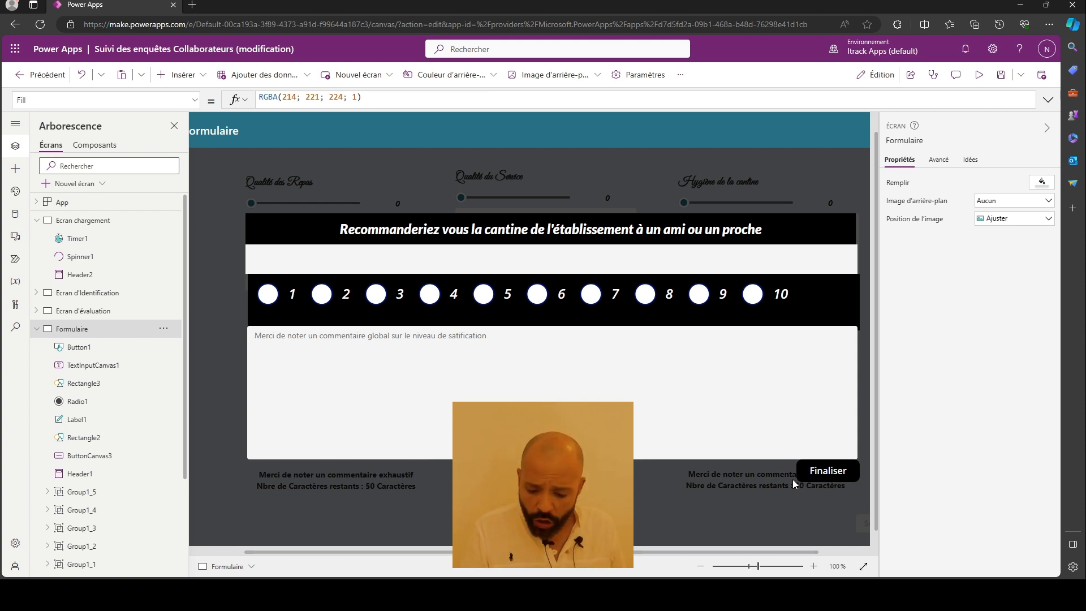
- Group the Finaliser button, comment box, rating choices with their black rectangle, question label and semi-transparent background rectangle
left_click(807, 476)
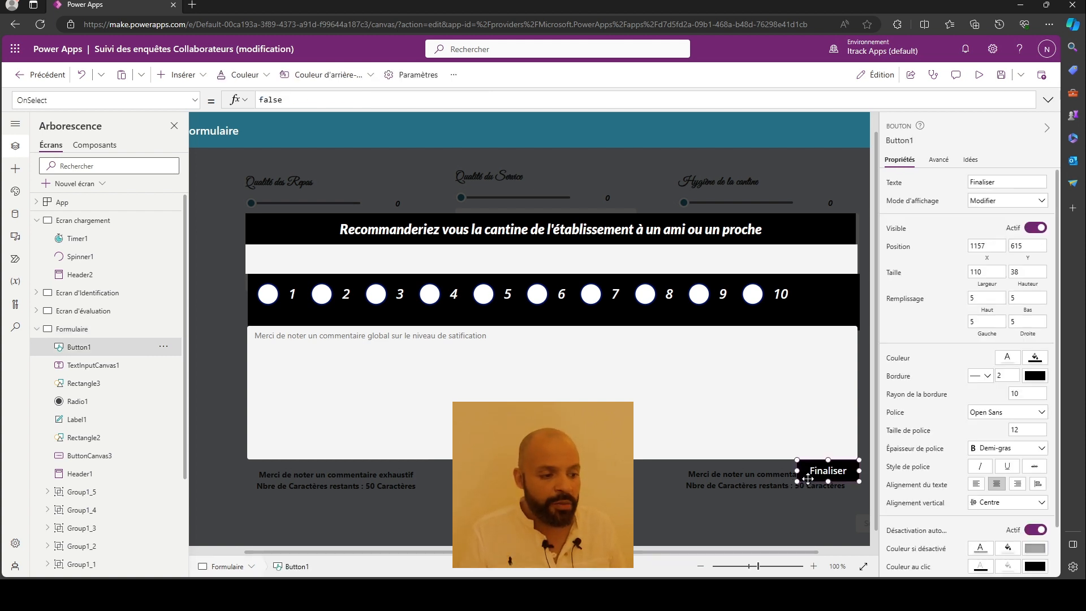
left_click(777, 447, "shift")
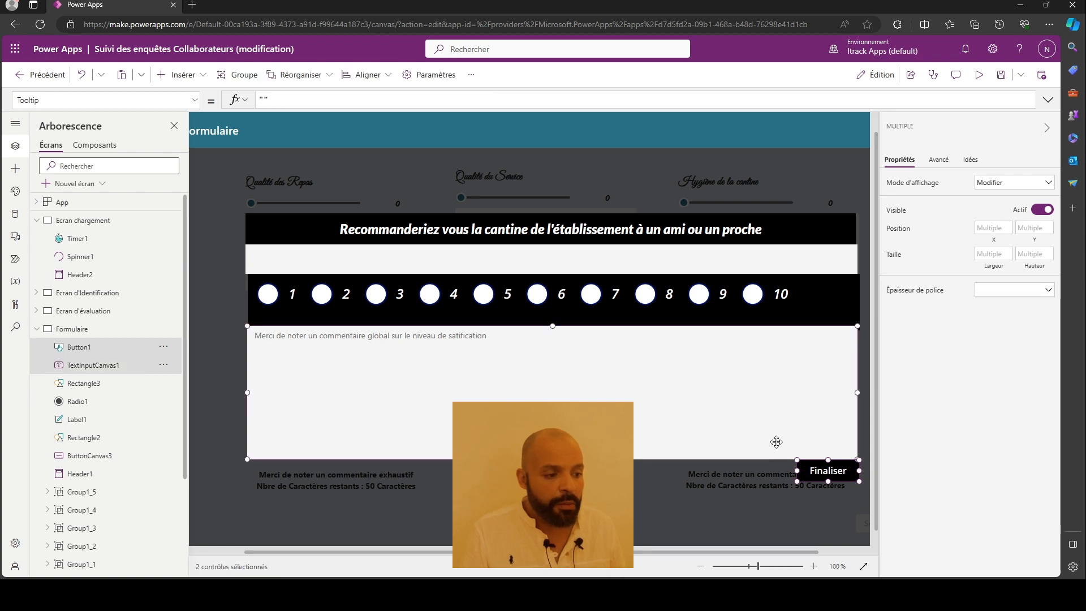
left_click(689, 318, "shift")
left_click(692, 260, "shift")
left_click(798, 233, "shift")
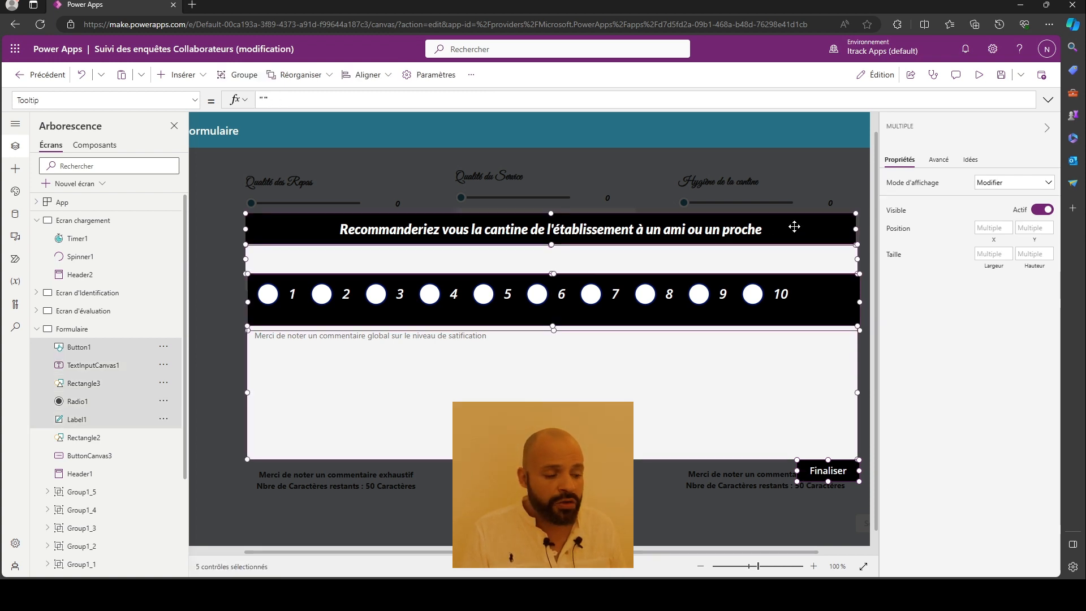
left_click(752, 181, "shift")
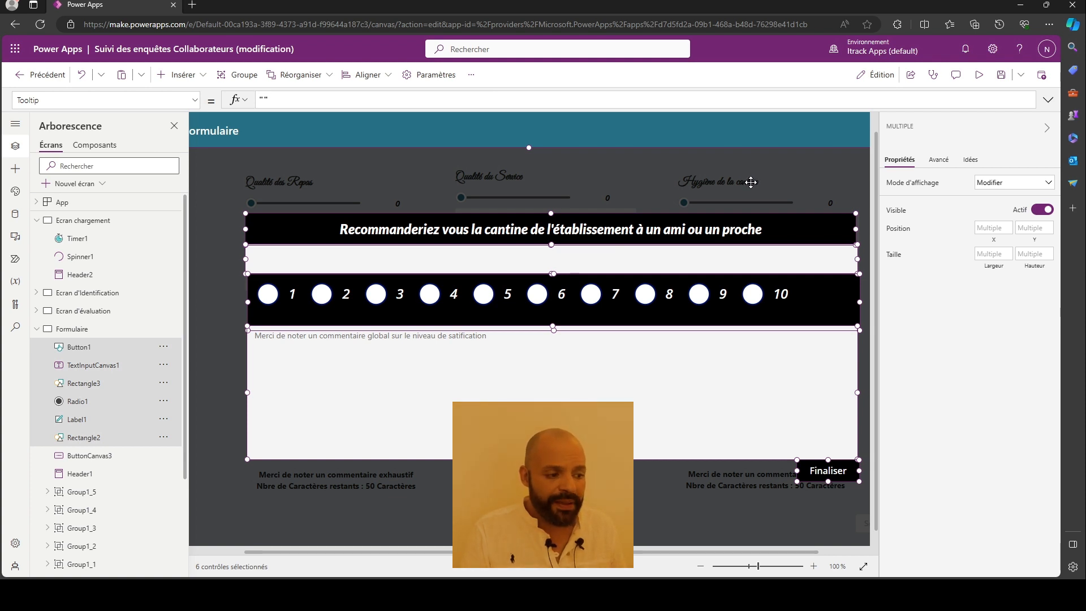
right_click(751, 182)
left_click(785, 245)
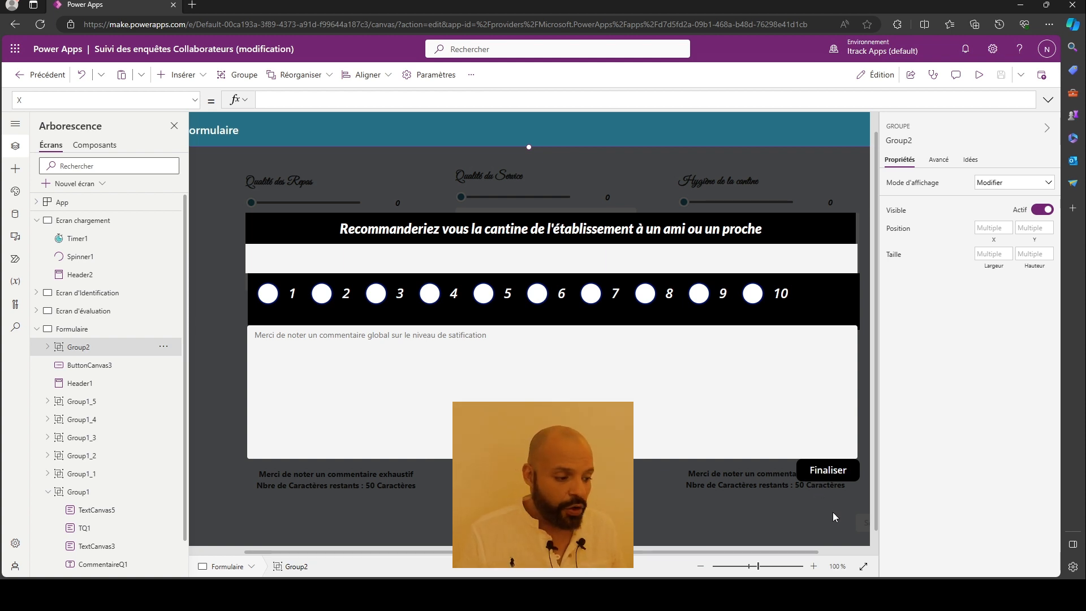
- Set the Finaliser button's OnSelect formula to Set(Popupvisib; false)
left_click(836, 474)
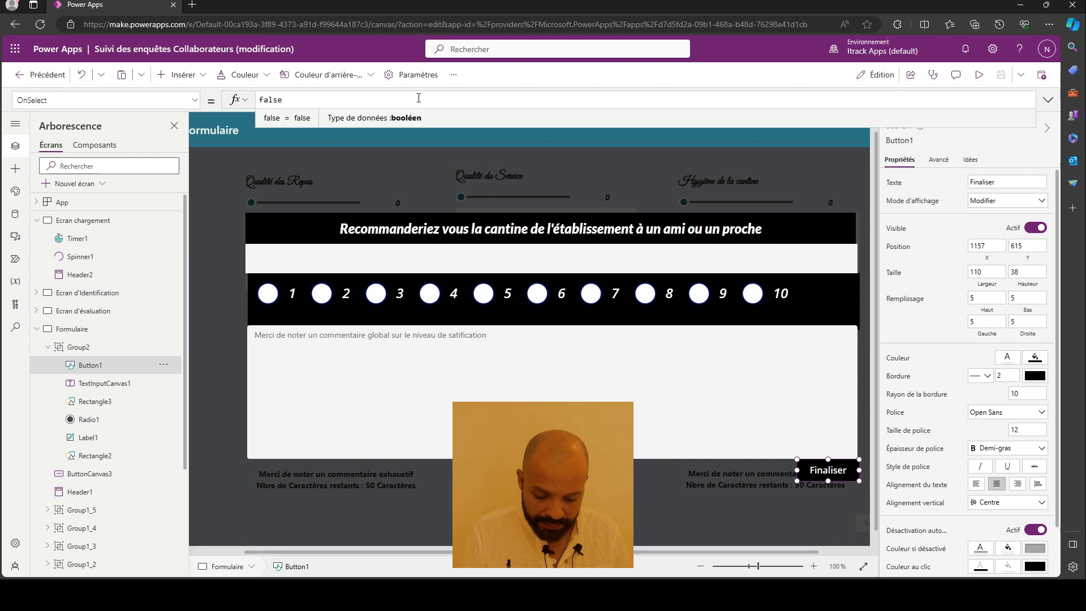
key("BackSpace")
key("BackSpace")
key("BackSpace")
key("BackSpace")
type("S")
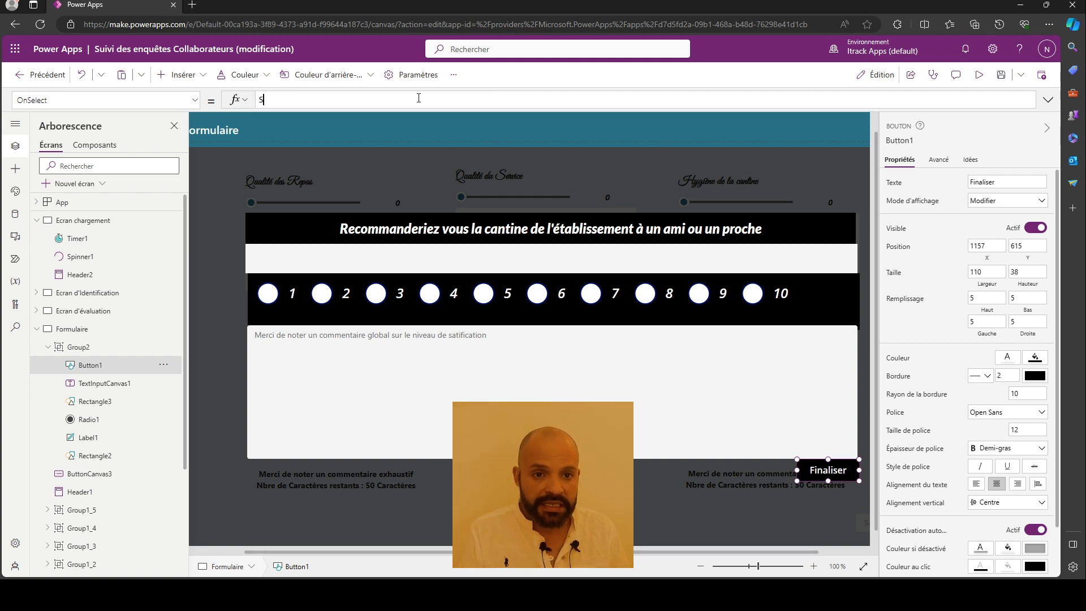
type("et(")
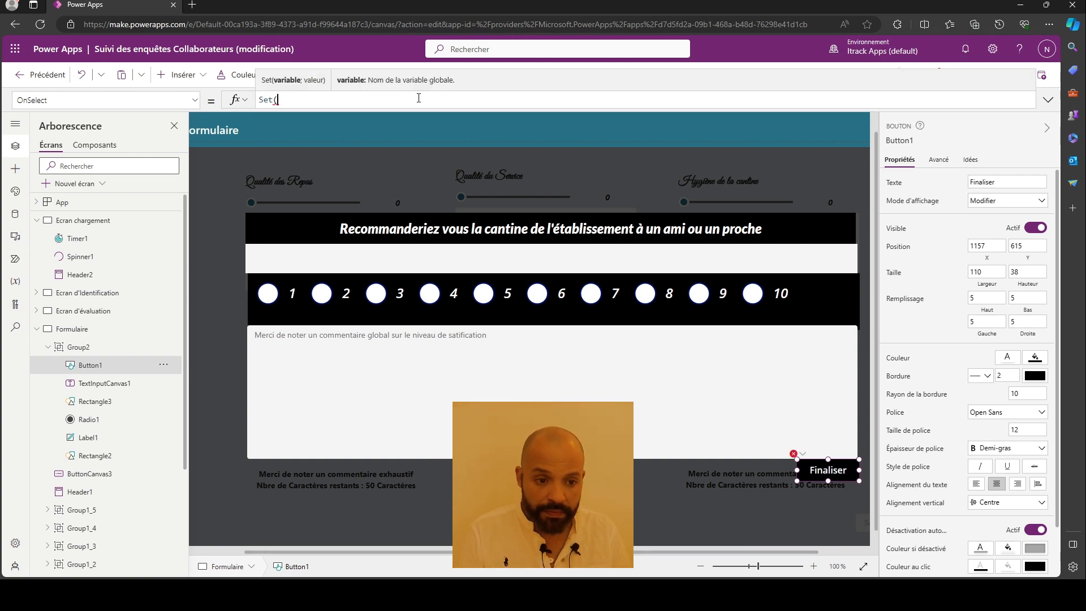
type("Popu")
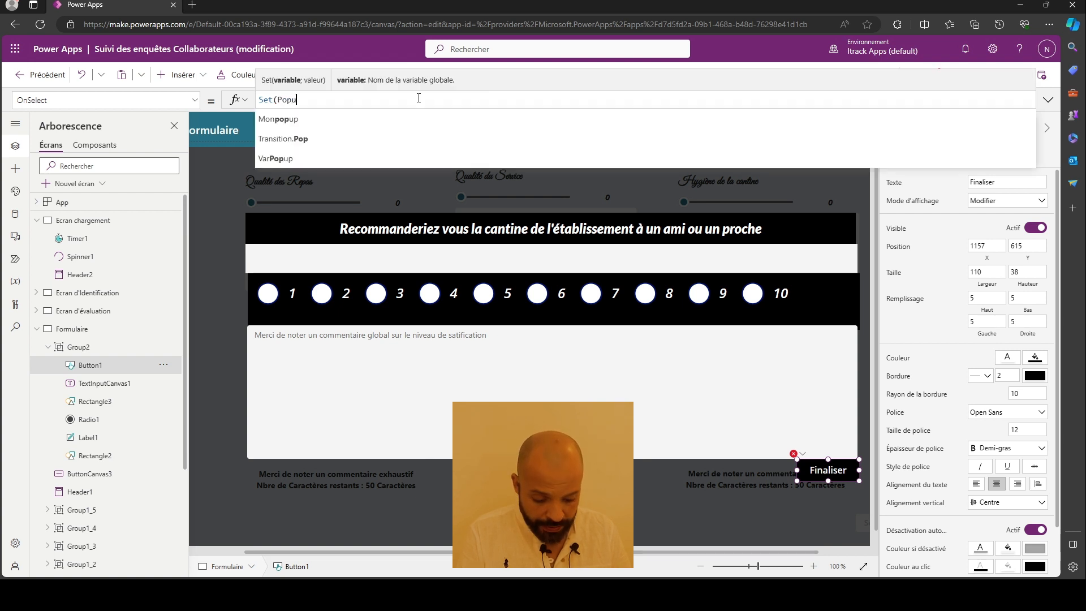
key("BackSpace")
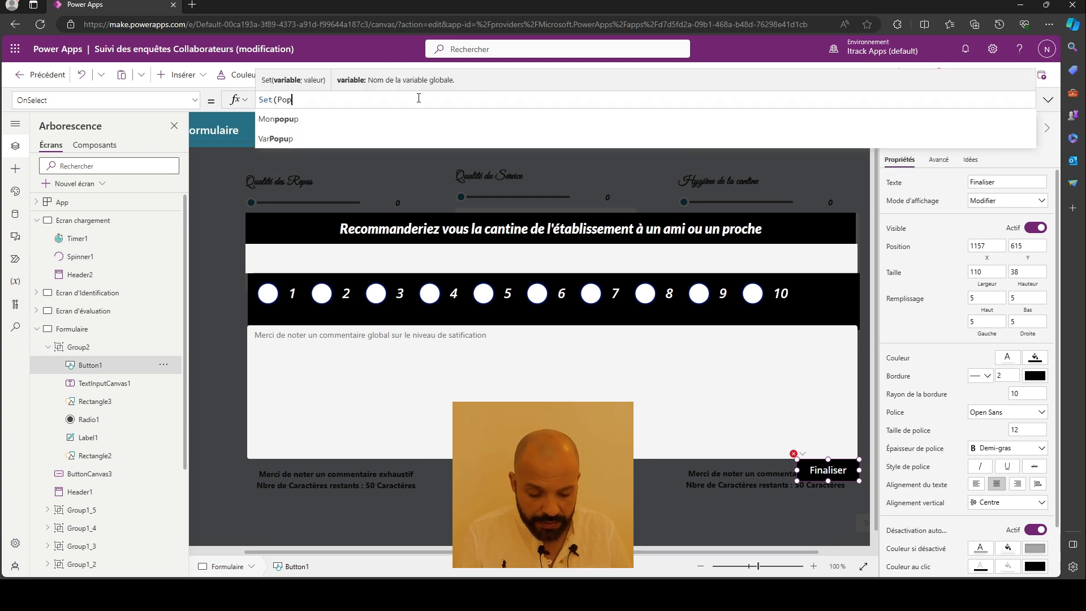
type("upiv")
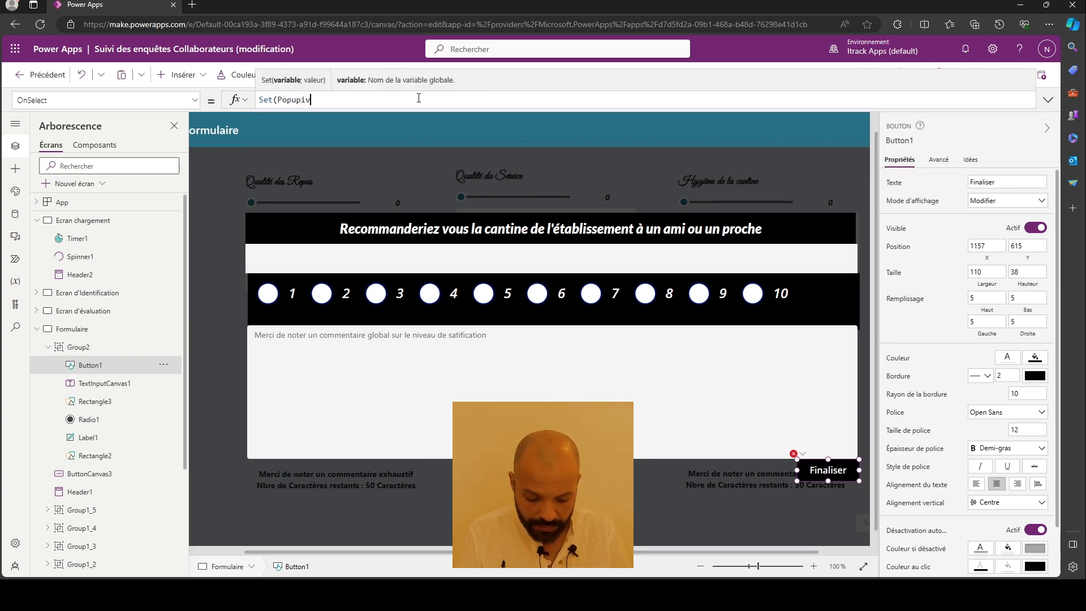
key("BackSpace")
key("BackSpace")
type("visi")
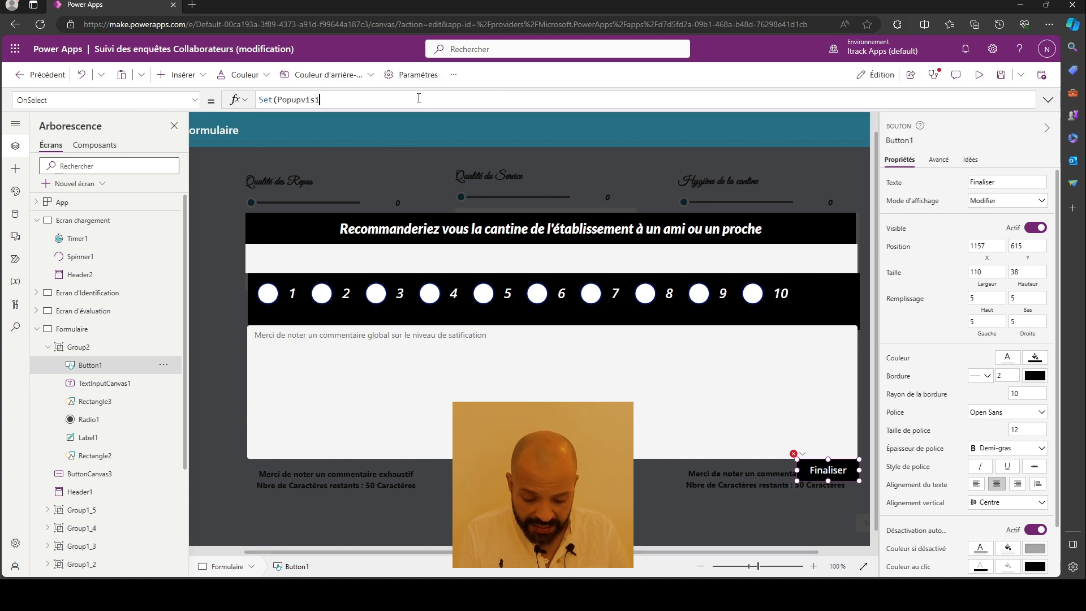
type("b; ")
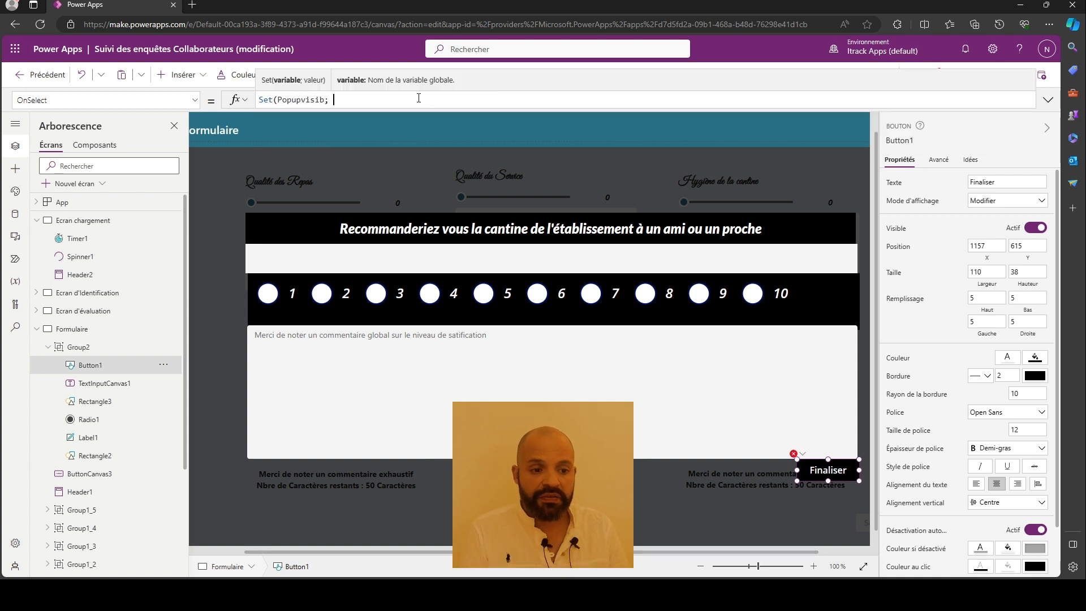
type("false)")
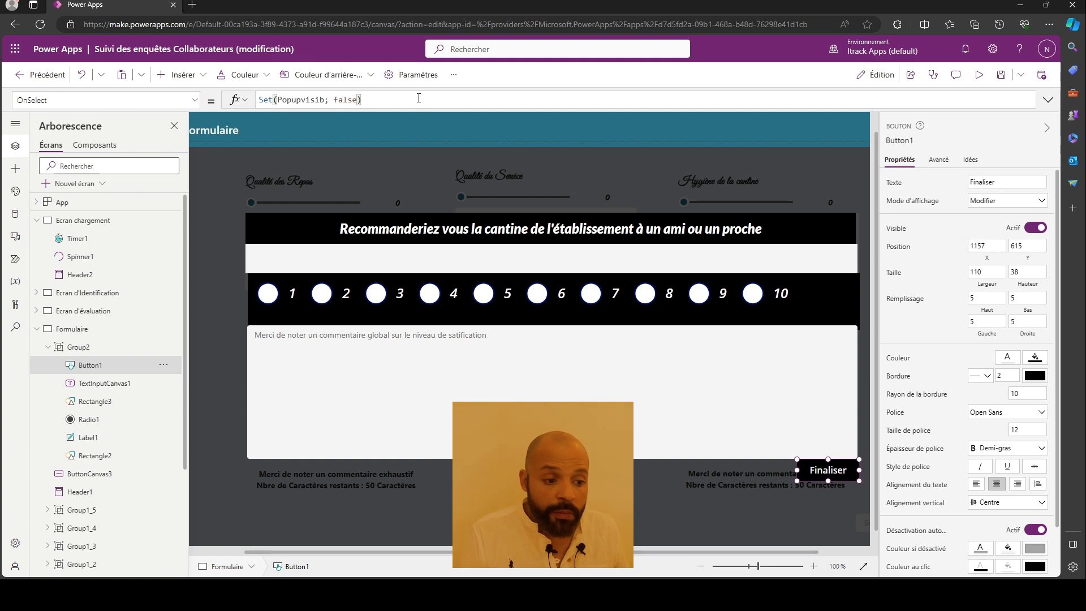
left_click(411, 266)
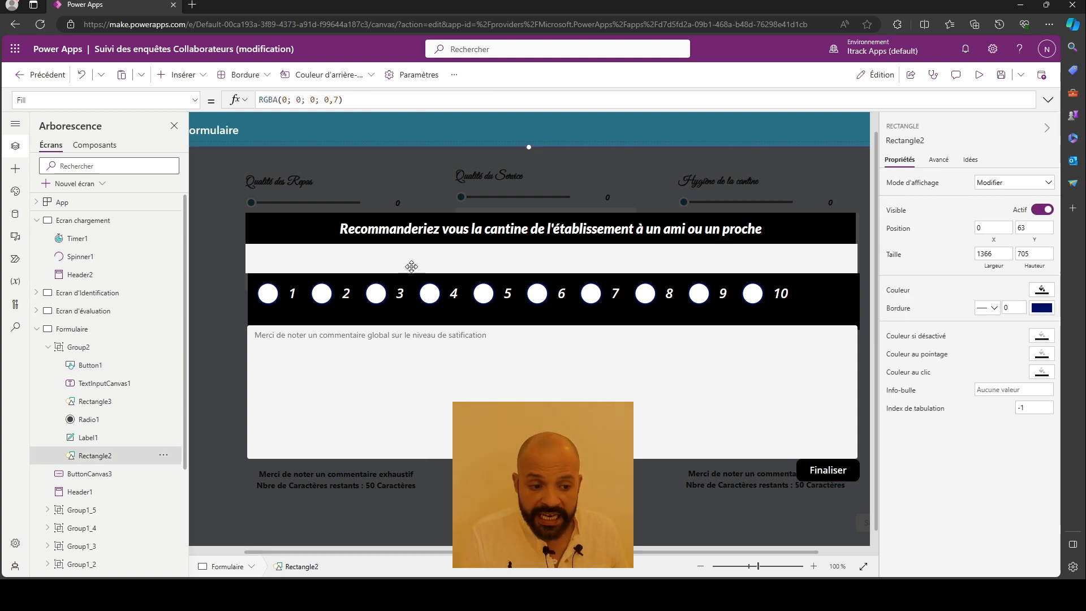
- Set the Visible property of the overlay group Group2 to the variable Popupvisib
left_click(82, 352)
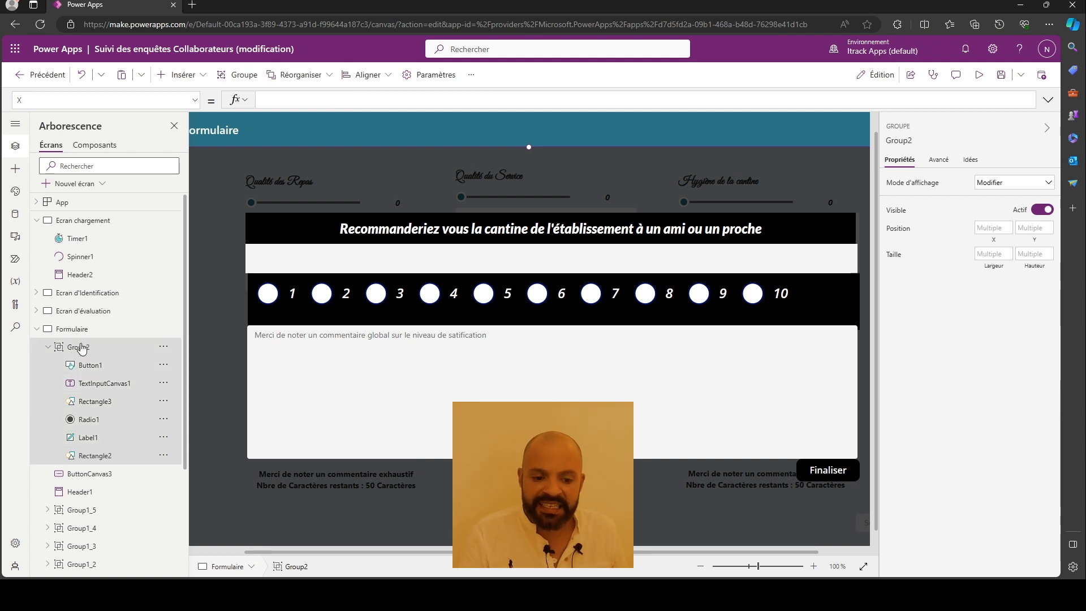
left_click(164, 347)
left_click(276, 236)
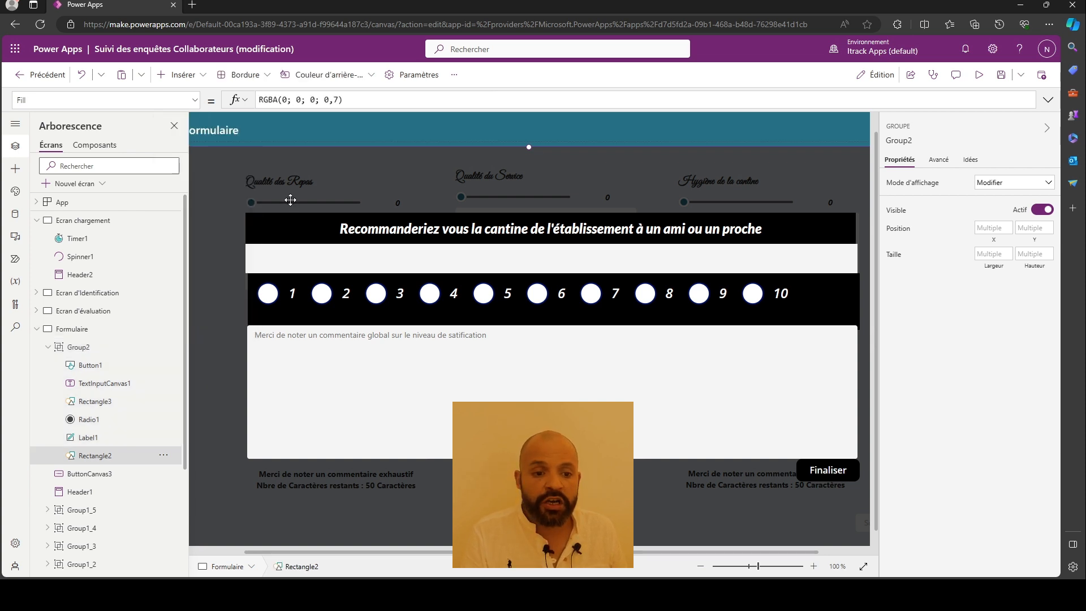
left_click(96, 347)
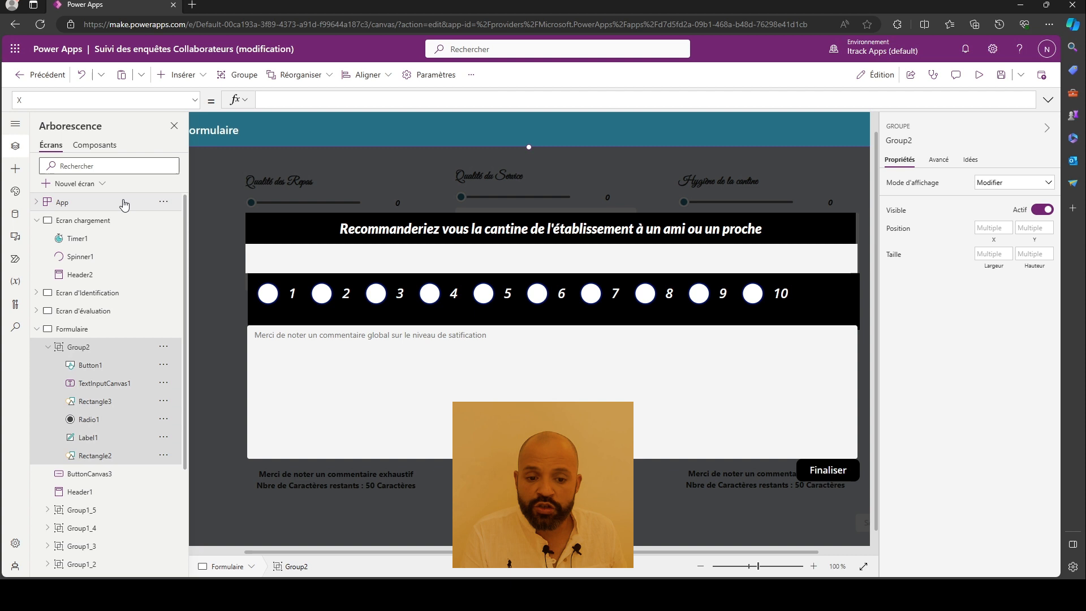
left_click(194, 101)
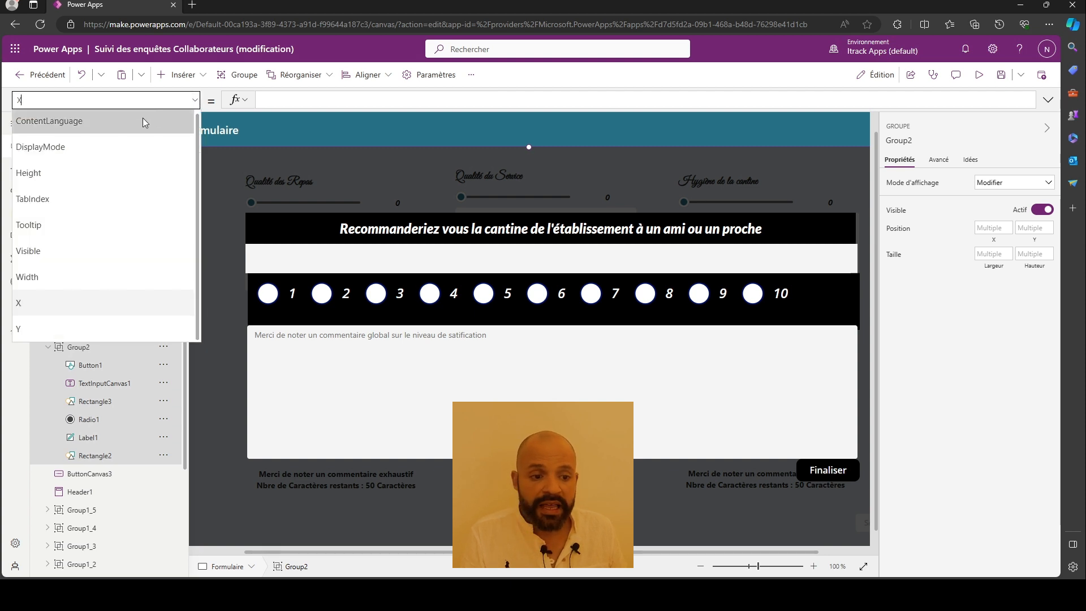
left_click(68, 250)
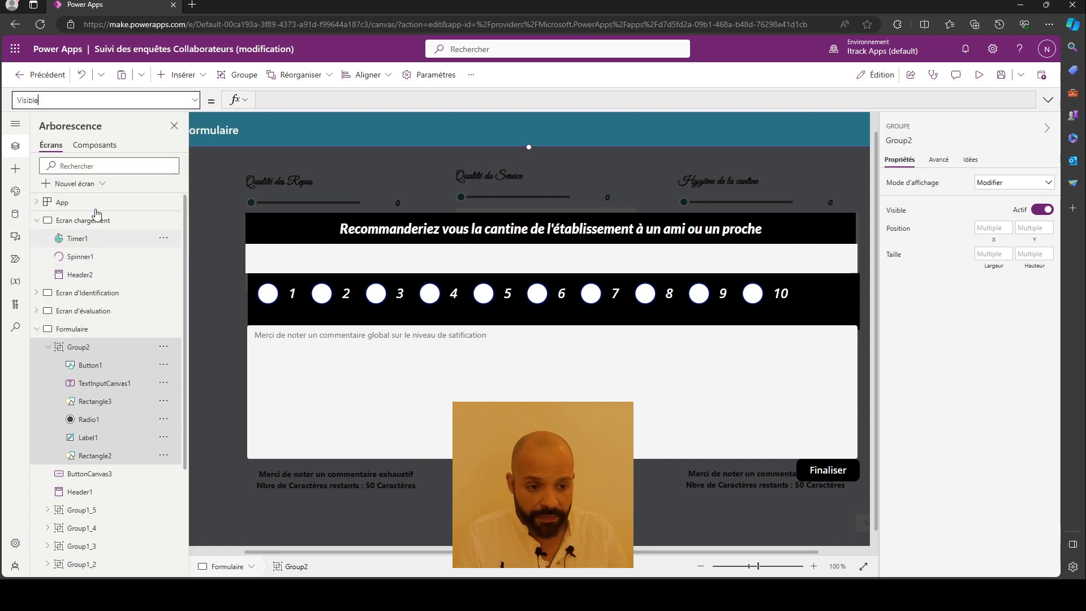
left_click(283, 101)
key("BackSpace")
key("BackSpace")
key("BackSpace")
key("BackSpace")
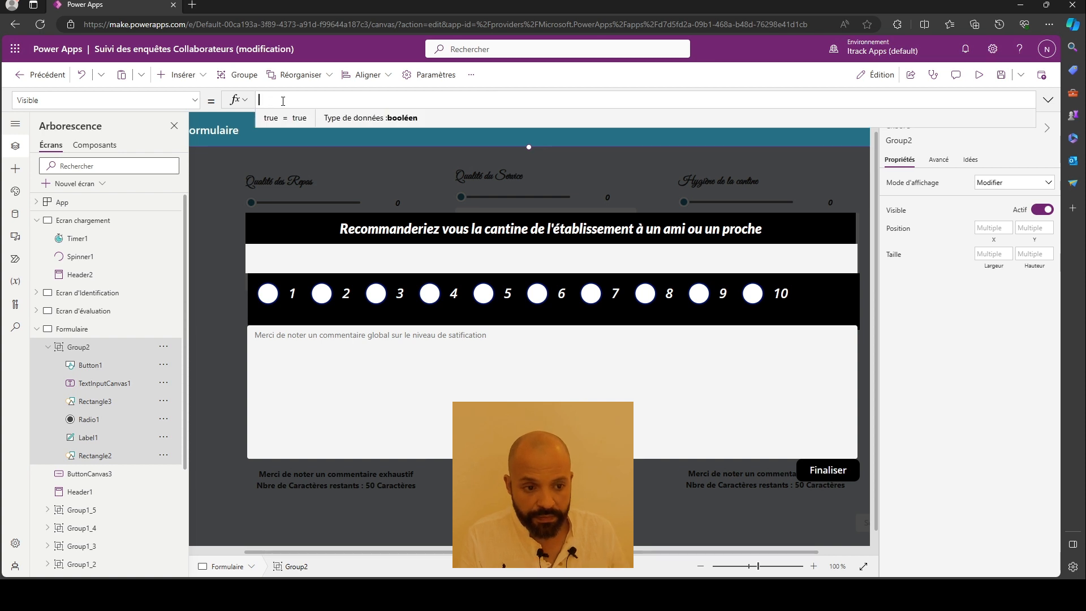
type("pop")
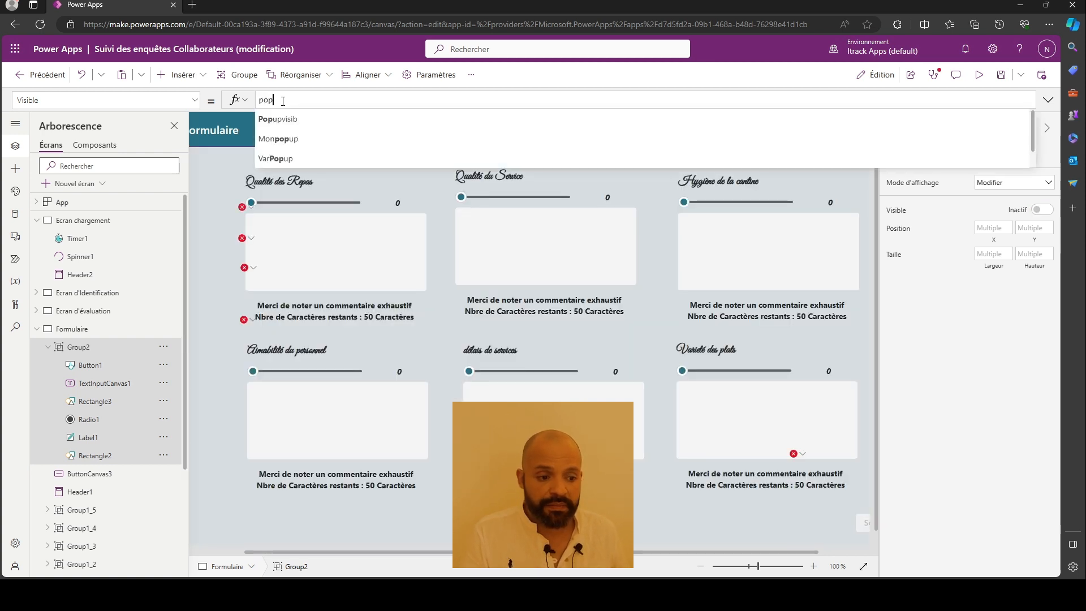
left_click(277, 121)
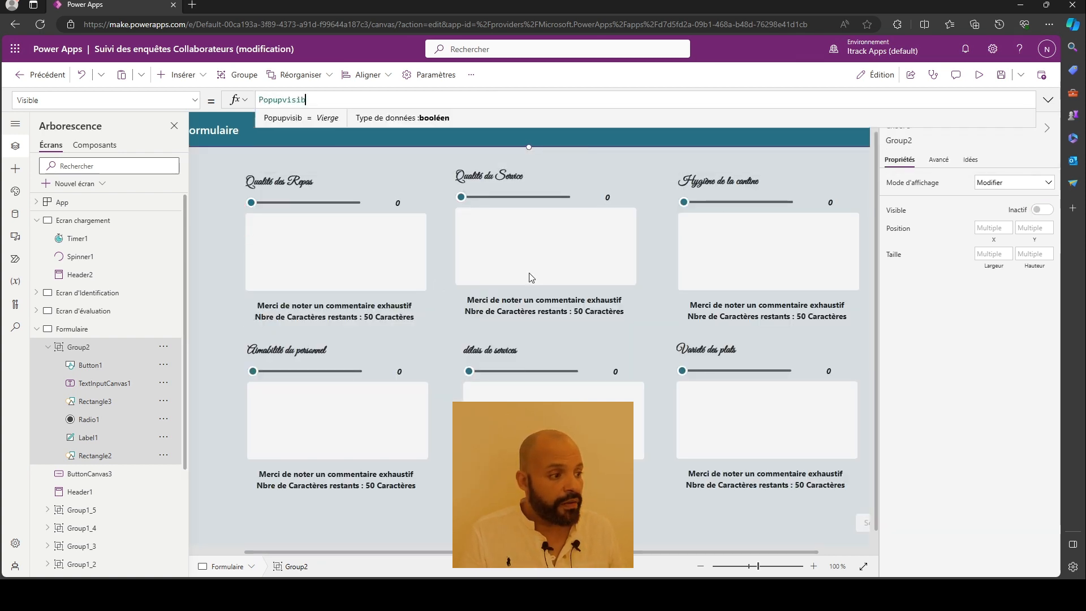
- Preview the Formulaire screen to check the overlay group's visibility, and return to editing
left_click(978, 79)
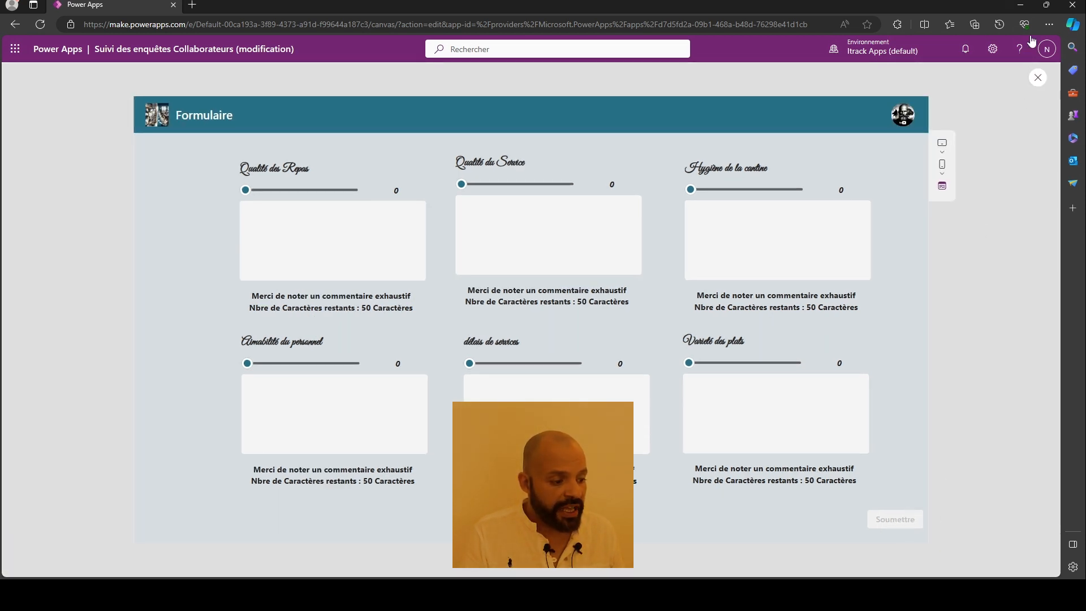
left_click(1037, 79)
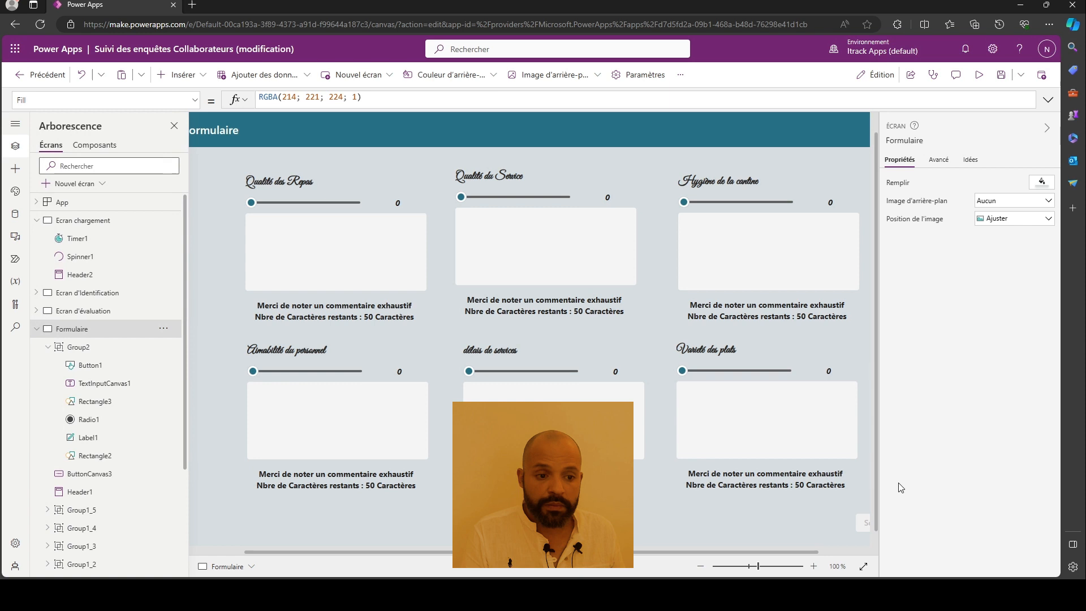
- Replace the Soumettre button's OnSelect formula with Set(Popupvisib; true)
left_click(859, 527)
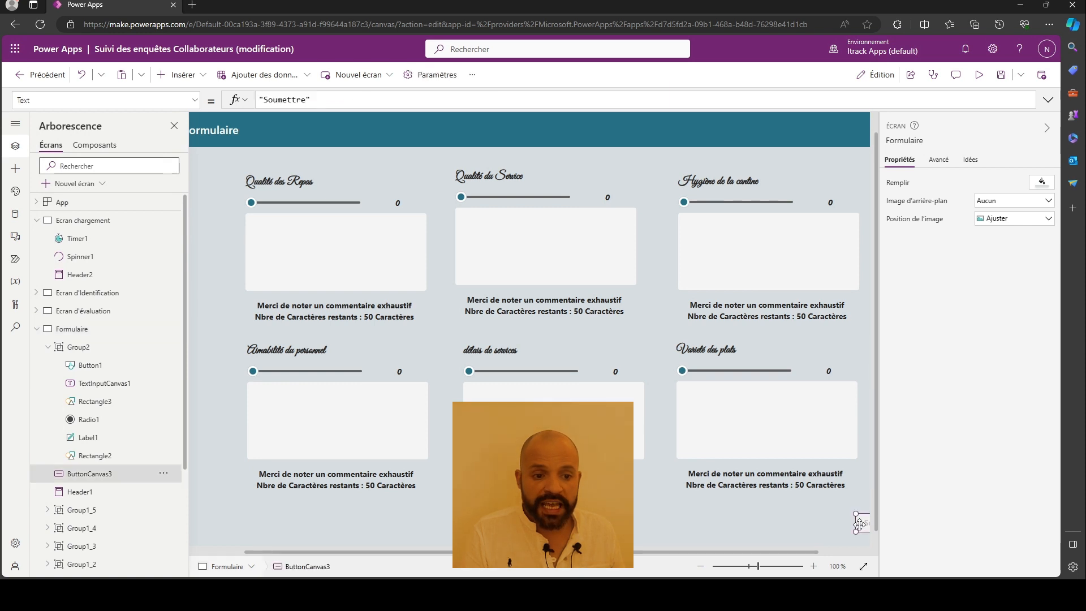
left_click(199, 99)
type("OnSelect")
key("Return")
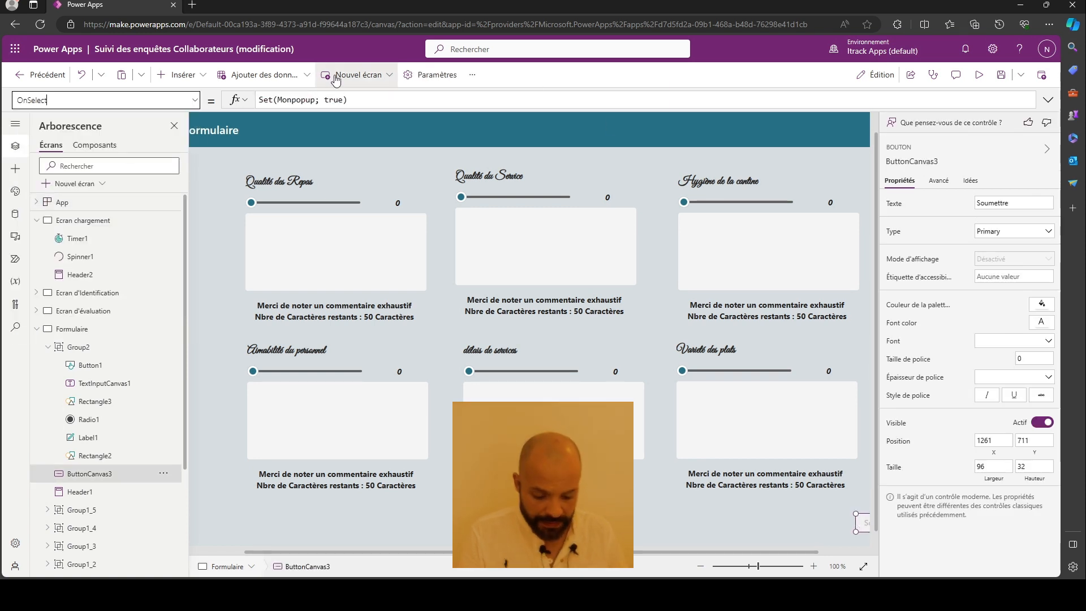
left_click_drag(348, 100, 208, 108)
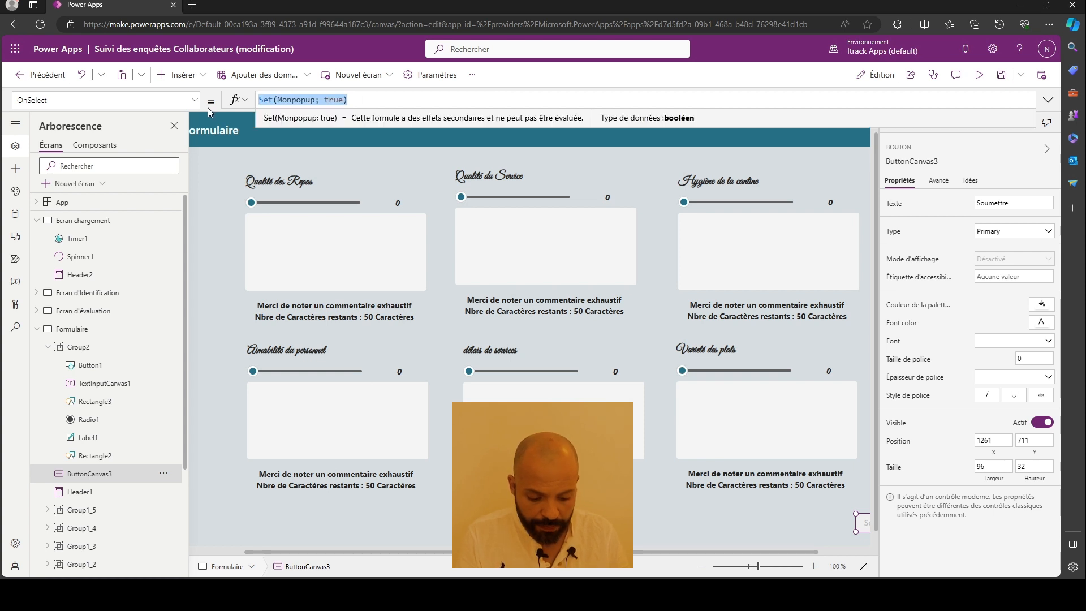
type("Set(pop")
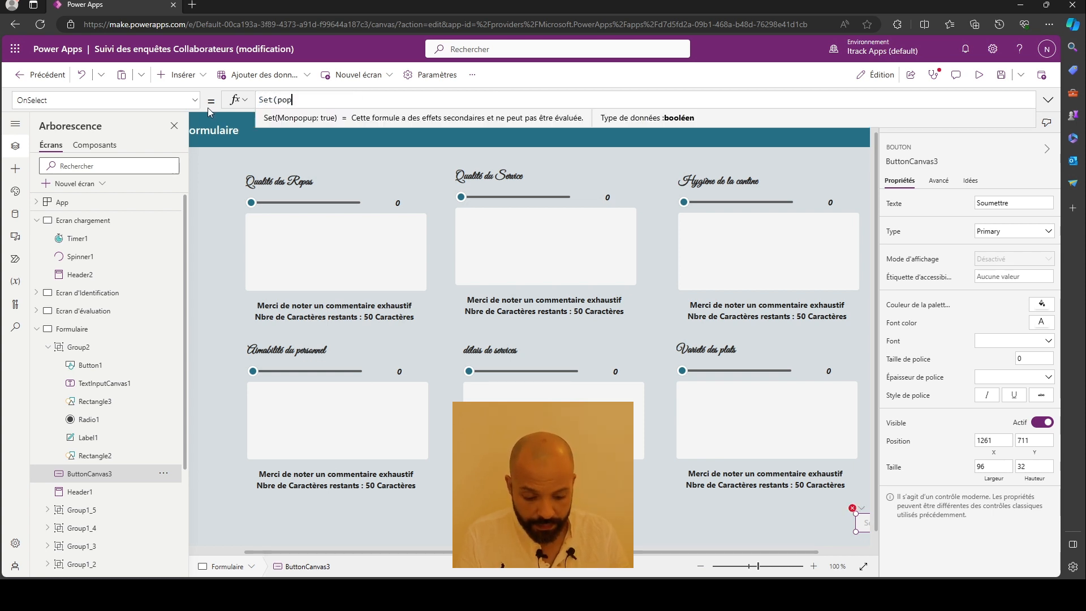
type("un")
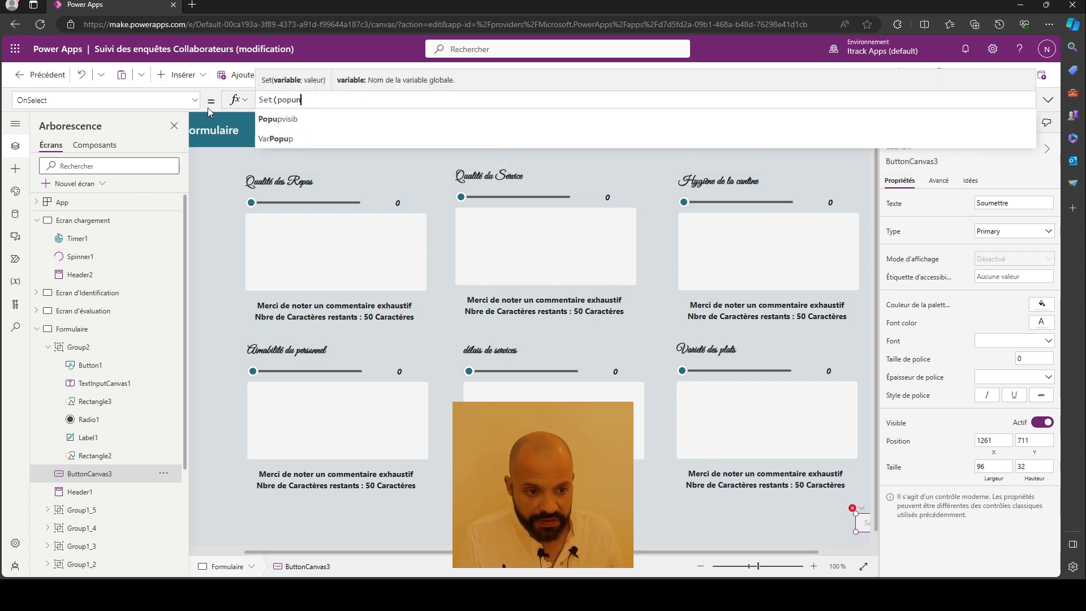
key("BackSpace")
type("p")
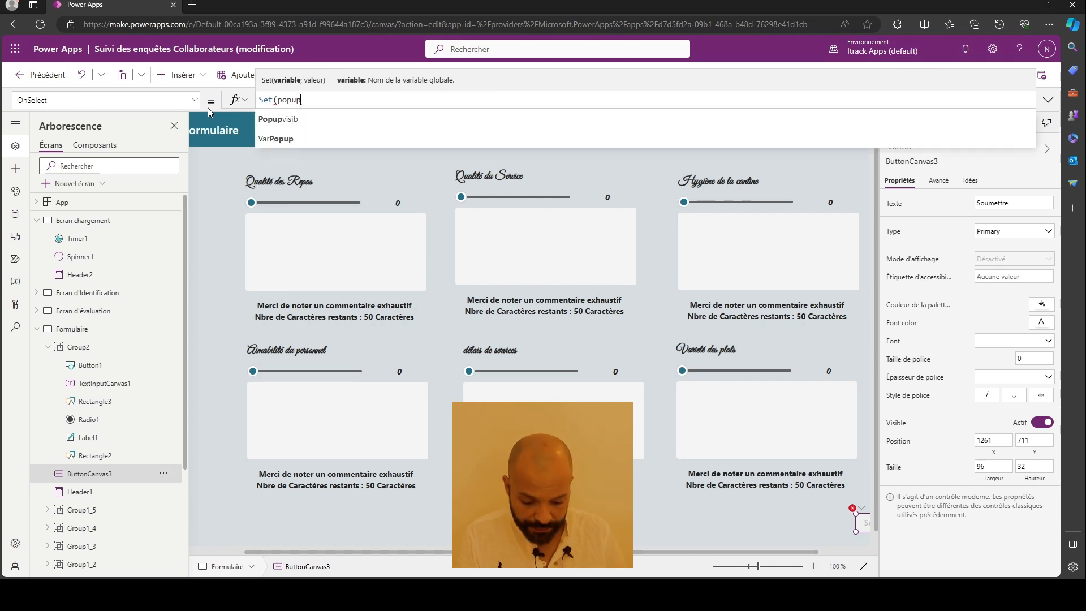
left_click(290, 124)
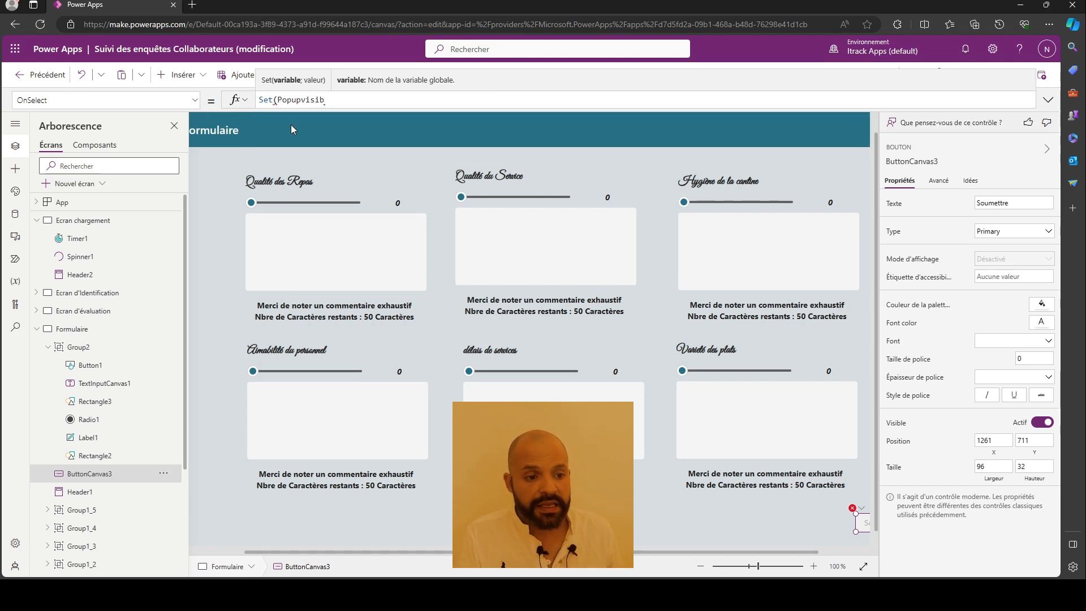
type("; true)")
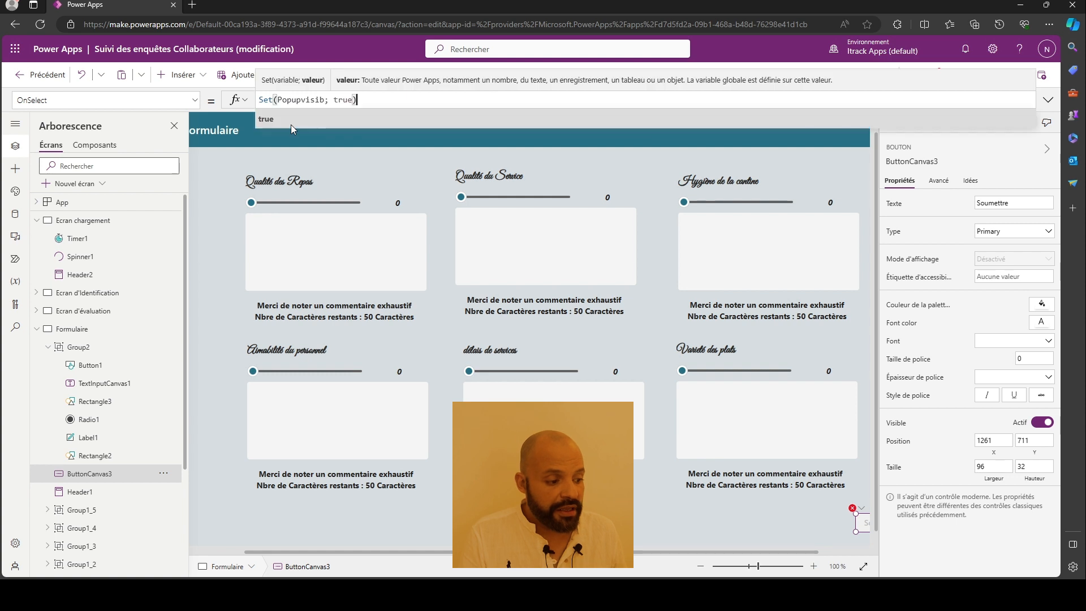
- Preview the Formulaire screen, set Qualité des Repas to 4, test the overlay with Soumettre and Finaliser, and return to editing
left_click(291, 125)
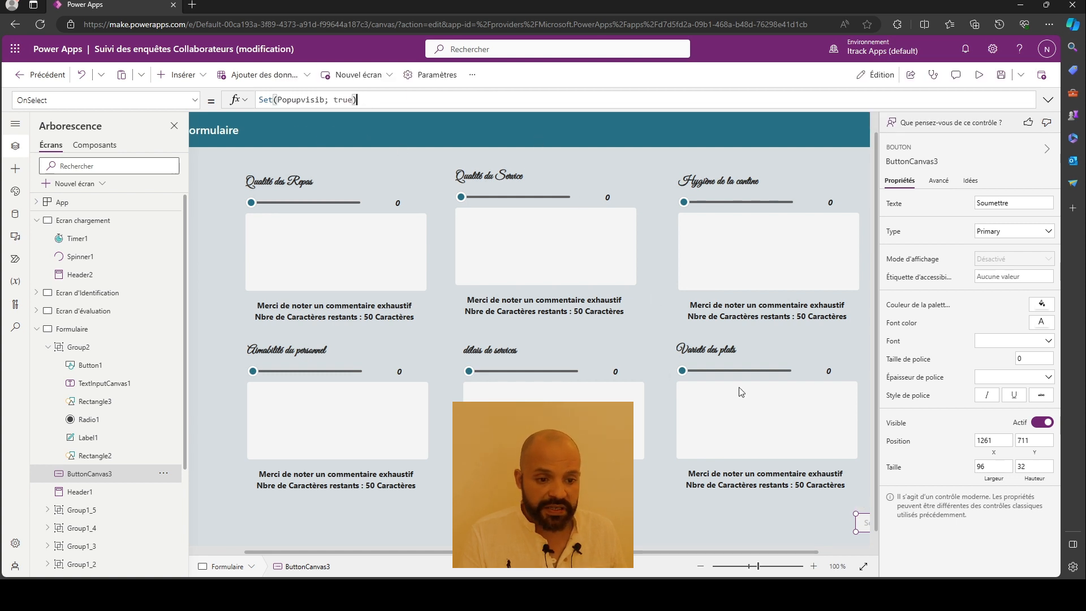
left_click(979, 75)
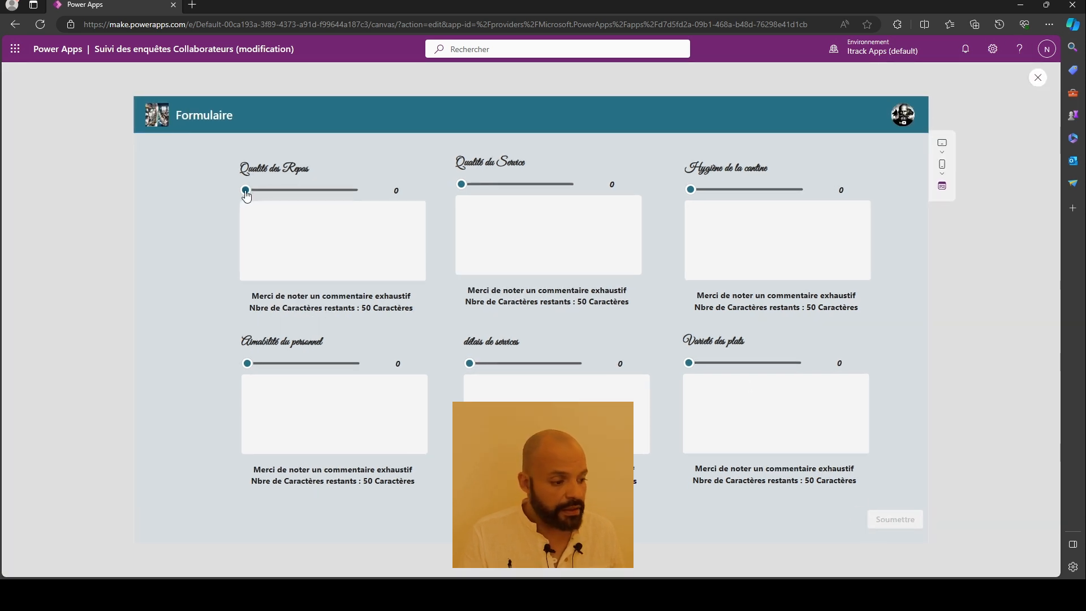
left_click_drag(246, 192, 335, 191)
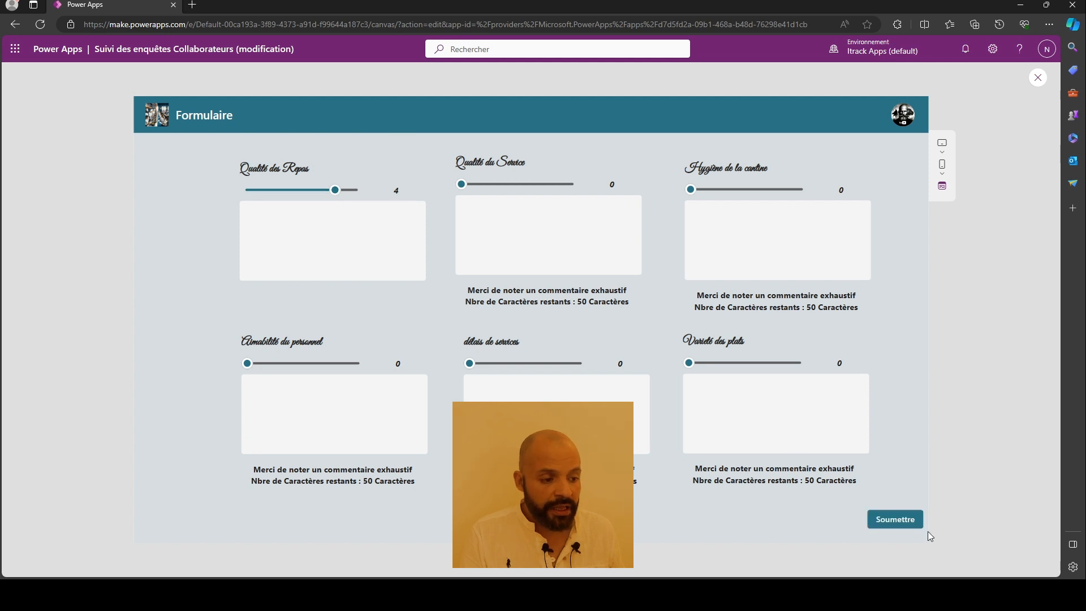
left_click(891, 522)
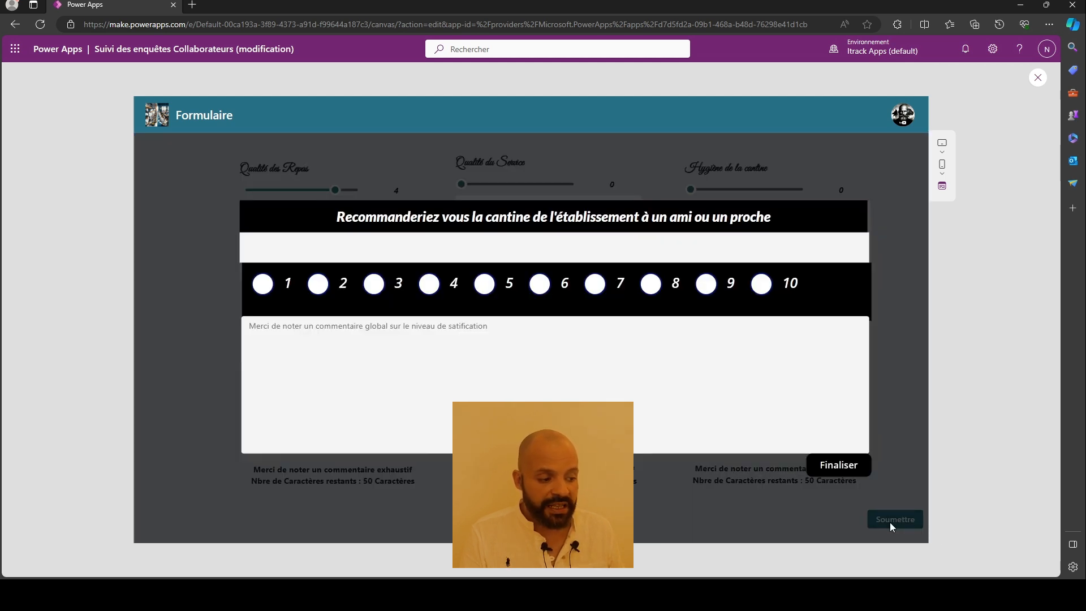
left_click(842, 478)
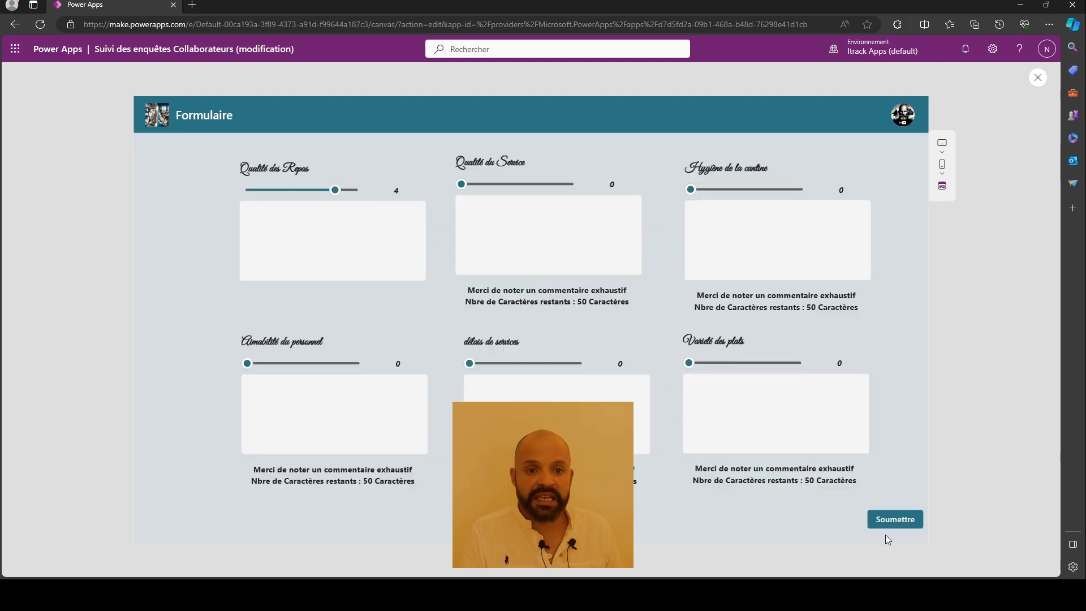
left_click(889, 520)
left_click(821, 472)
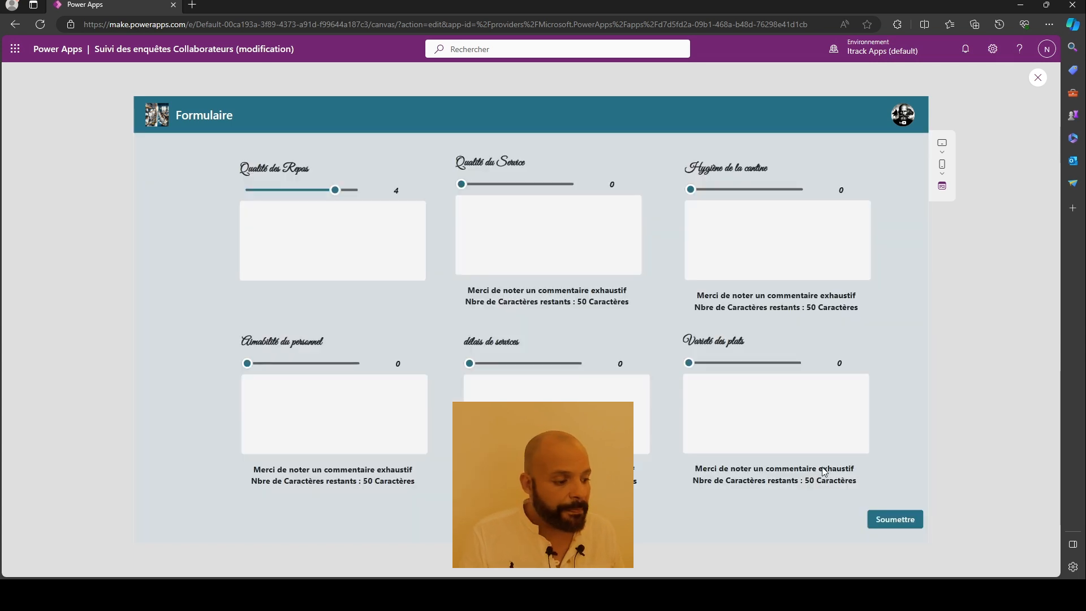
left_click(896, 523)
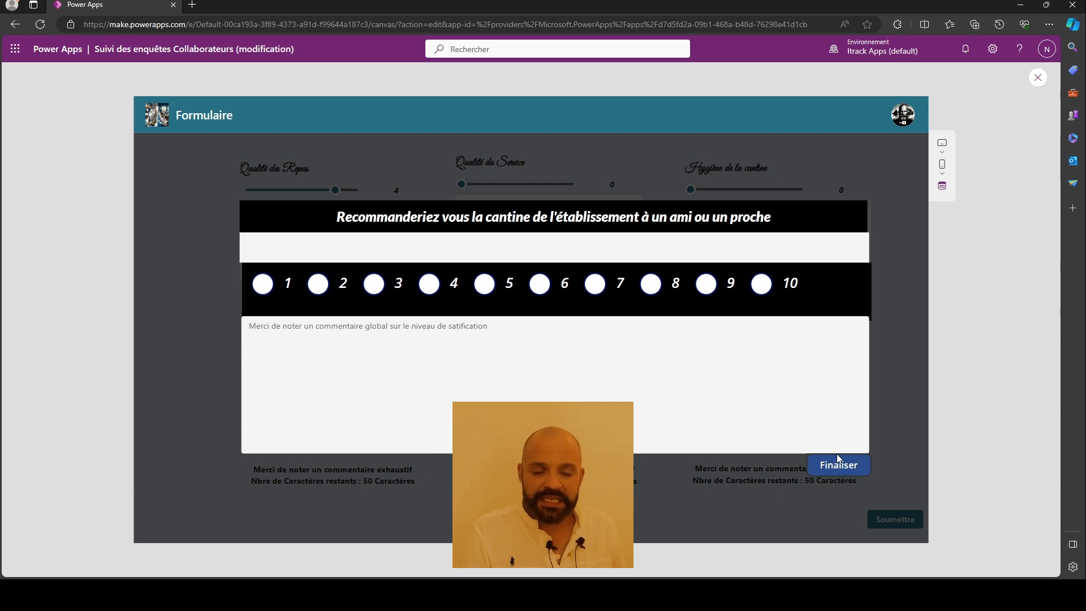
left_click(838, 464)
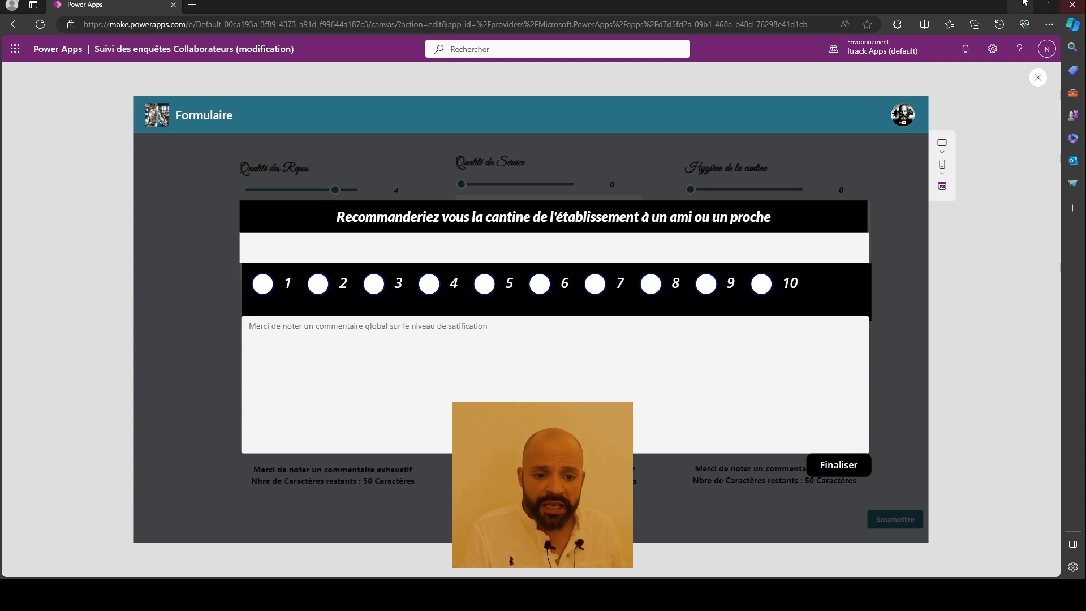
left_click(1038, 78)
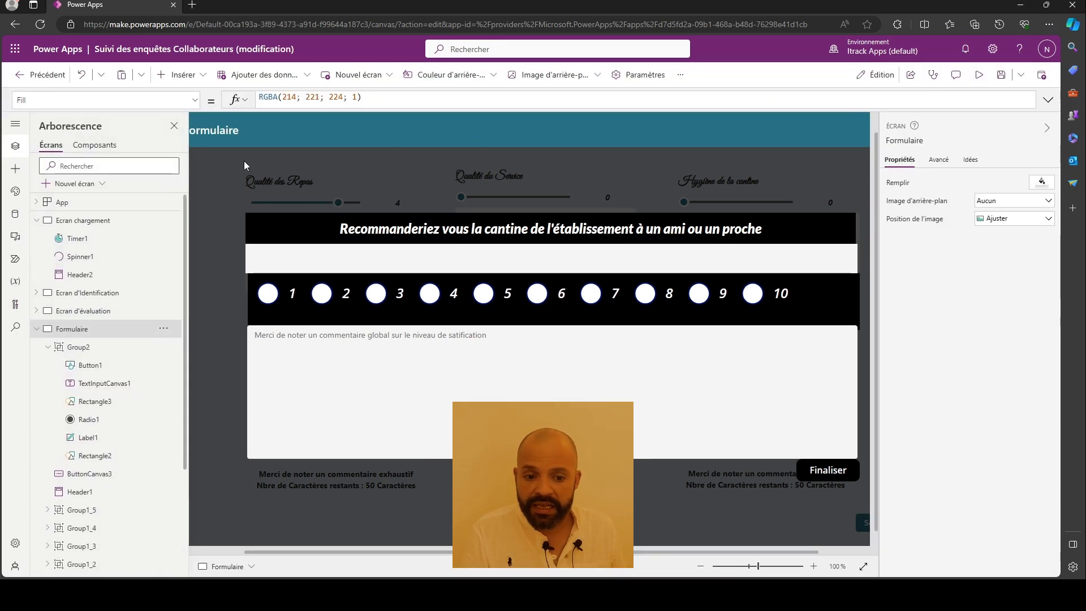
- Add a new screen based on the Opération réussie template
left_click(14, 151)
left_click(14, 152)
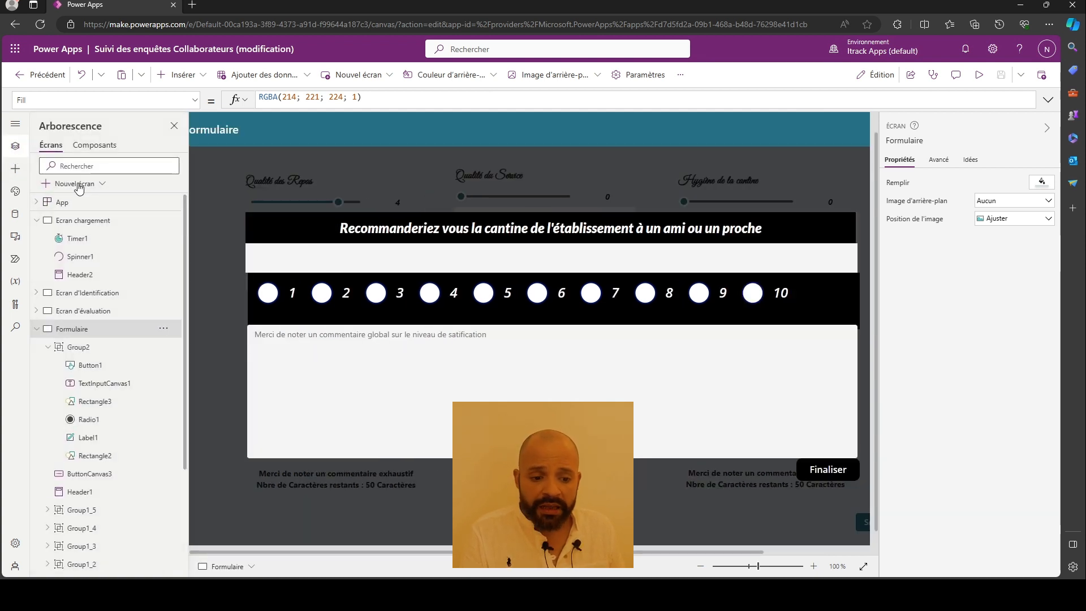
left_click(78, 184)
left_click(118, 206)
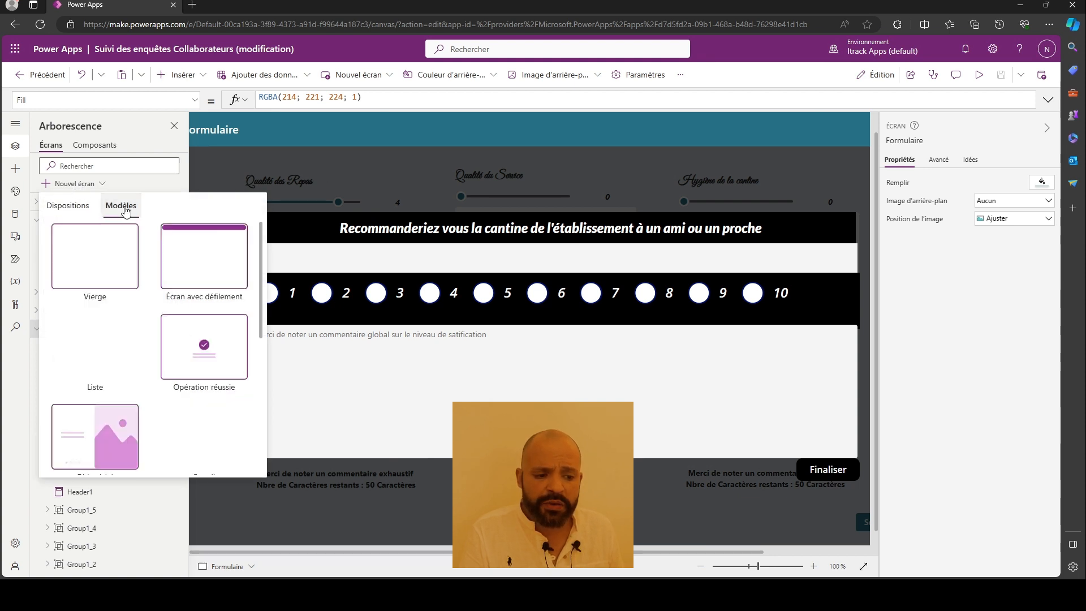
left_click(212, 360)
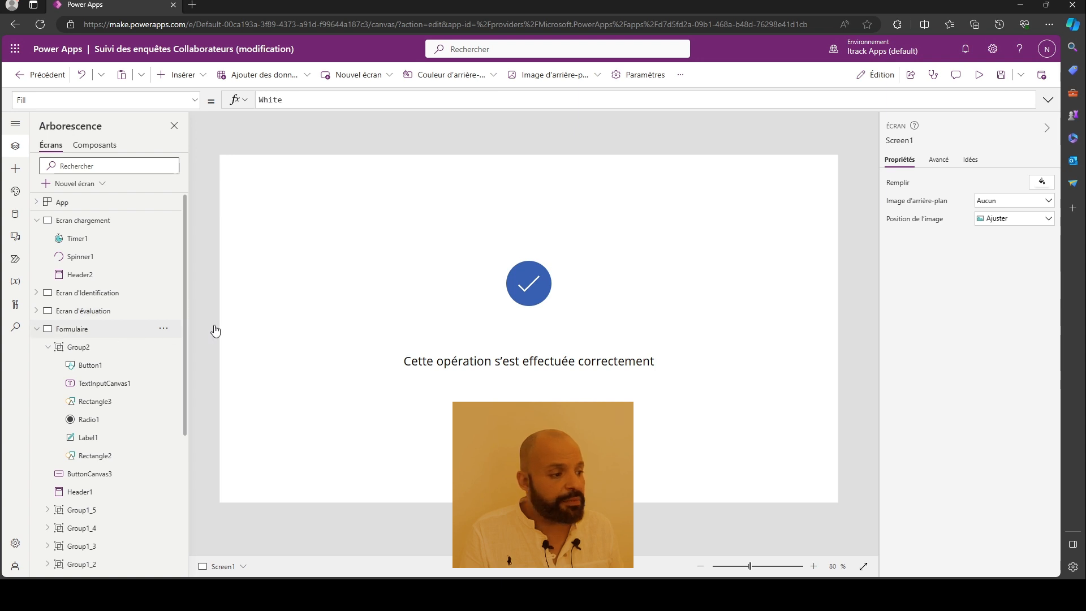
- Move the check mark icon off the blue circle on the new success screen and colour the circle white
left_click(517, 276)
left_click_drag(516, 276, 484, 281)
left_click(534, 286)
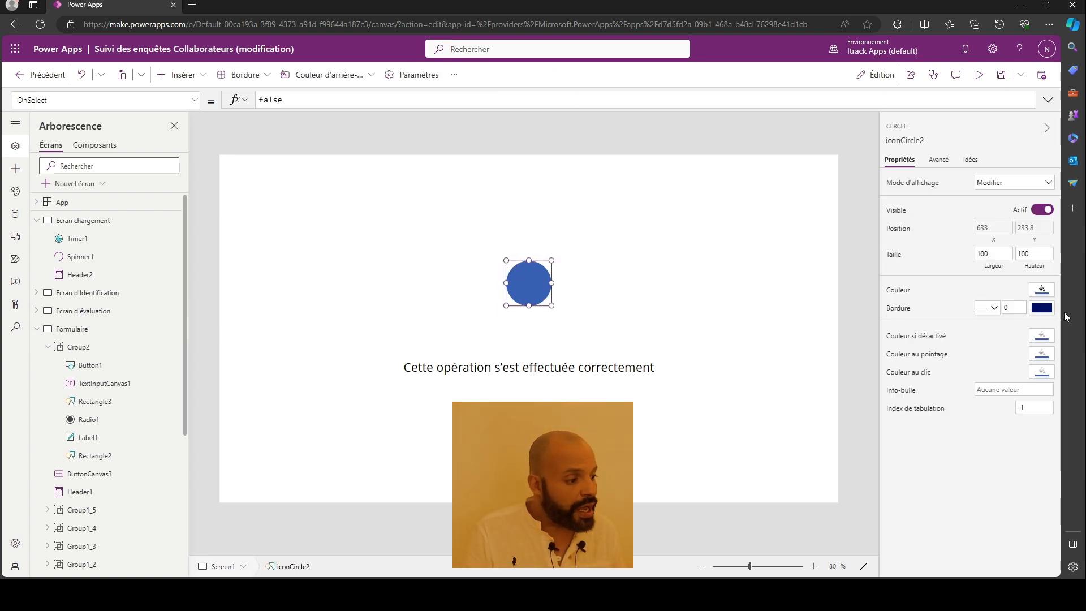
left_click(1041, 289)
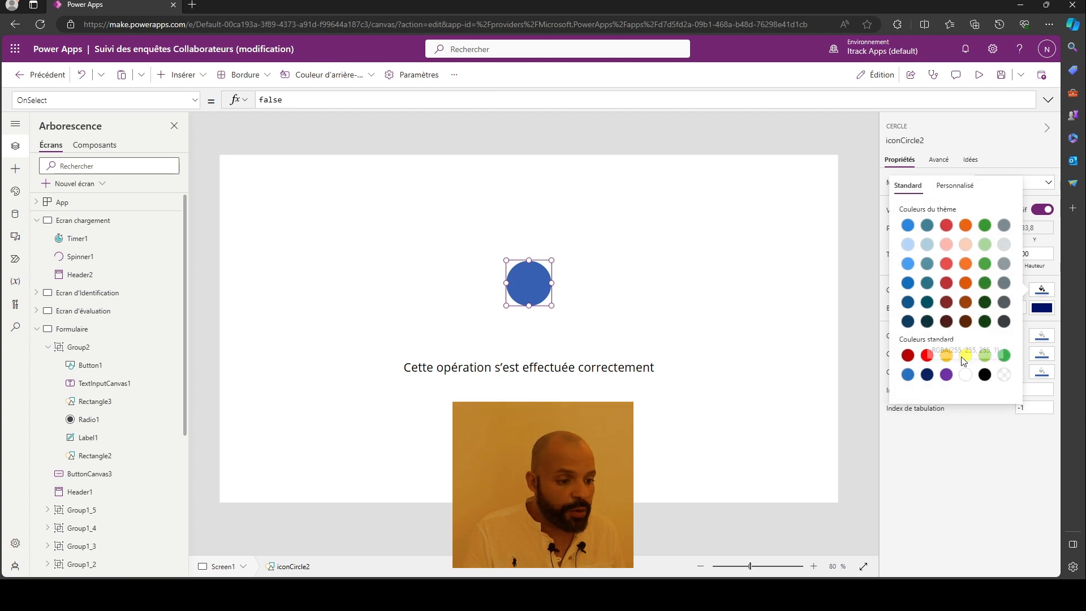
left_click(964, 375)
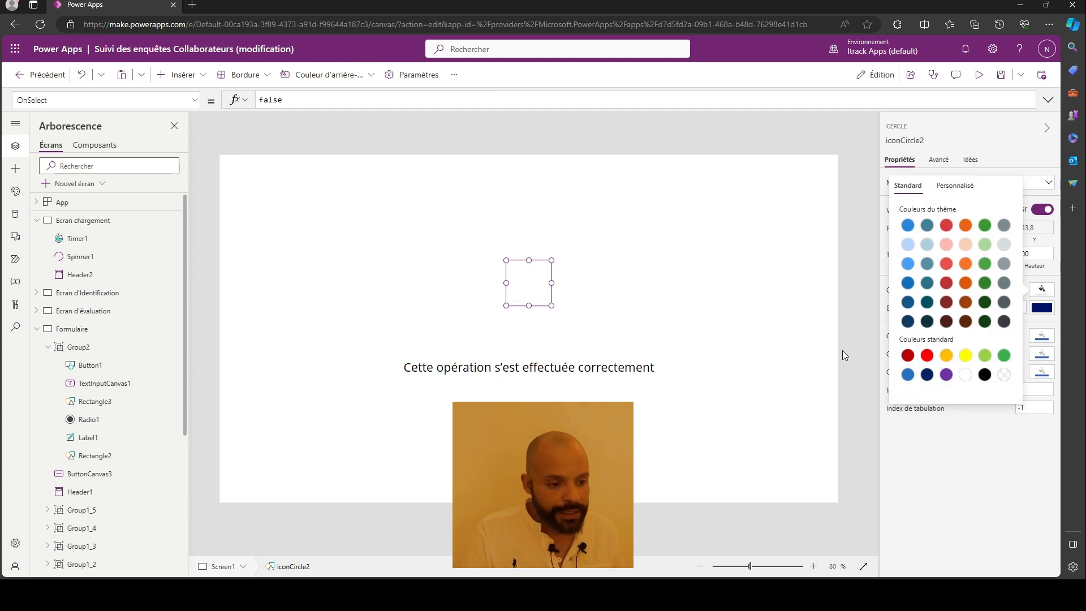
- Reposition the check mark icon at X 695, Y 233 and make it black with a transparent fill
left_click(477, 283)
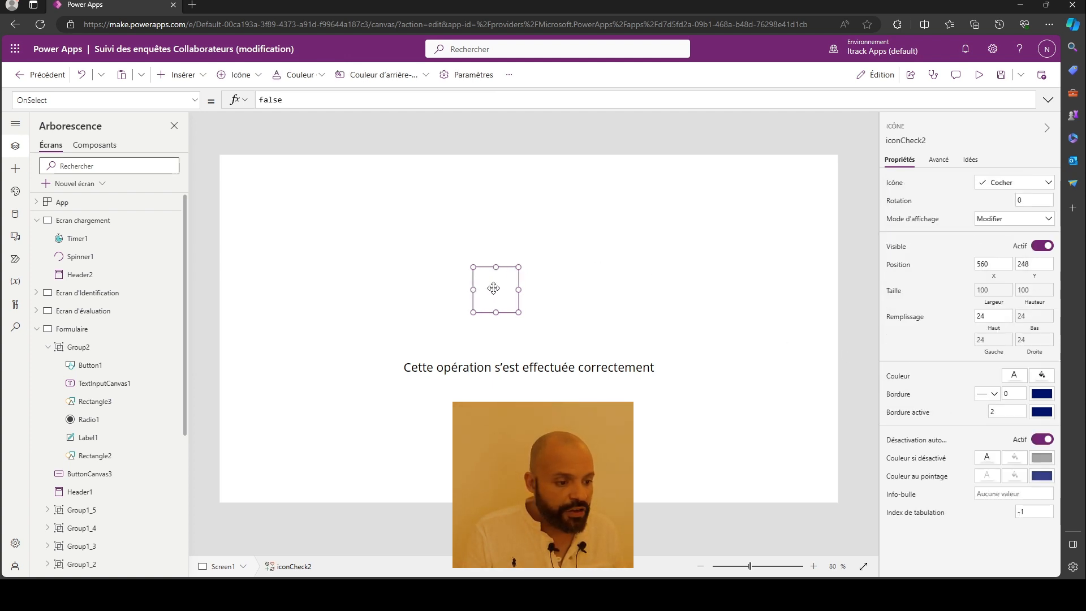
left_click_drag(492, 286, 556, 283)
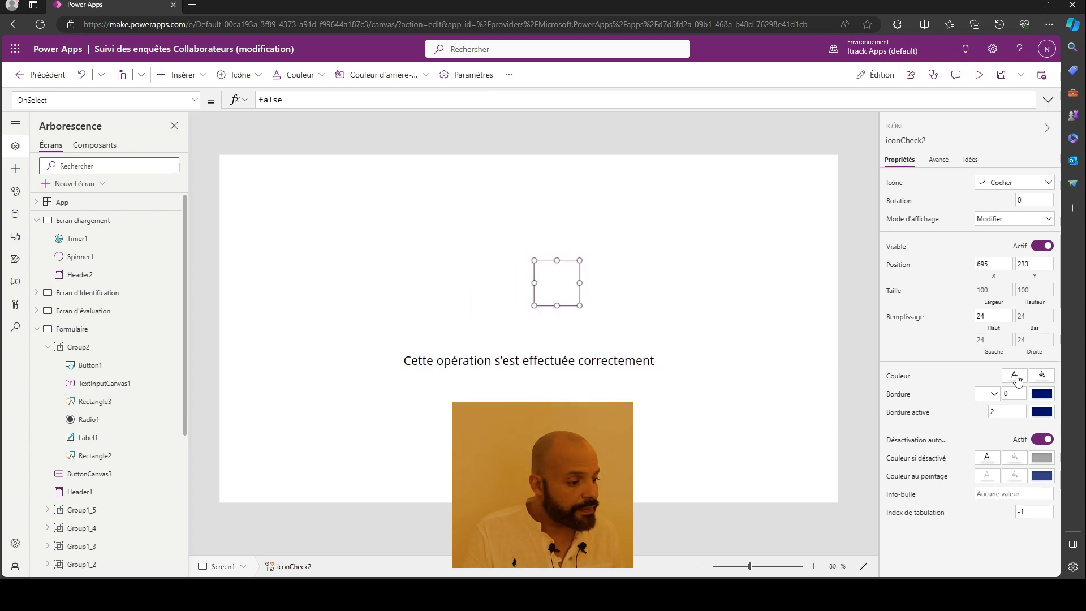
left_click(1016, 376)
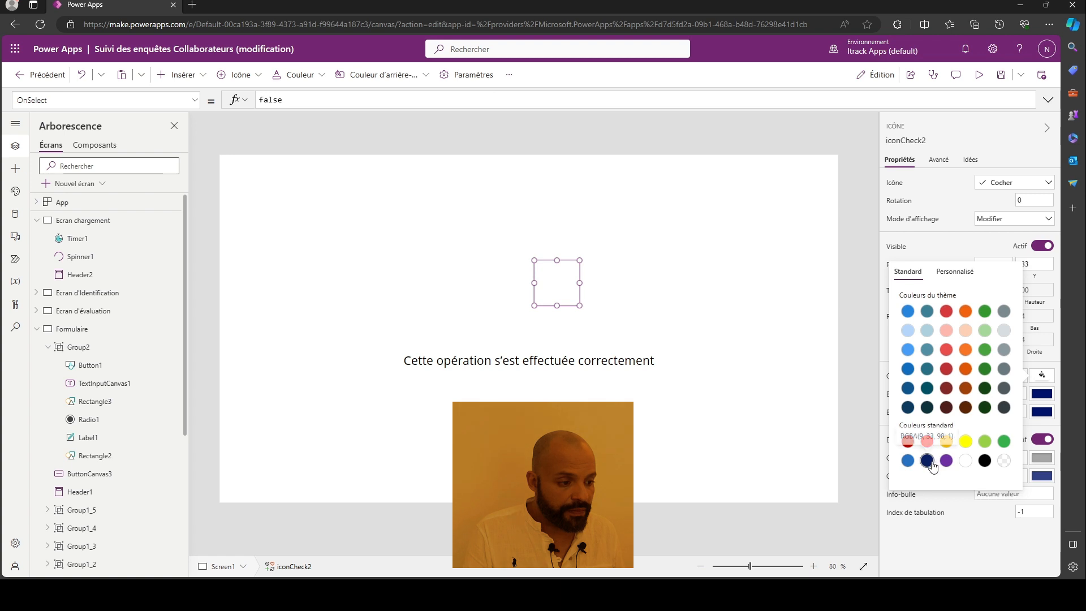
left_click(984, 461)
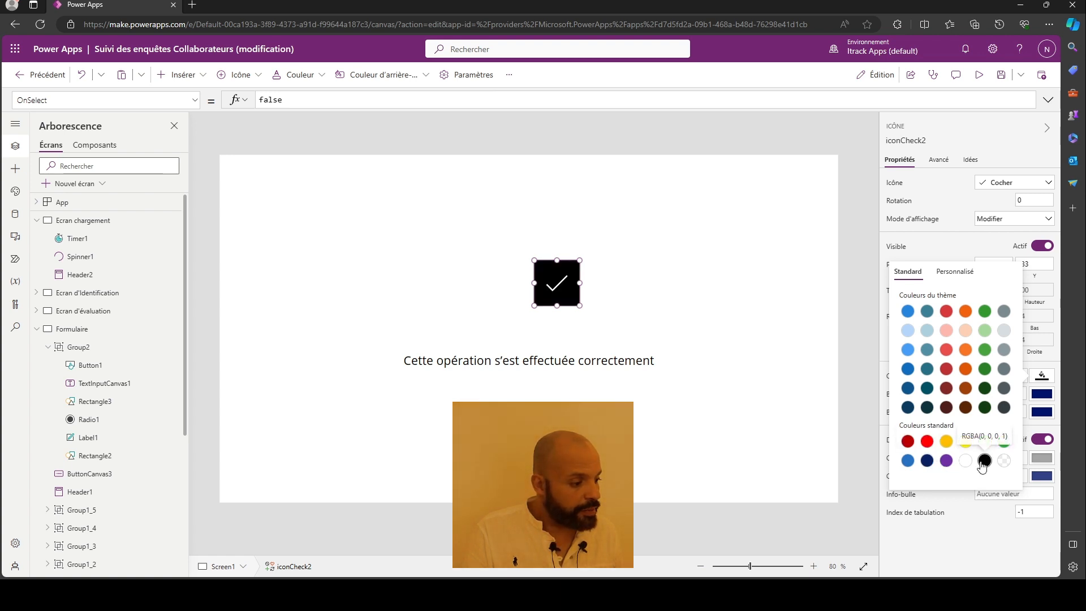
left_click(1003, 460)
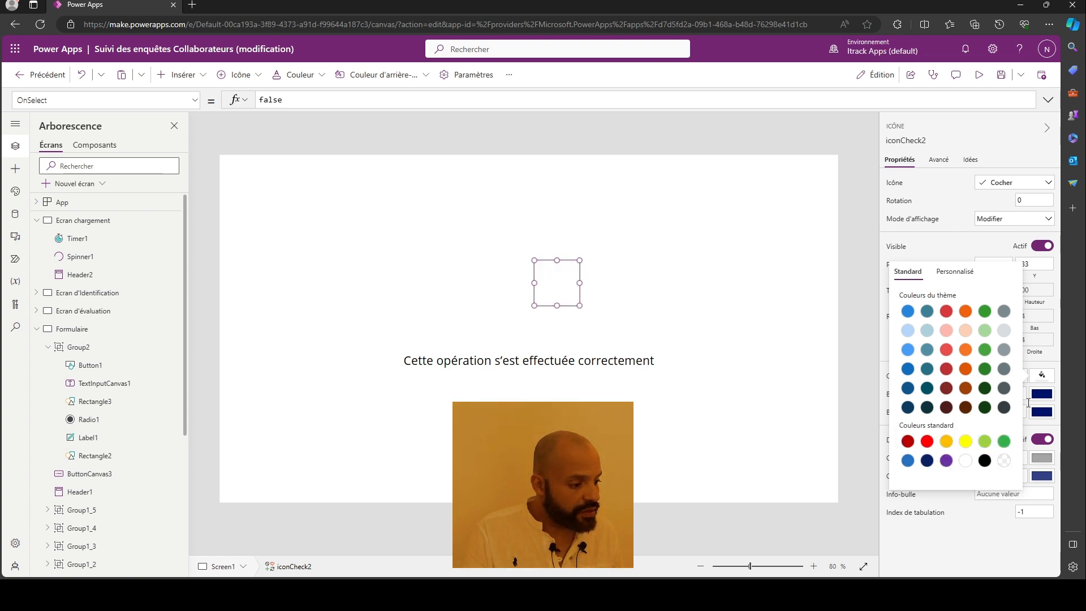
left_click(1041, 375)
left_click(1014, 375)
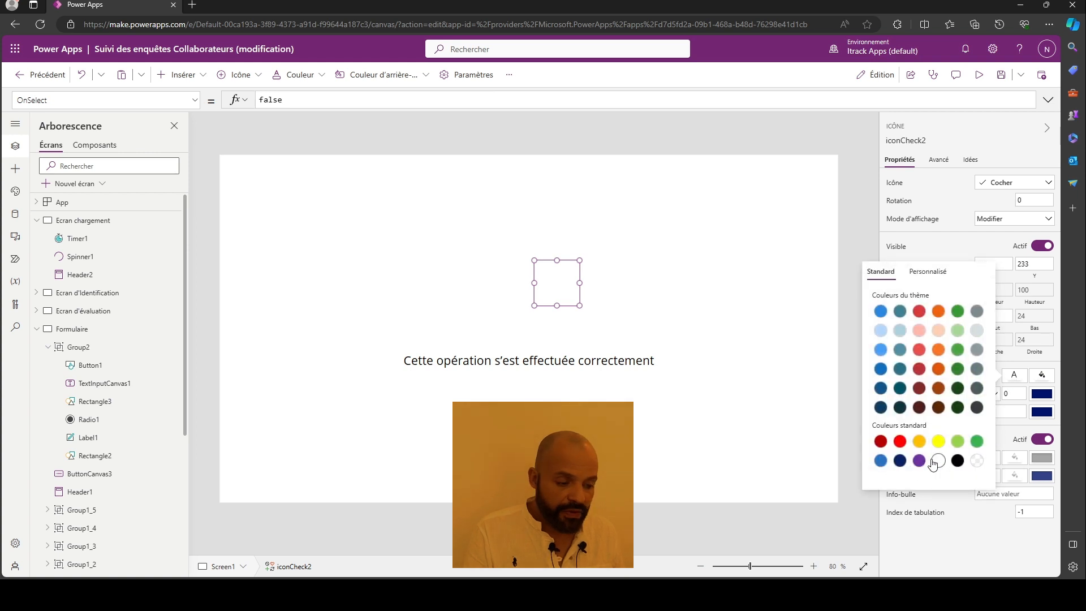
left_click(958, 461)
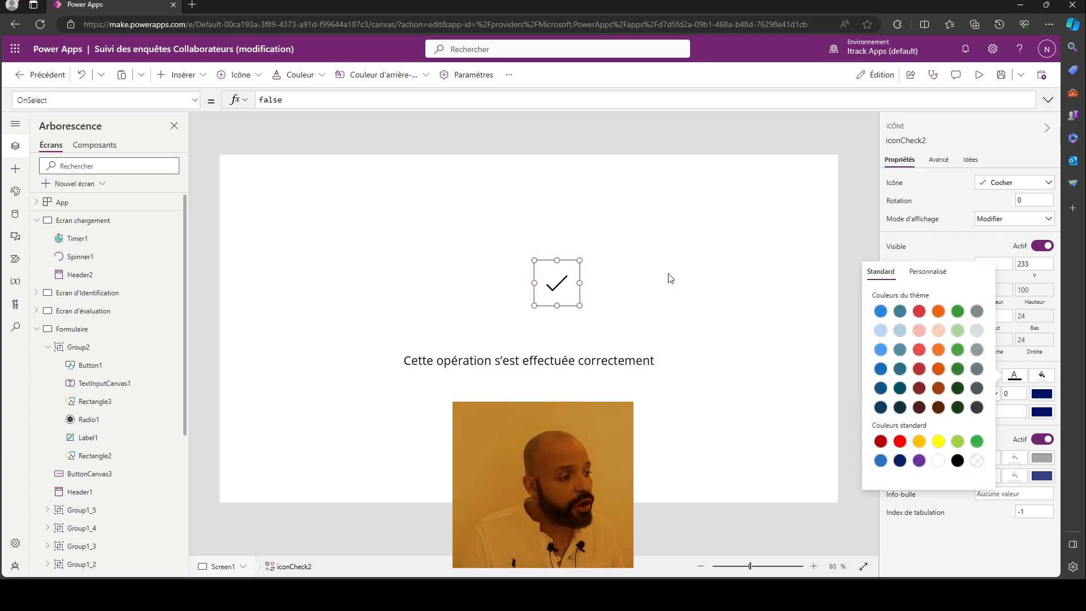
- Fill the success screen's background with black and centre the check mark on the white circle at X 633, Y 233
left_click(443, 266)
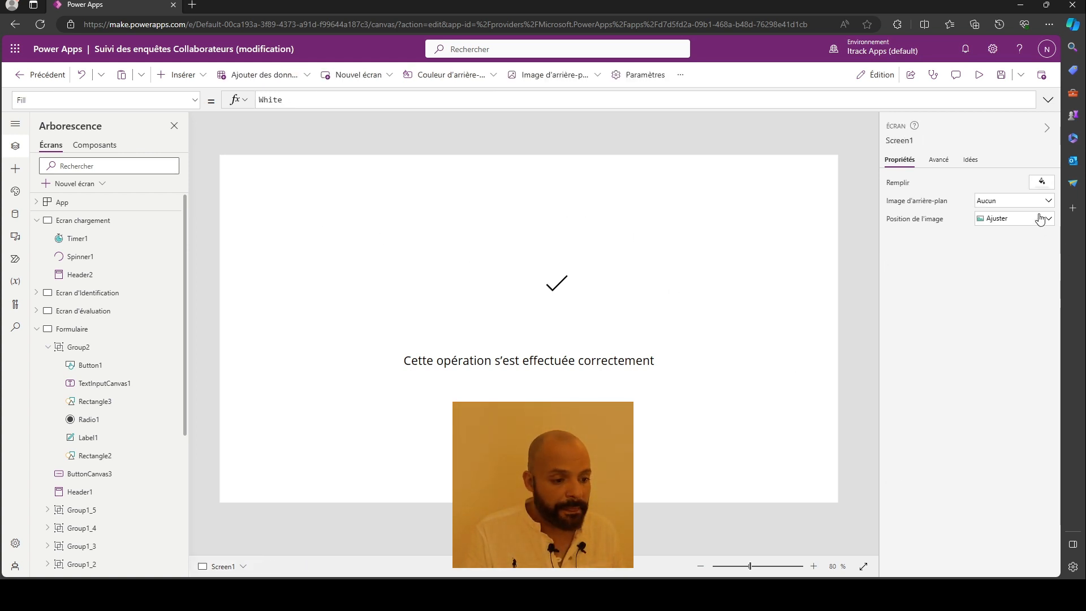
left_click(1042, 181)
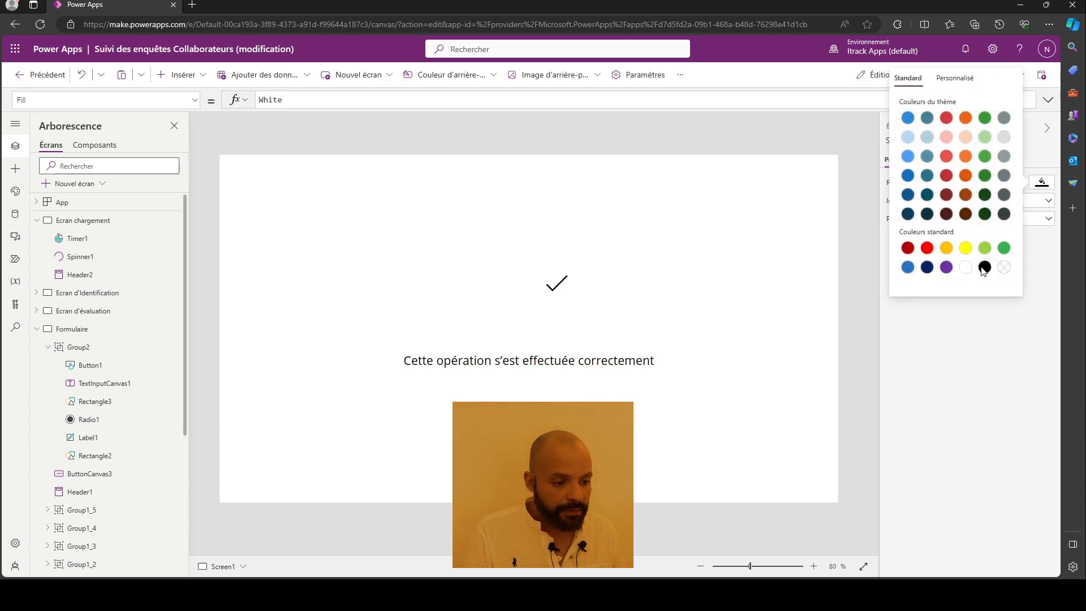
left_click(983, 268)
left_click(569, 290)
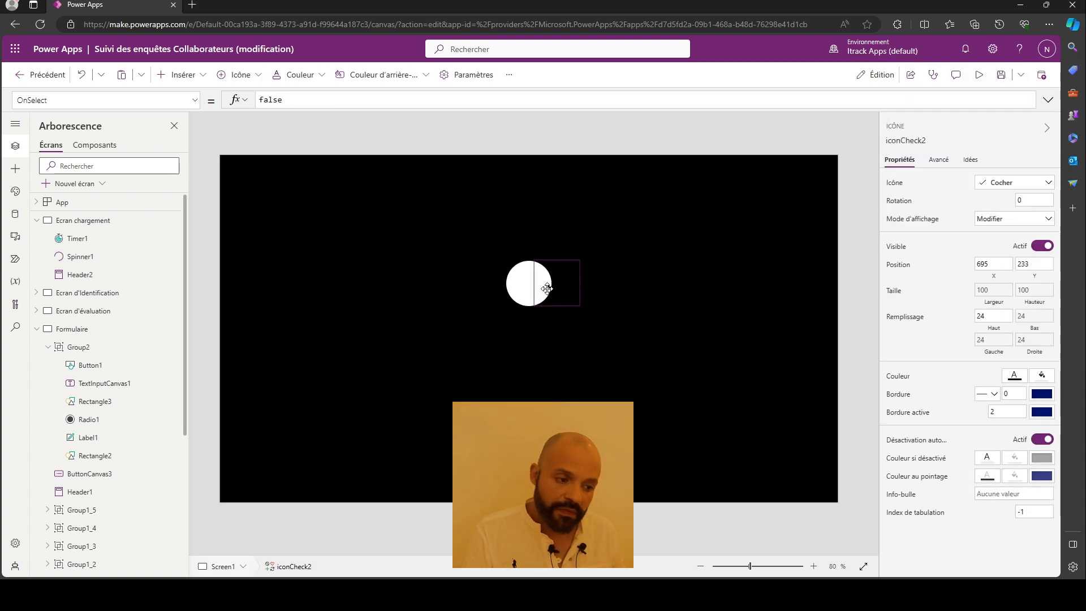
left_click_drag(569, 289, 525, 290)
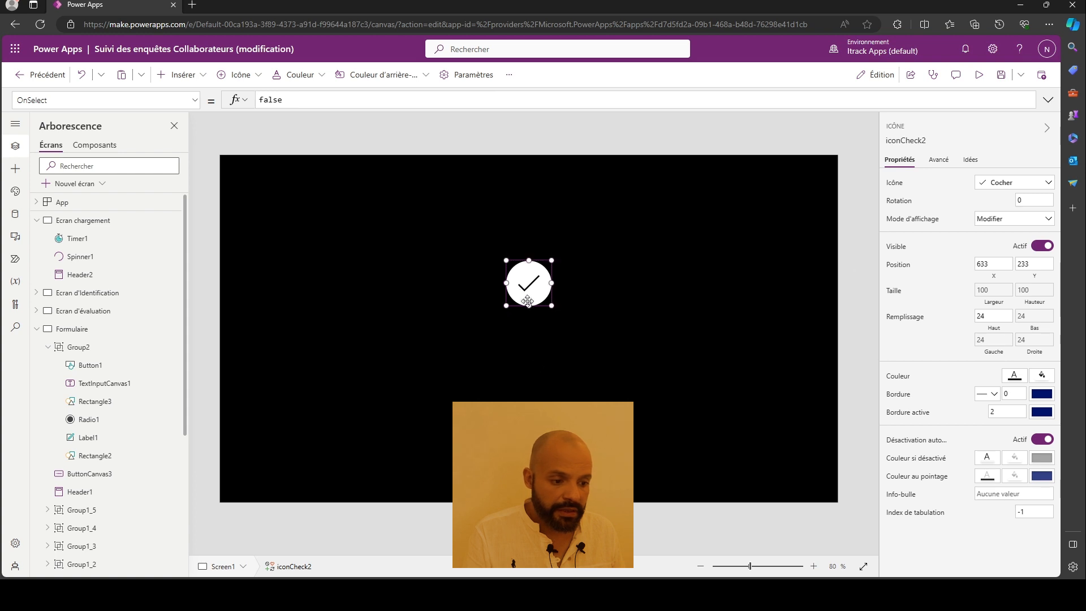
- Change the text colour of the success message "Cette opération s'est effectuée correctement" to white
left_click(537, 331)
left_click(512, 360)
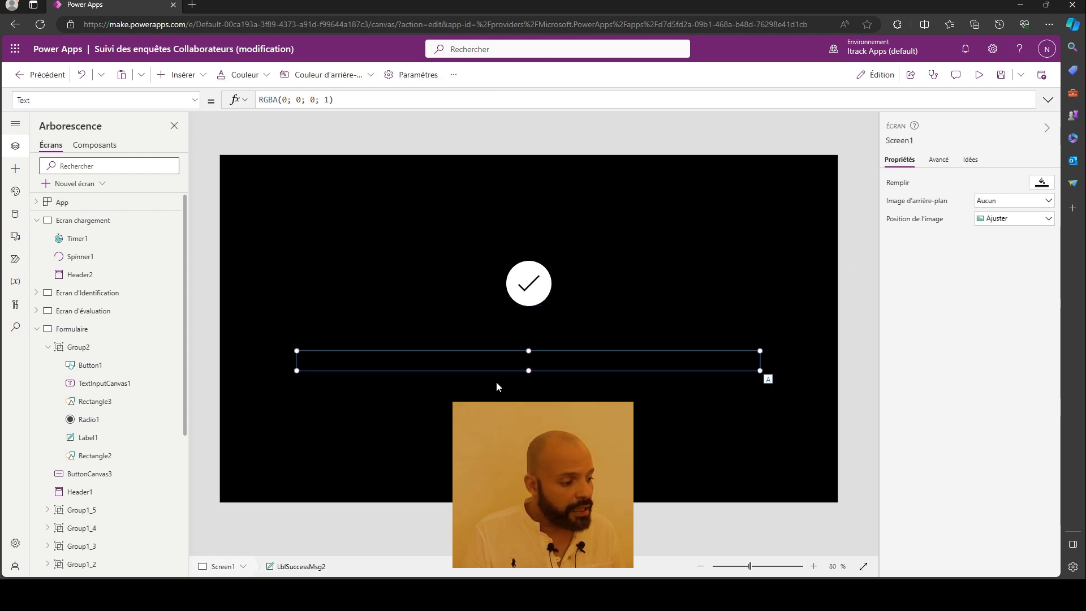
left_click(1006, 516)
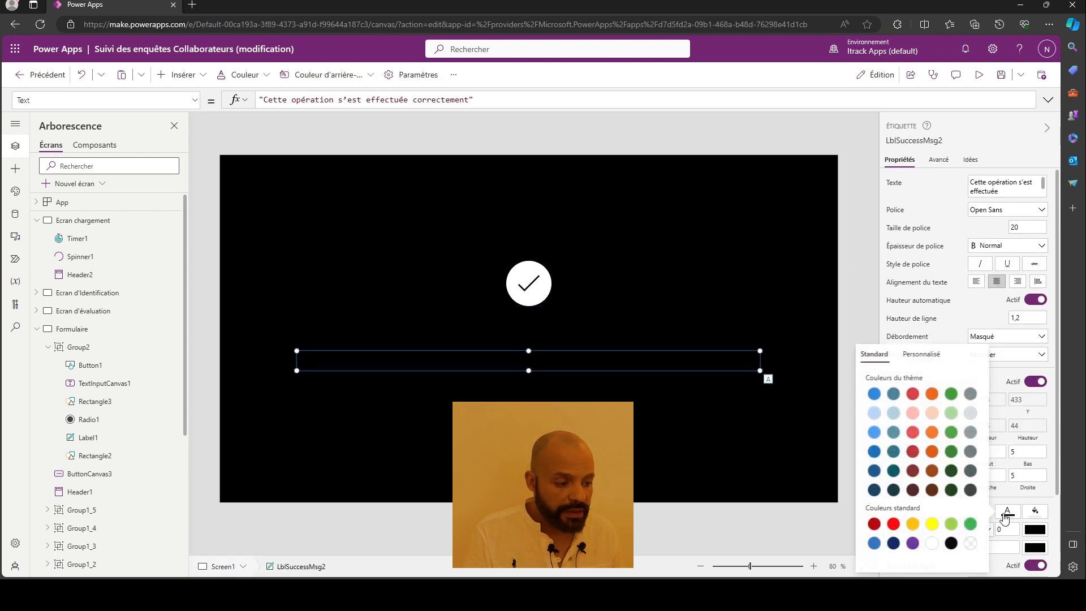
left_click(931, 548)
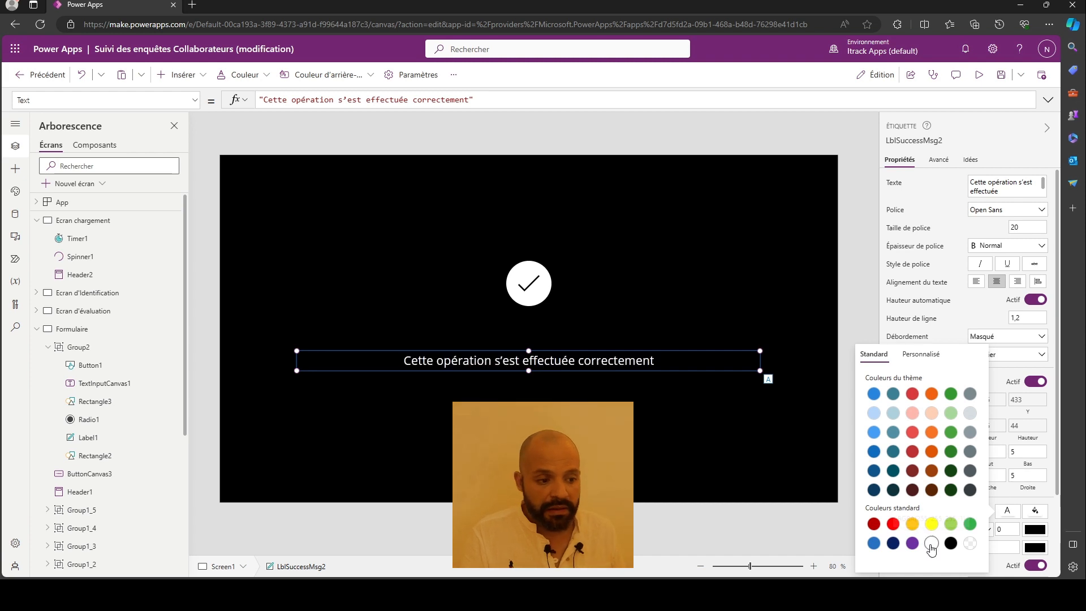
left_click(600, 425)
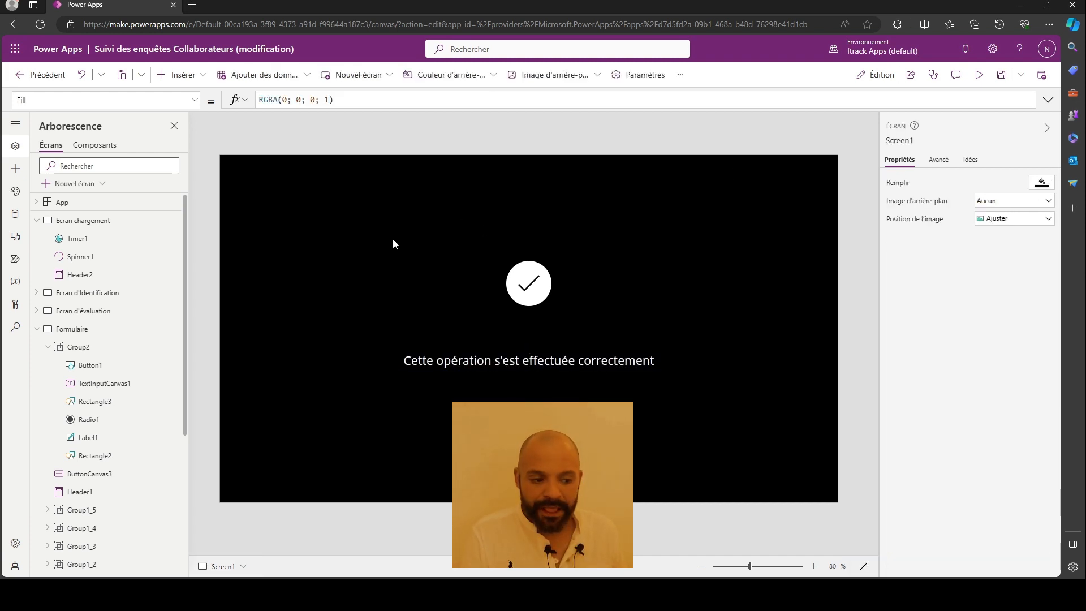
- On the Formulaire screen, append ";; Navigate(" to the Finaliser button's OnSelect formula, following Set(Popupvisib; false)
left_click(77, 292)
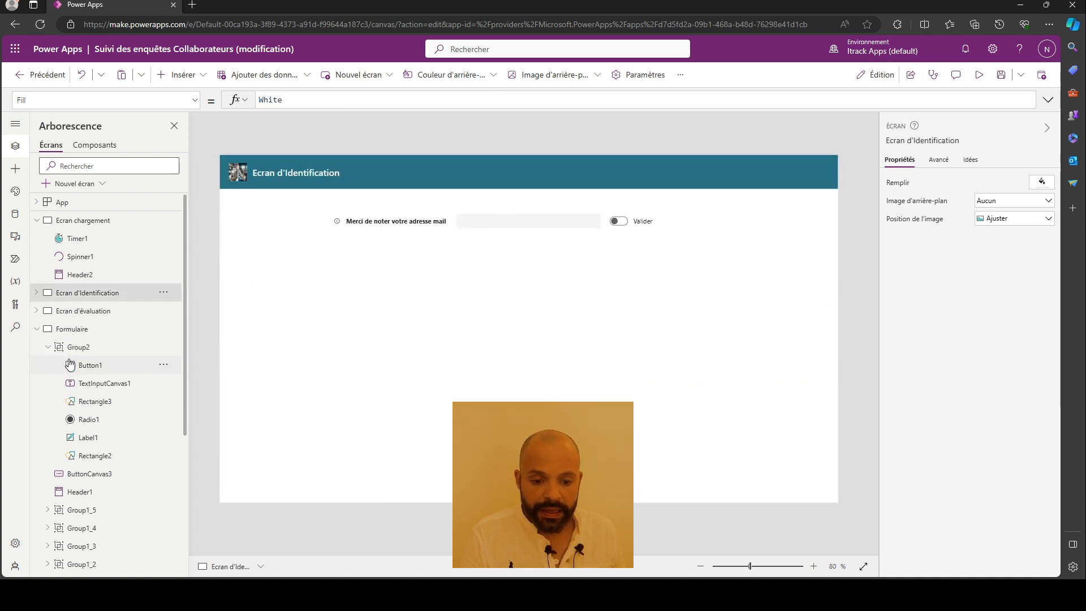
left_click(72, 330)
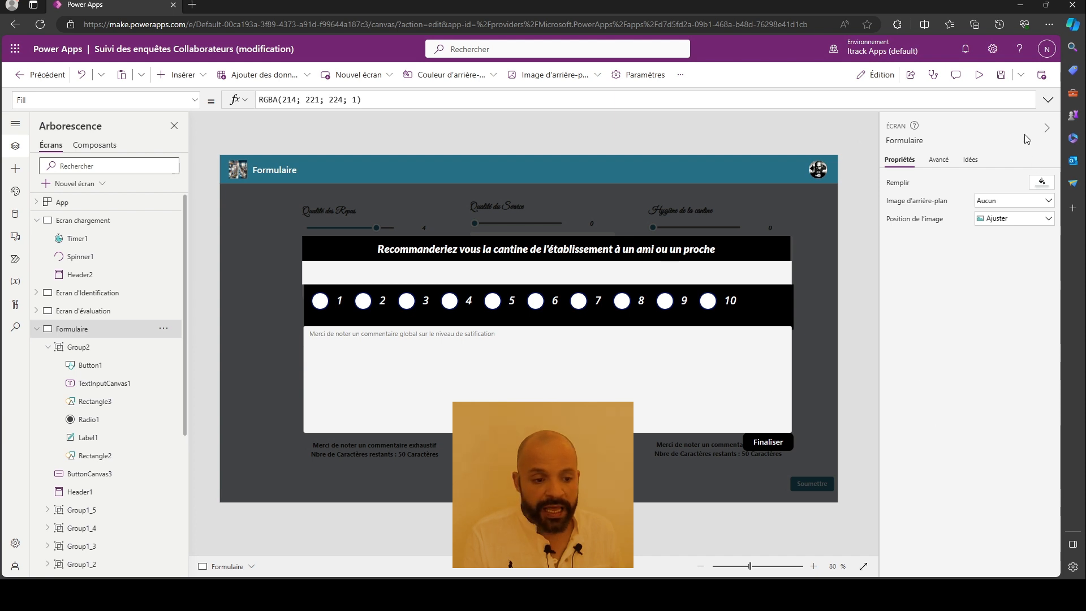
left_click(976, 75)
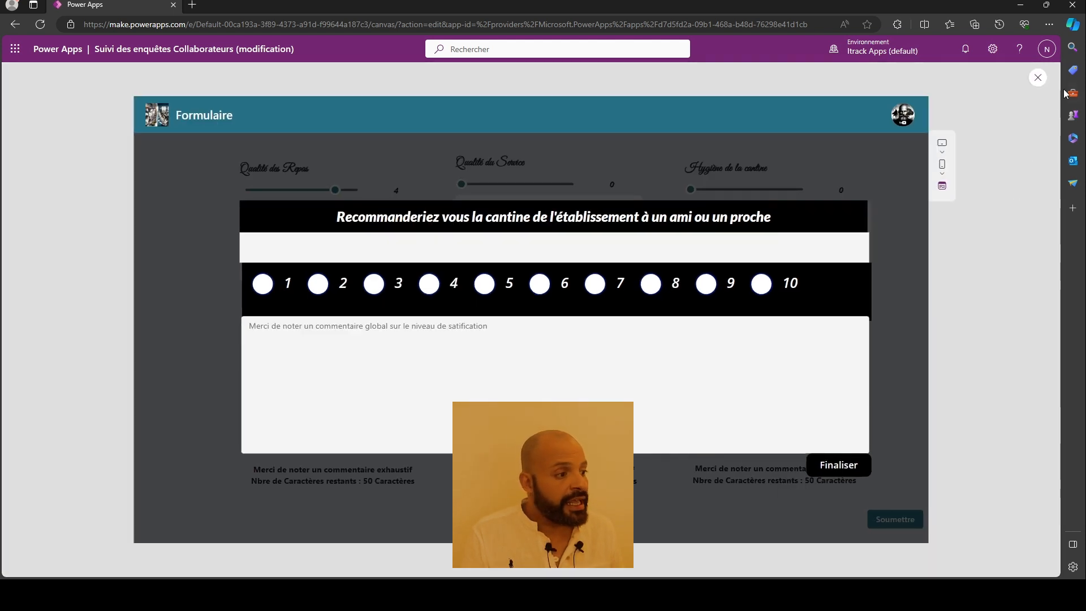
left_click(1038, 77)
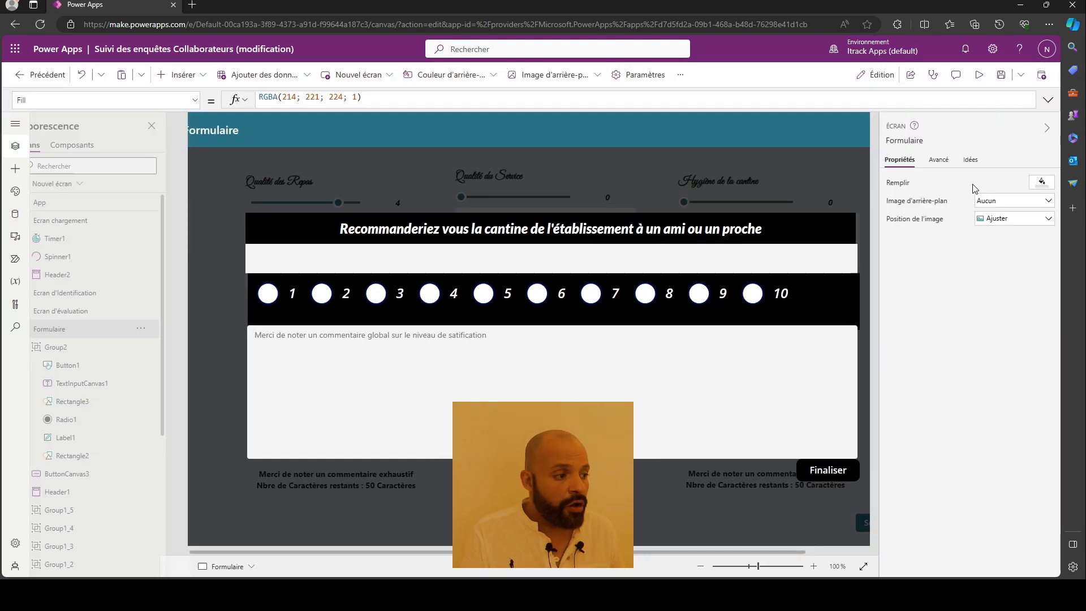
left_click(833, 473)
left_click(833, 473)
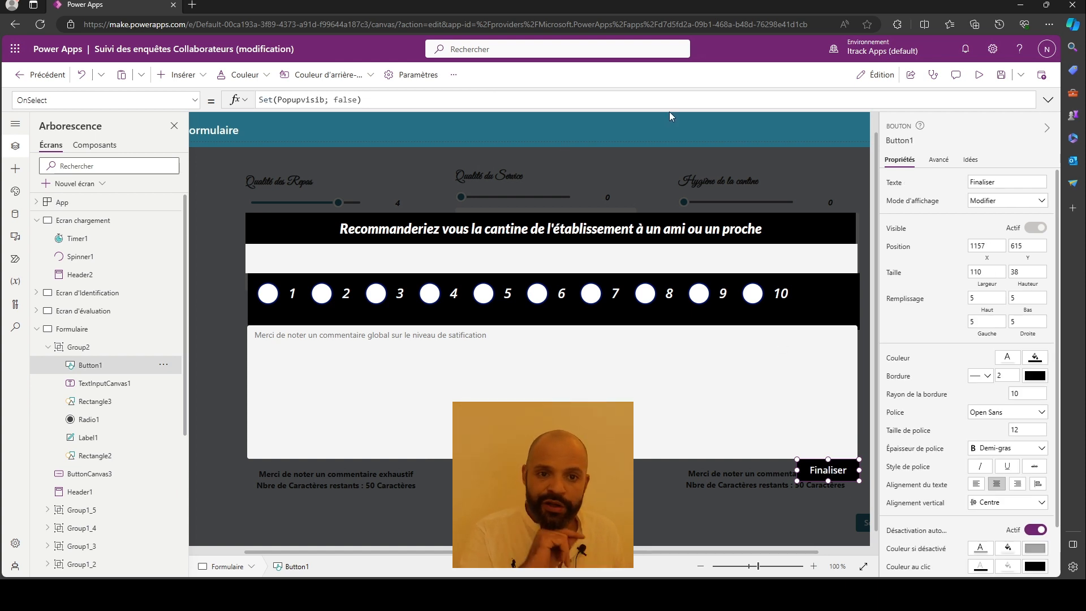
left_click(516, 101)
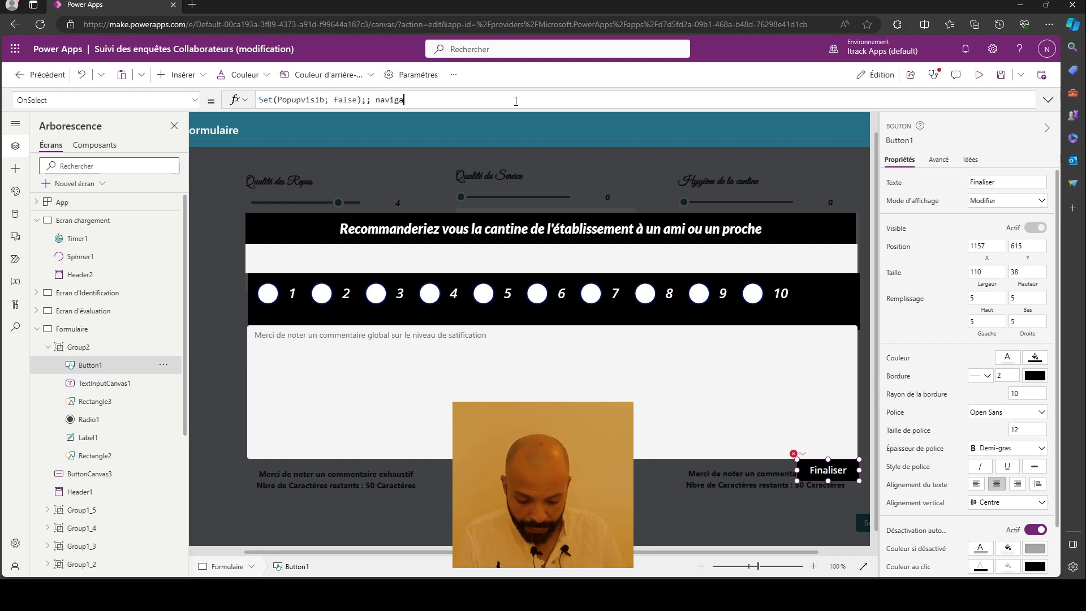
type(";; navigate(")
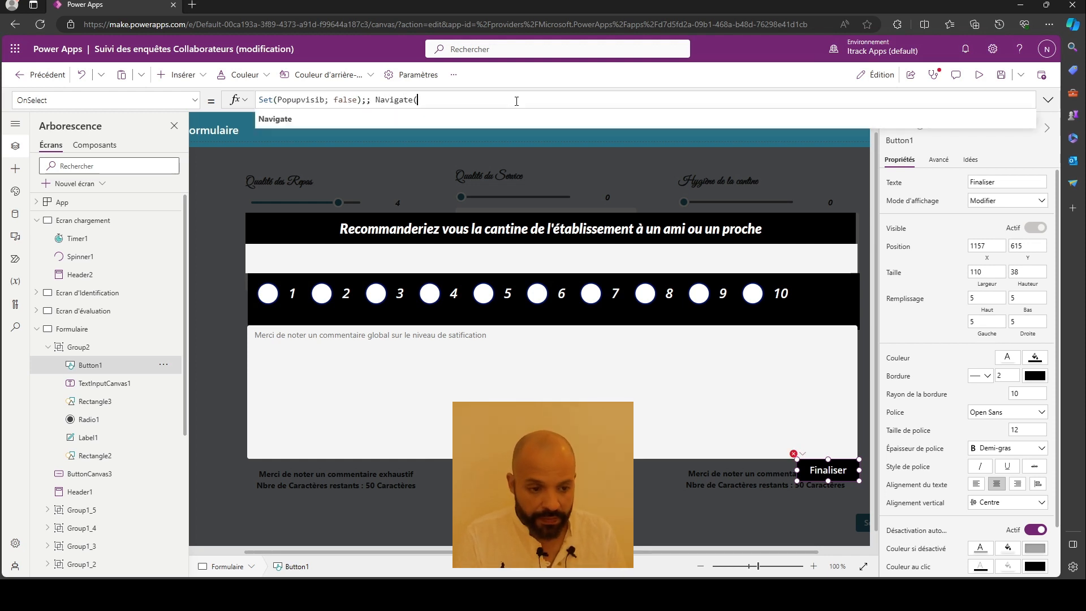
- Rename the success screen Screen1 as OpéRéussie
scroll(84, 402, "down", 4)
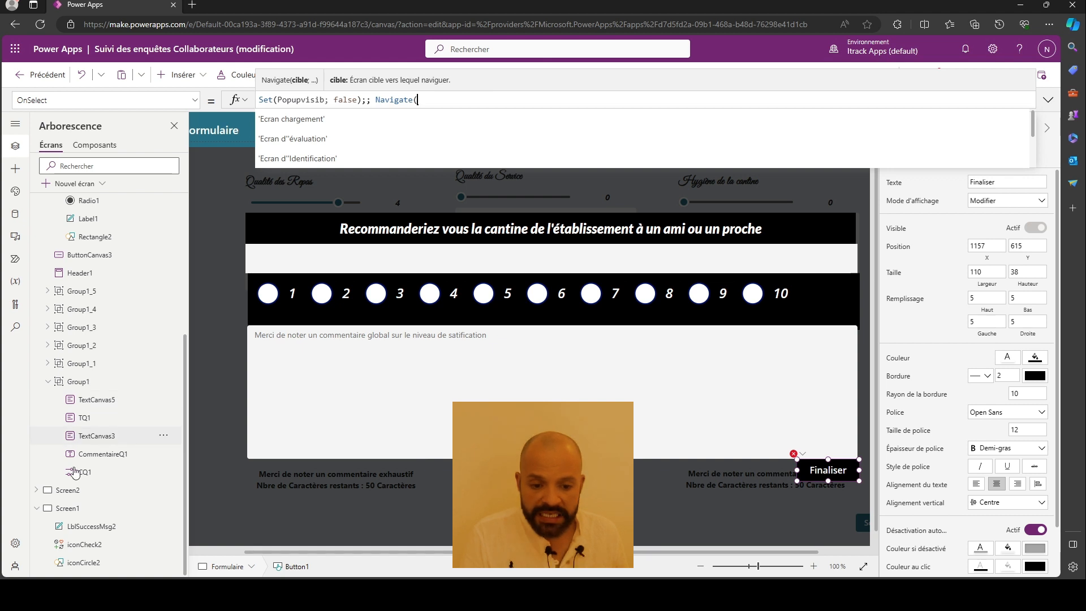
left_click(71, 512)
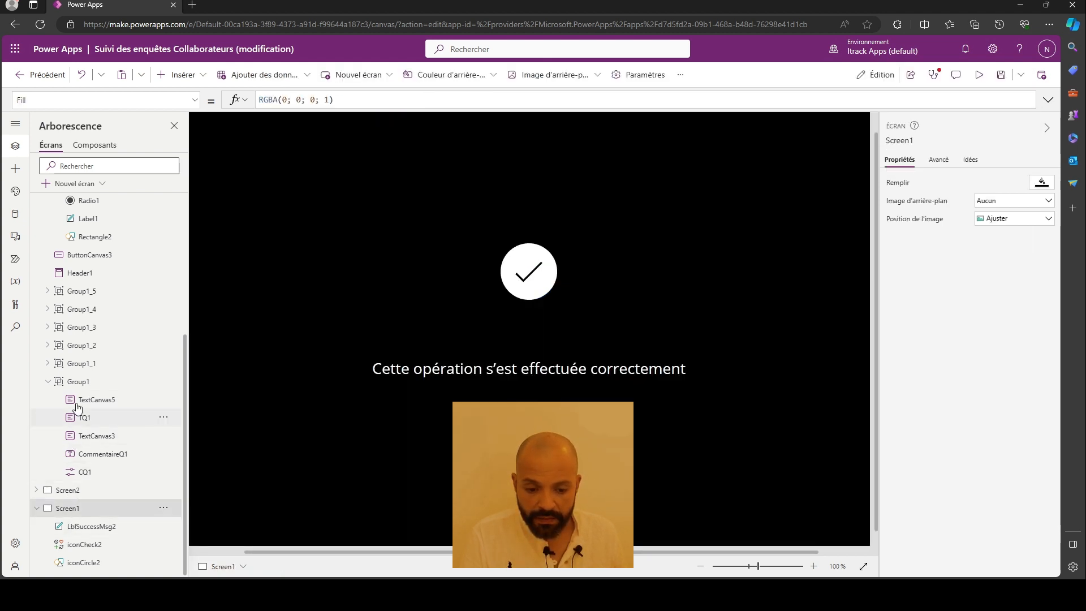
left_click(82, 365)
left_click(80, 510)
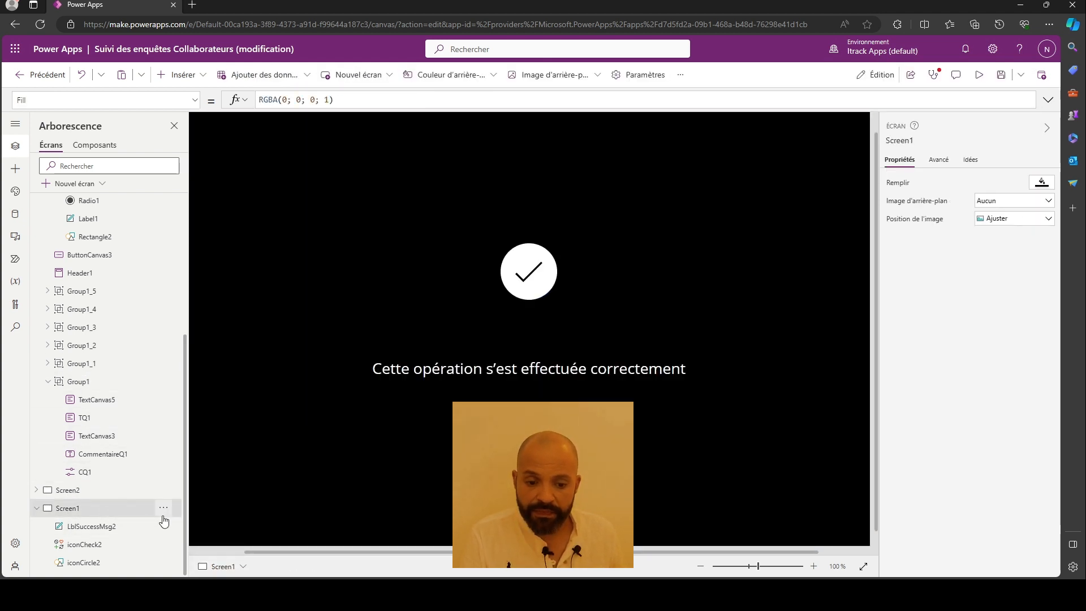
left_click(163, 508)
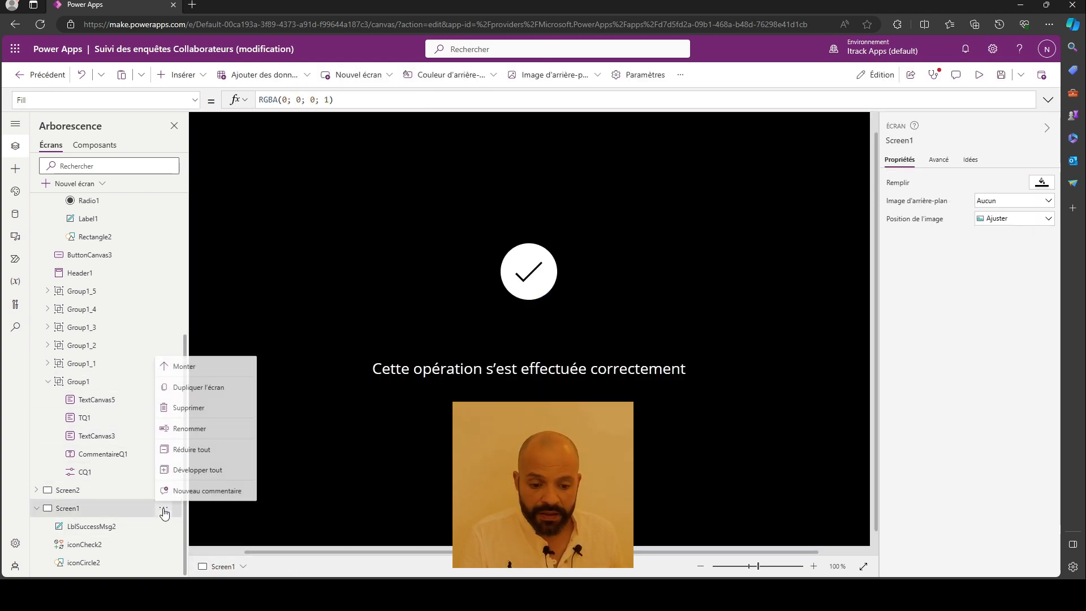
left_click(192, 427)
type("O")
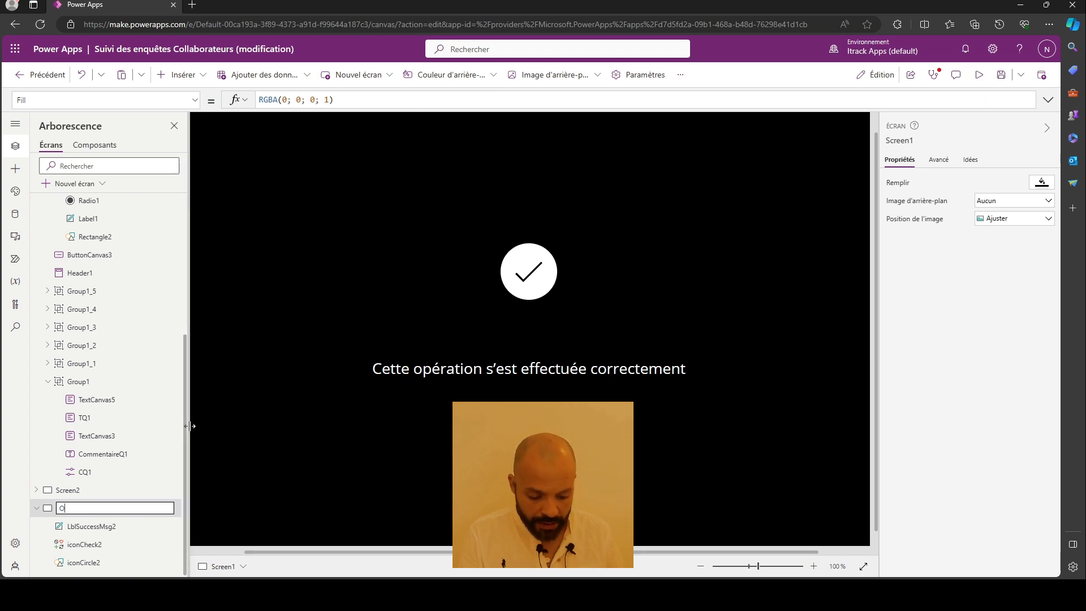
type("p")
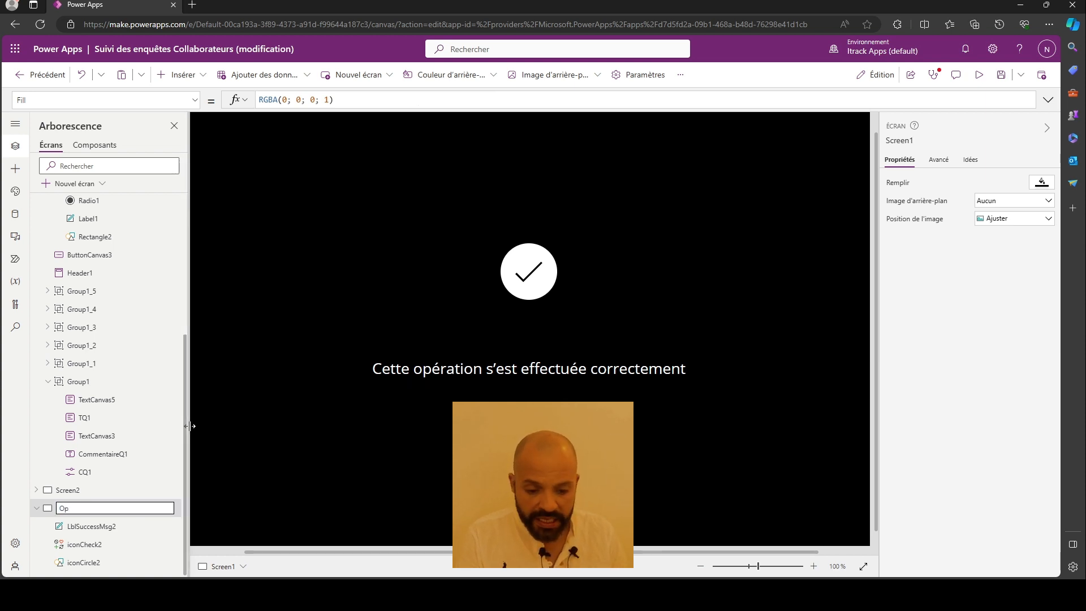
type("éRéus")
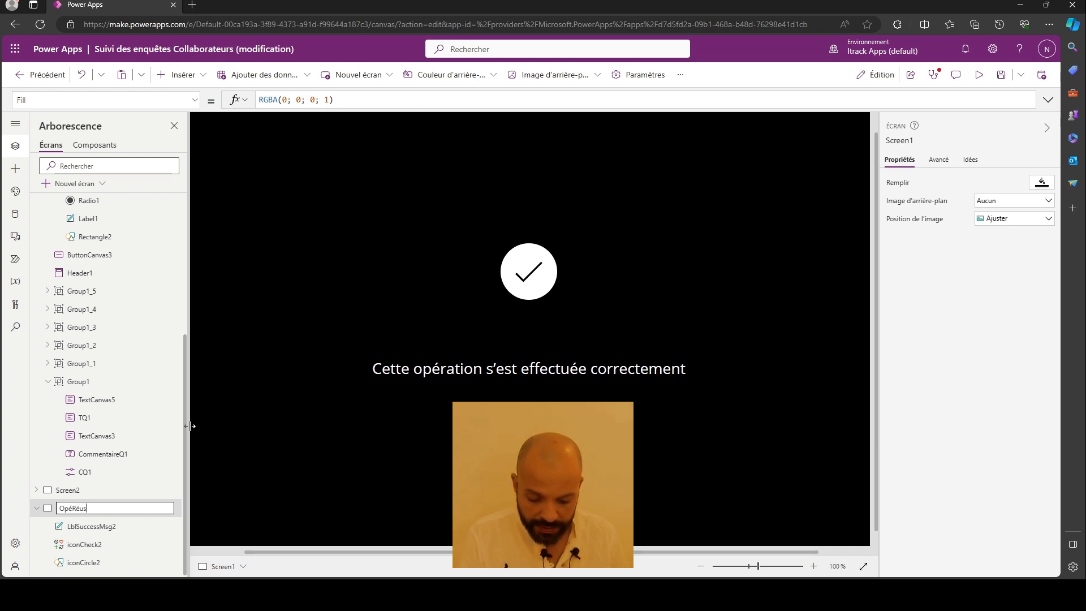
type("sie")
key("Return")
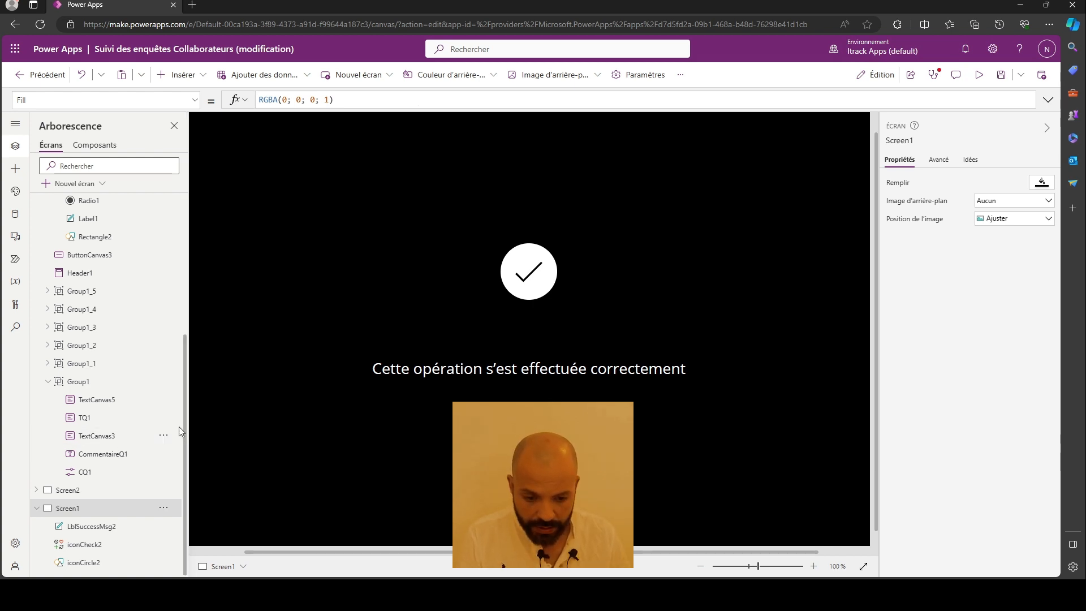
- Return to the Formulaire screen and open the Finaliser button's OnSelect formula for editing at the unfinished Navigate call
left_click(97, 390)
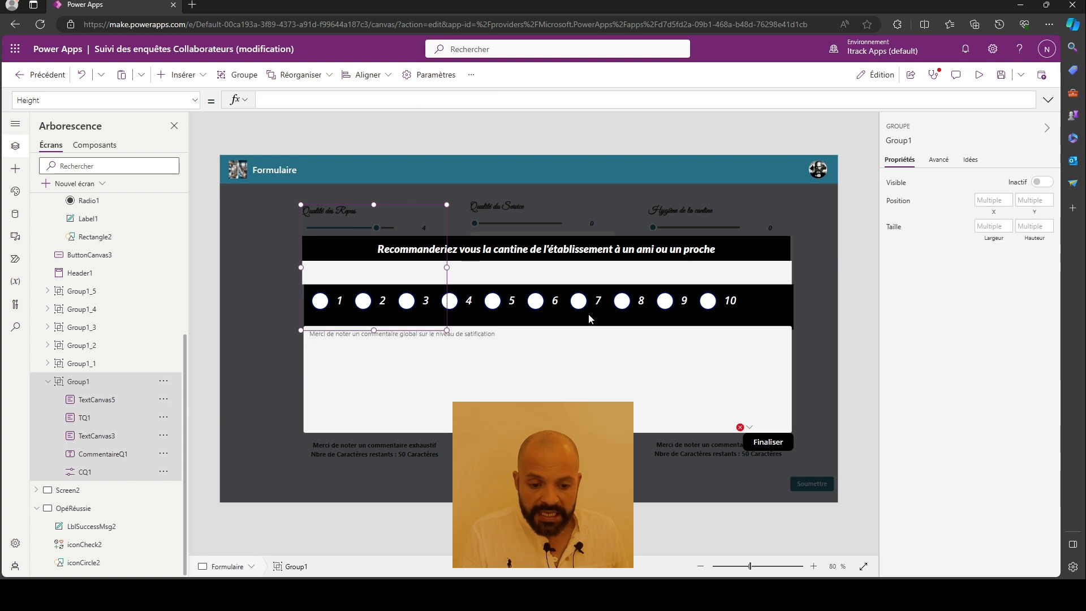
left_click(749, 428)
left_click(758, 444)
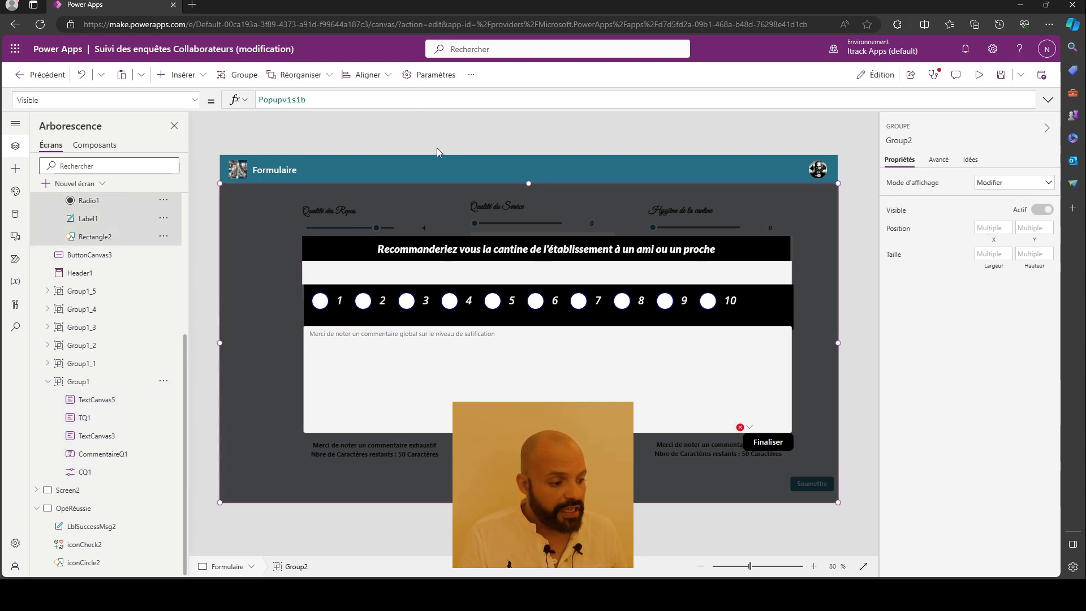
left_click(194, 100)
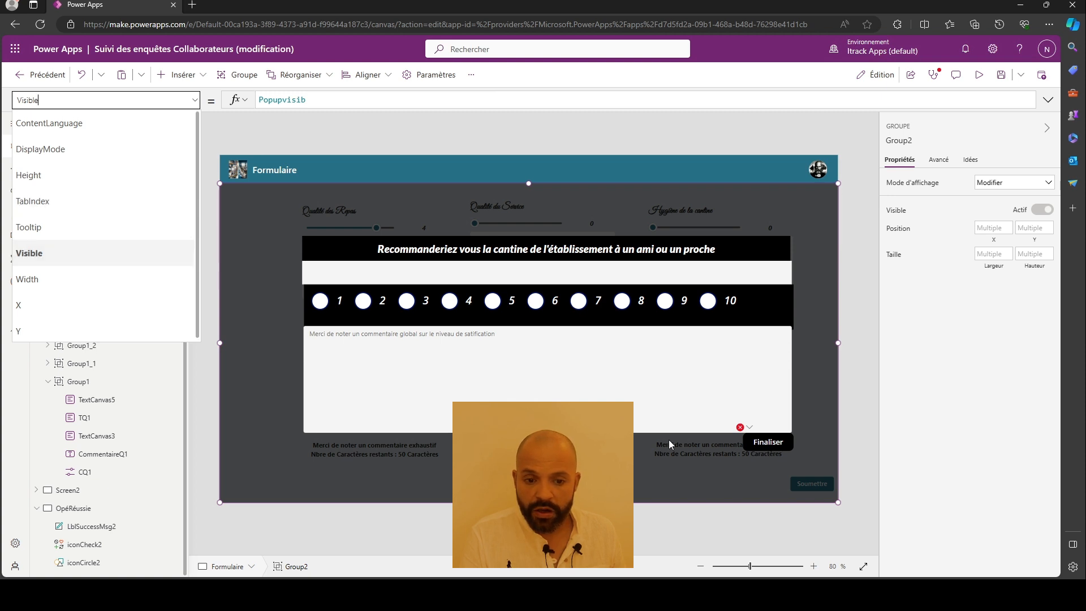
left_click(781, 444)
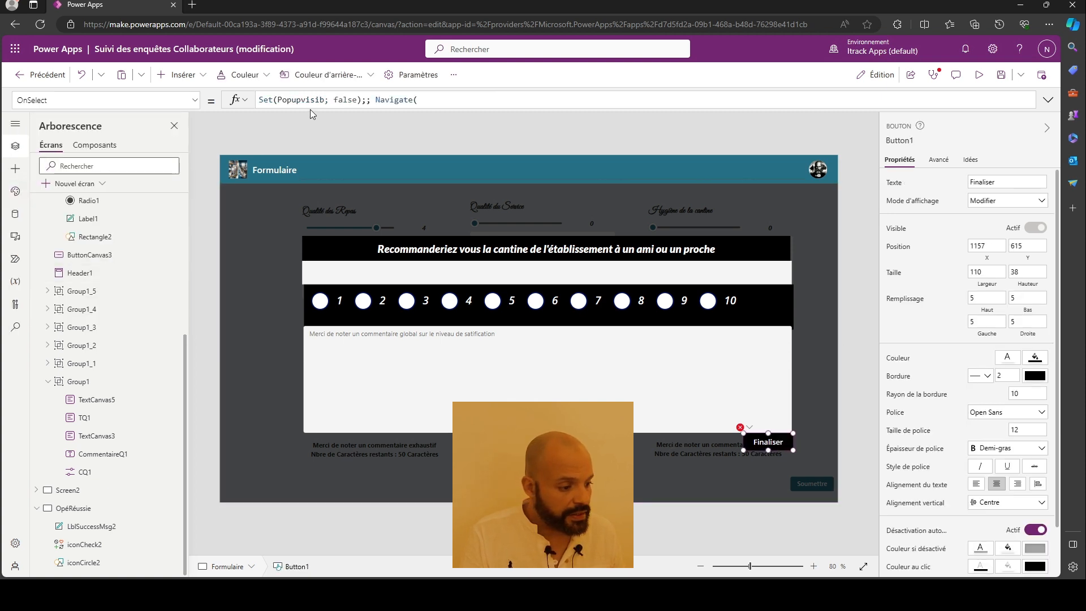
left_click(468, 100)
type("Op")
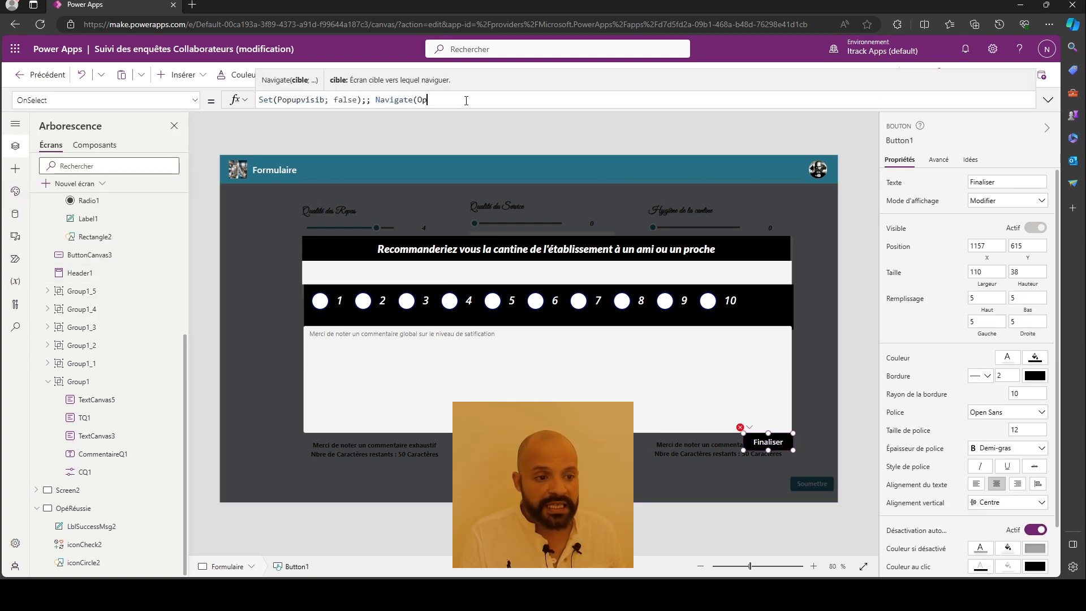
type("é")
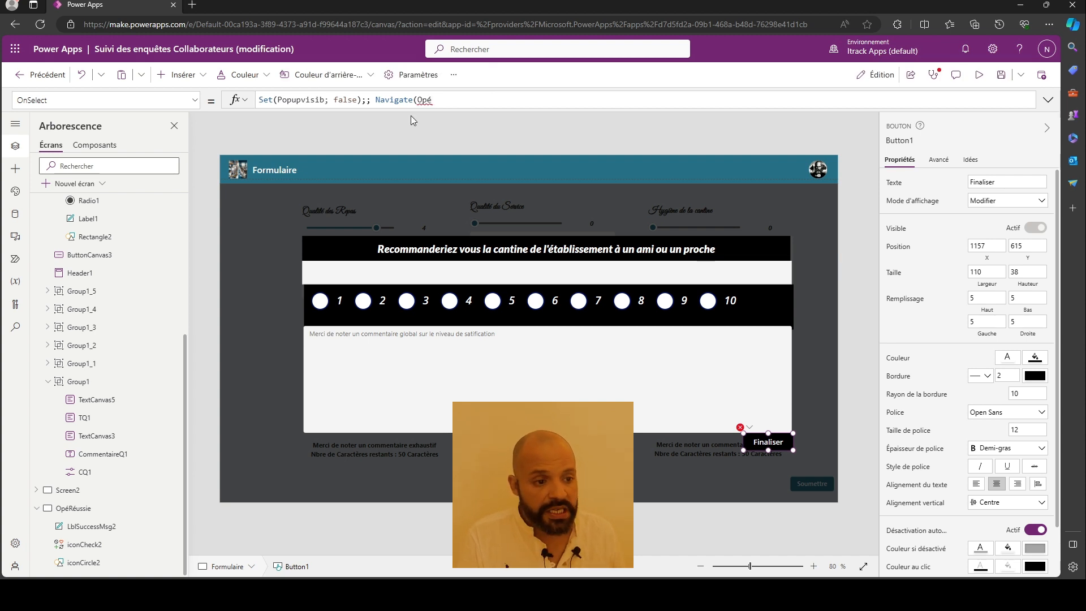
key("BackSpace")
key("BackSpace")
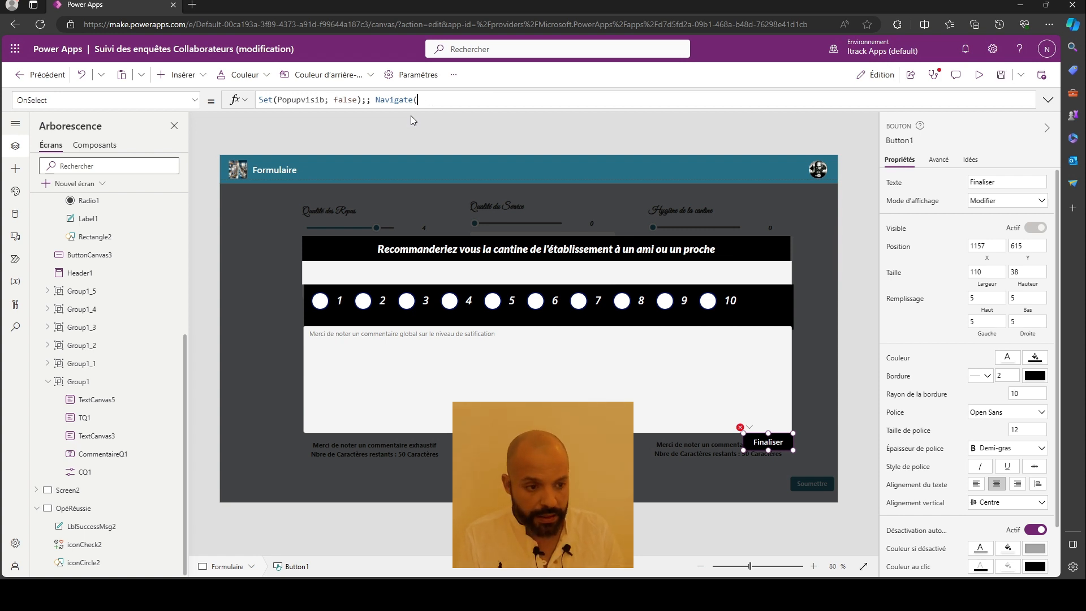
type("Sc")
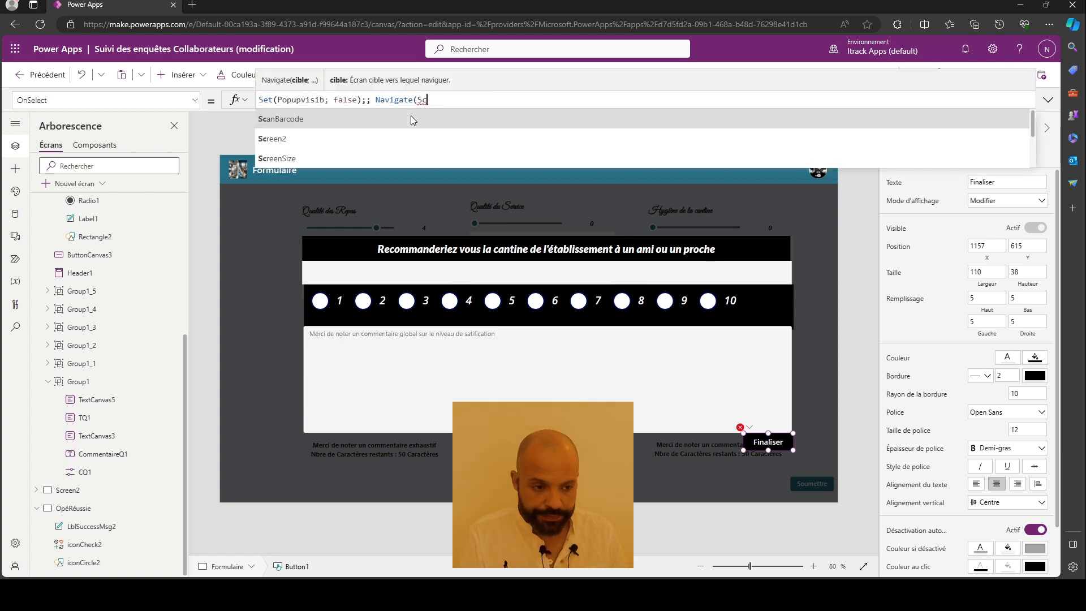
key("Down")
key("Down")
key("Down")
key("Down")
key("Down")
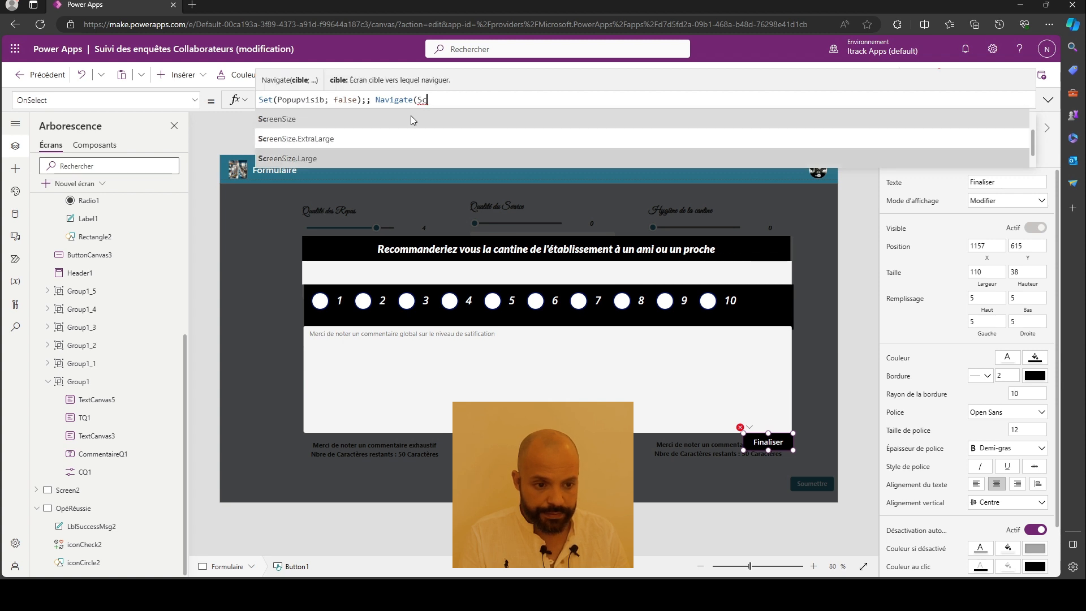
key("BackSpace")
key("BackSpace")
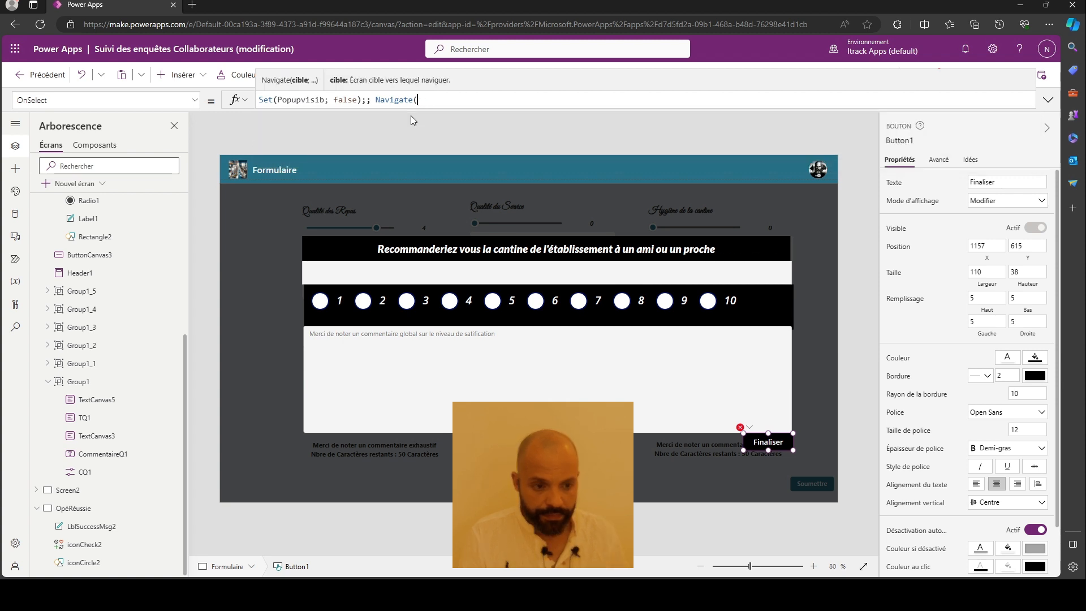
- Complete the Finaliser button's OnSelect formula with OpéRéussie as the Navigate target and close the parenthesis
type("O")
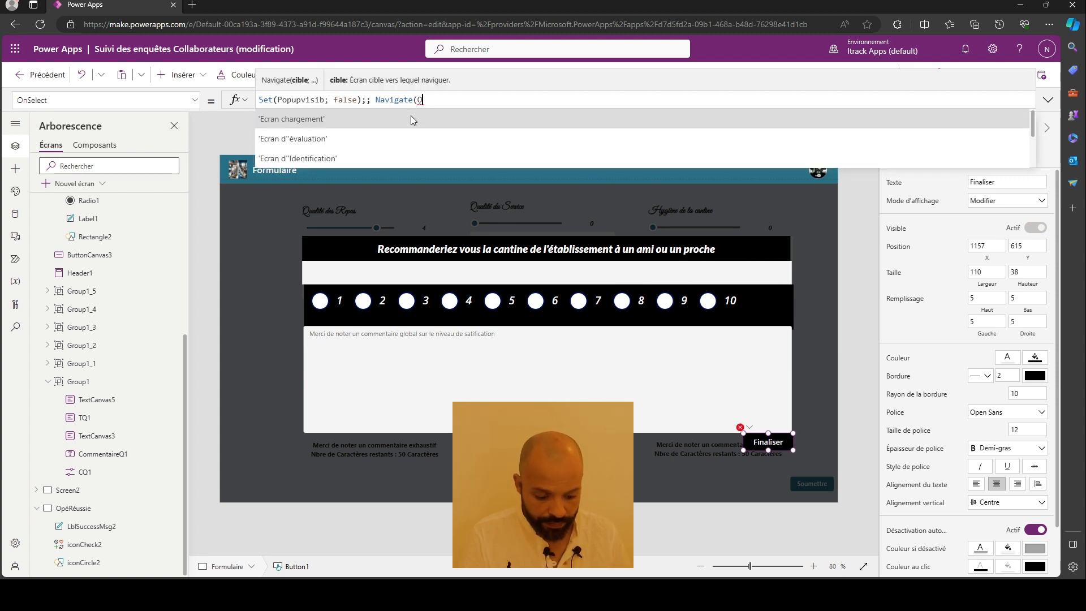
type("p")
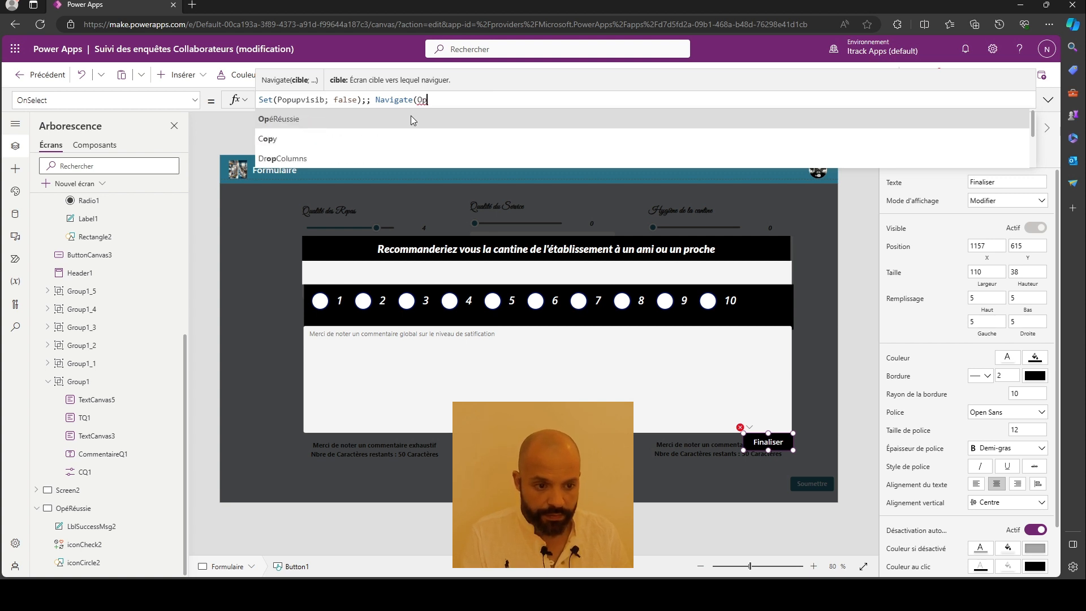
left_click(410, 118)
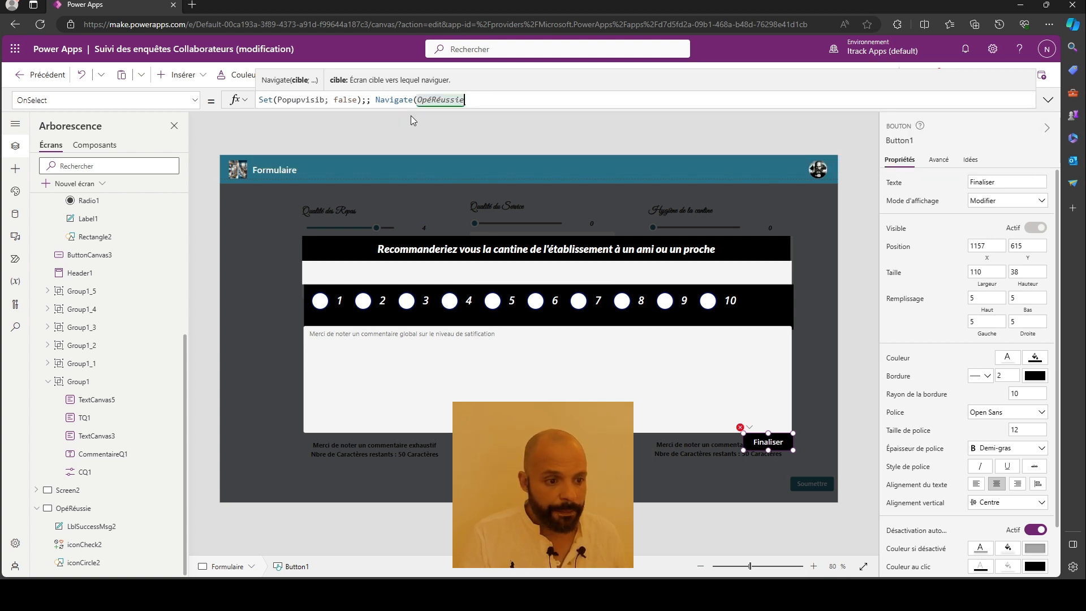
type(")")
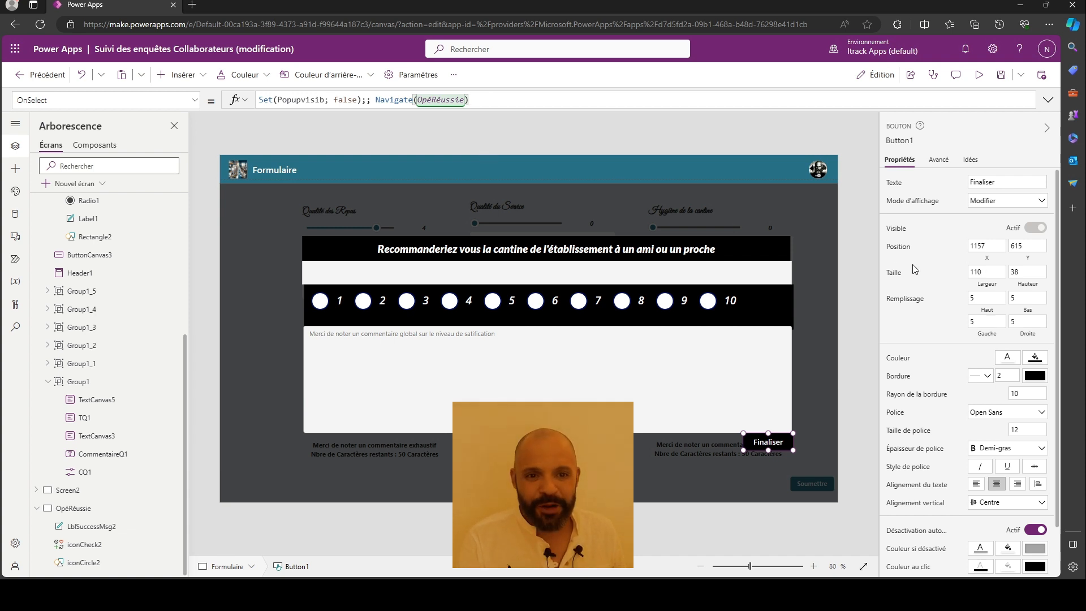
left_click(868, 267)
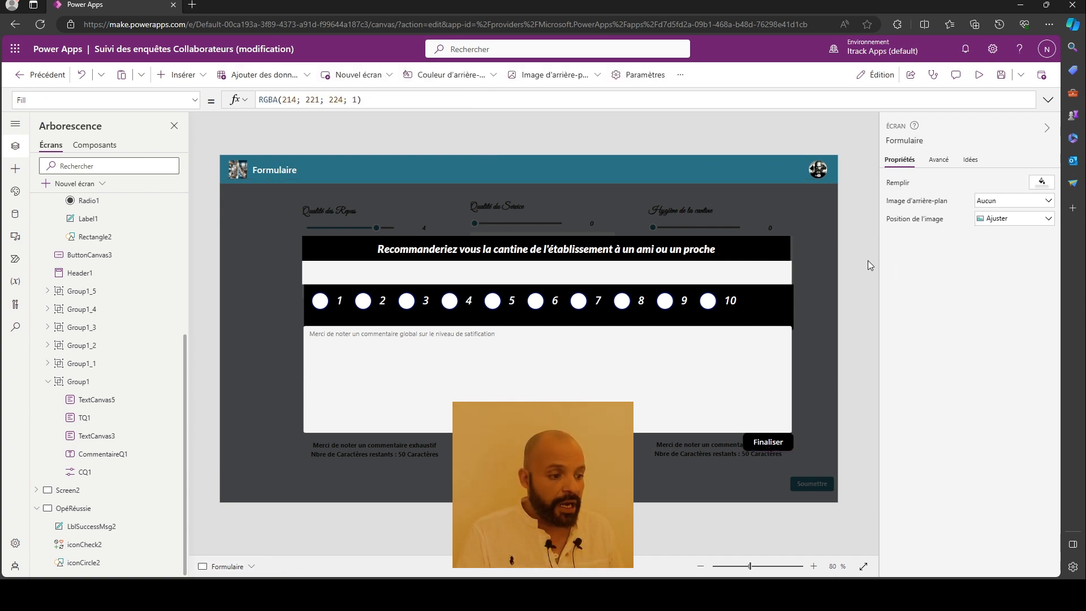